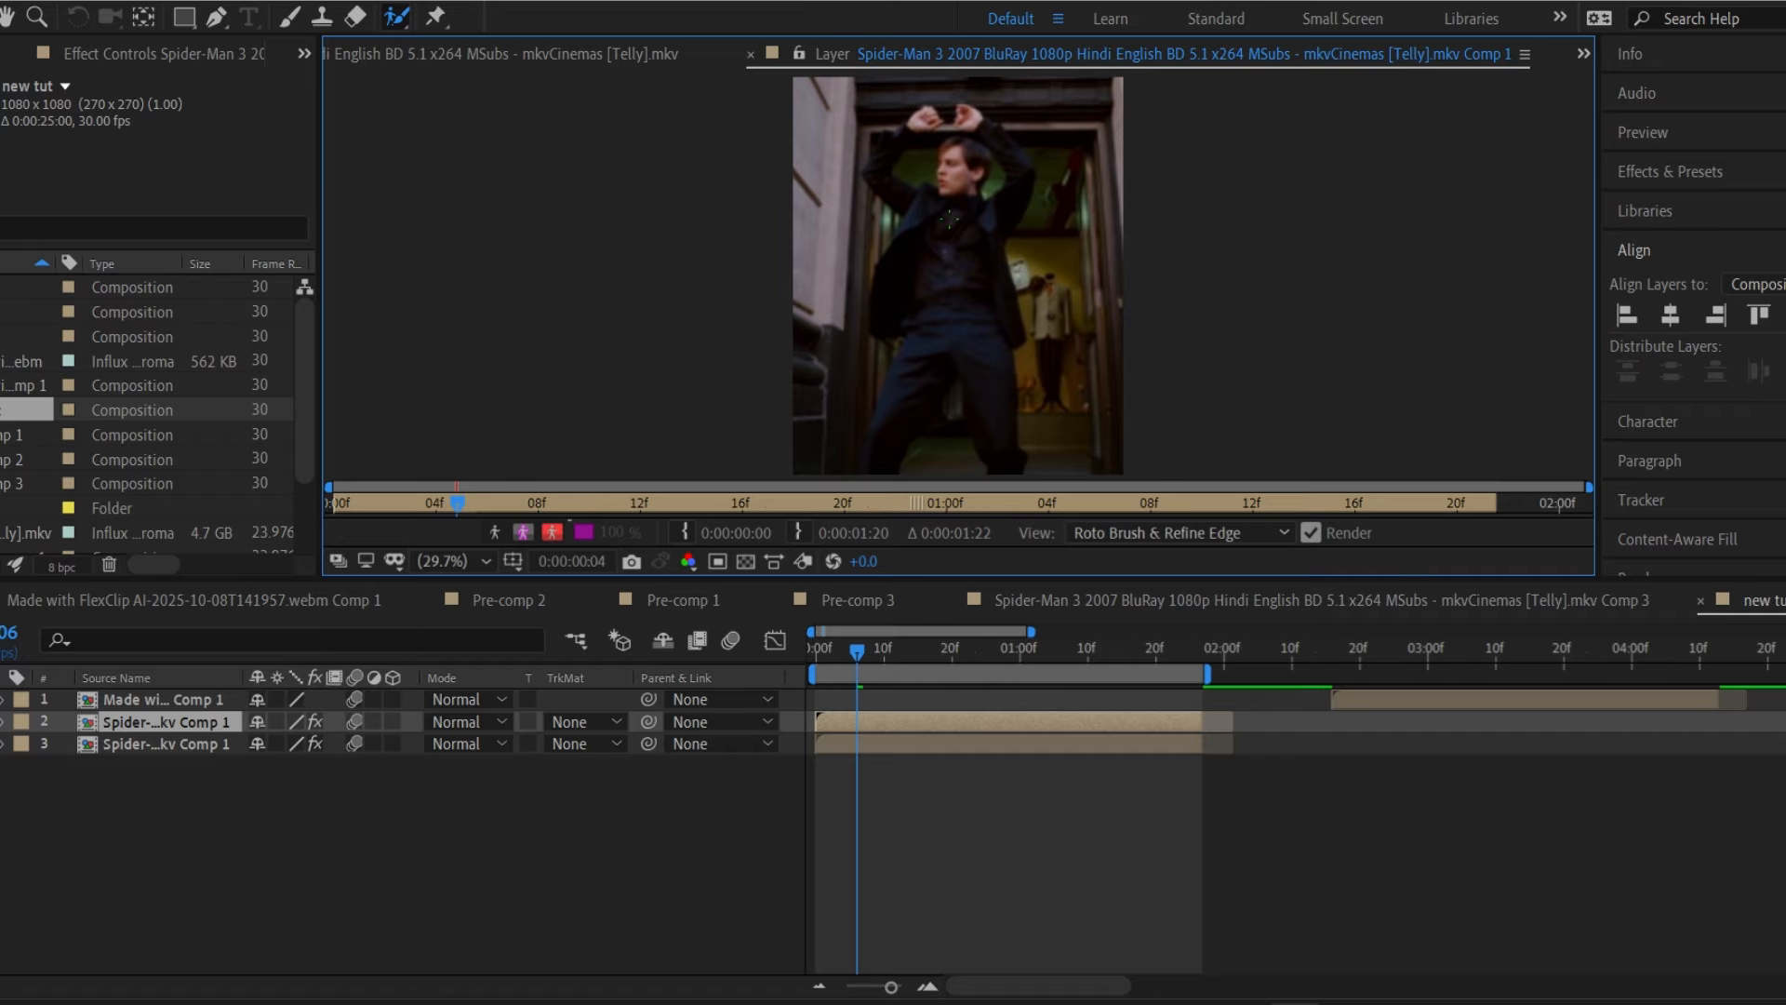
Delete the duplicate Spider-Man Comp 1 layer from the new tut timeline.
click(963, 190)
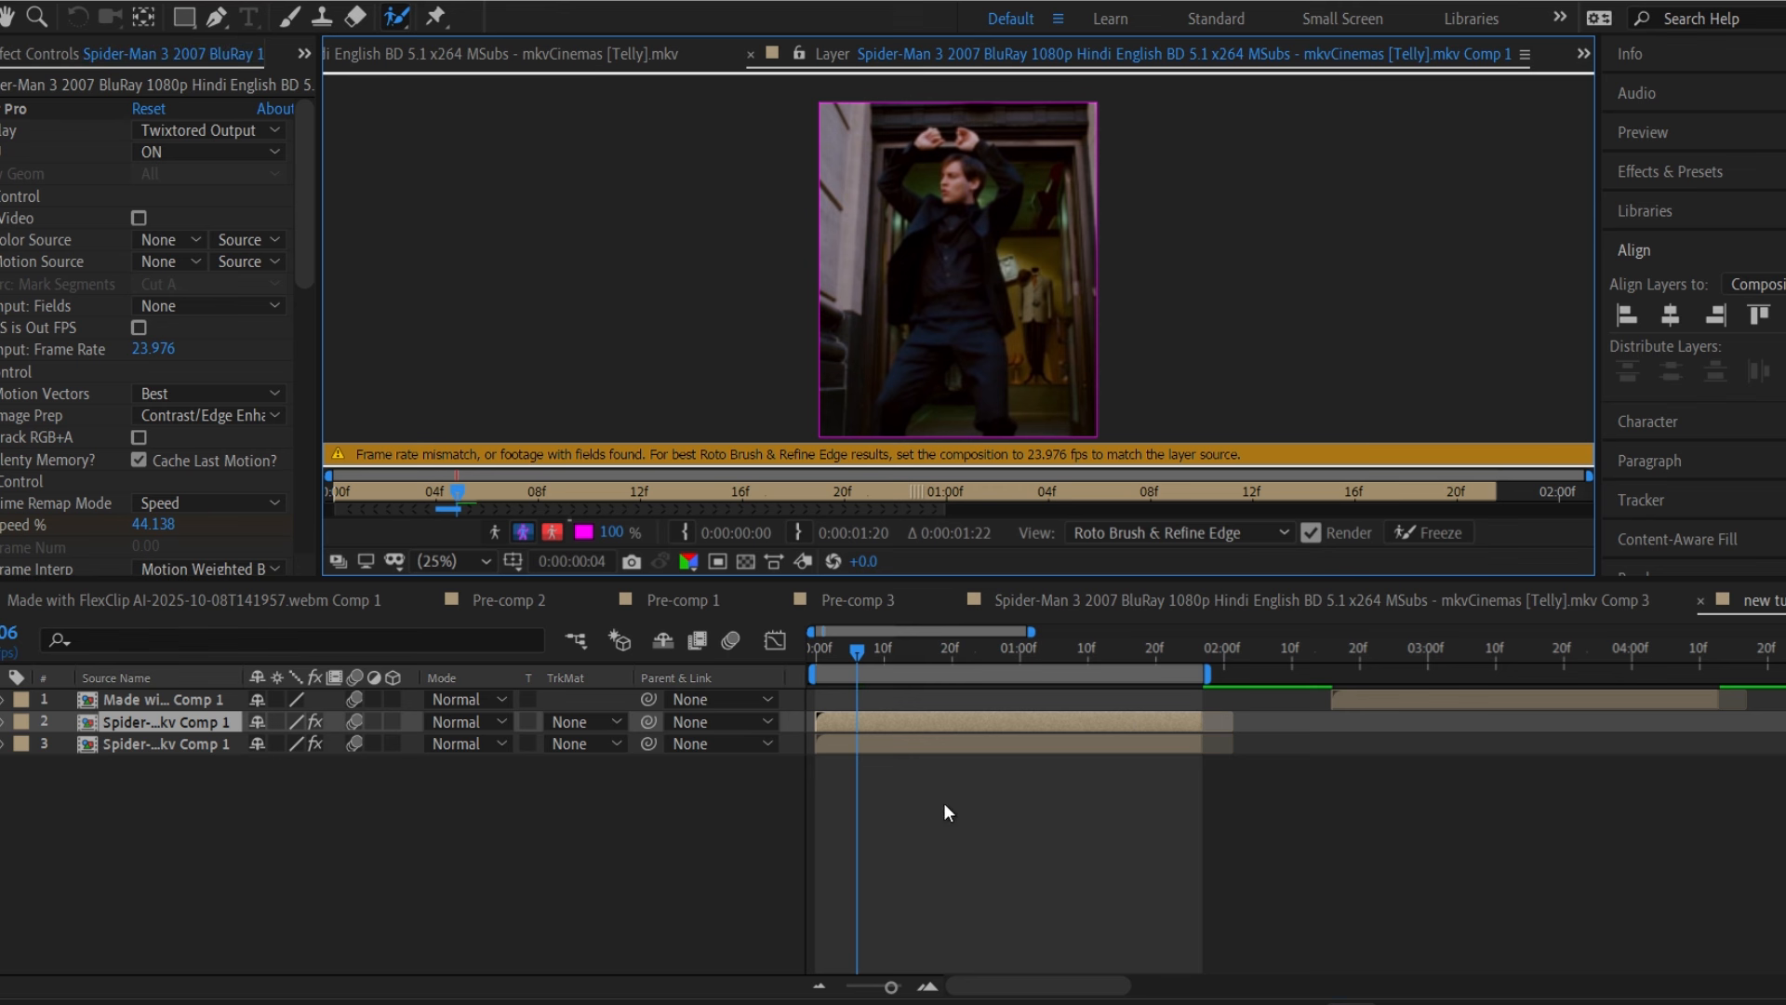
click(943, 801)
click(1070, 722)
key(Delete)
Slide the FlexClip dance clip layer so it starts at 0:00 in new tut.
click(1099, 723)
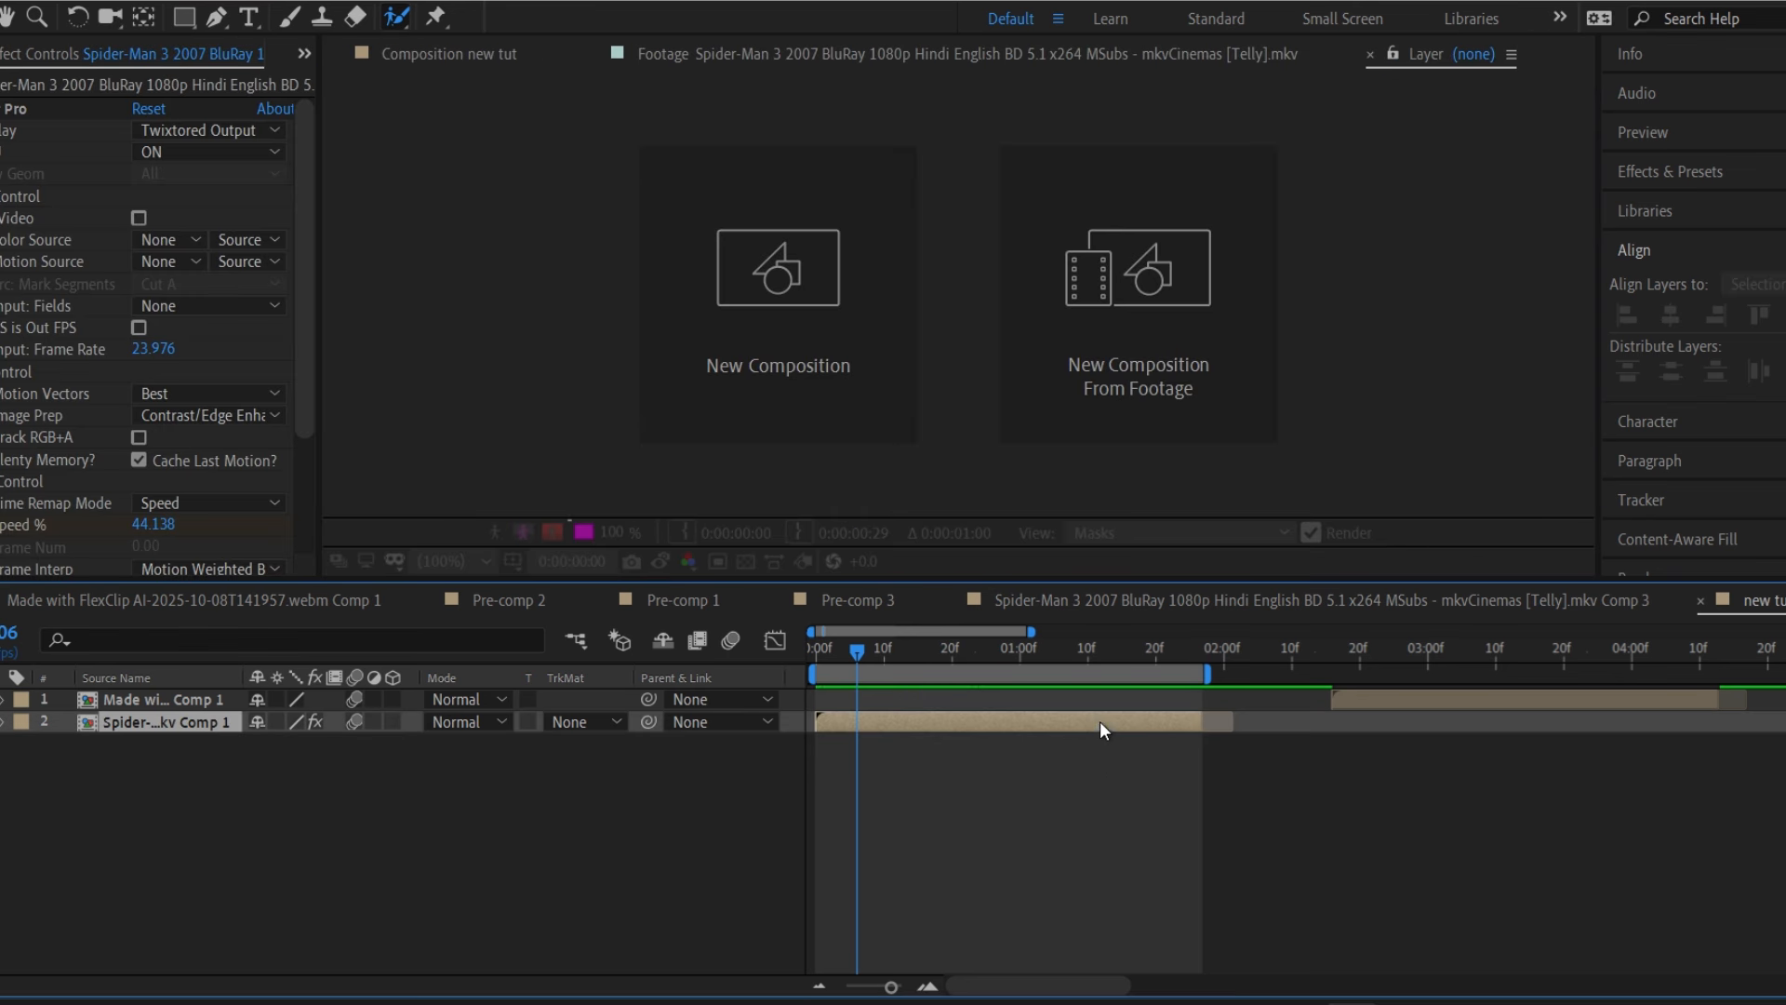
key(Home)
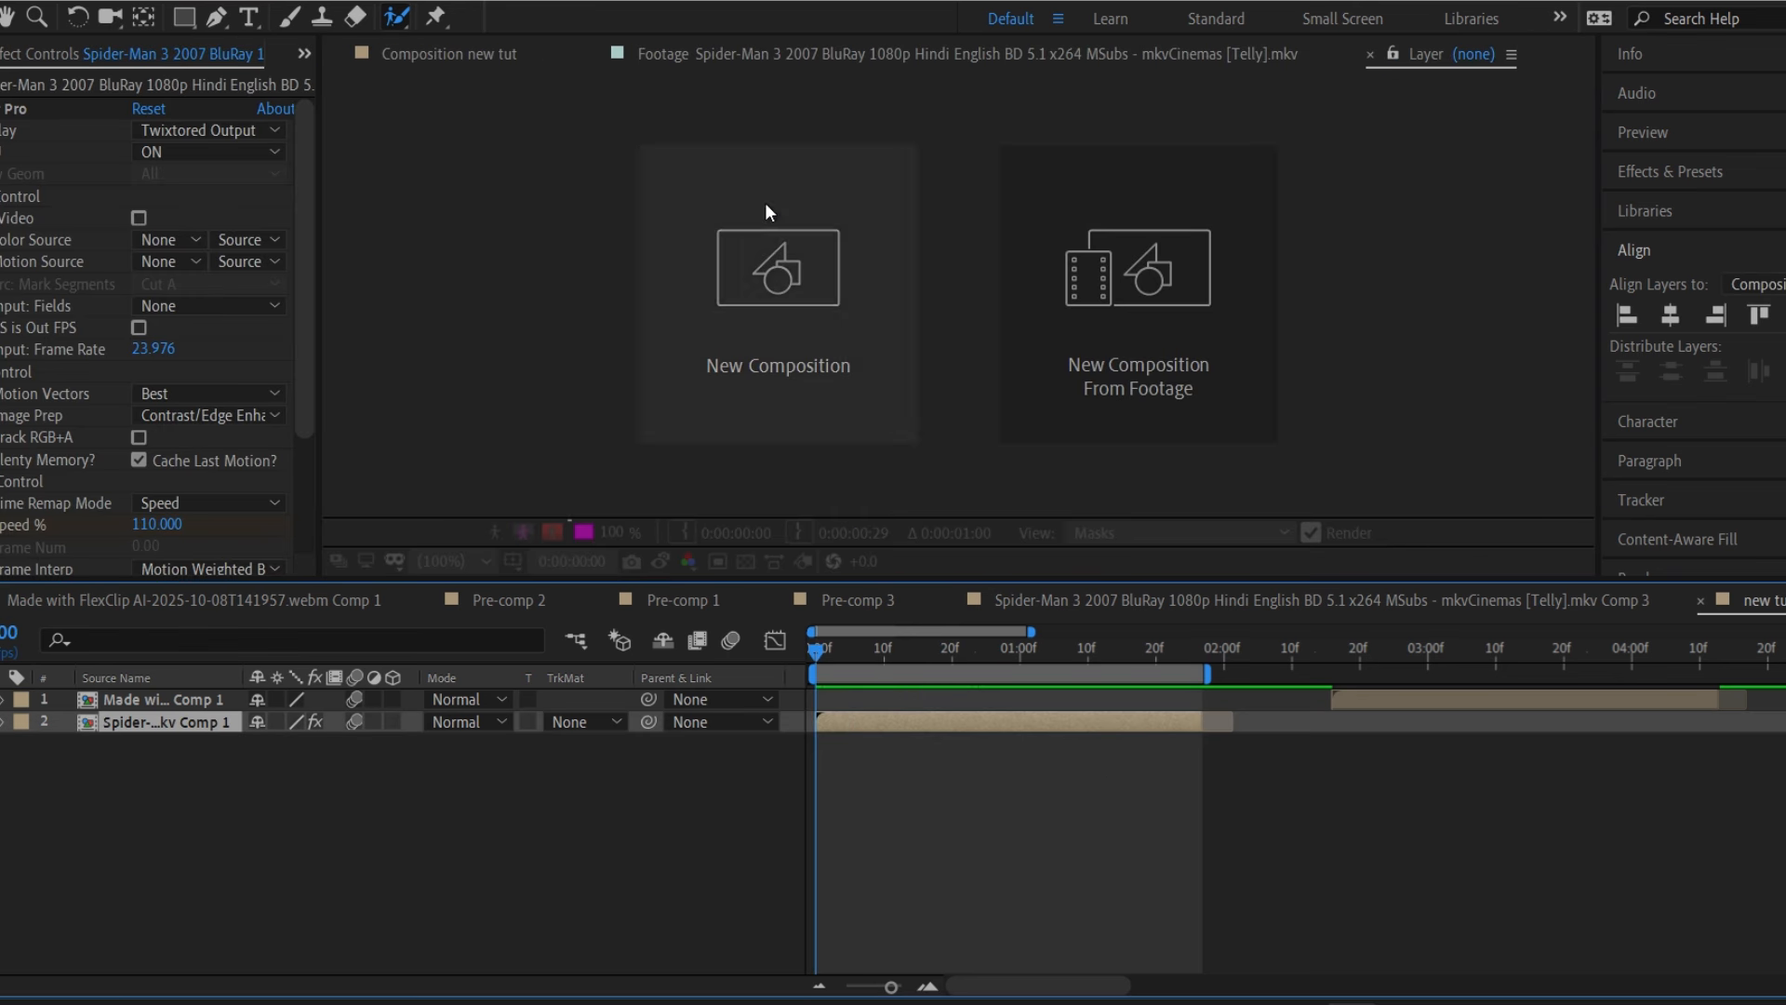
click(506, 55)
drag(1610, 707, 1094, 697)
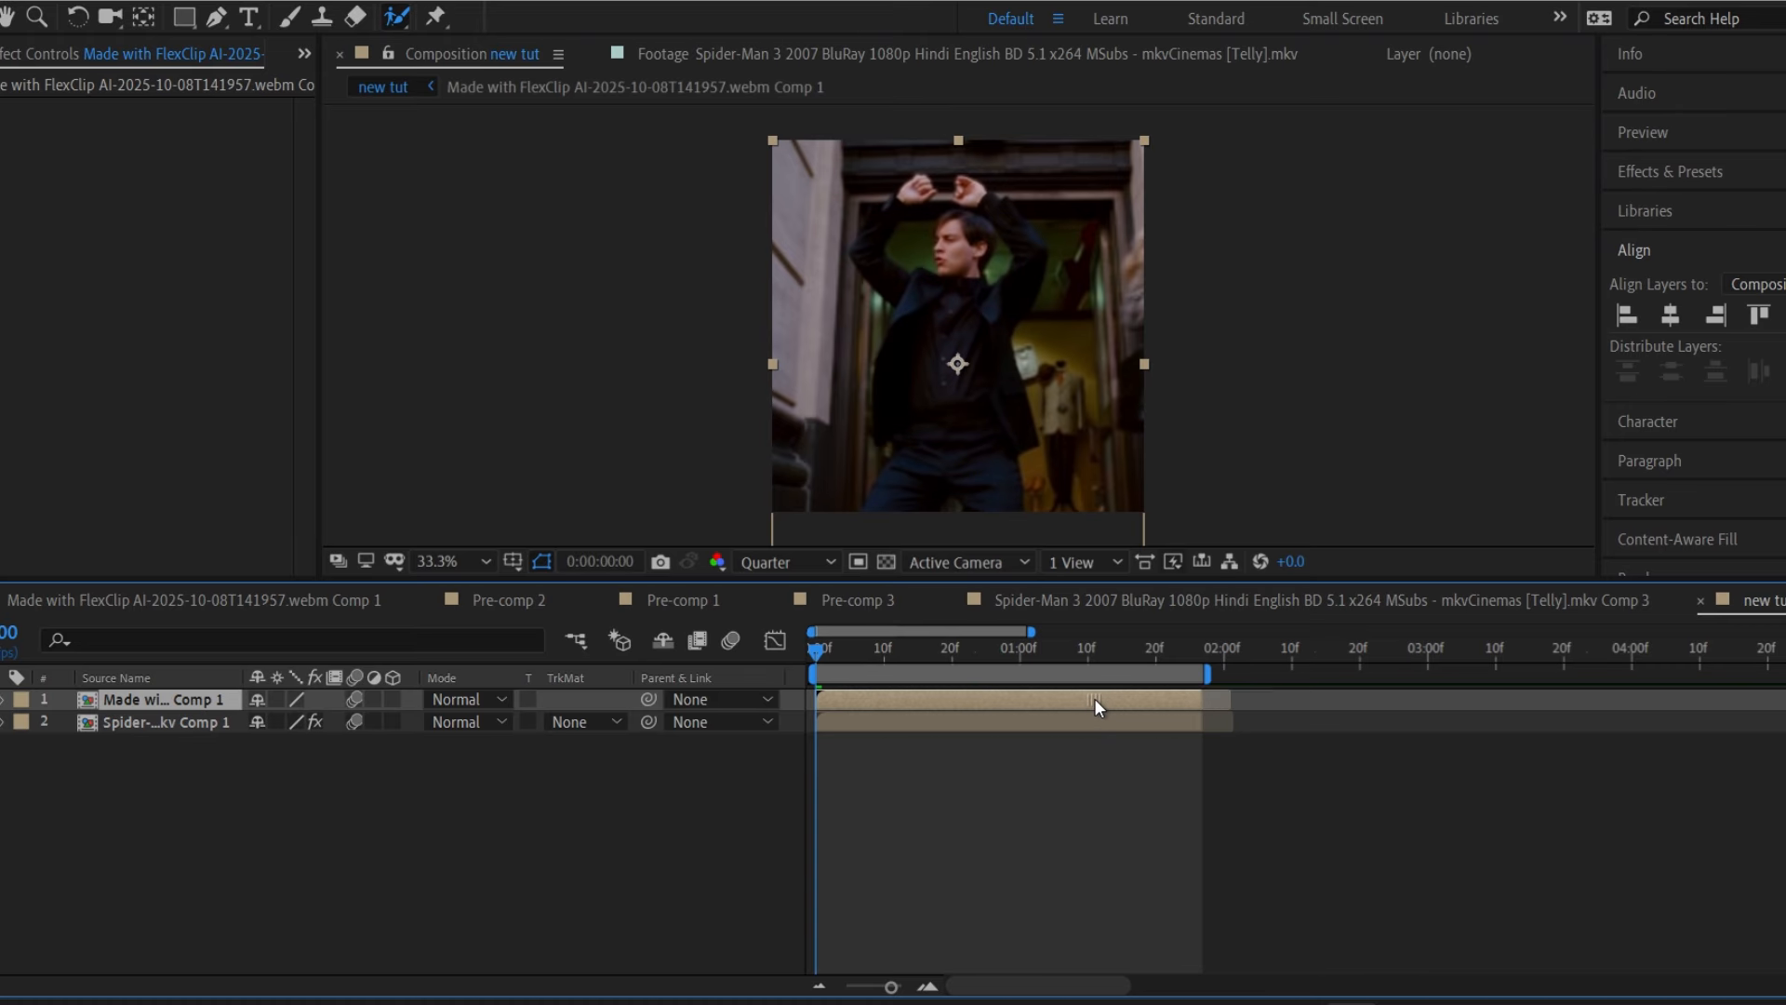
click(1149, 765)
Preview the composition, save the project, and scrub the frames up to 0:00:00:26.
key(space)
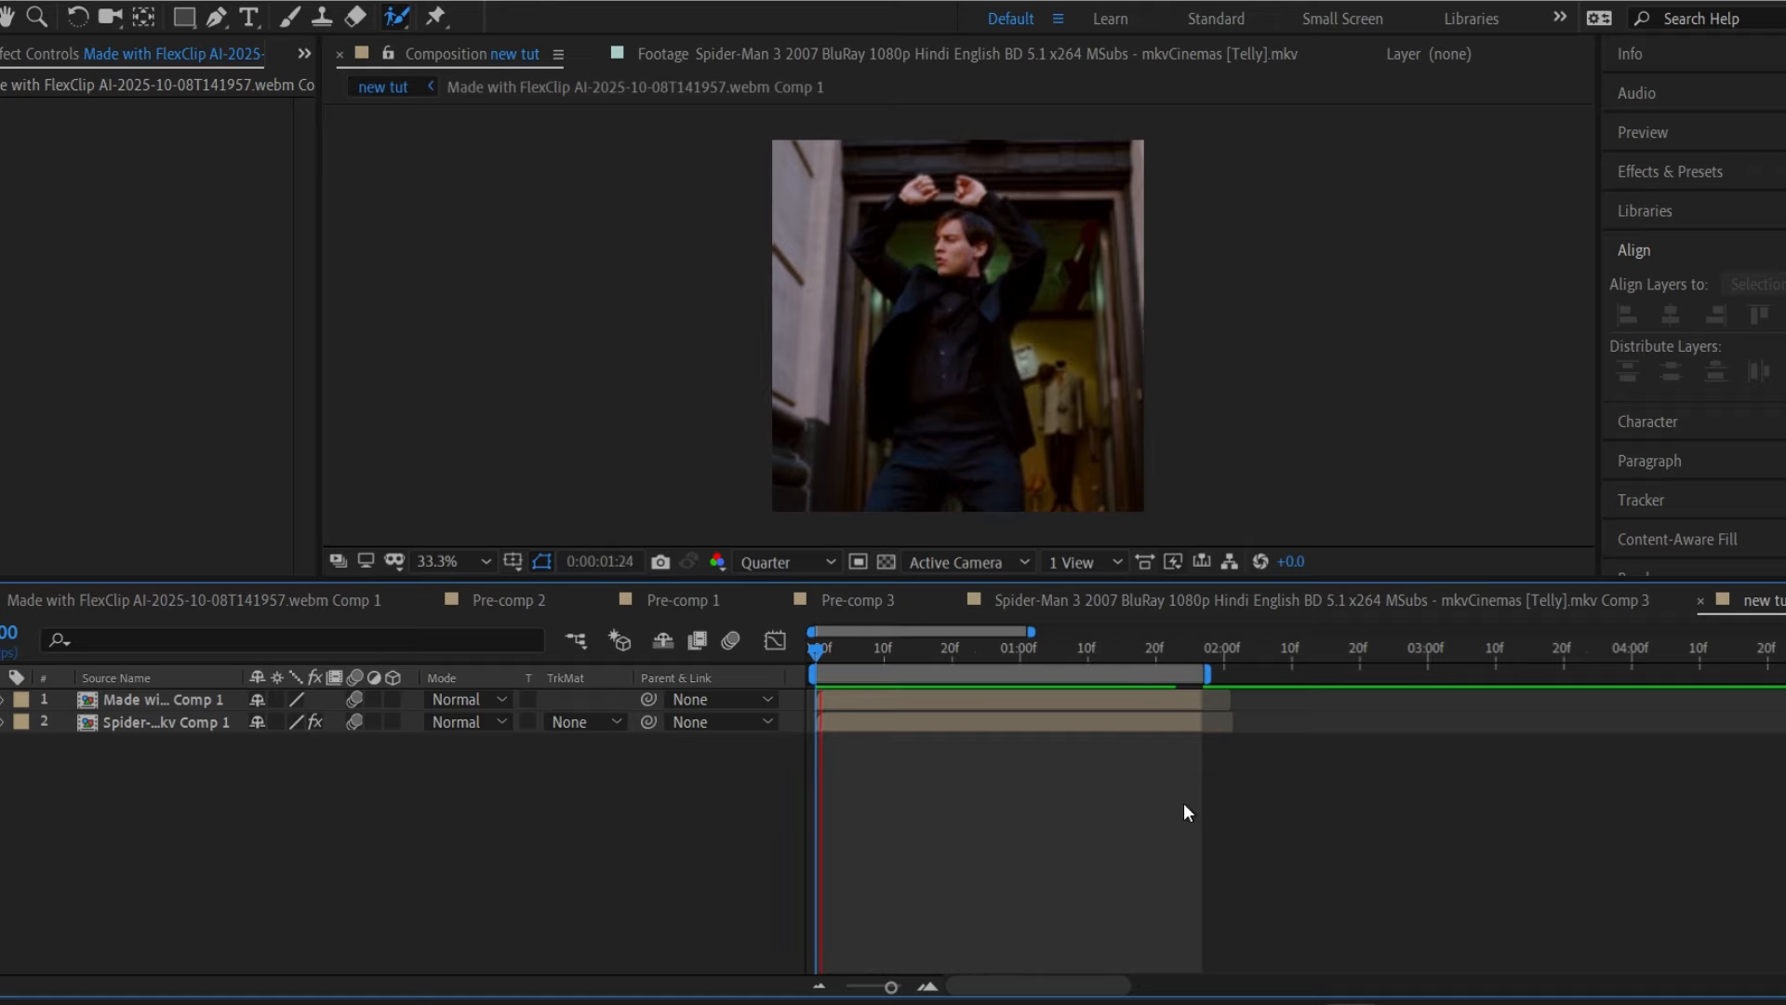
key(space)
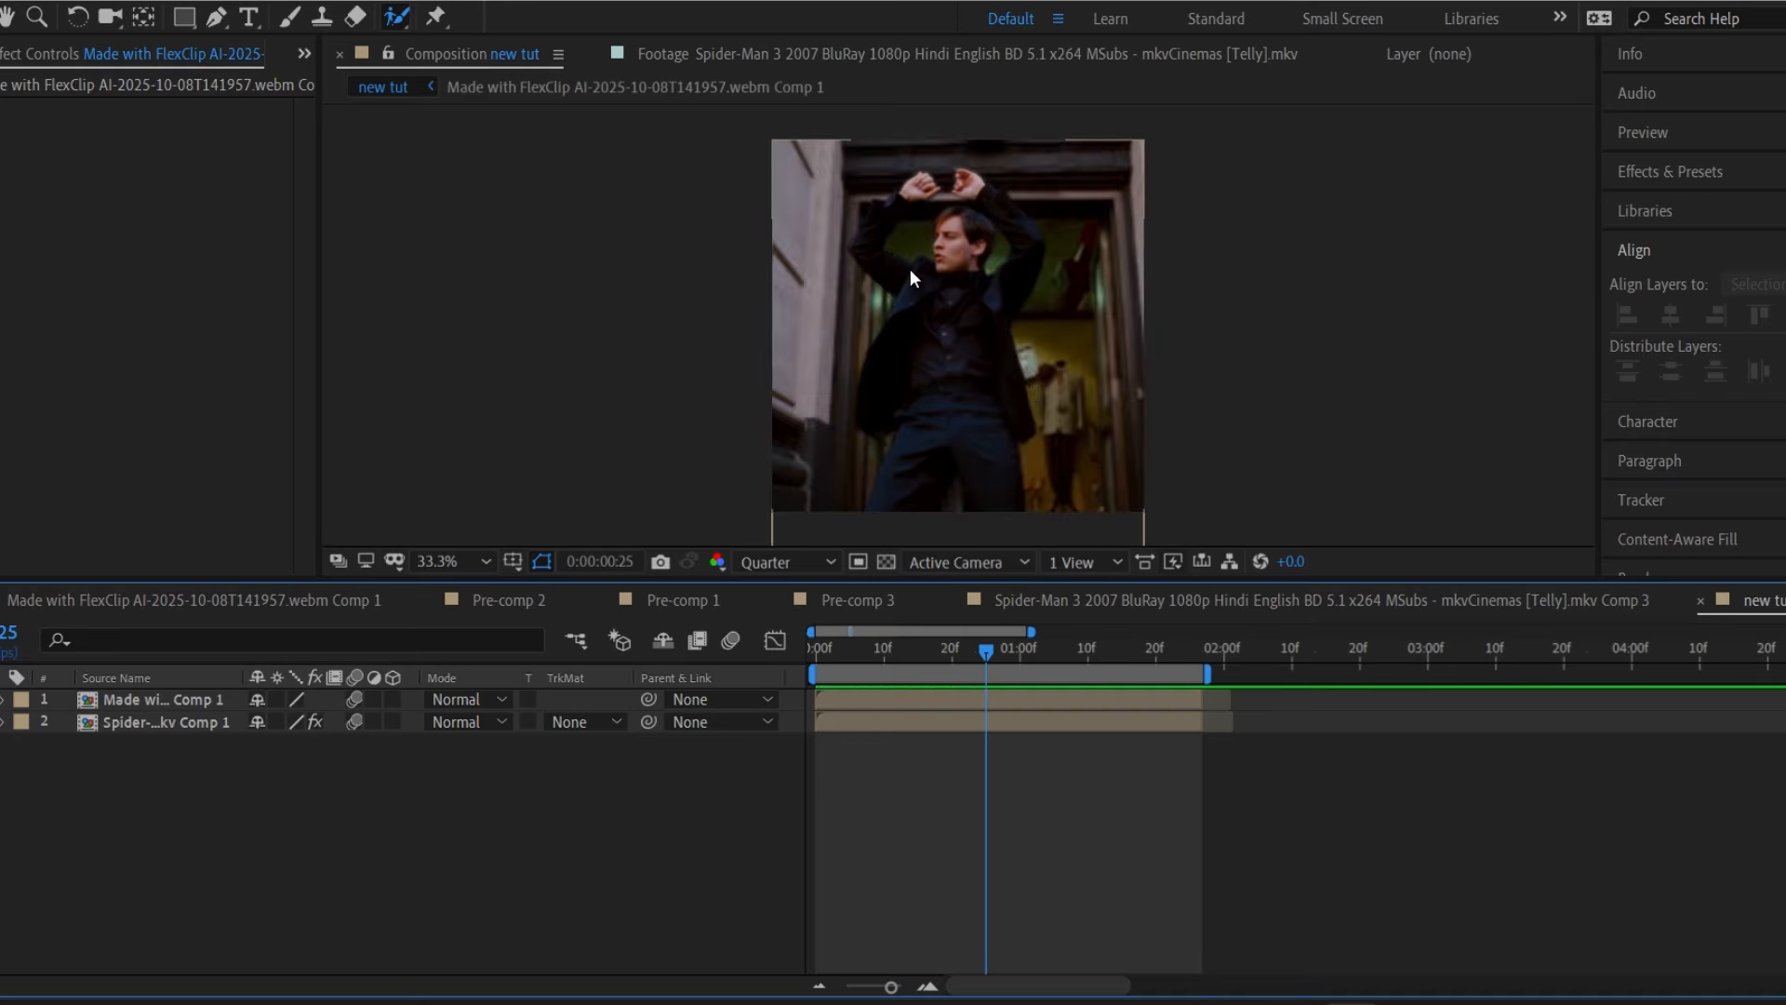
key(ctrl+s)
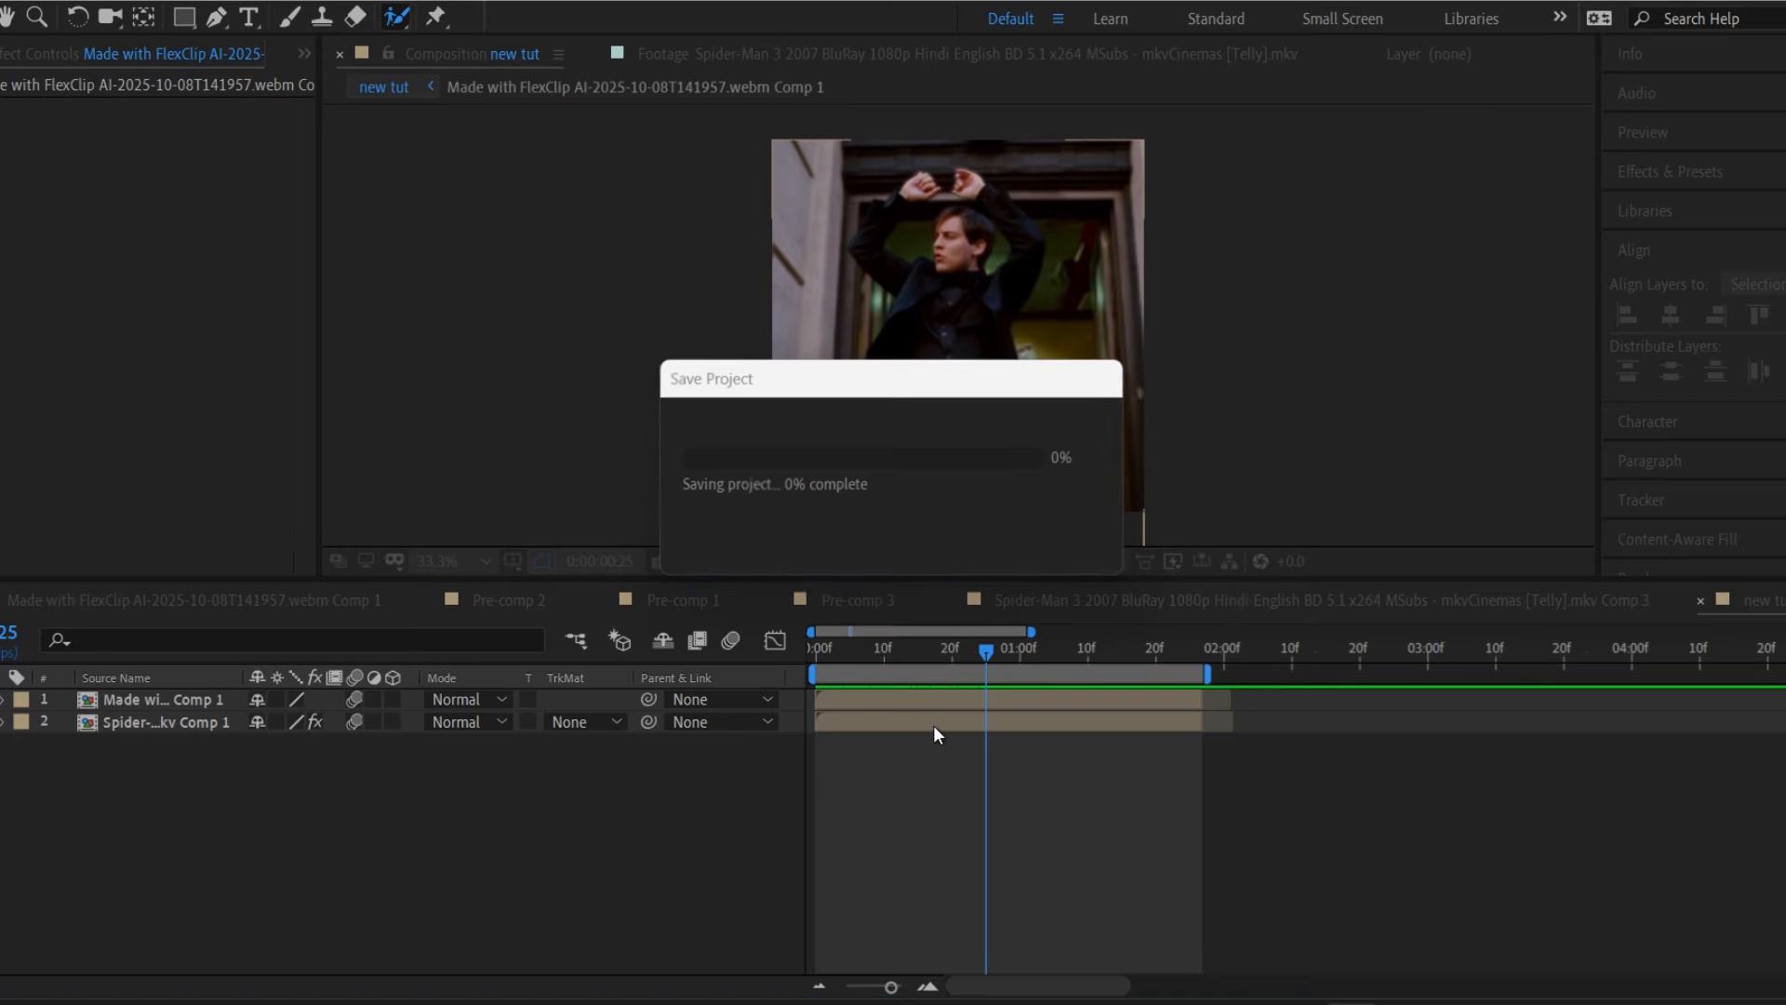
drag(880, 644, 990, 633)
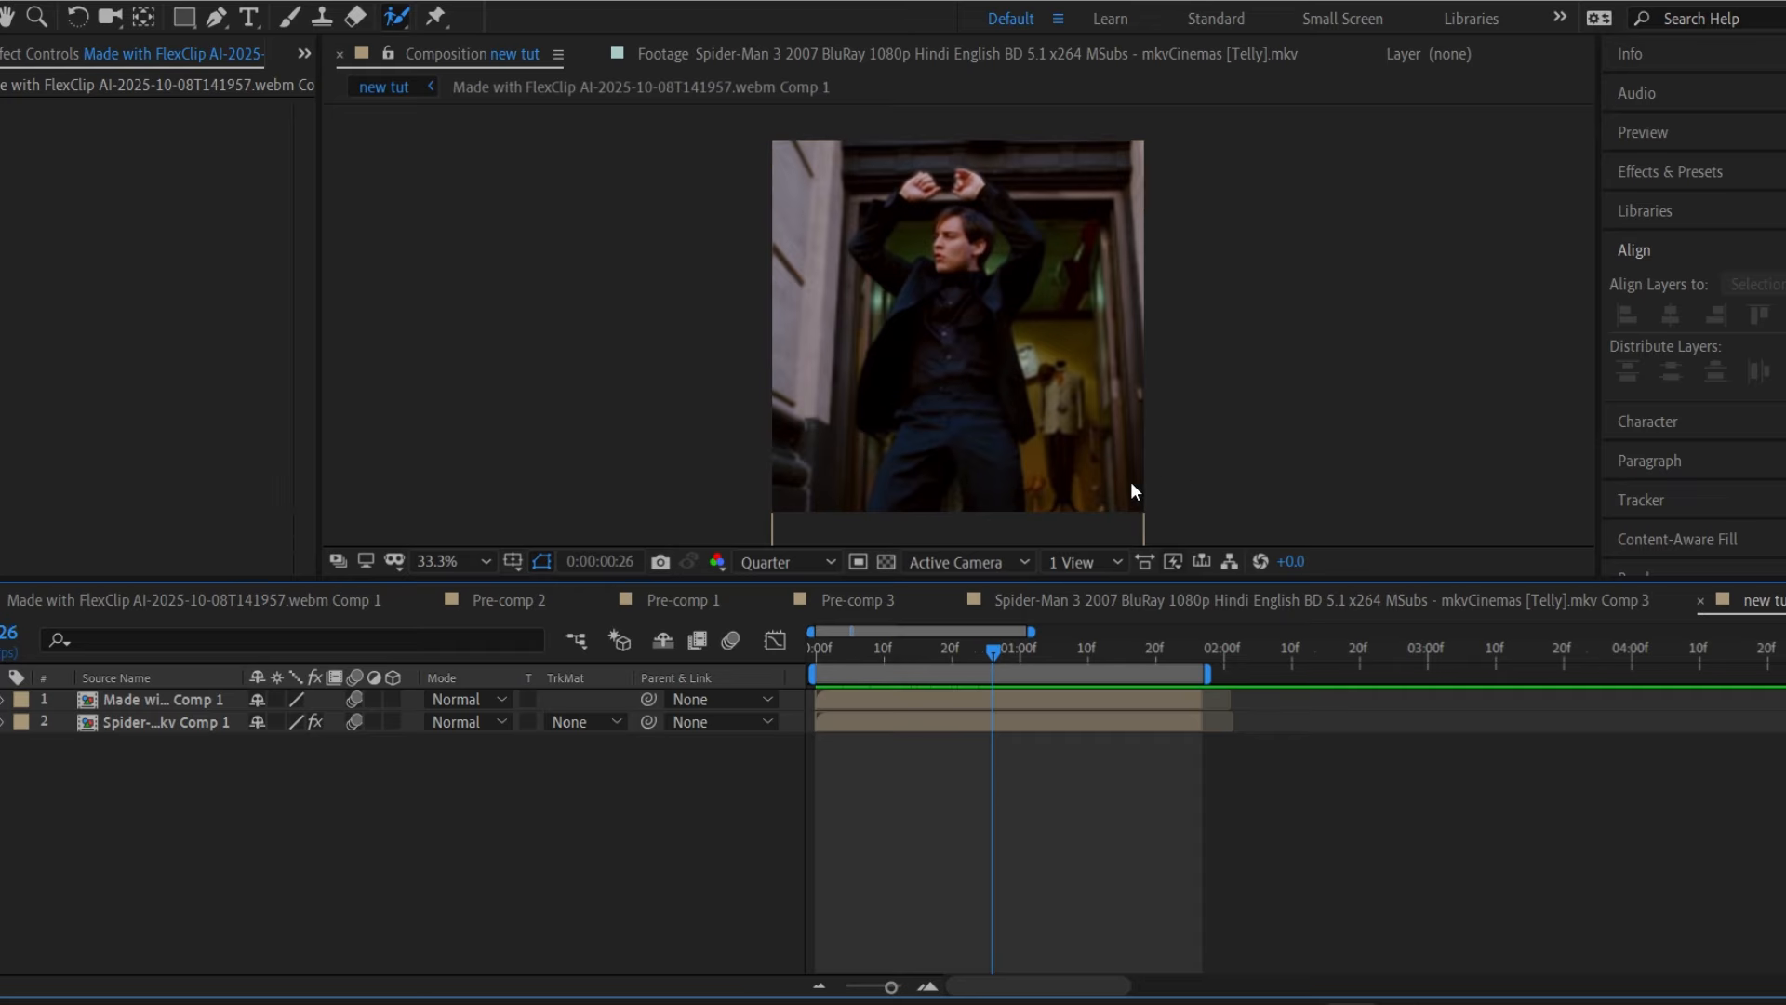
Show the Project panel and create Comp 4 at 1080×1080, 30 fps.
click(302, 57)
click(309, 78)
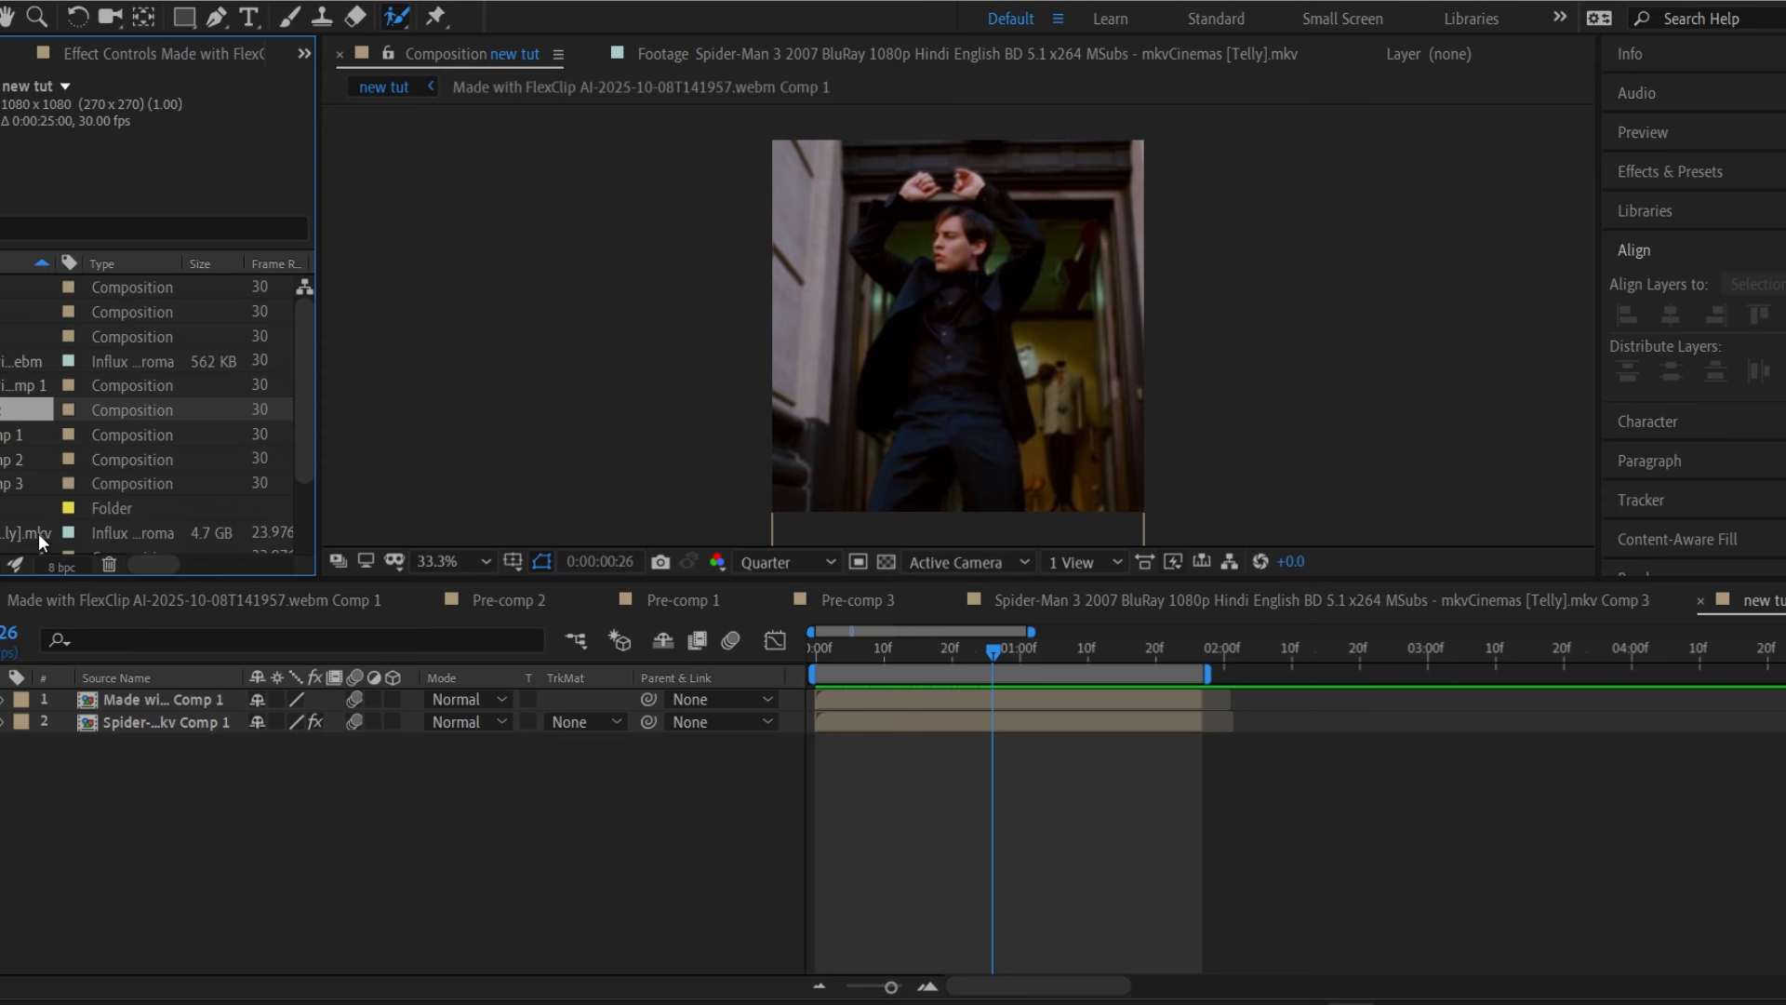
key(ctrl+n)
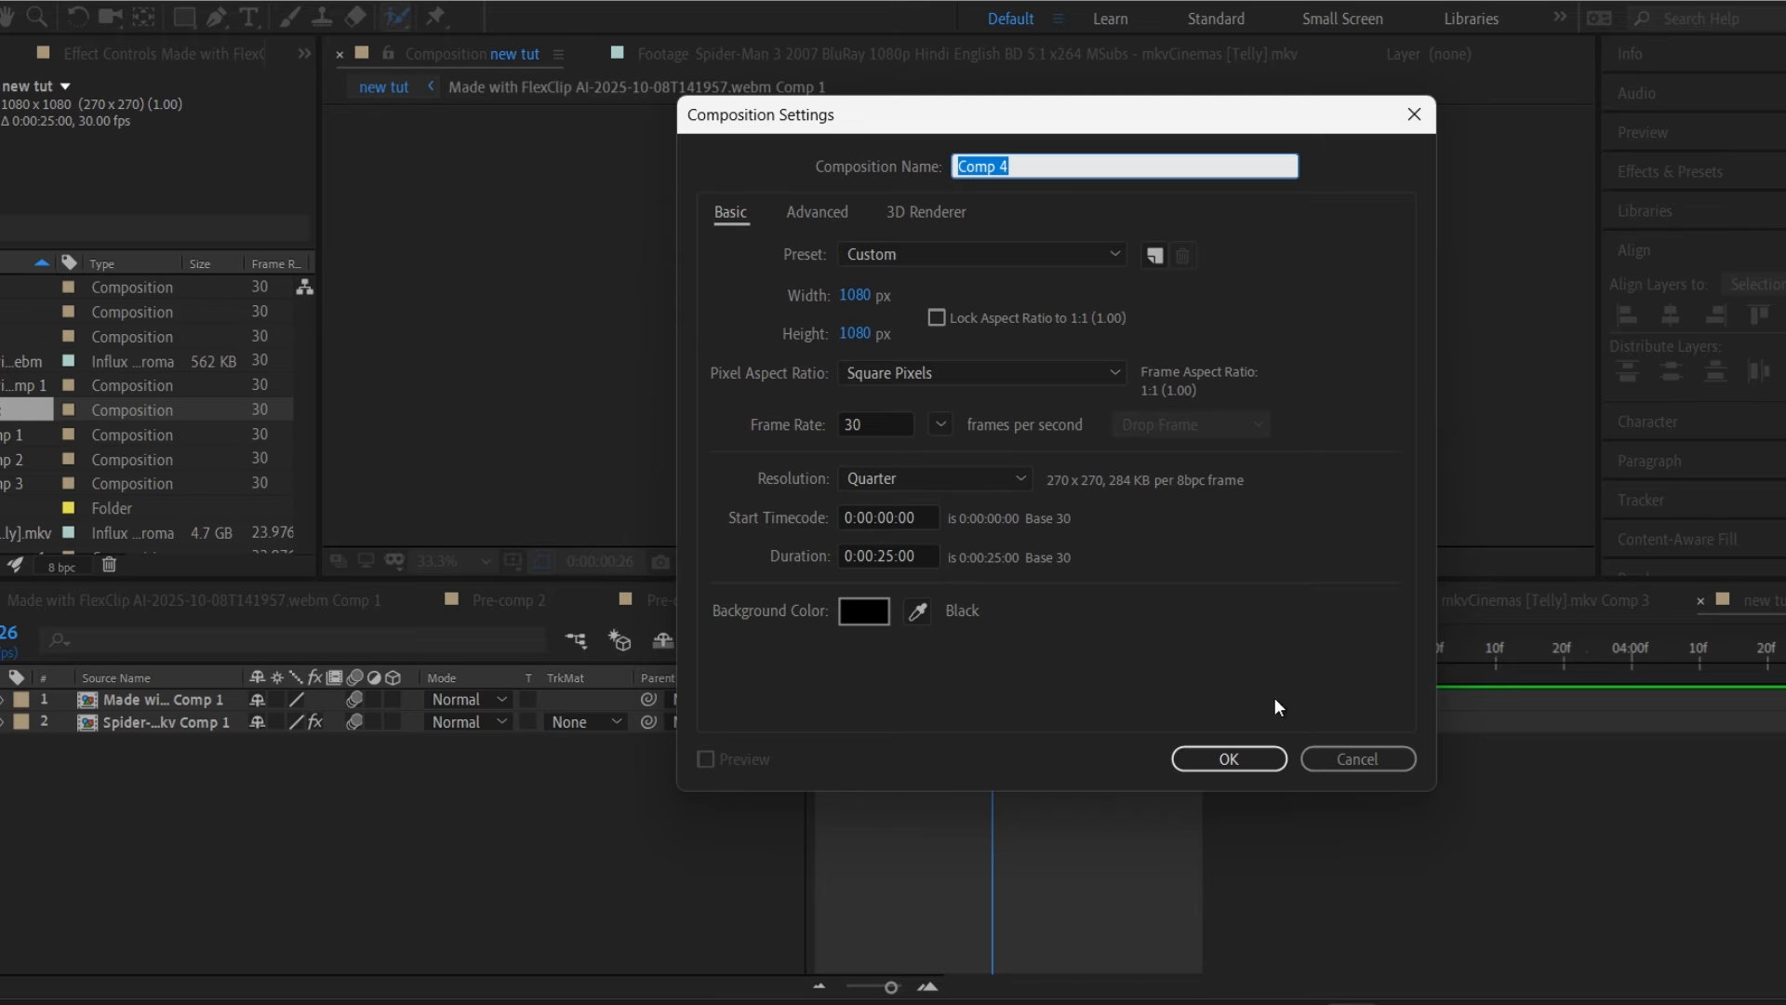
click(1228, 758)
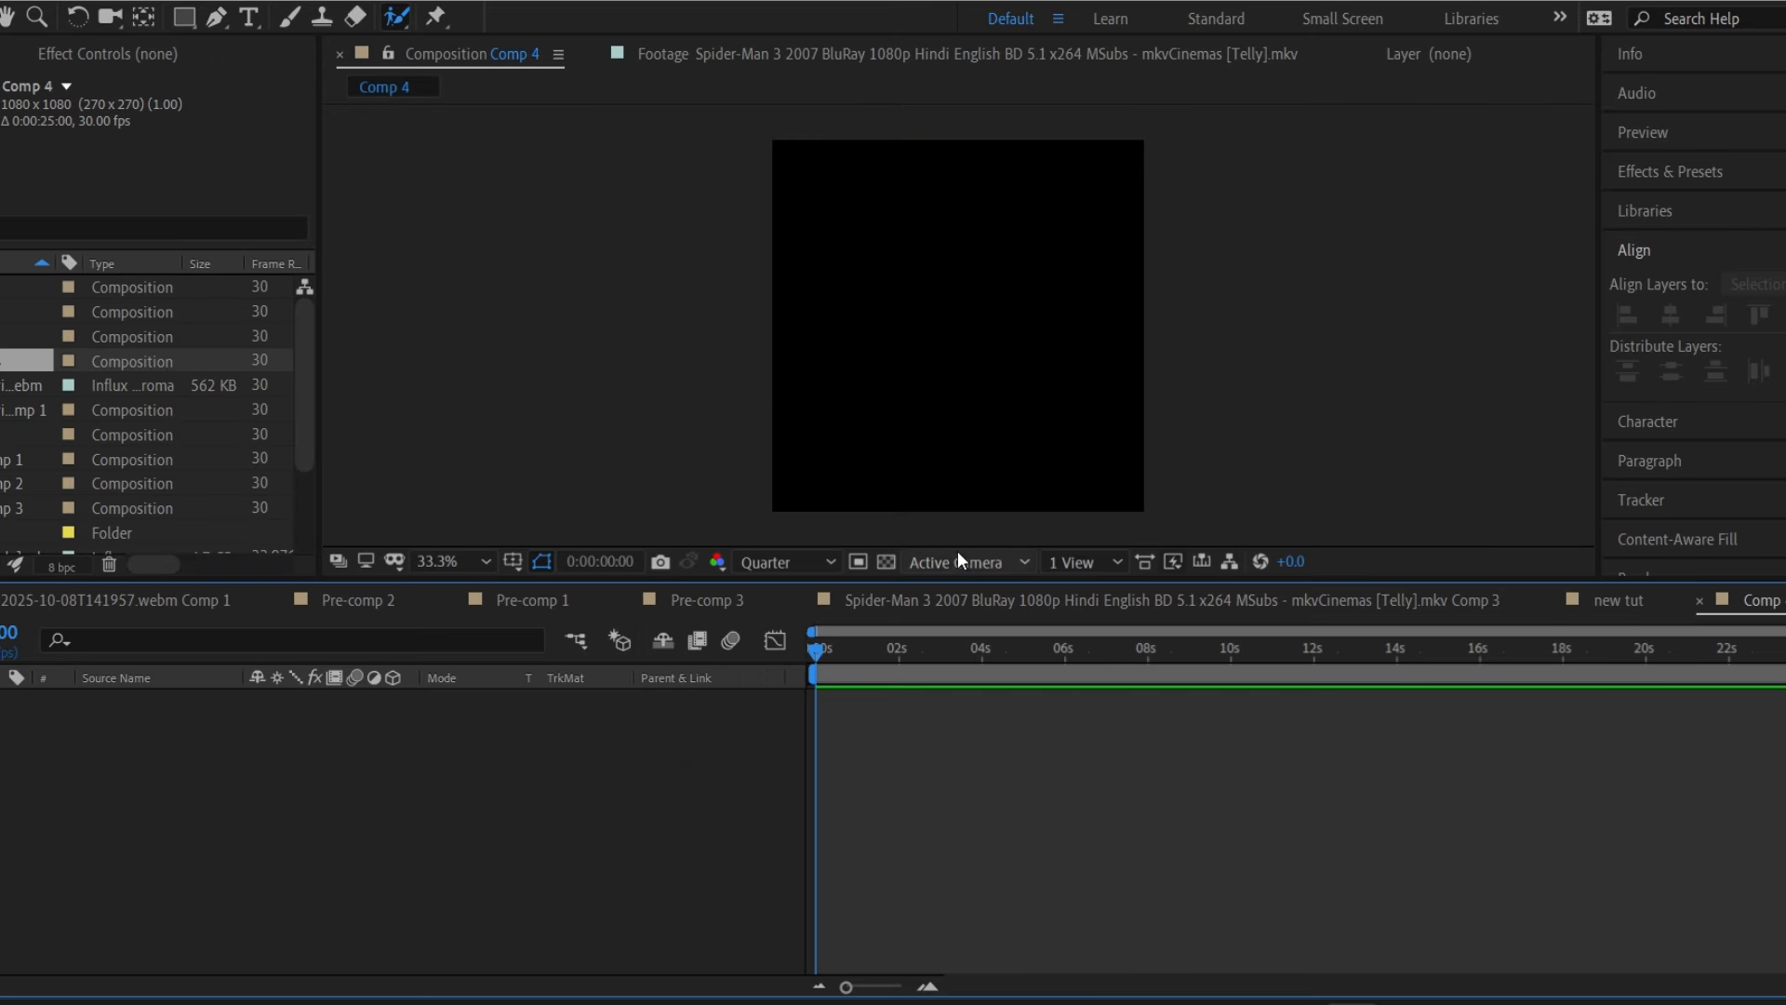
Select the Spider-Man movie footage in the Project list and save the project.
click(31, 379)
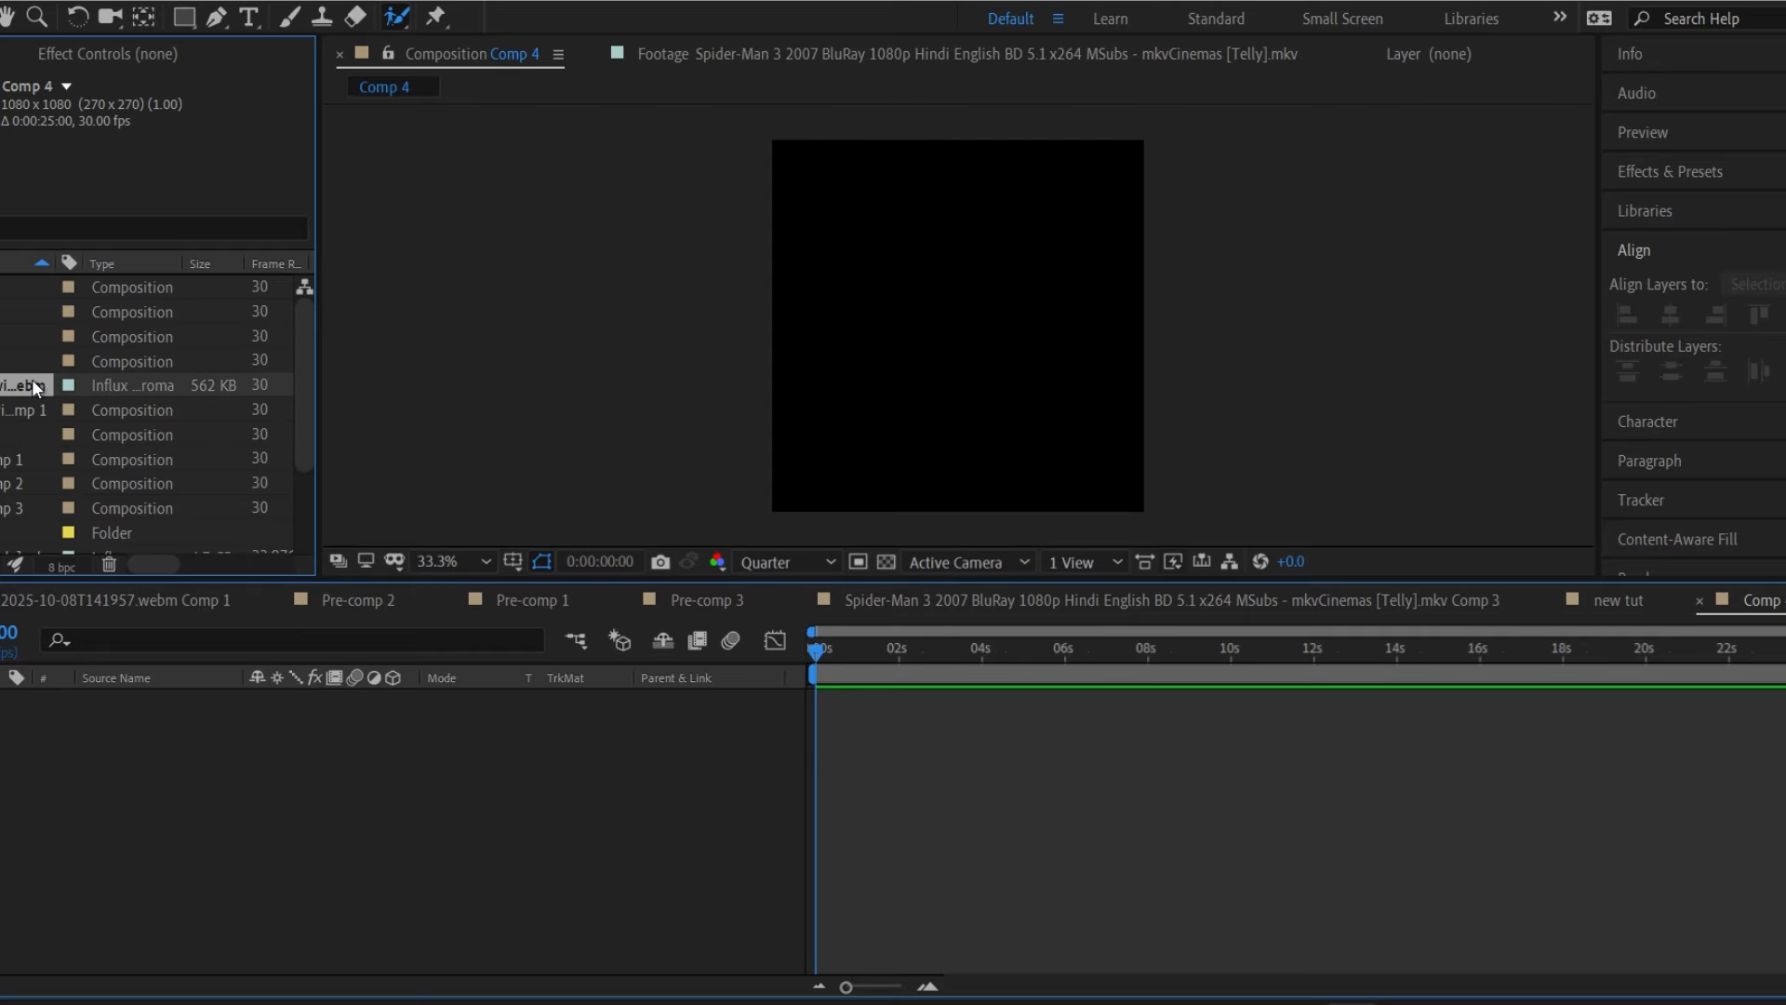
scroll(34, 355, down, 3)
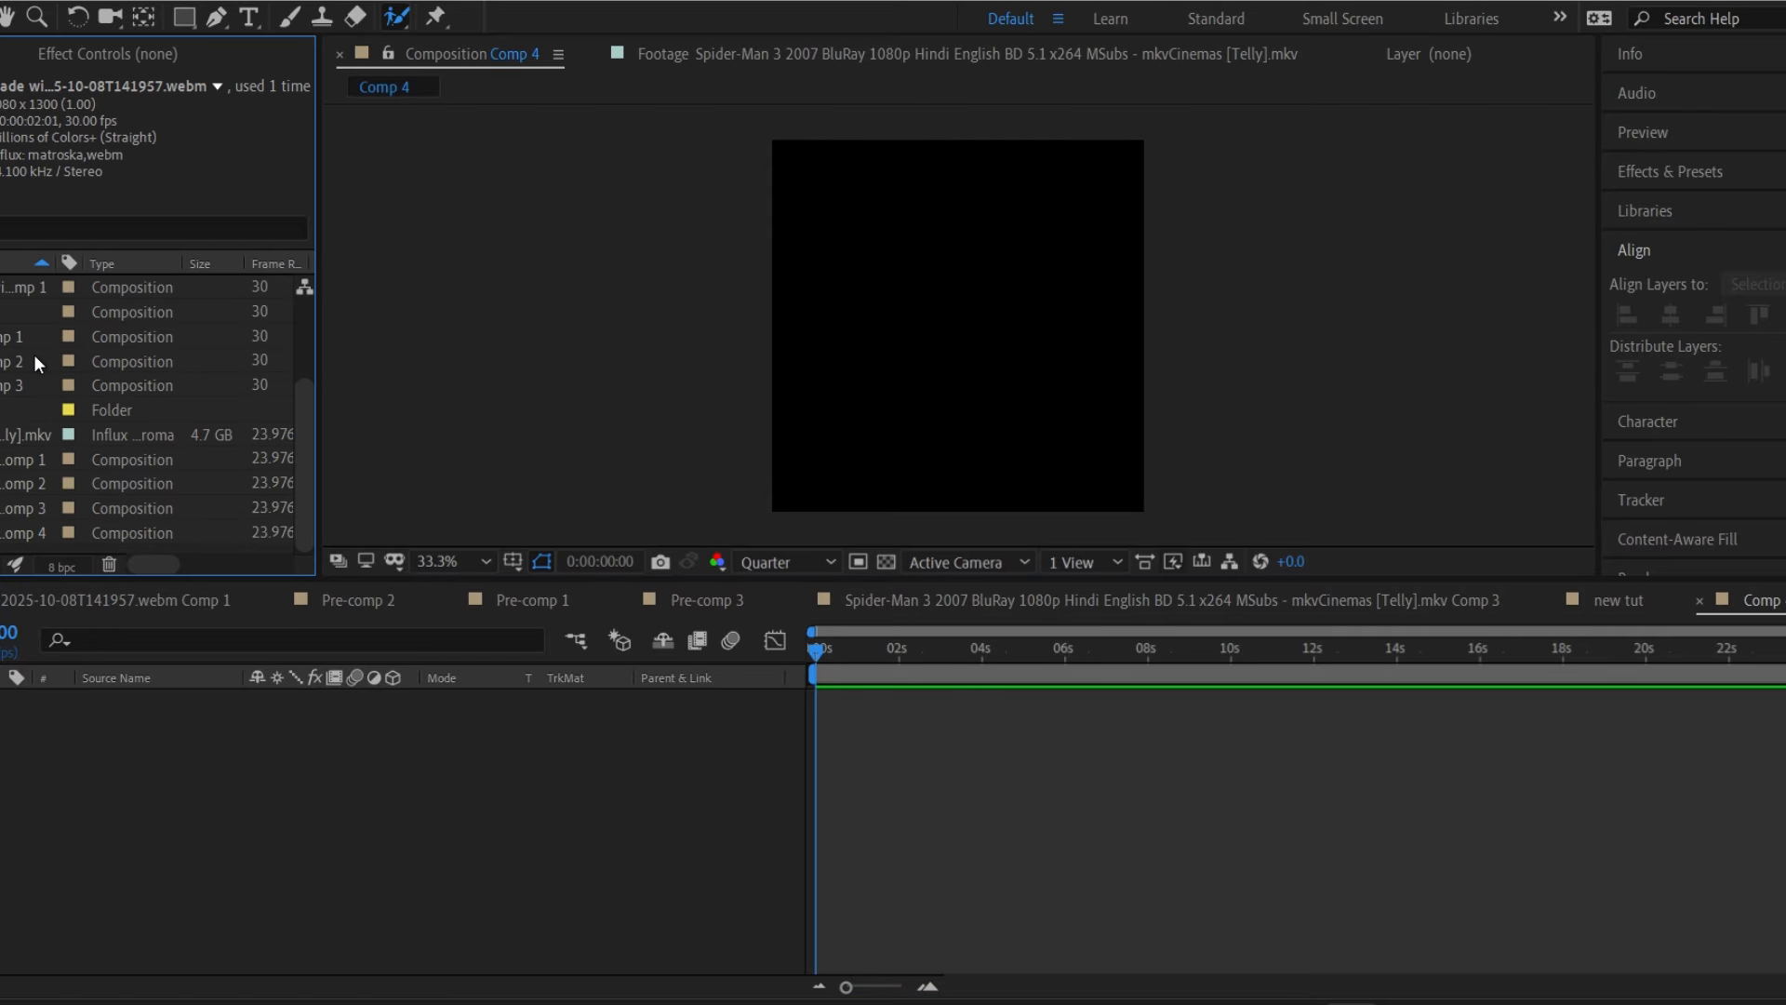
click(24, 434)
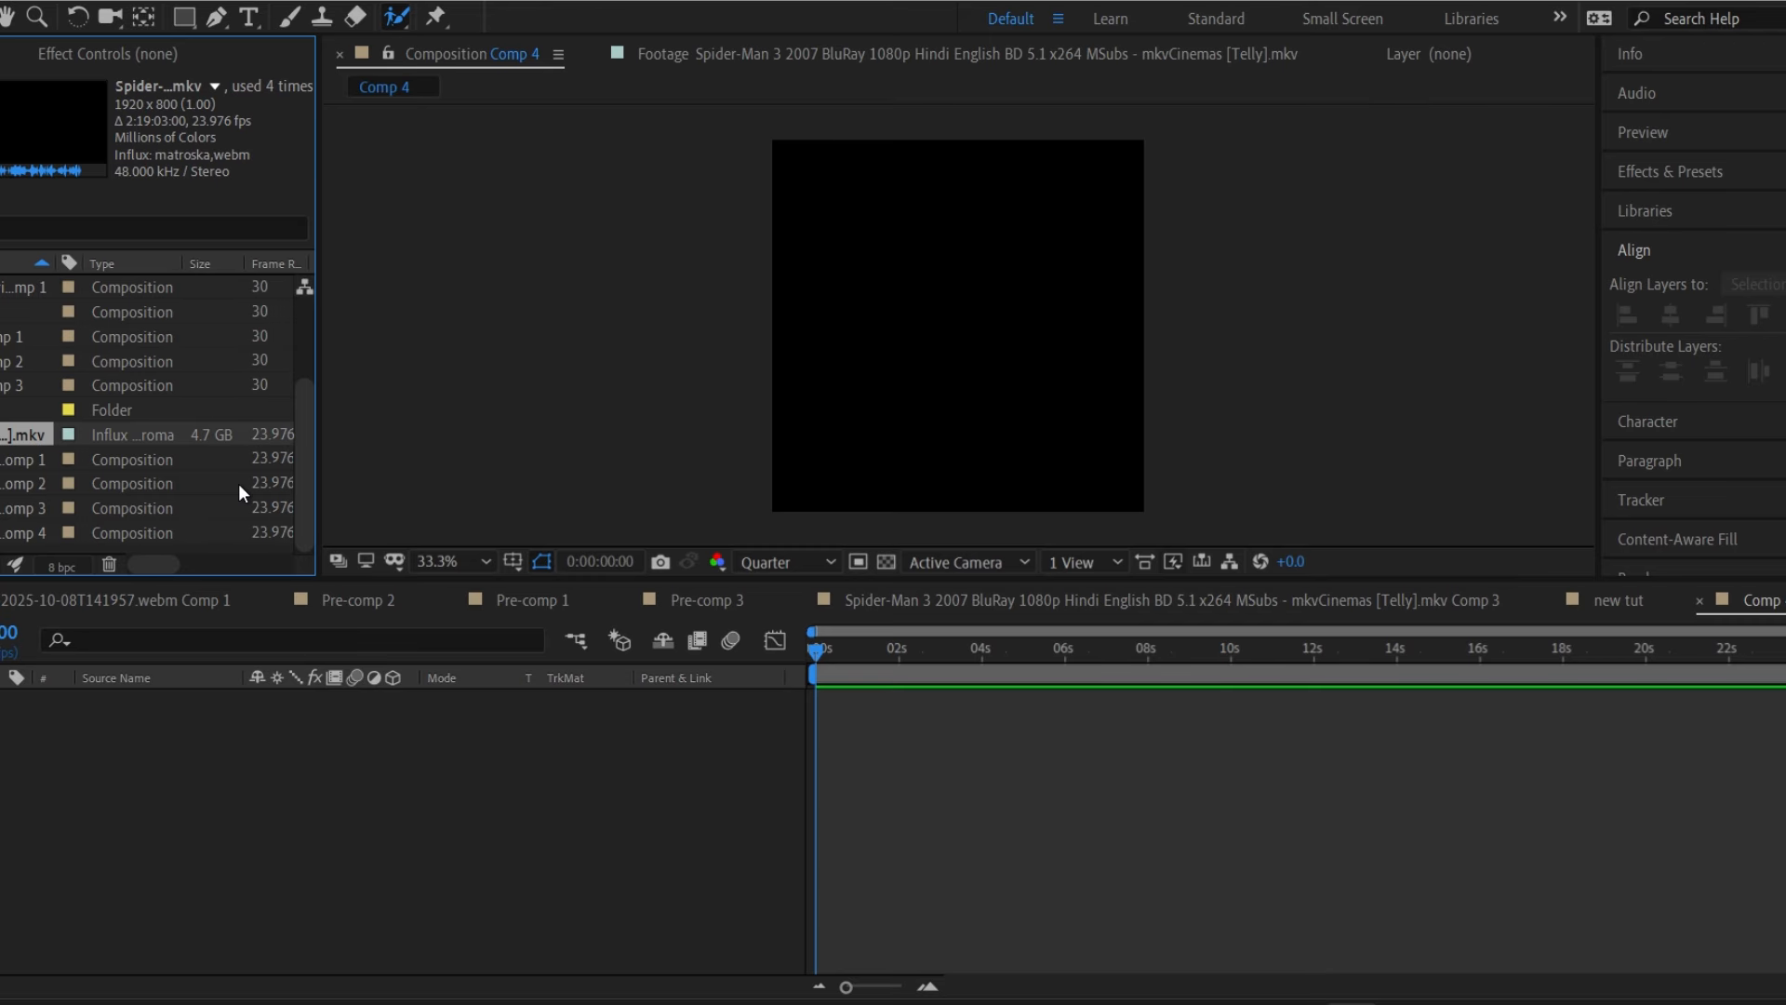
key(ctrl+s)
Set the Spider-Man movie's in point at 1:41:18:14, on the black-suited Spider-Man shot.
double_click(13, 435)
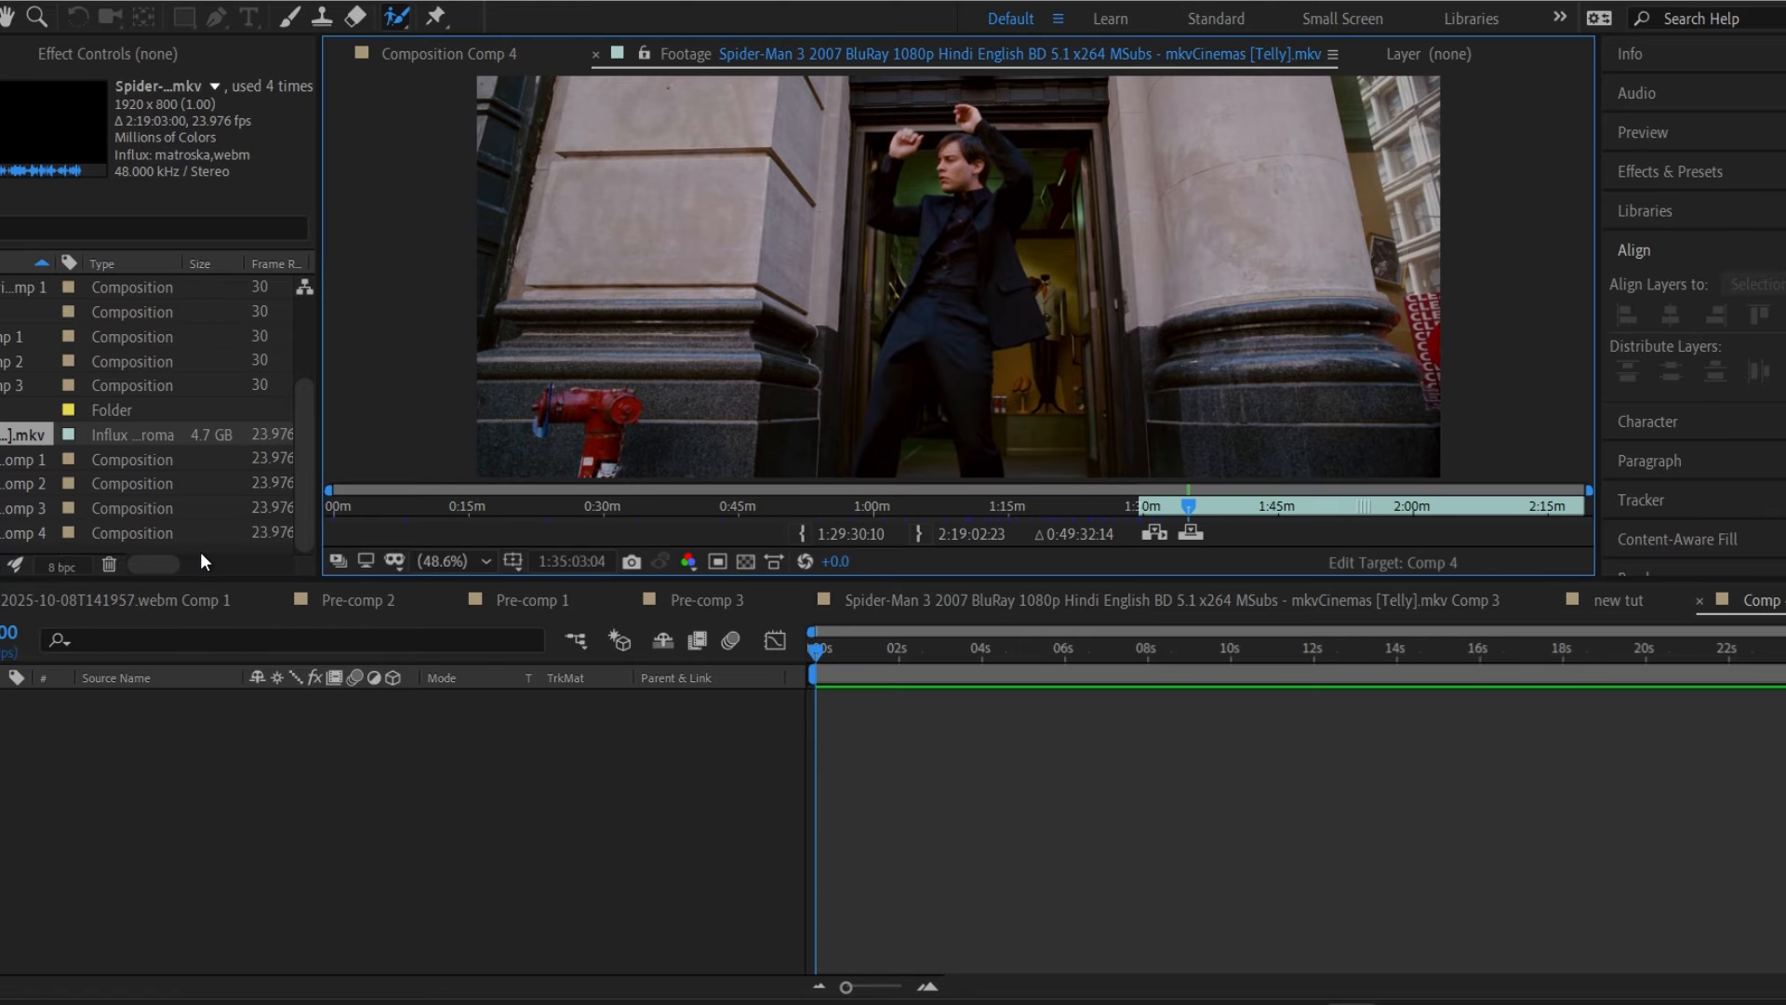
click(1199, 508)
click(1213, 508)
click(1227, 508)
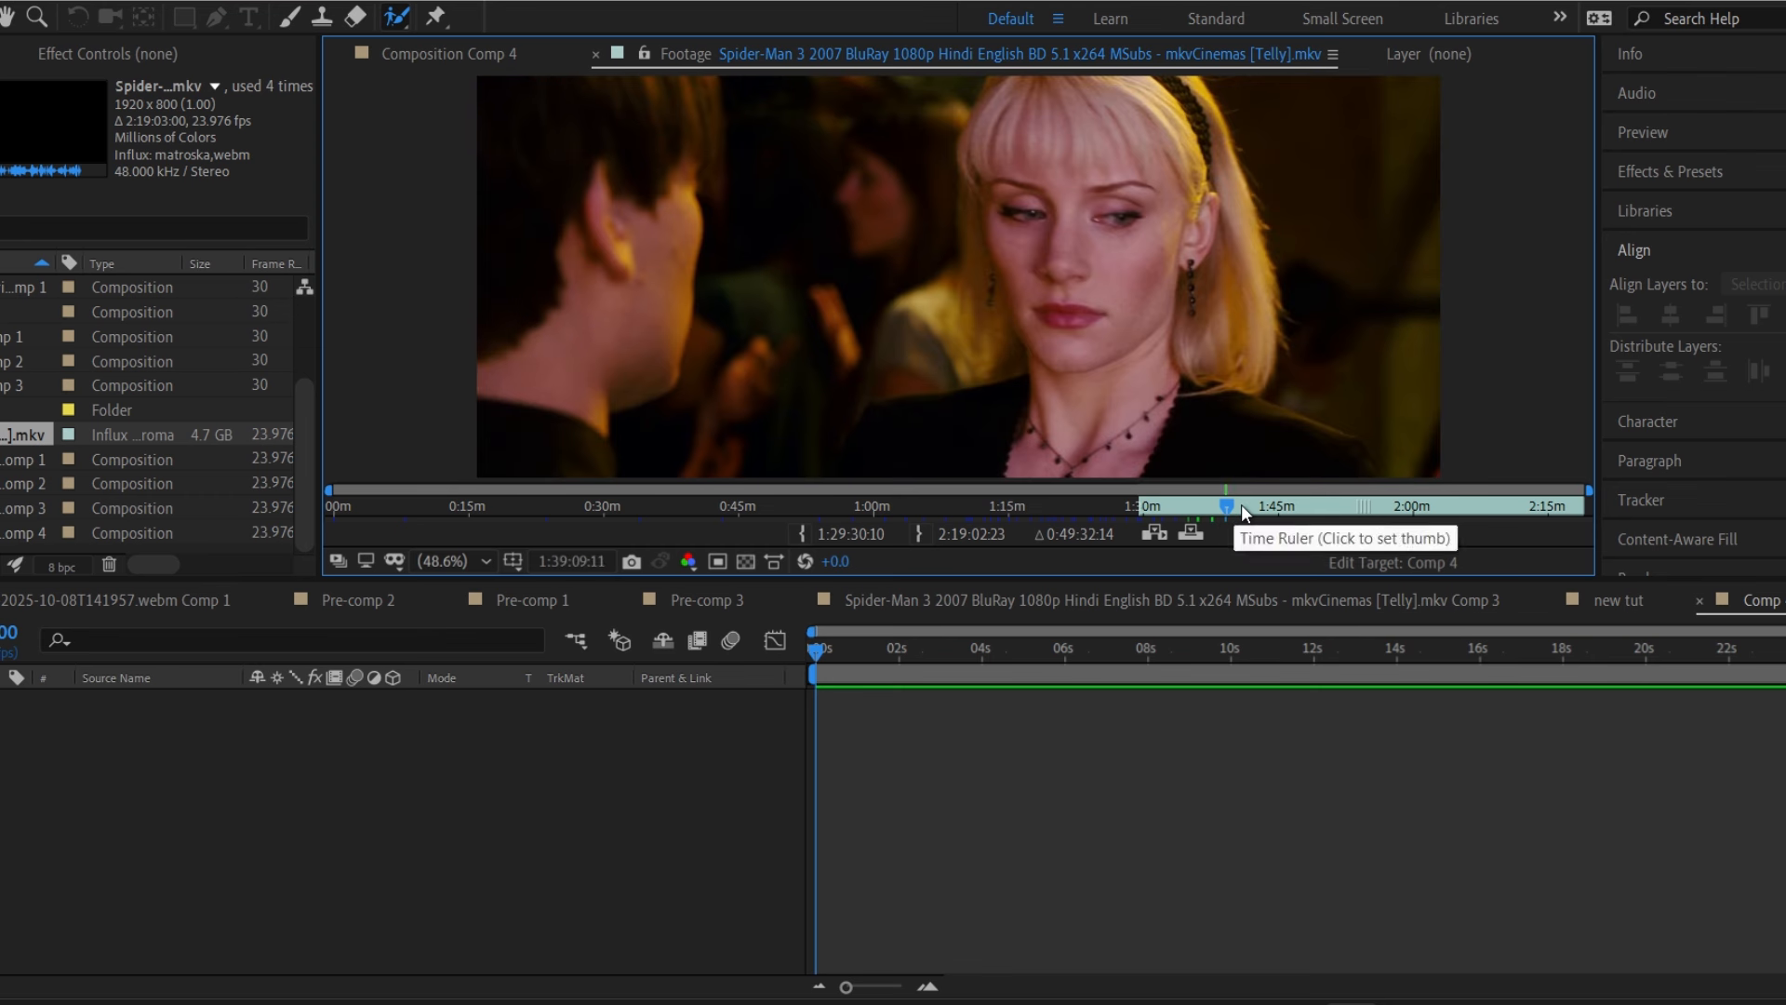
click(1241, 509)
click(1246, 508)
click(802, 533)
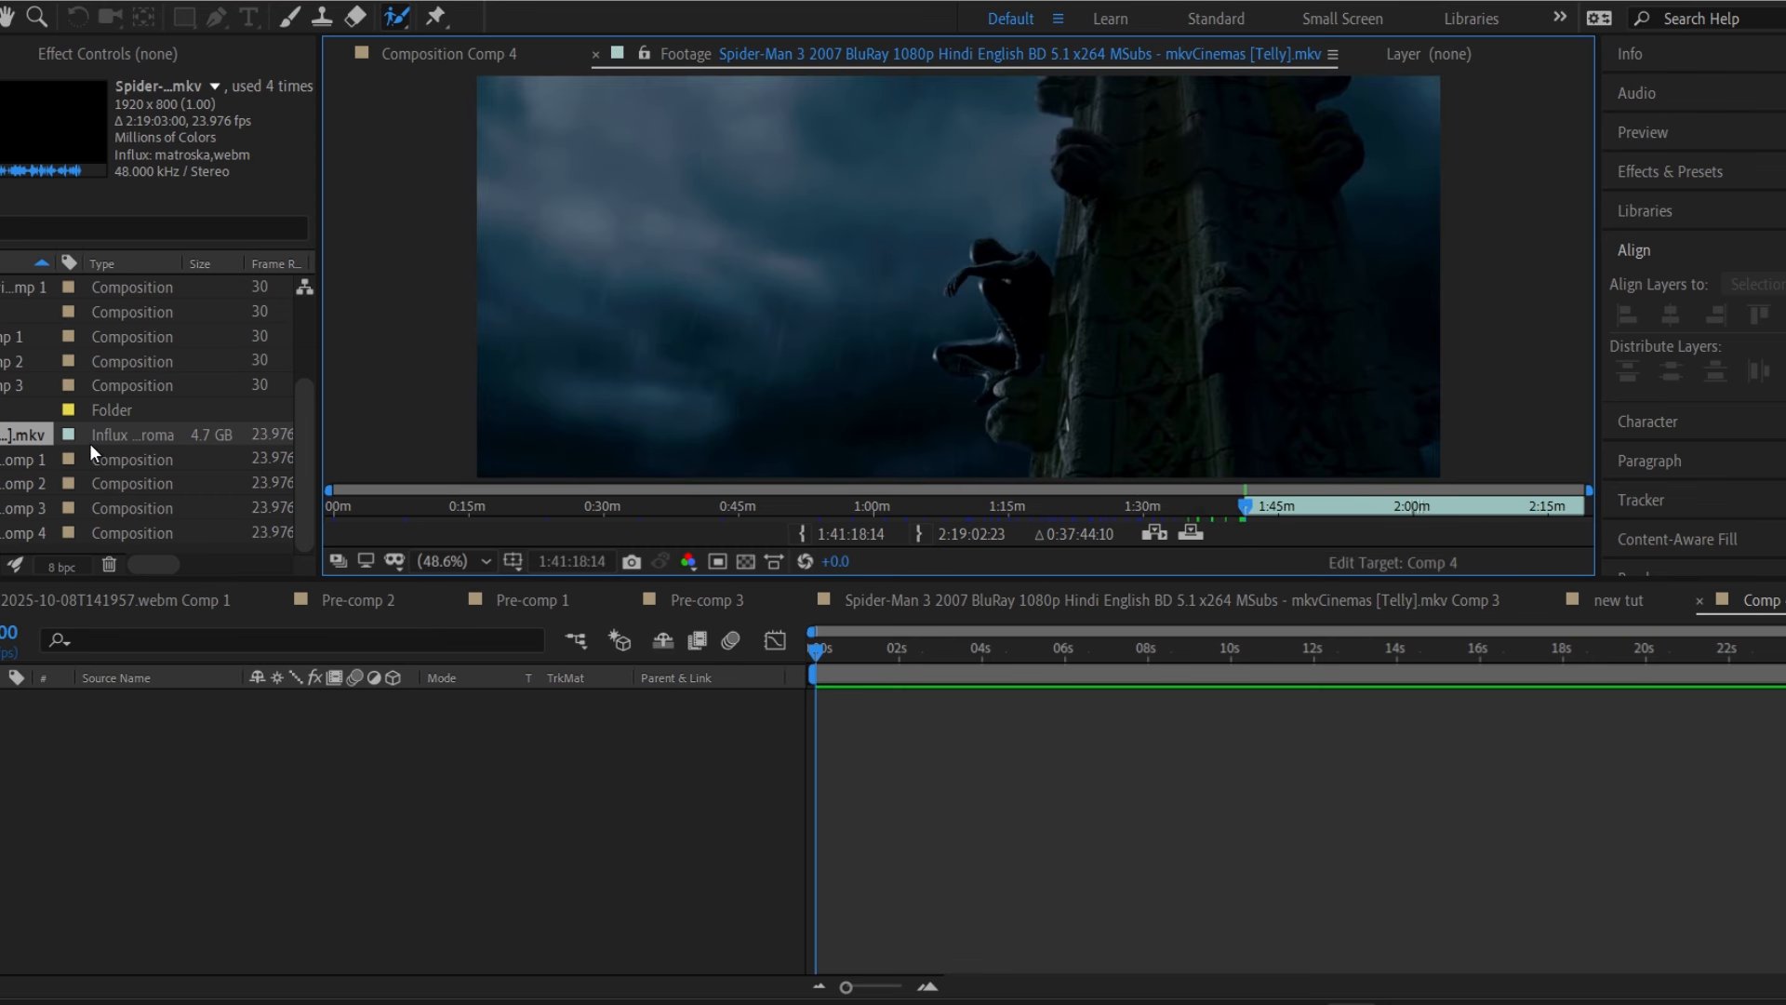
Add the trimmed movie footage to Comp 4 and scale it up to 136%.
drag(93, 452, 515, 755)
key(s)
drag(293, 722, 336, 722)
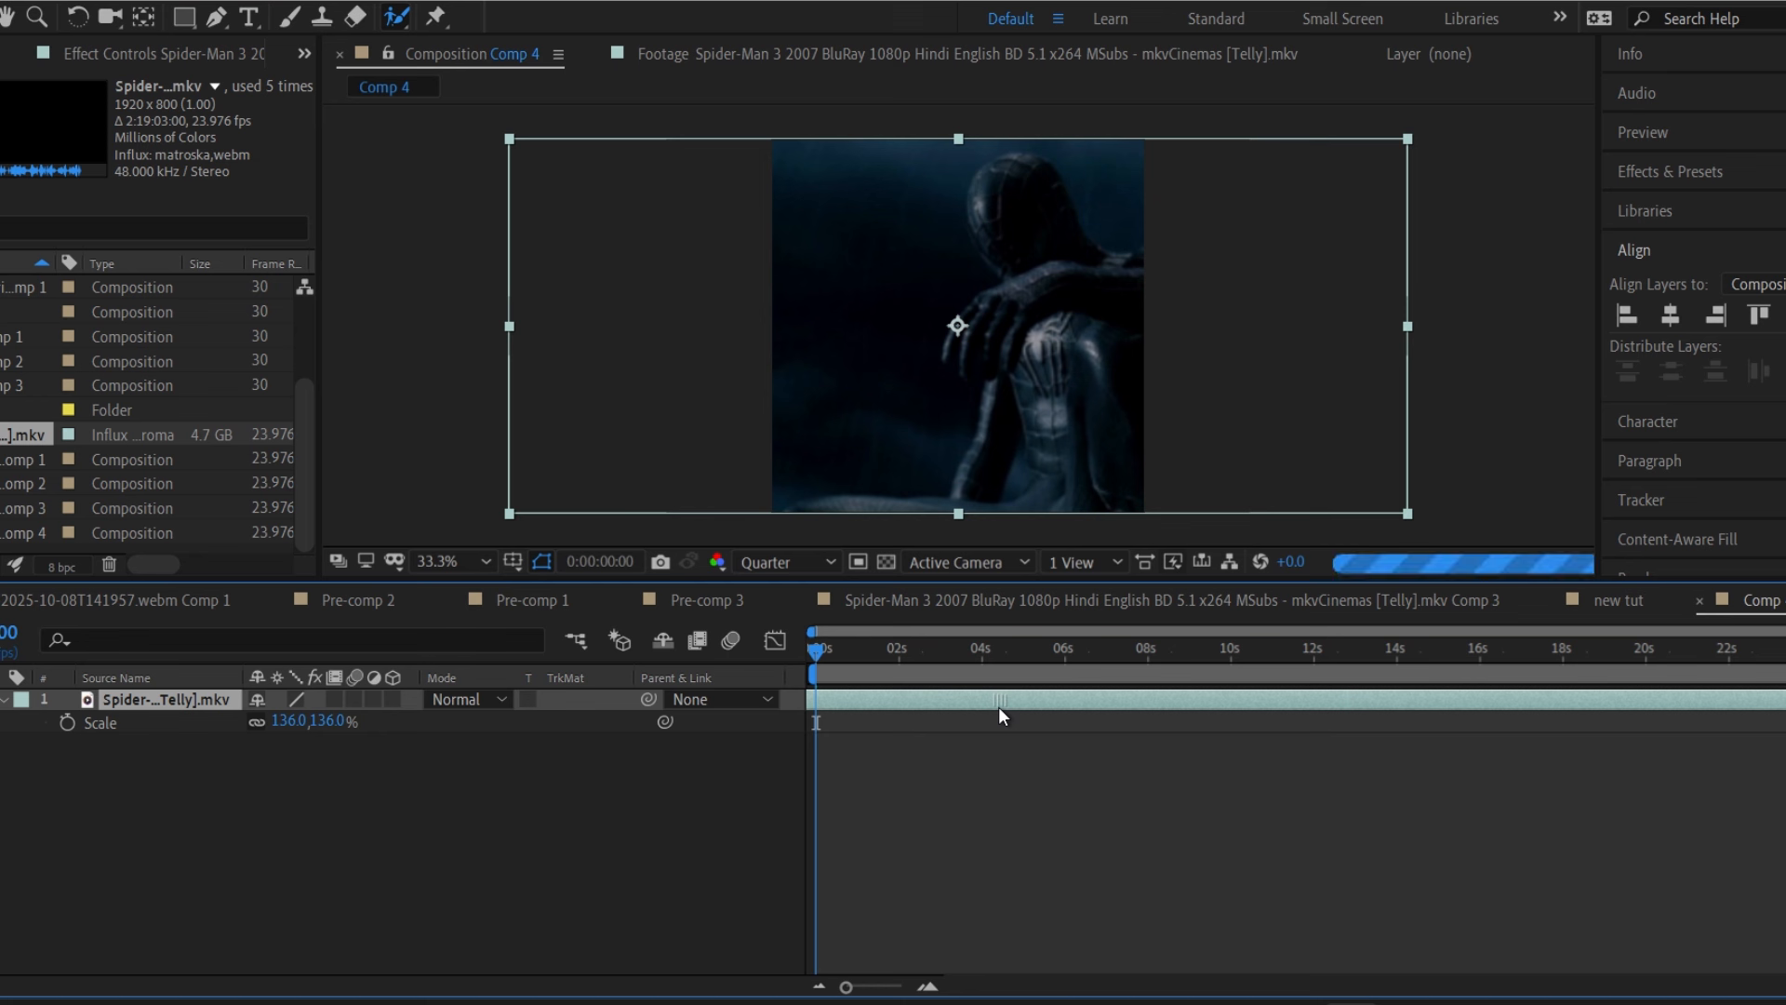
Slip and nudge the footage layer to a different moment, then save the project.
drag(1000, 707, 1025, 708)
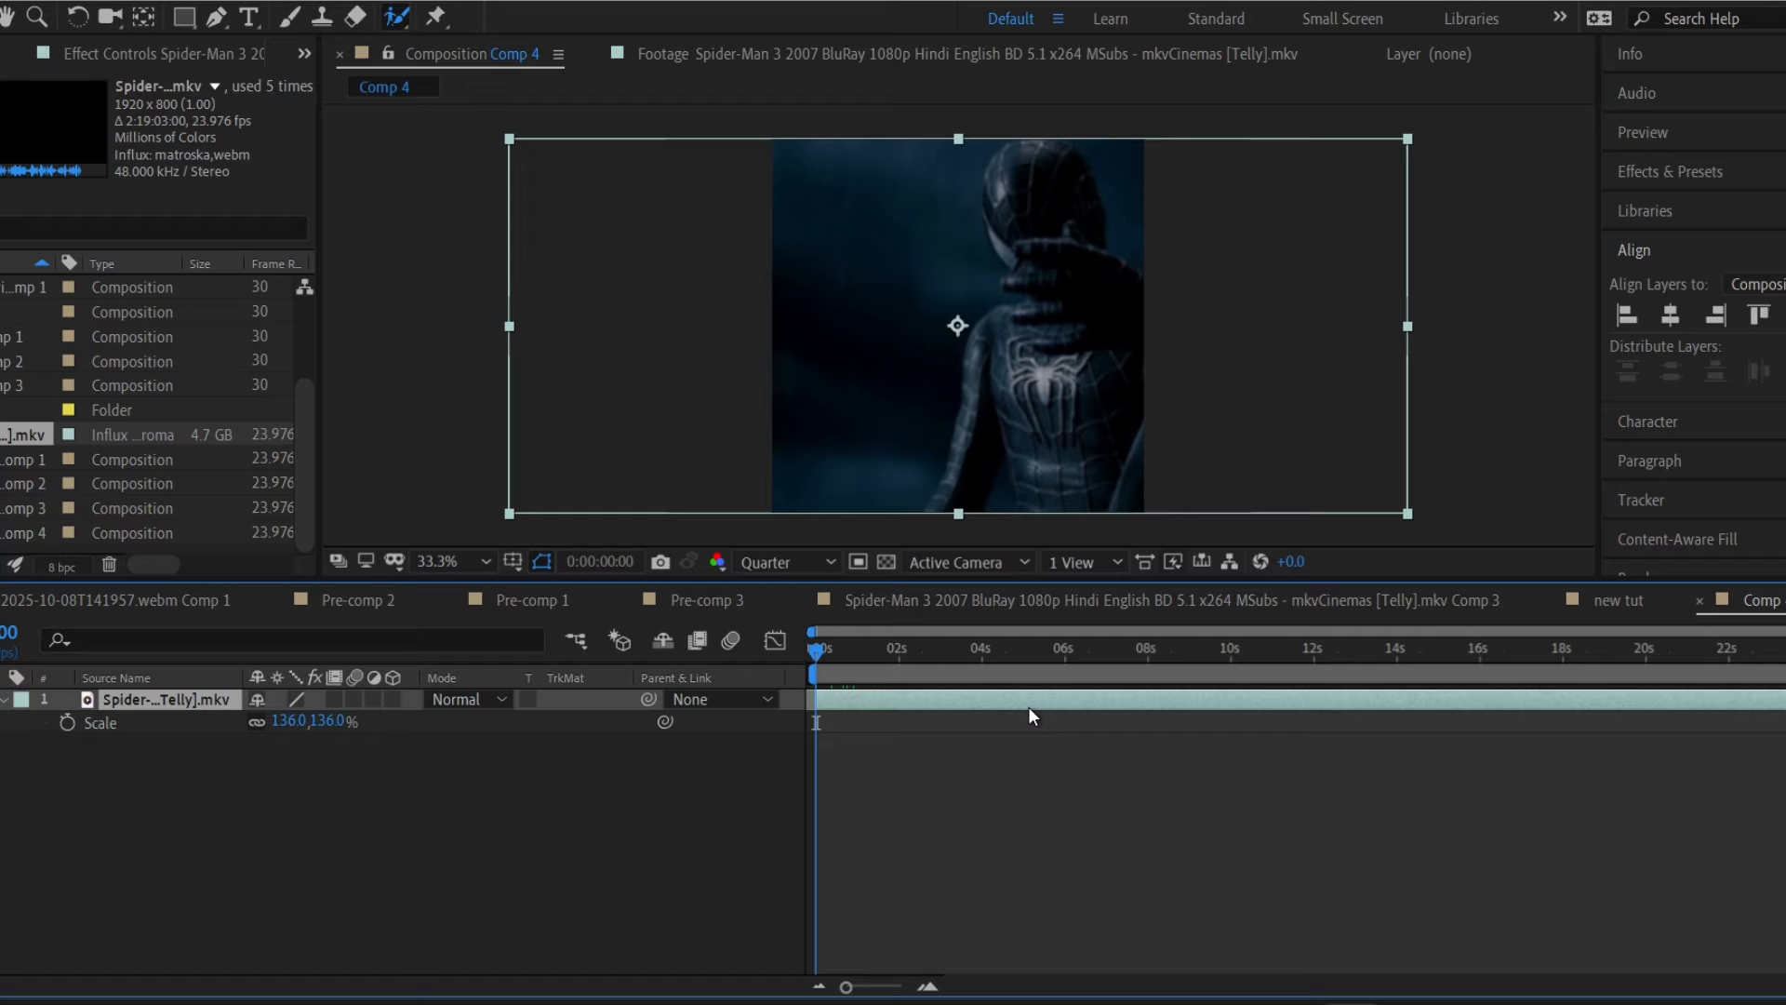
key(shift+Left)
key(shift+Left)
key(shift+Left)
key(shift+Left)
key(shift+Left)
key(shift+Left)
key(shift+Left)
key(shift+Left)
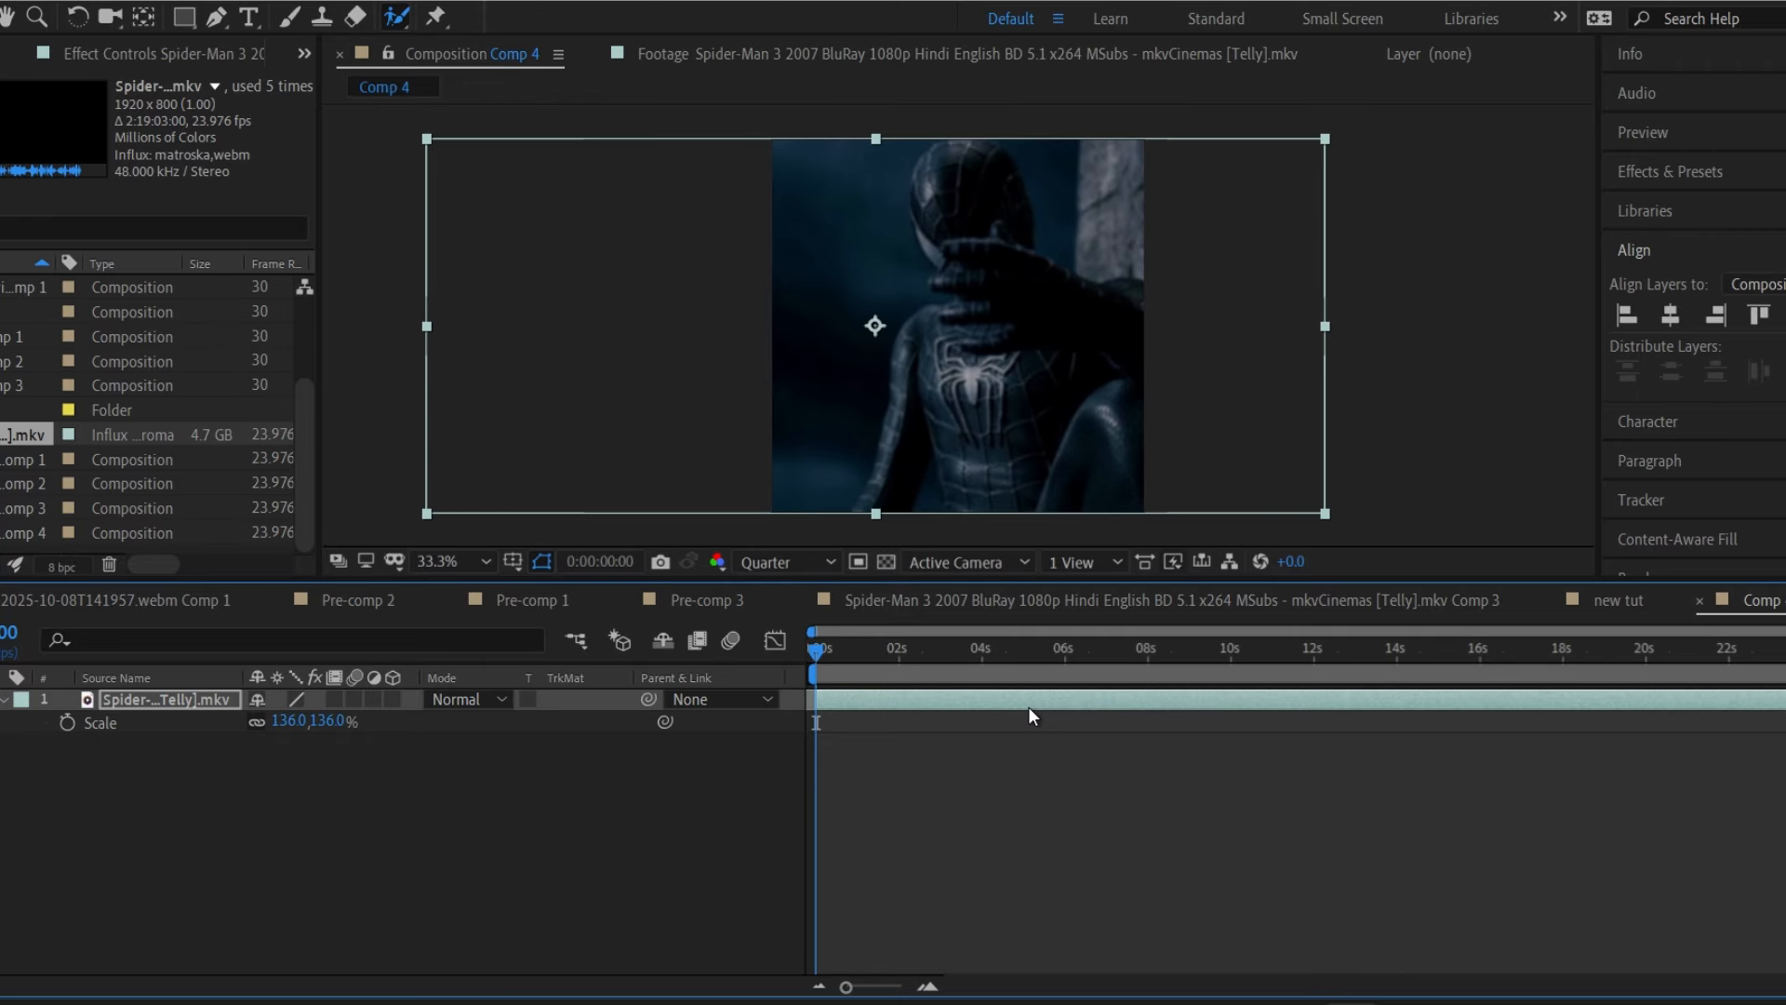
key(shift+Left)
key(shift+Left)
key(shift+Left)
key(shift+Left)
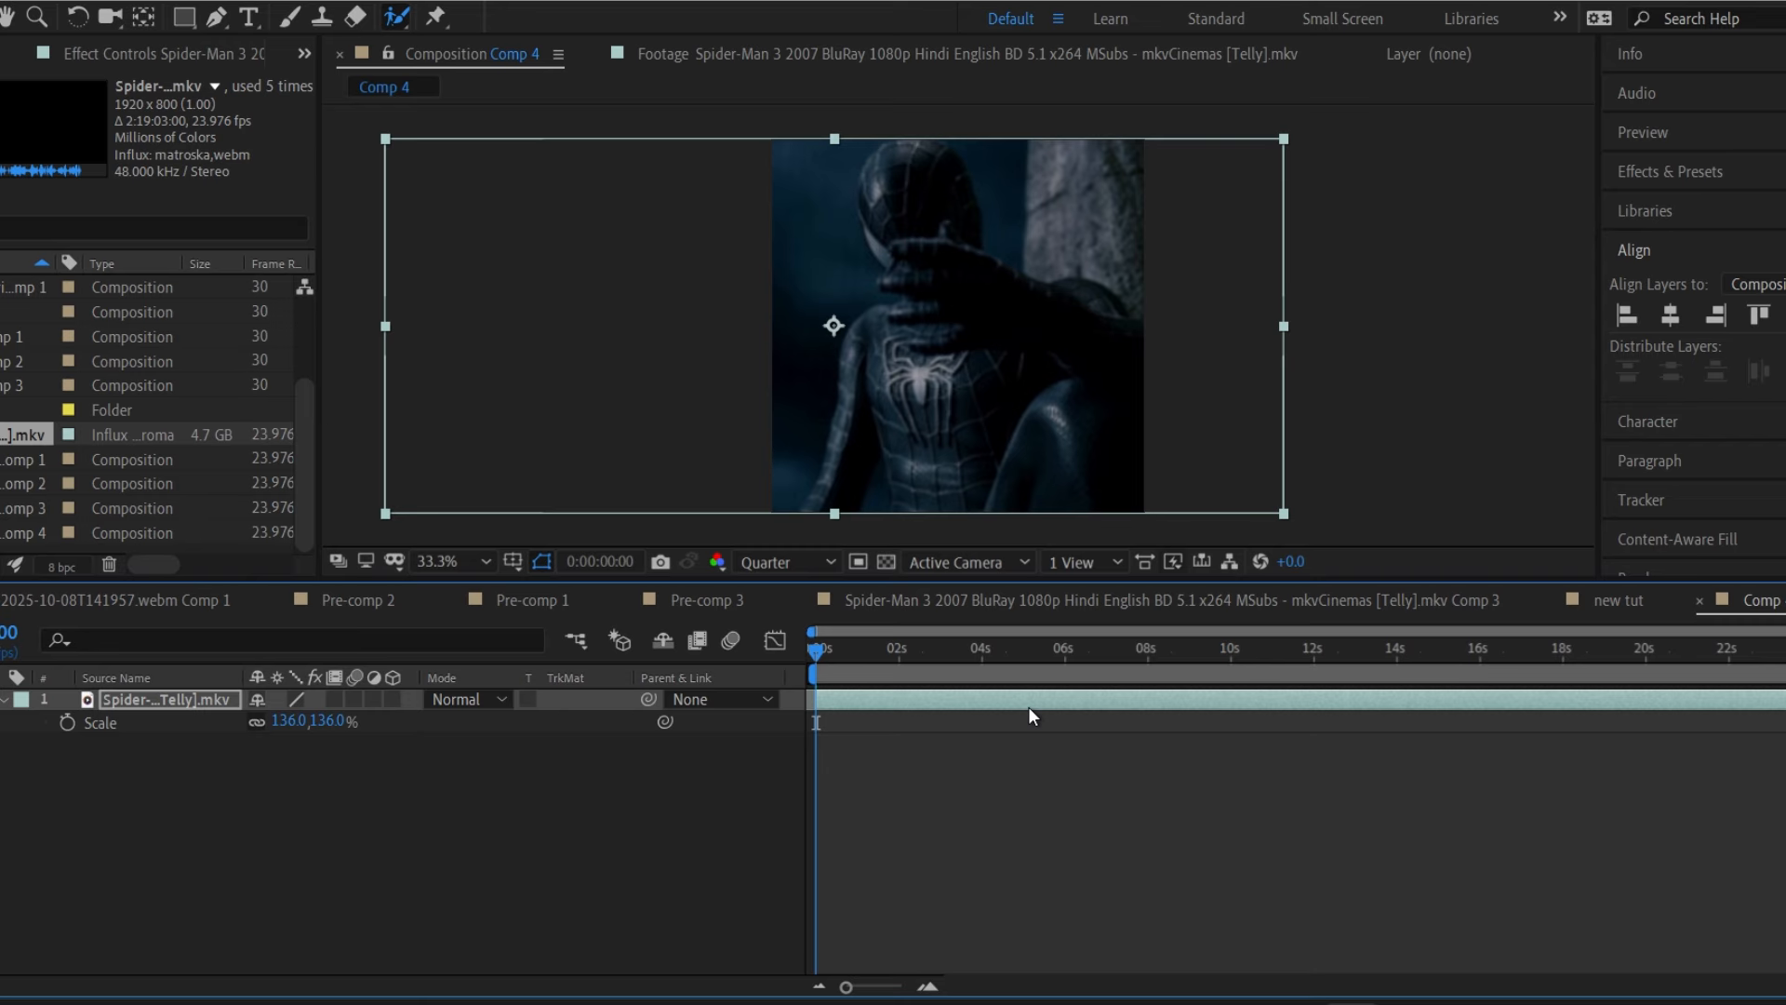
key(ctrl+s)
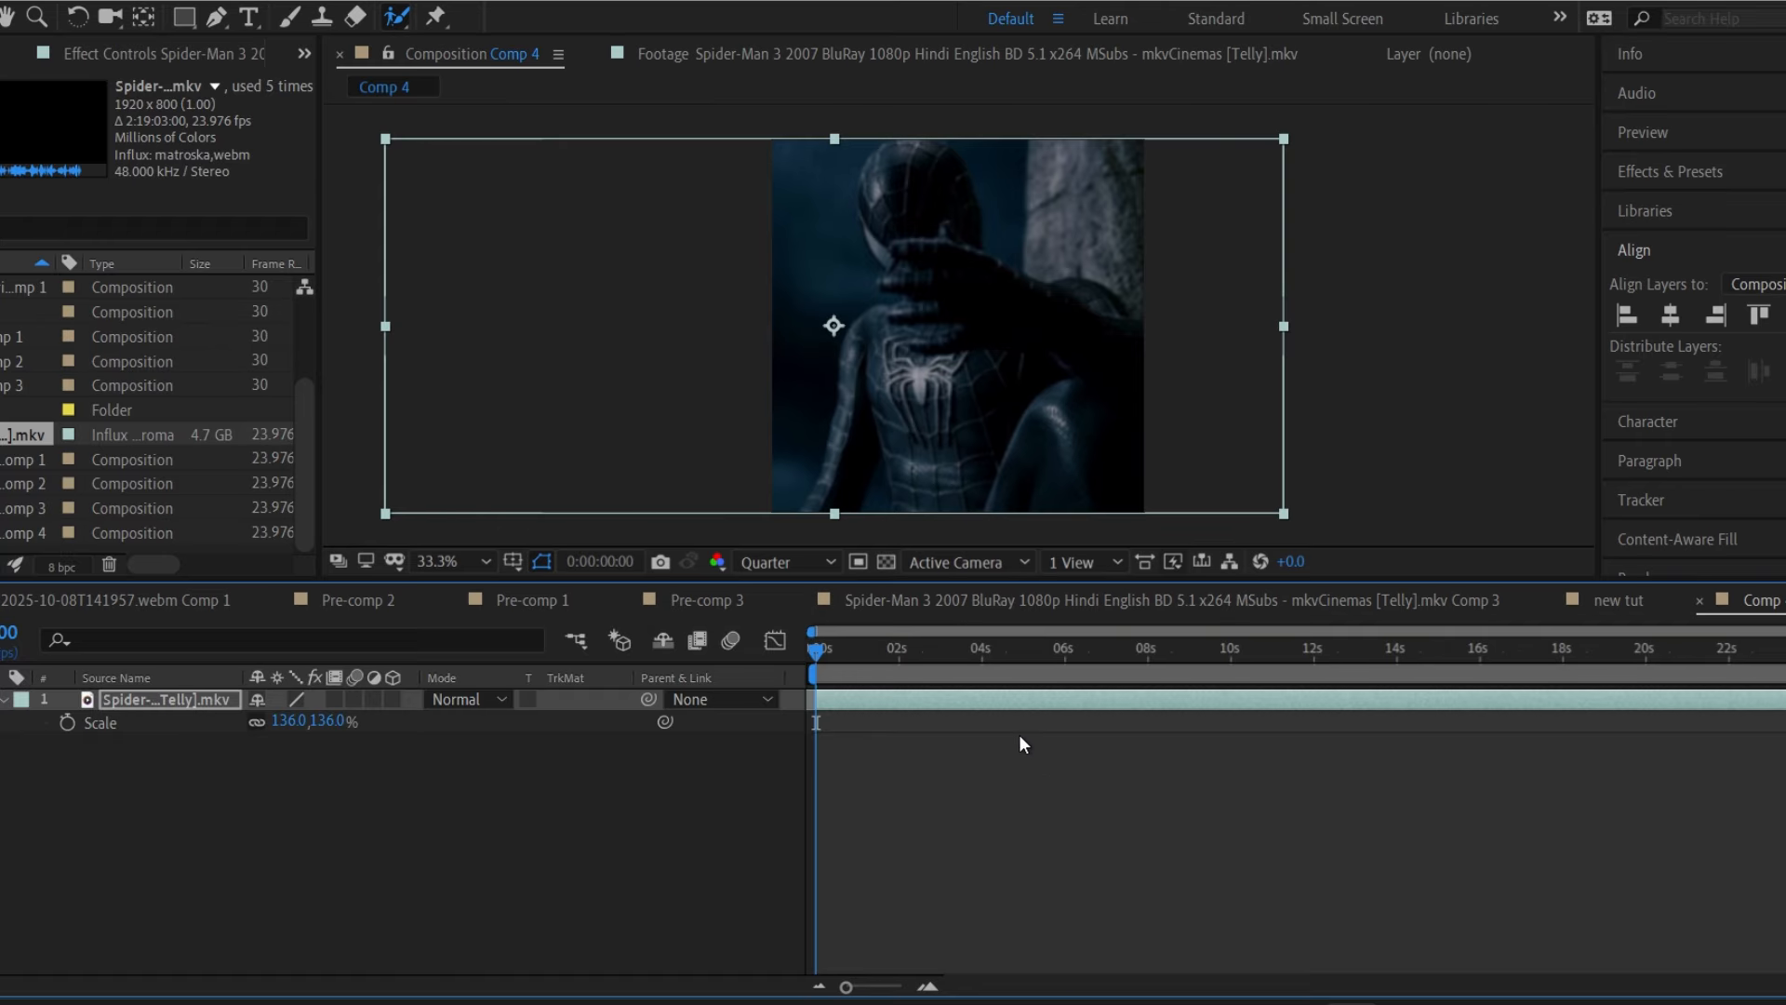
End the work area at 0:00:03:13, split the layer there, and delete the part after the split.
key(s)
click(869, 650)
drag(869, 650, 958, 656)
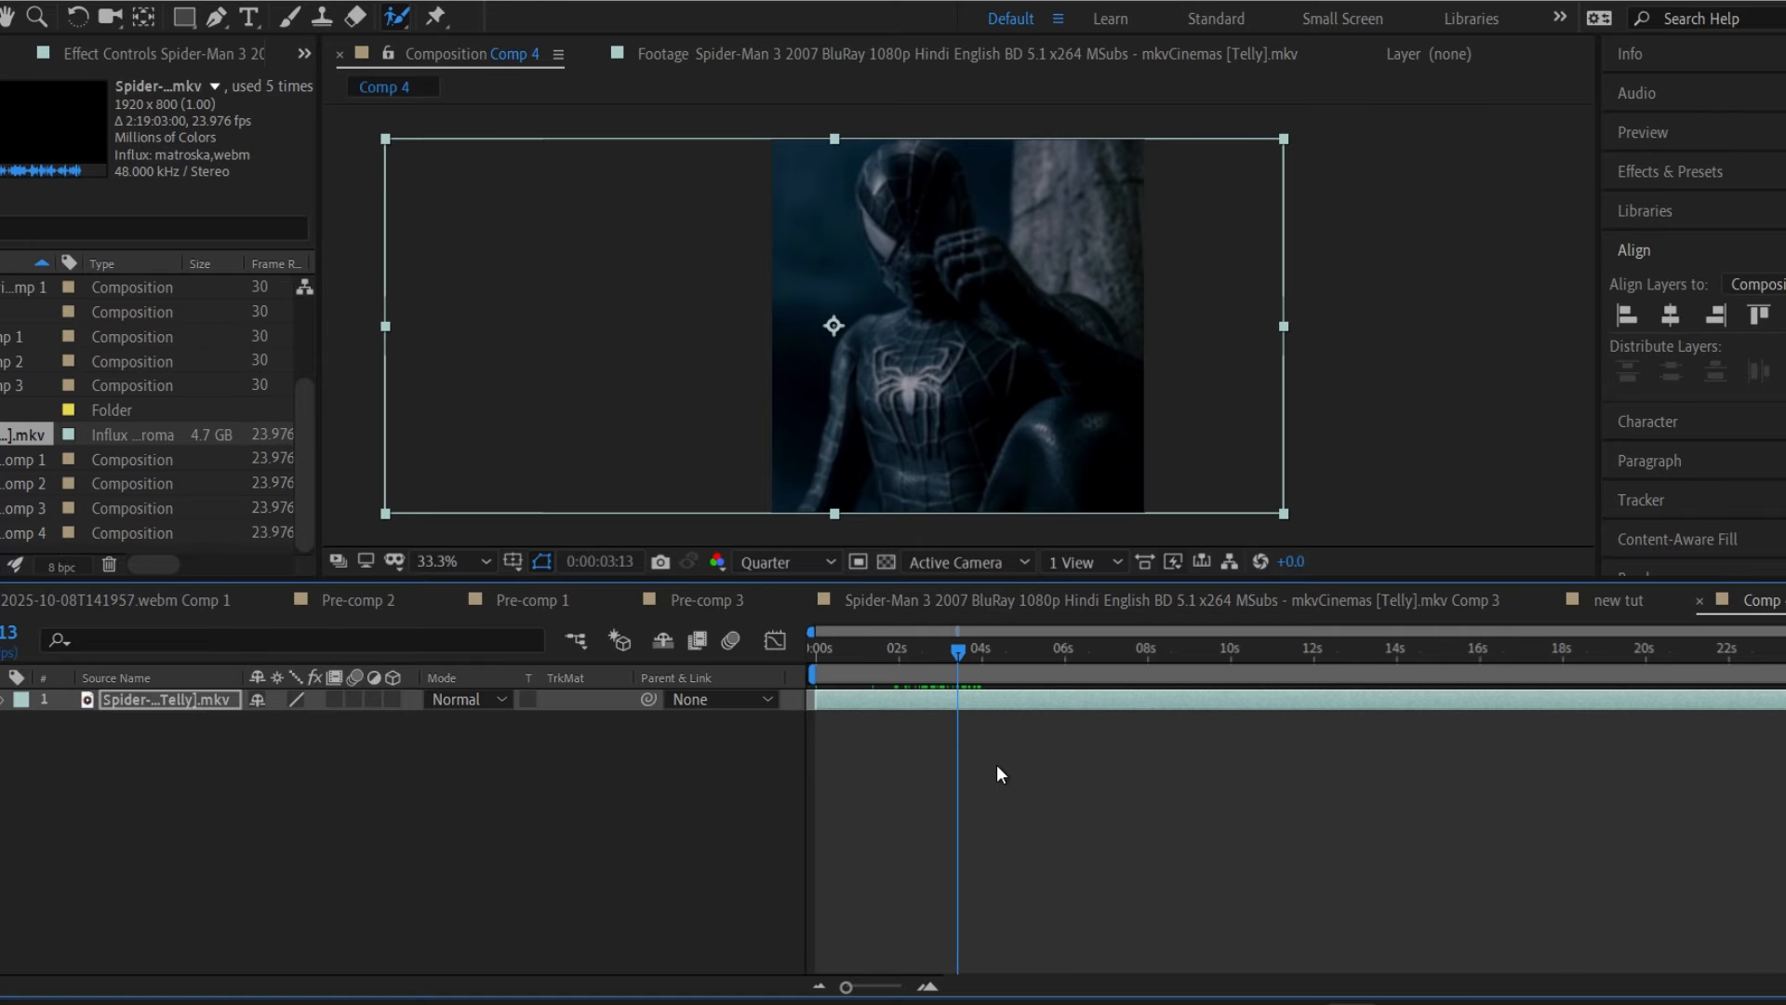
key(n)
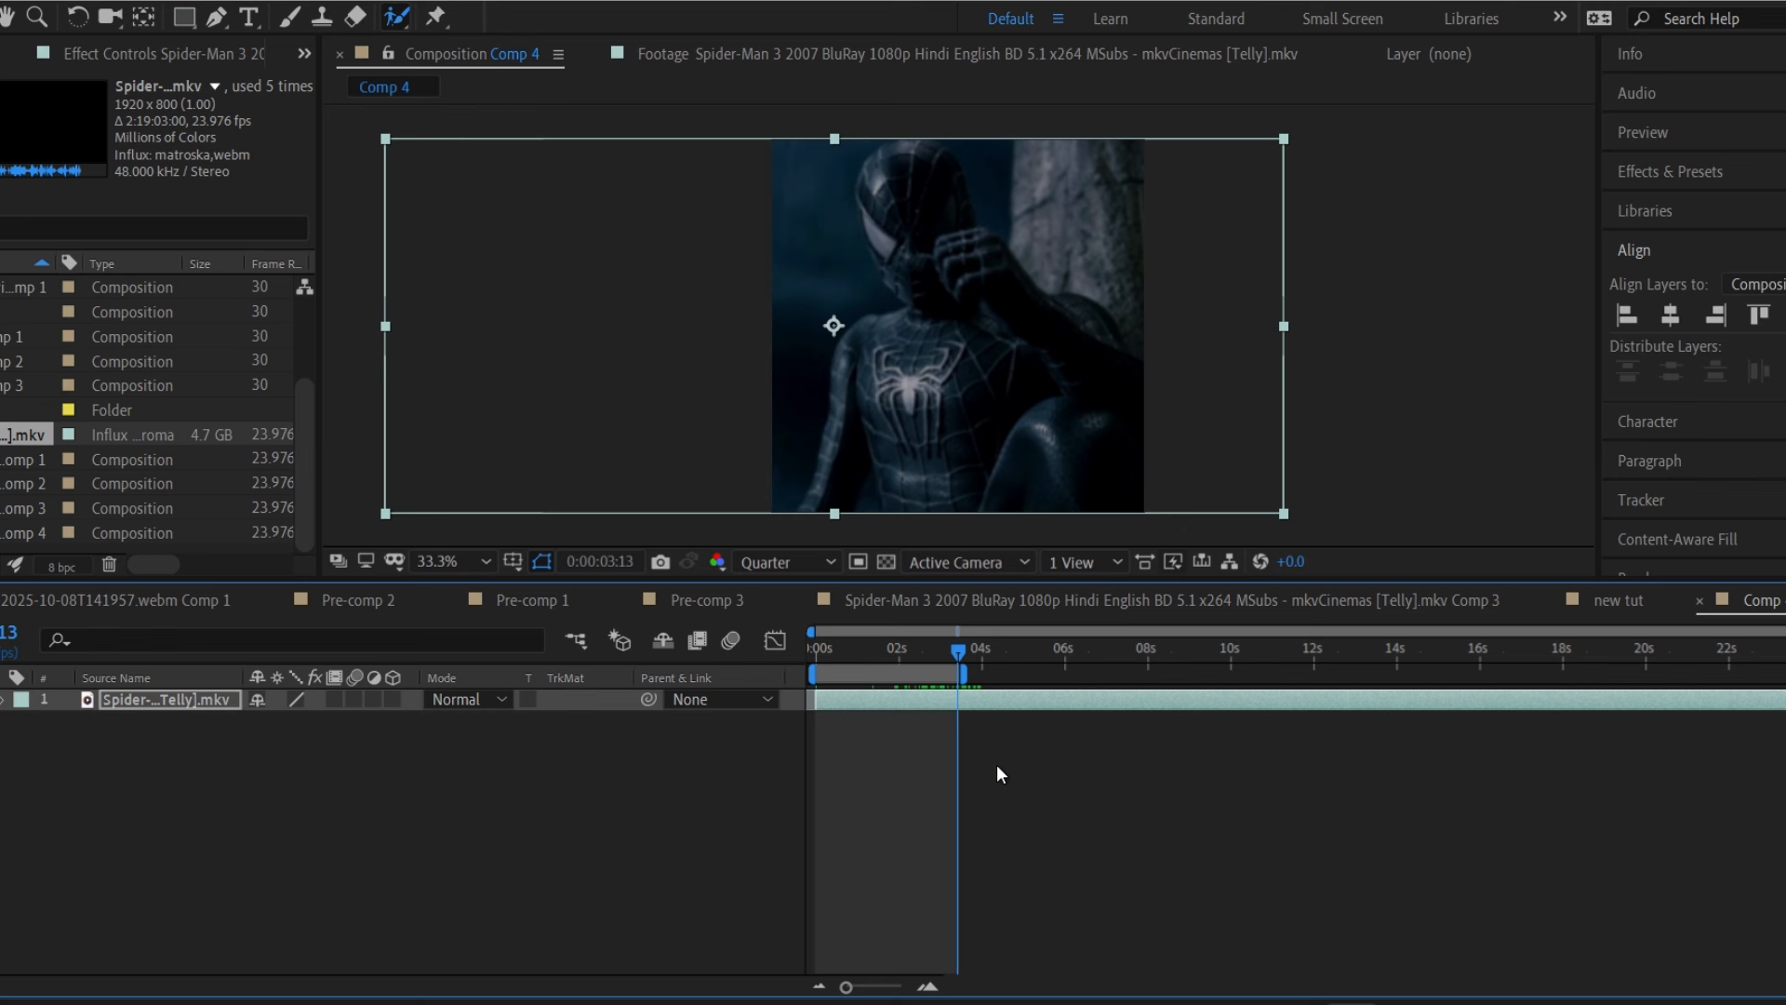
key(ctrl+shift+d)
key(Delete)
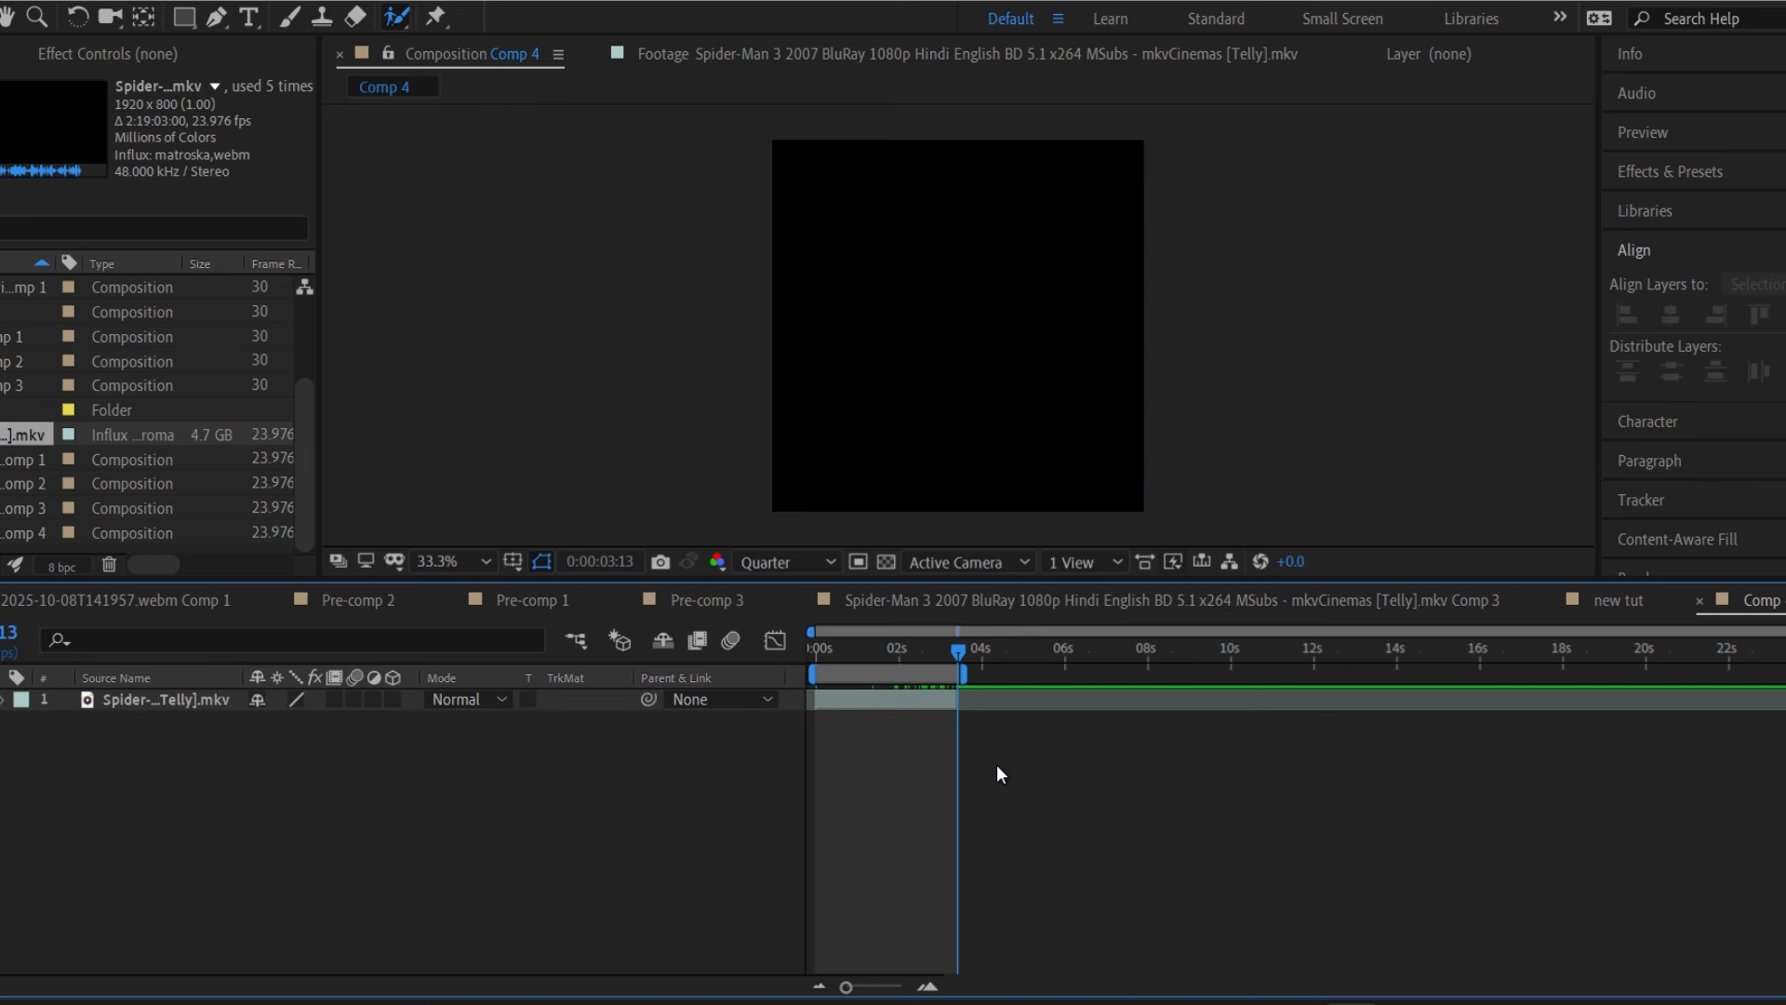
Precompose the footage layer into Comp 5 with all attributes moved into the new composition.
drag(895, 649, 855, 656)
key(Home)
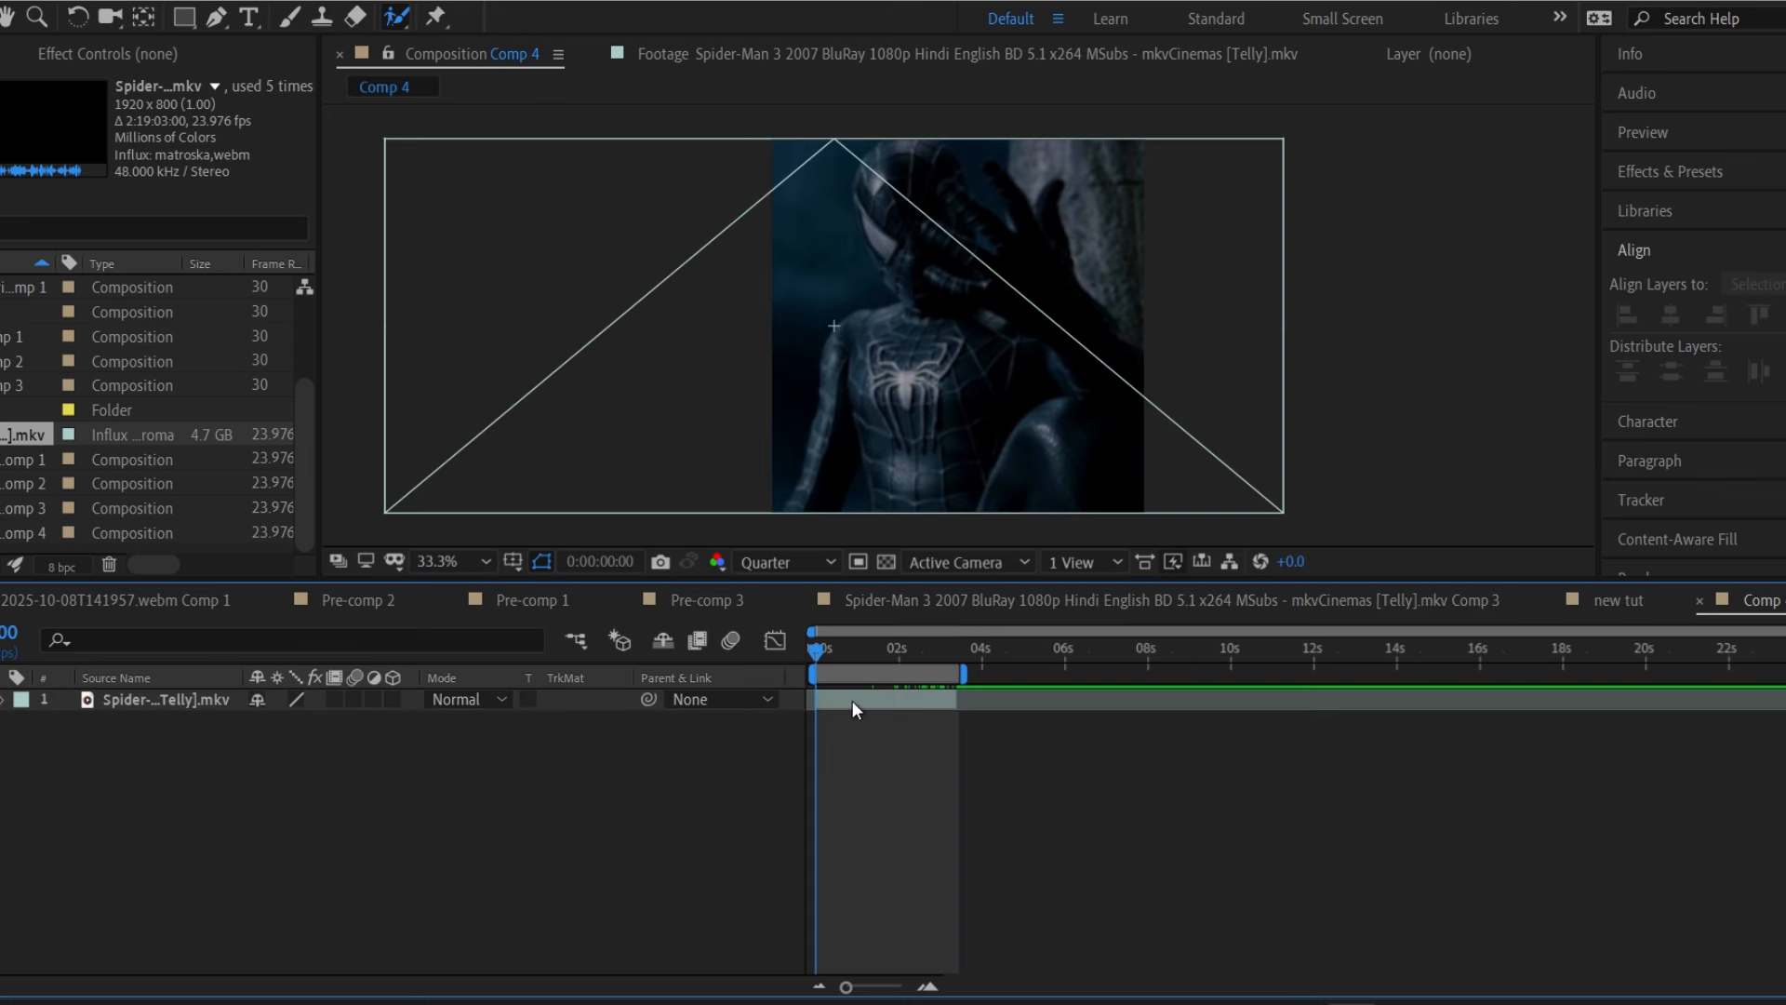
click(852, 700)
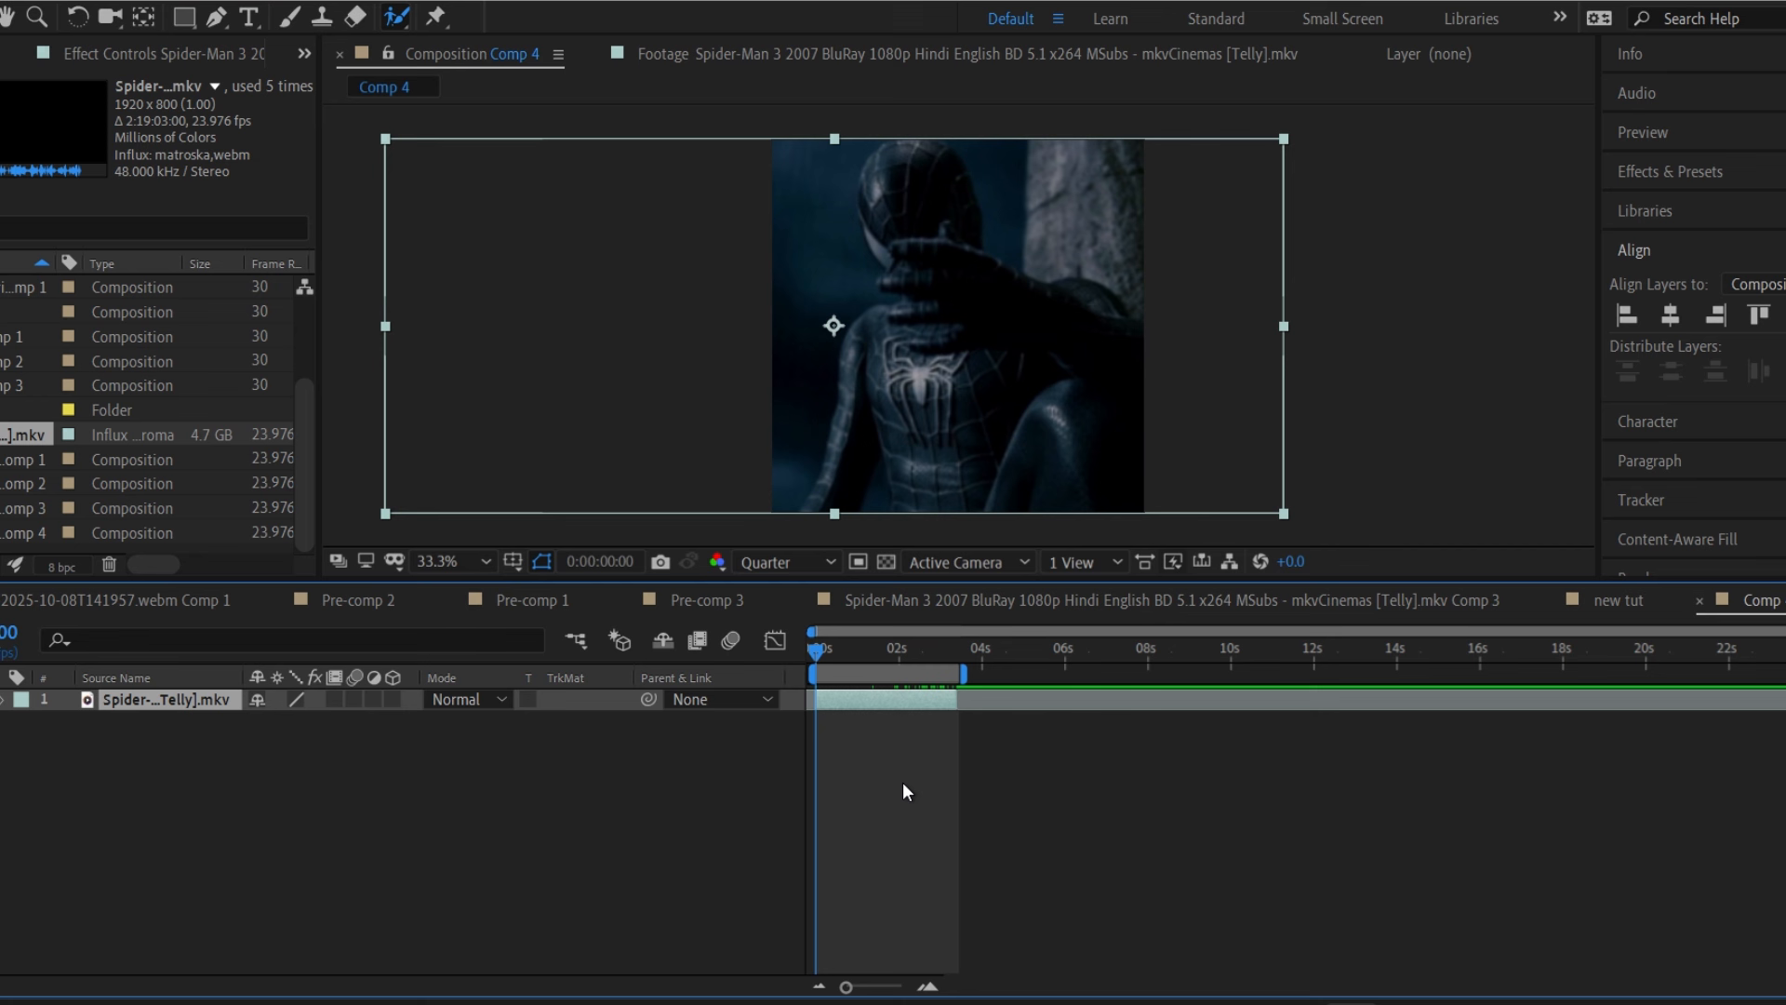
key(ctrl+shift+c)
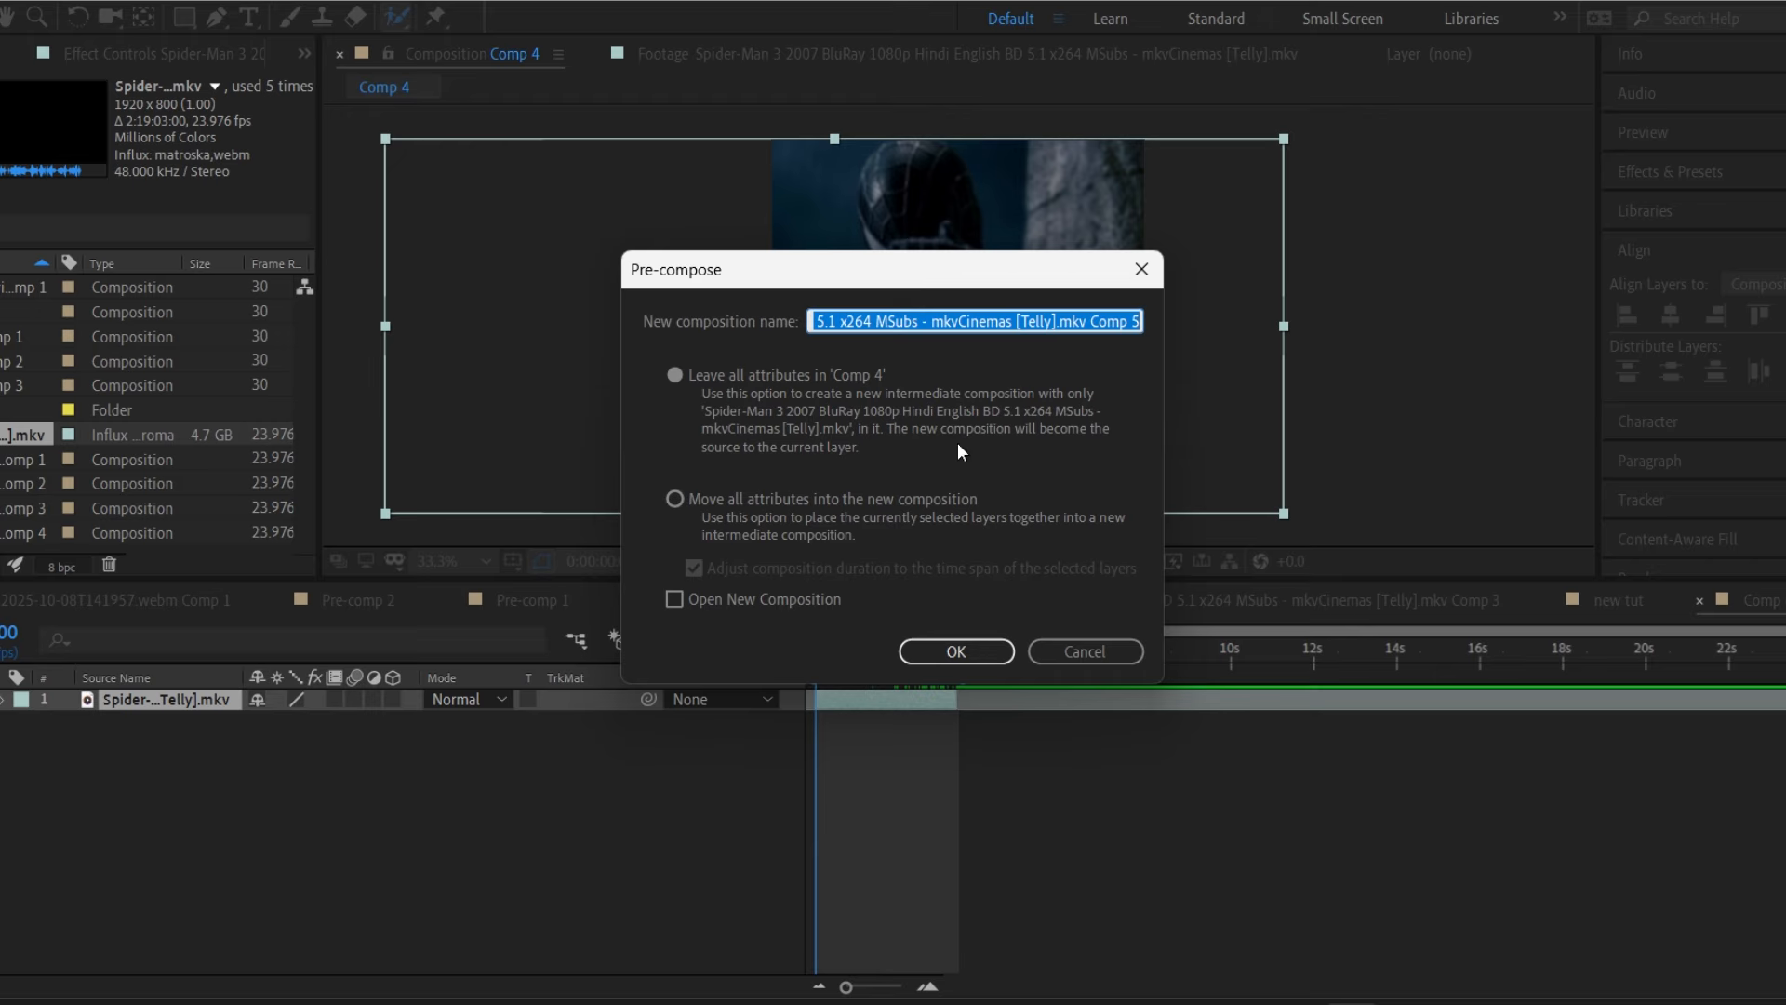
click(934, 499)
click(986, 652)
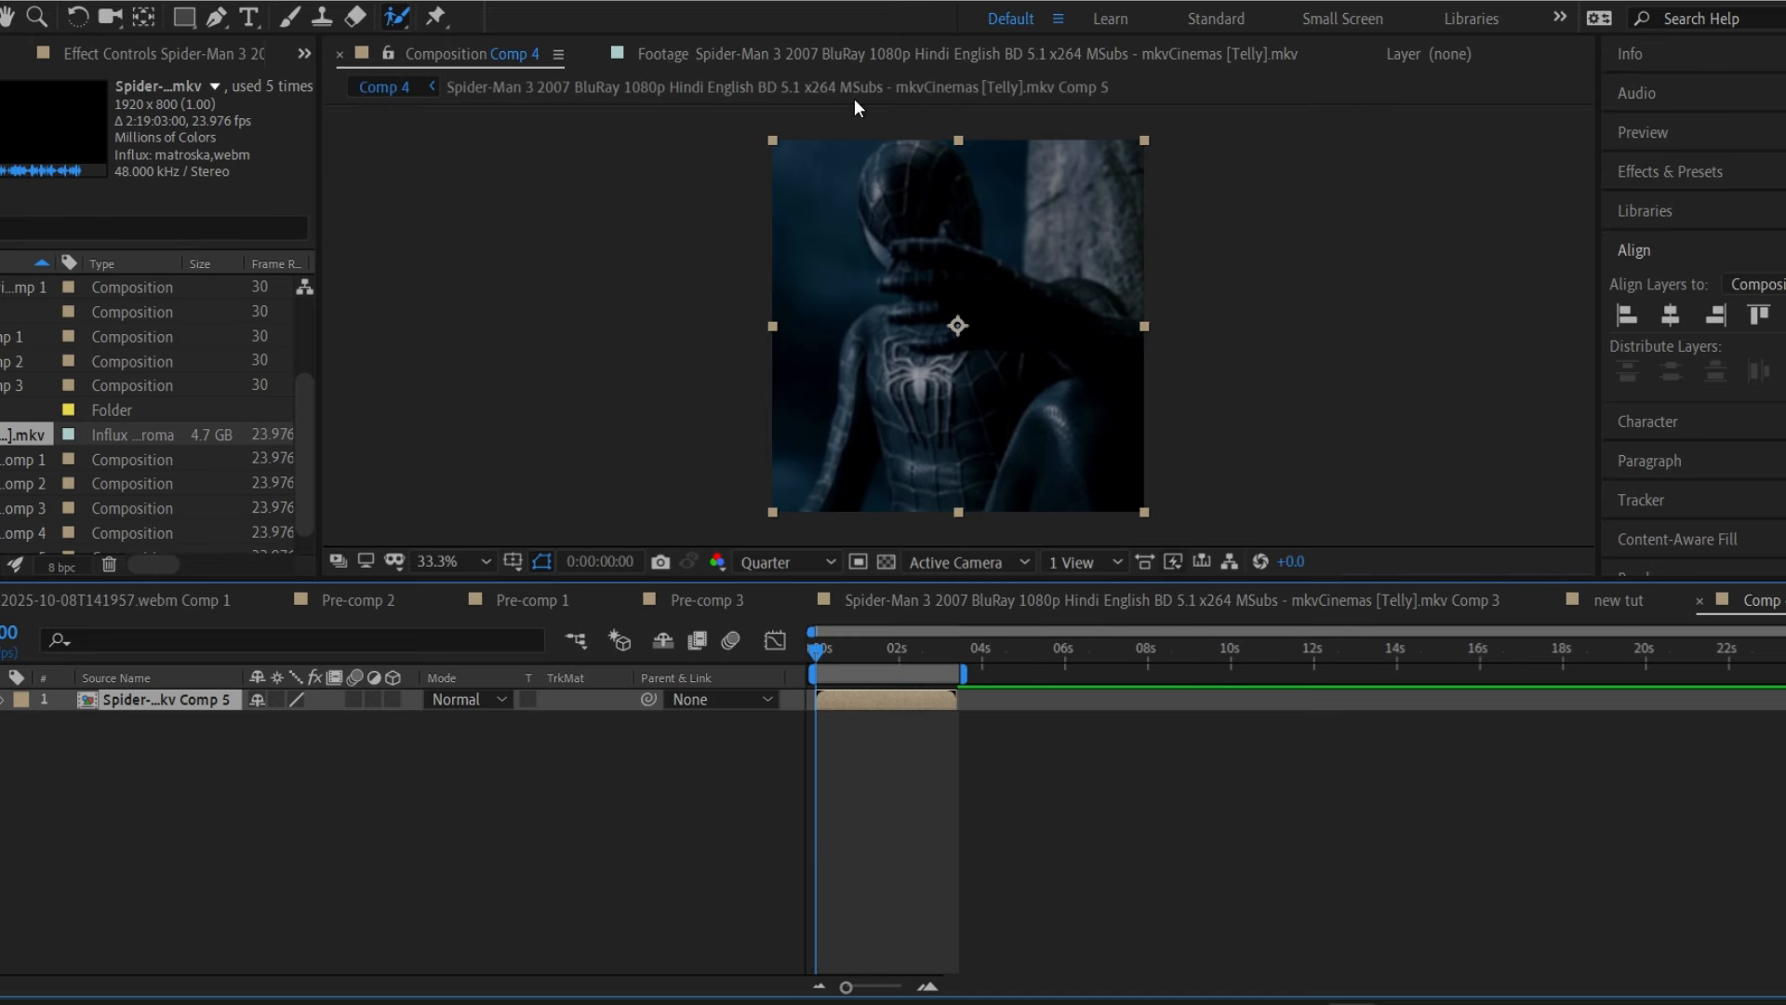
click(921, 829)
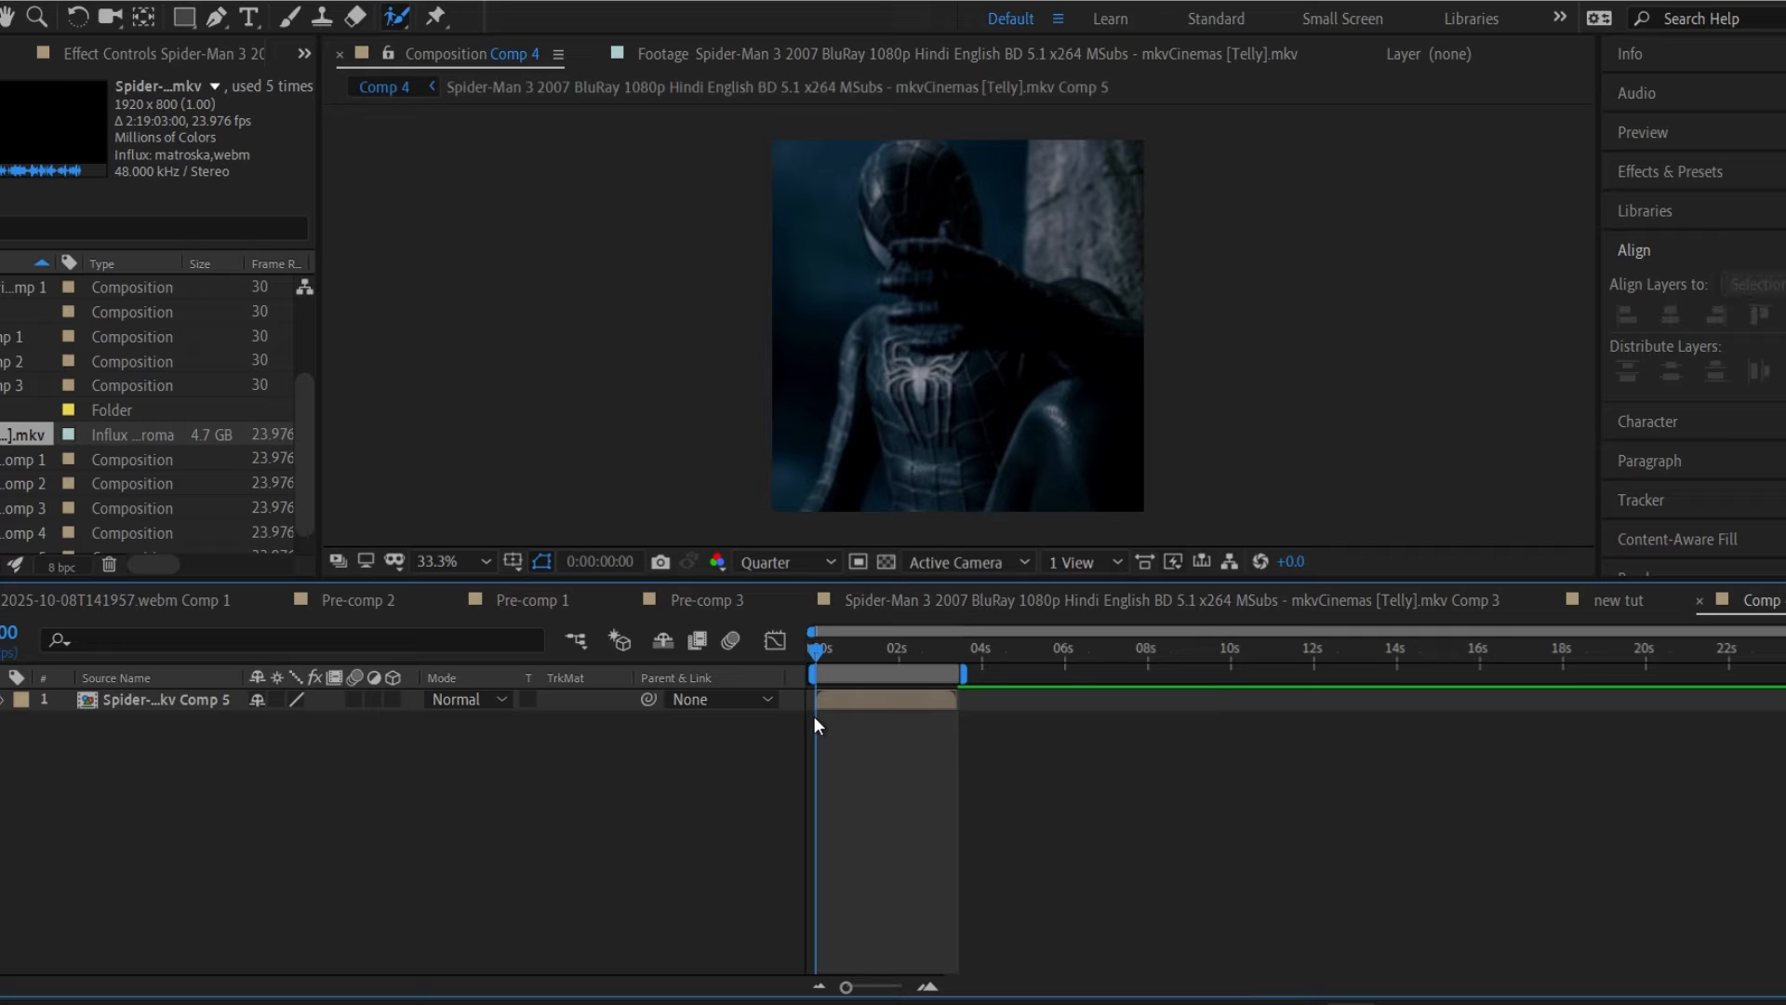
click(757, 706)
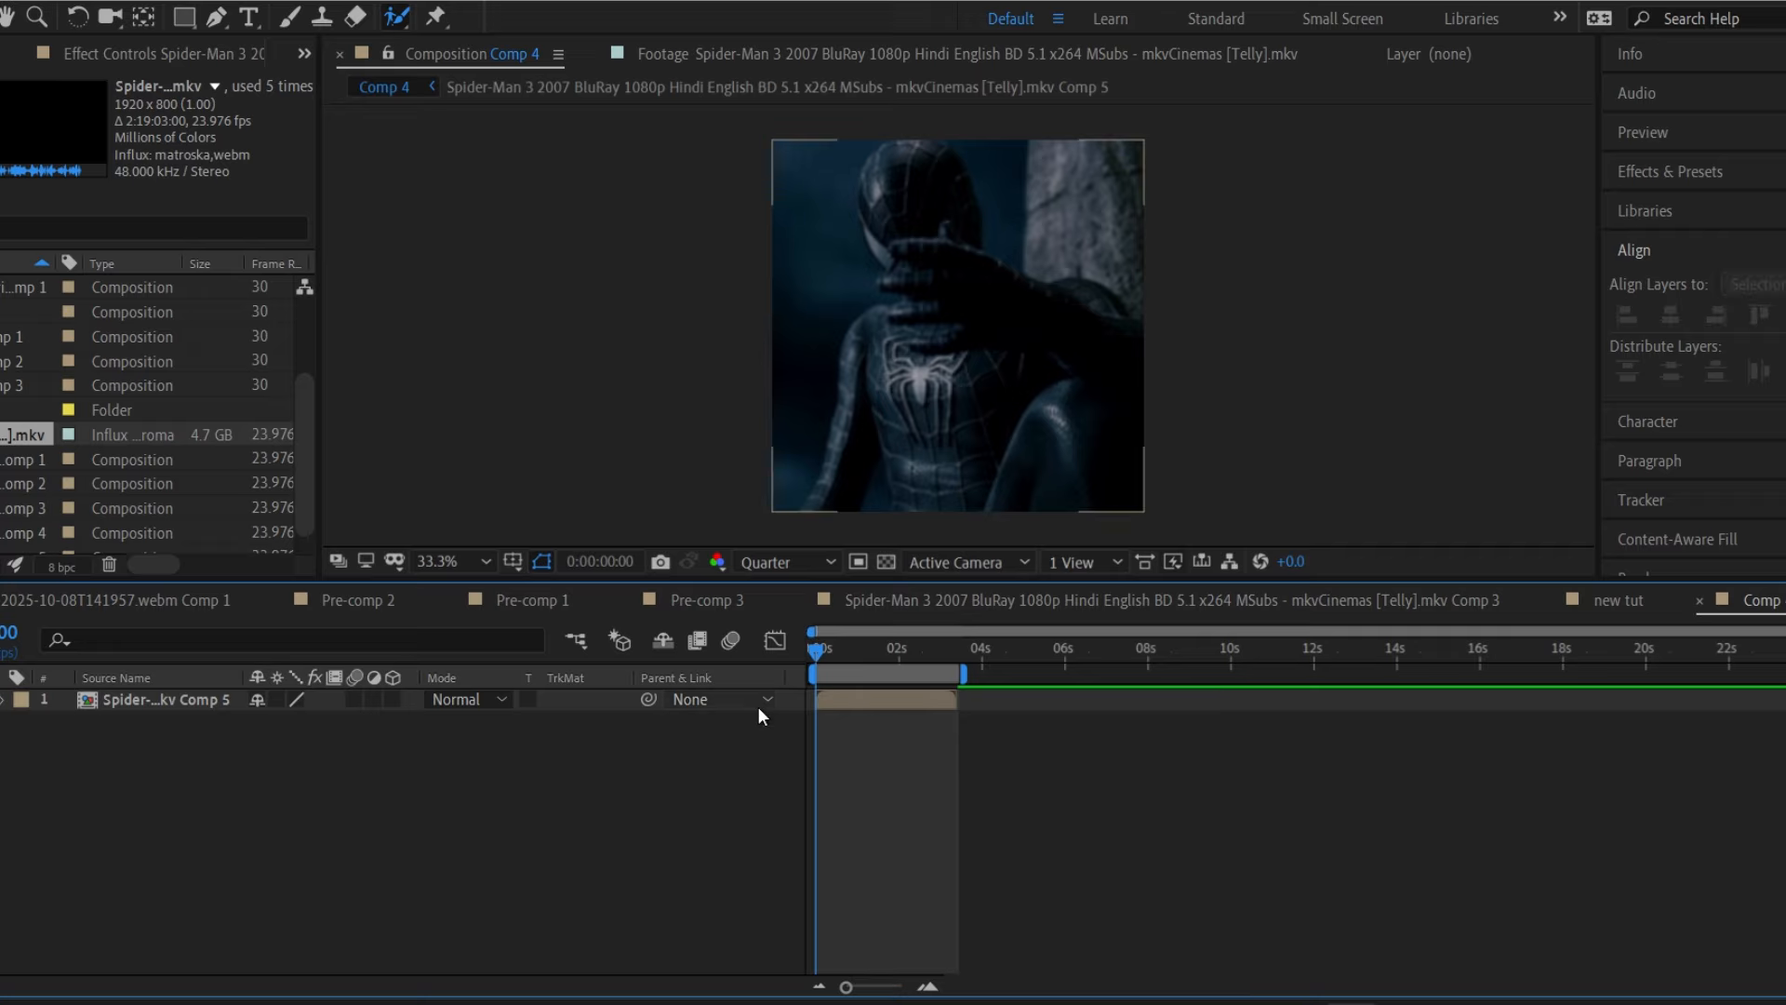
click(877, 696)
click(678, 795)
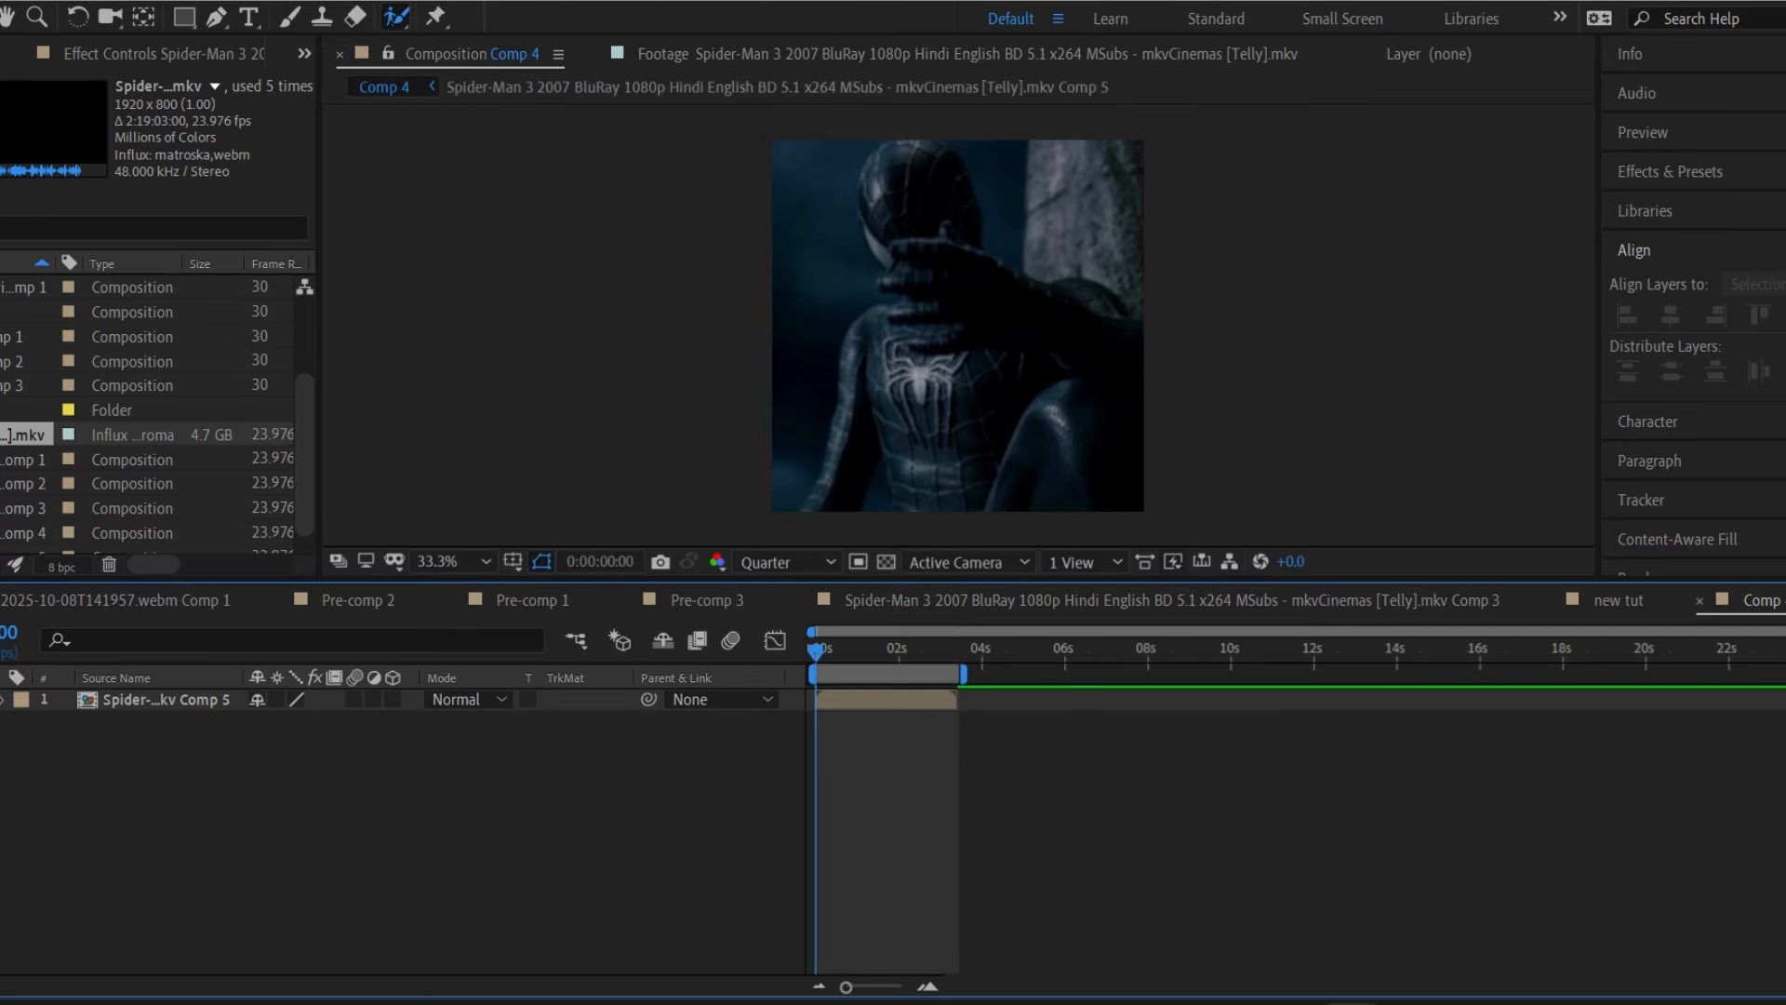
Place Comp 4 between new tut's two layers and shrink it to about 61%.
click(1628, 598)
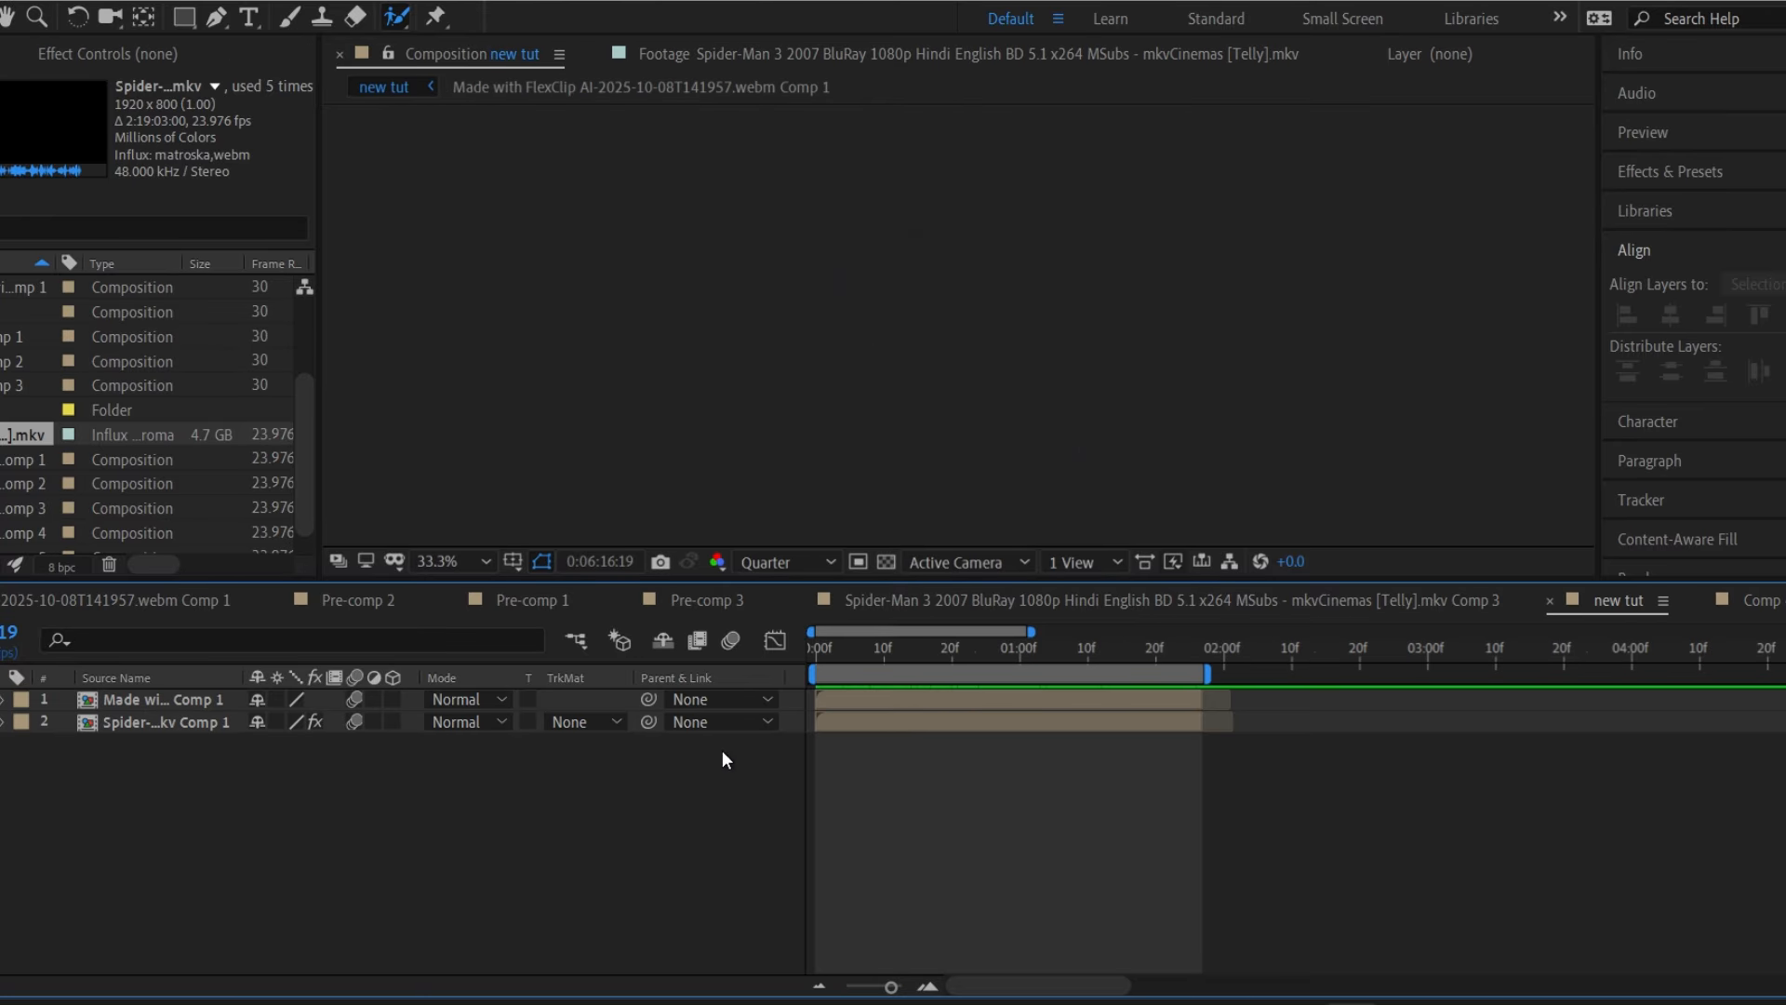
click(888, 712)
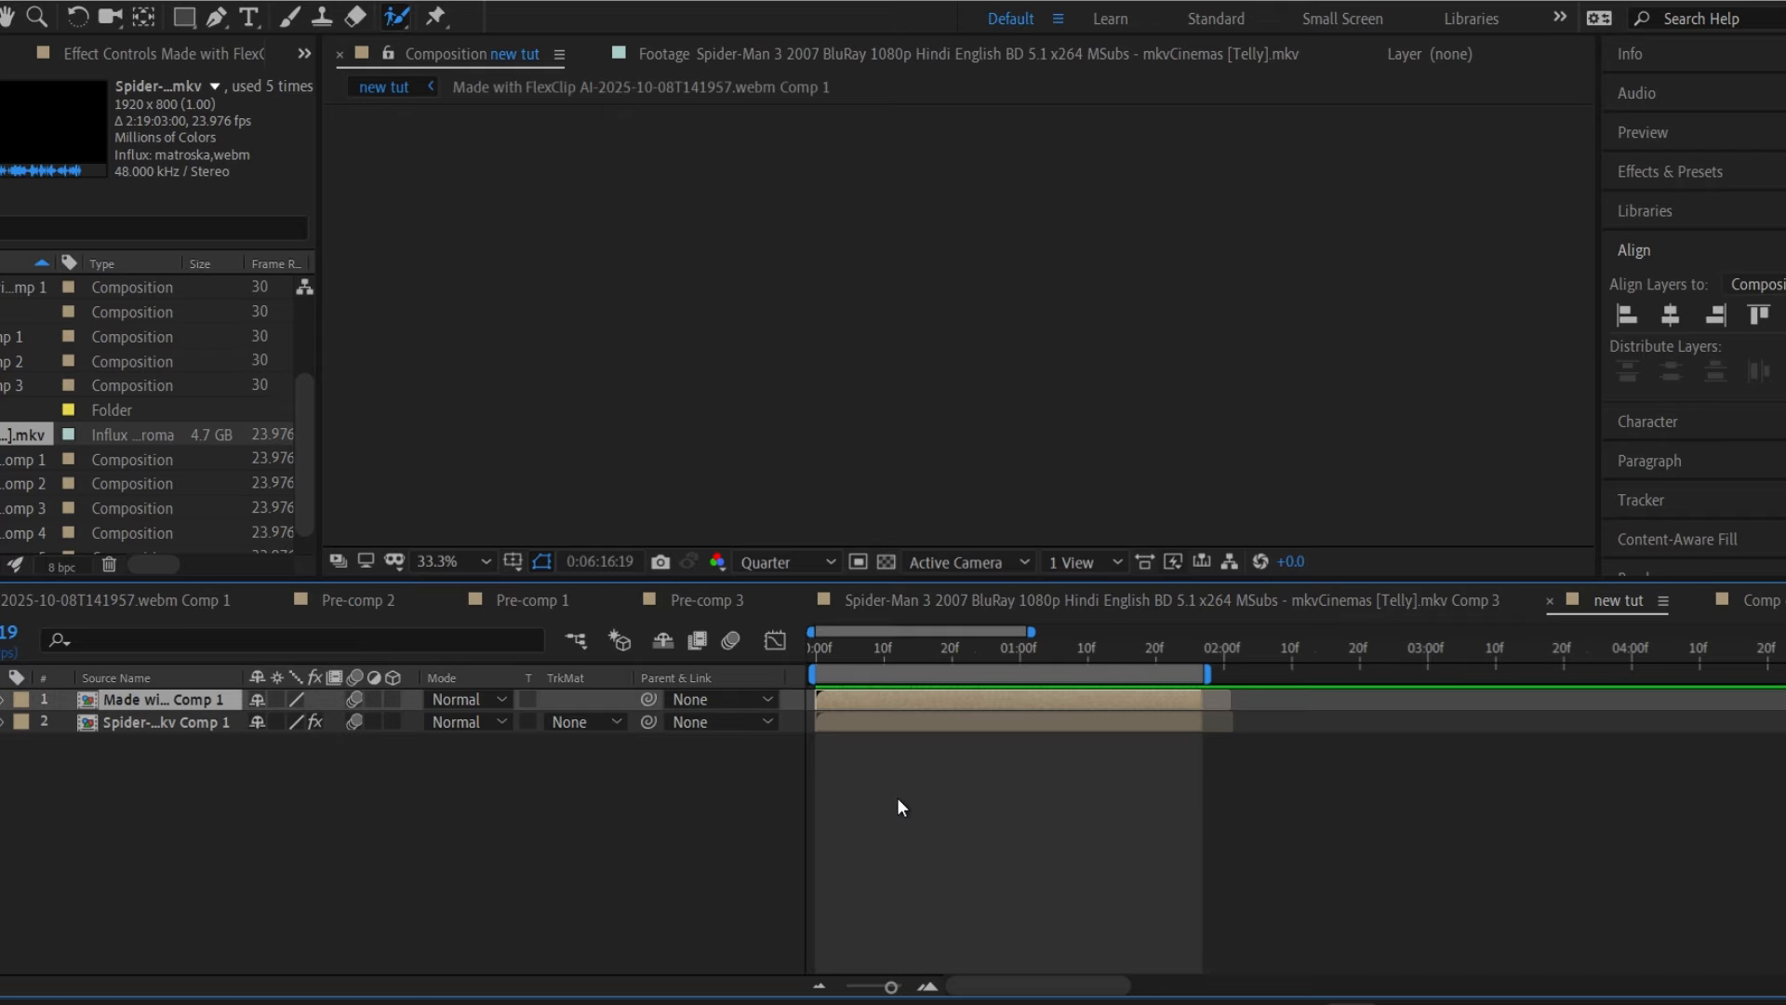
click(936, 839)
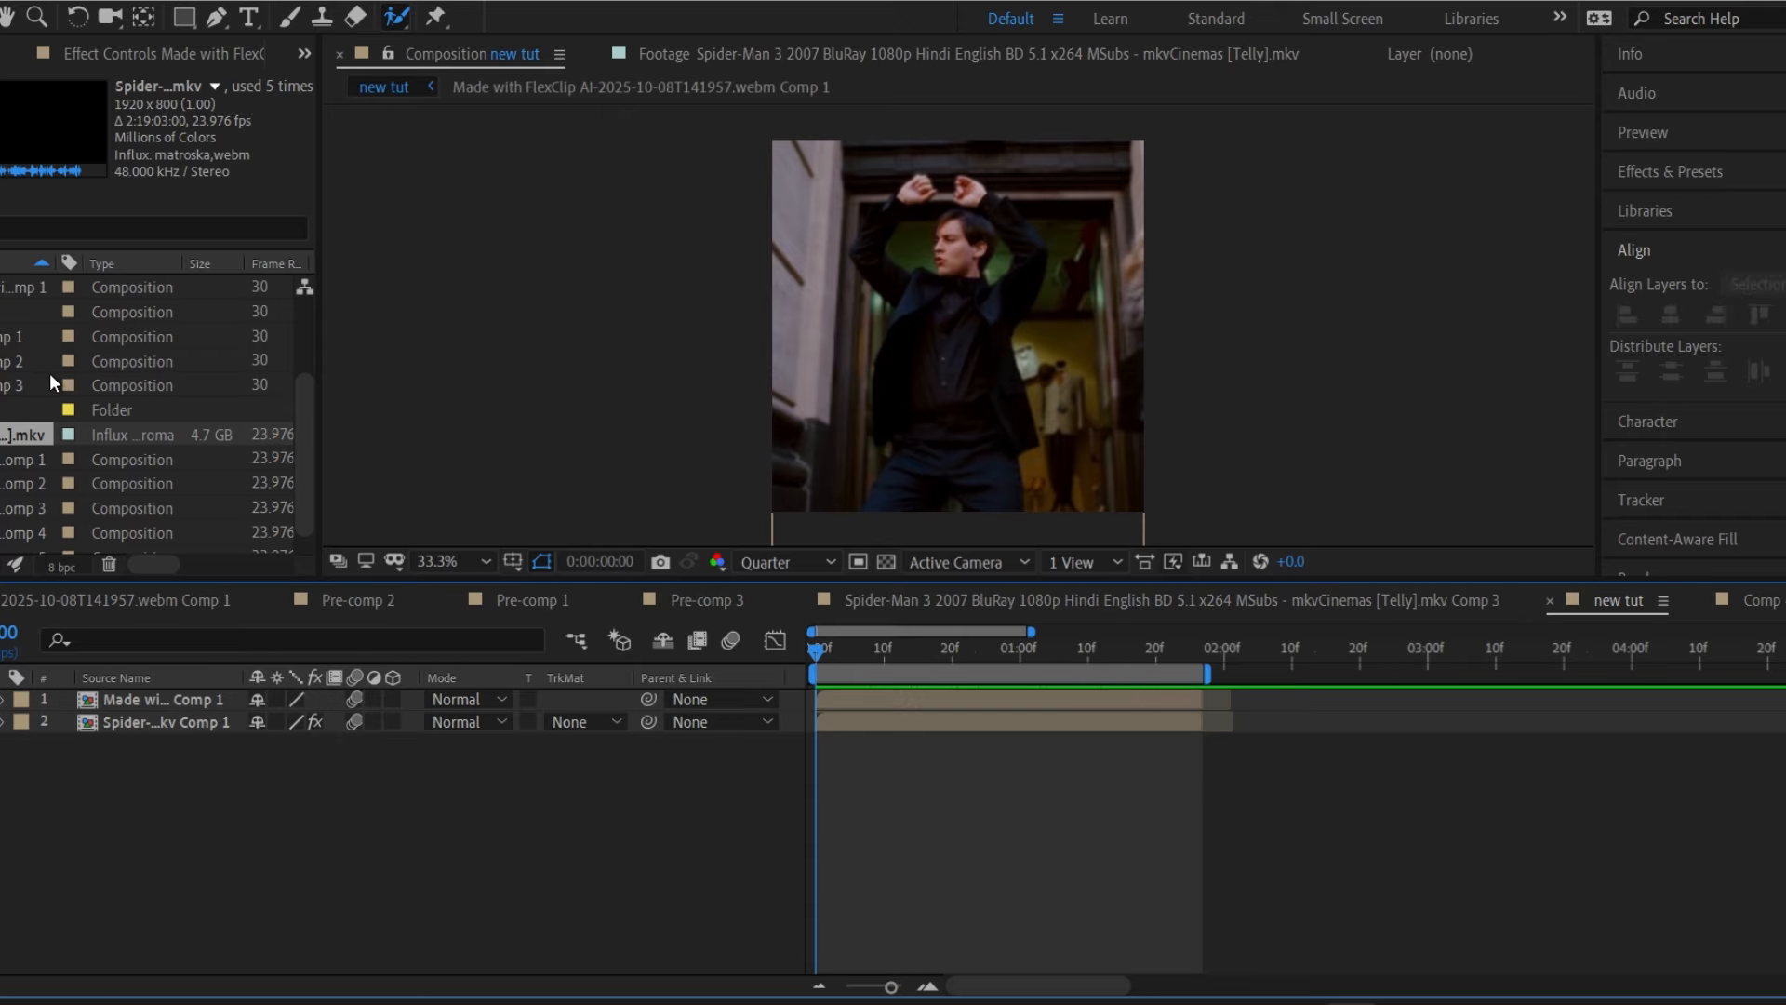
scroll(43, 372, up, 5)
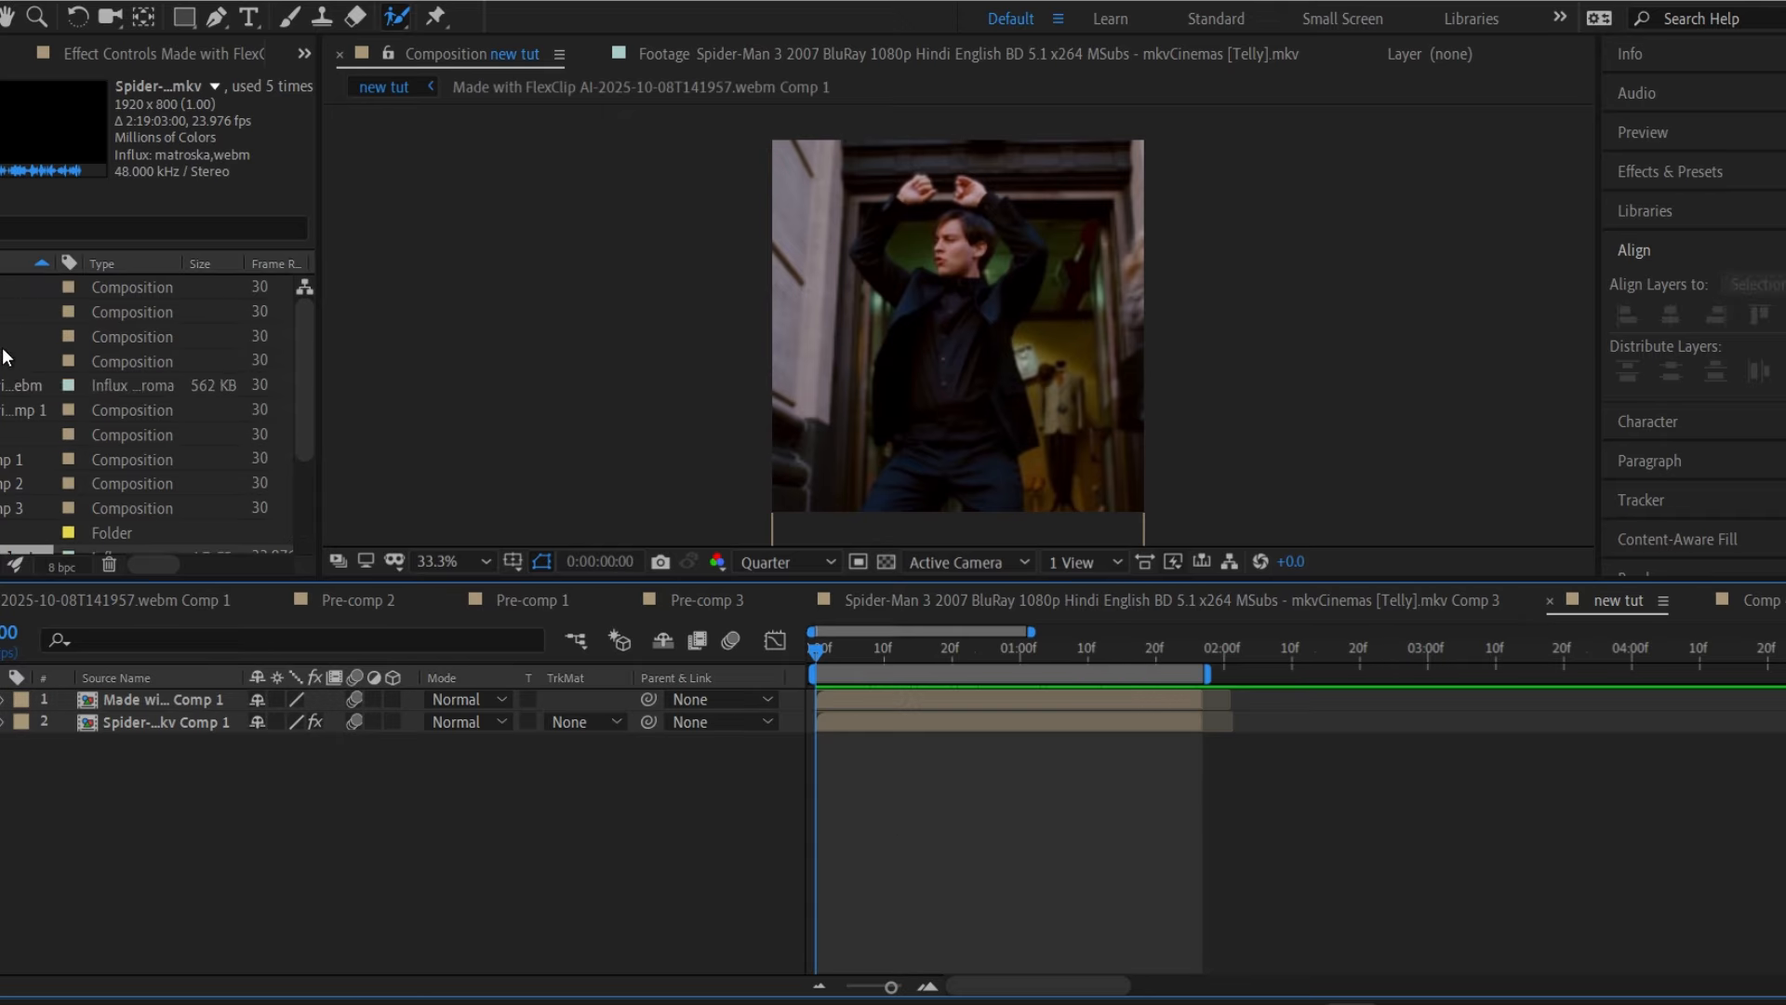
drag(7, 359, 201, 711)
key(s)
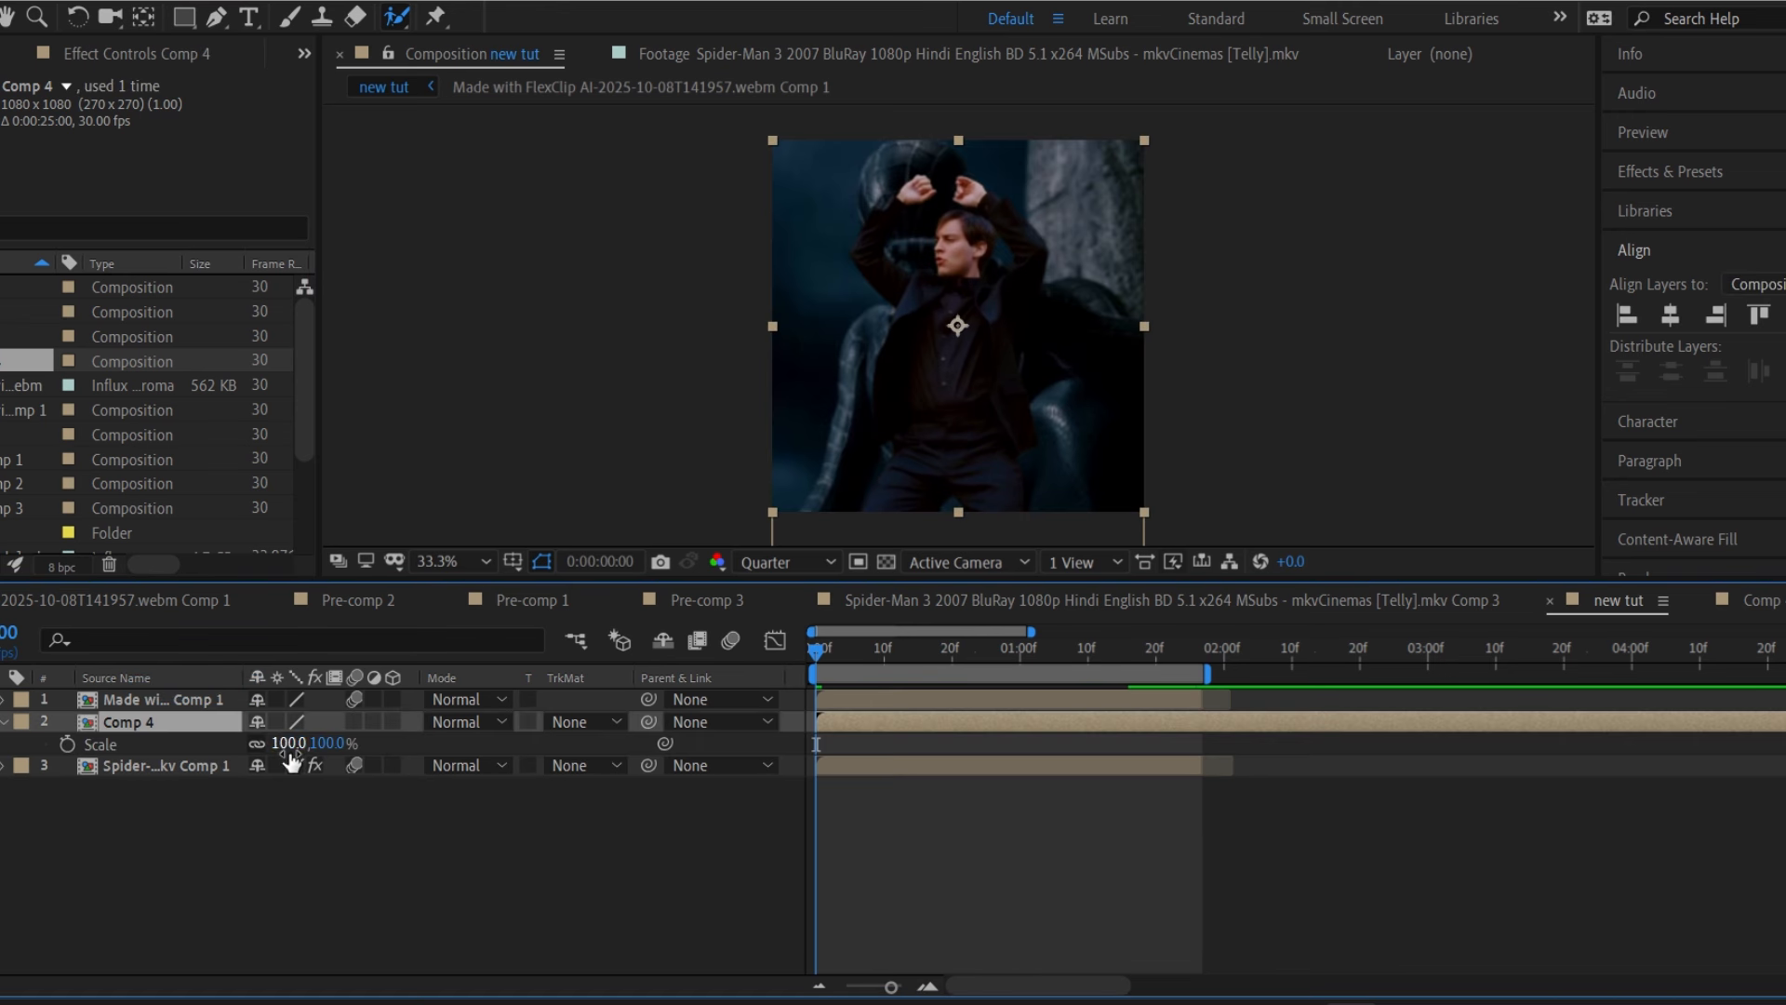
drag(291, 756, 276, 732)
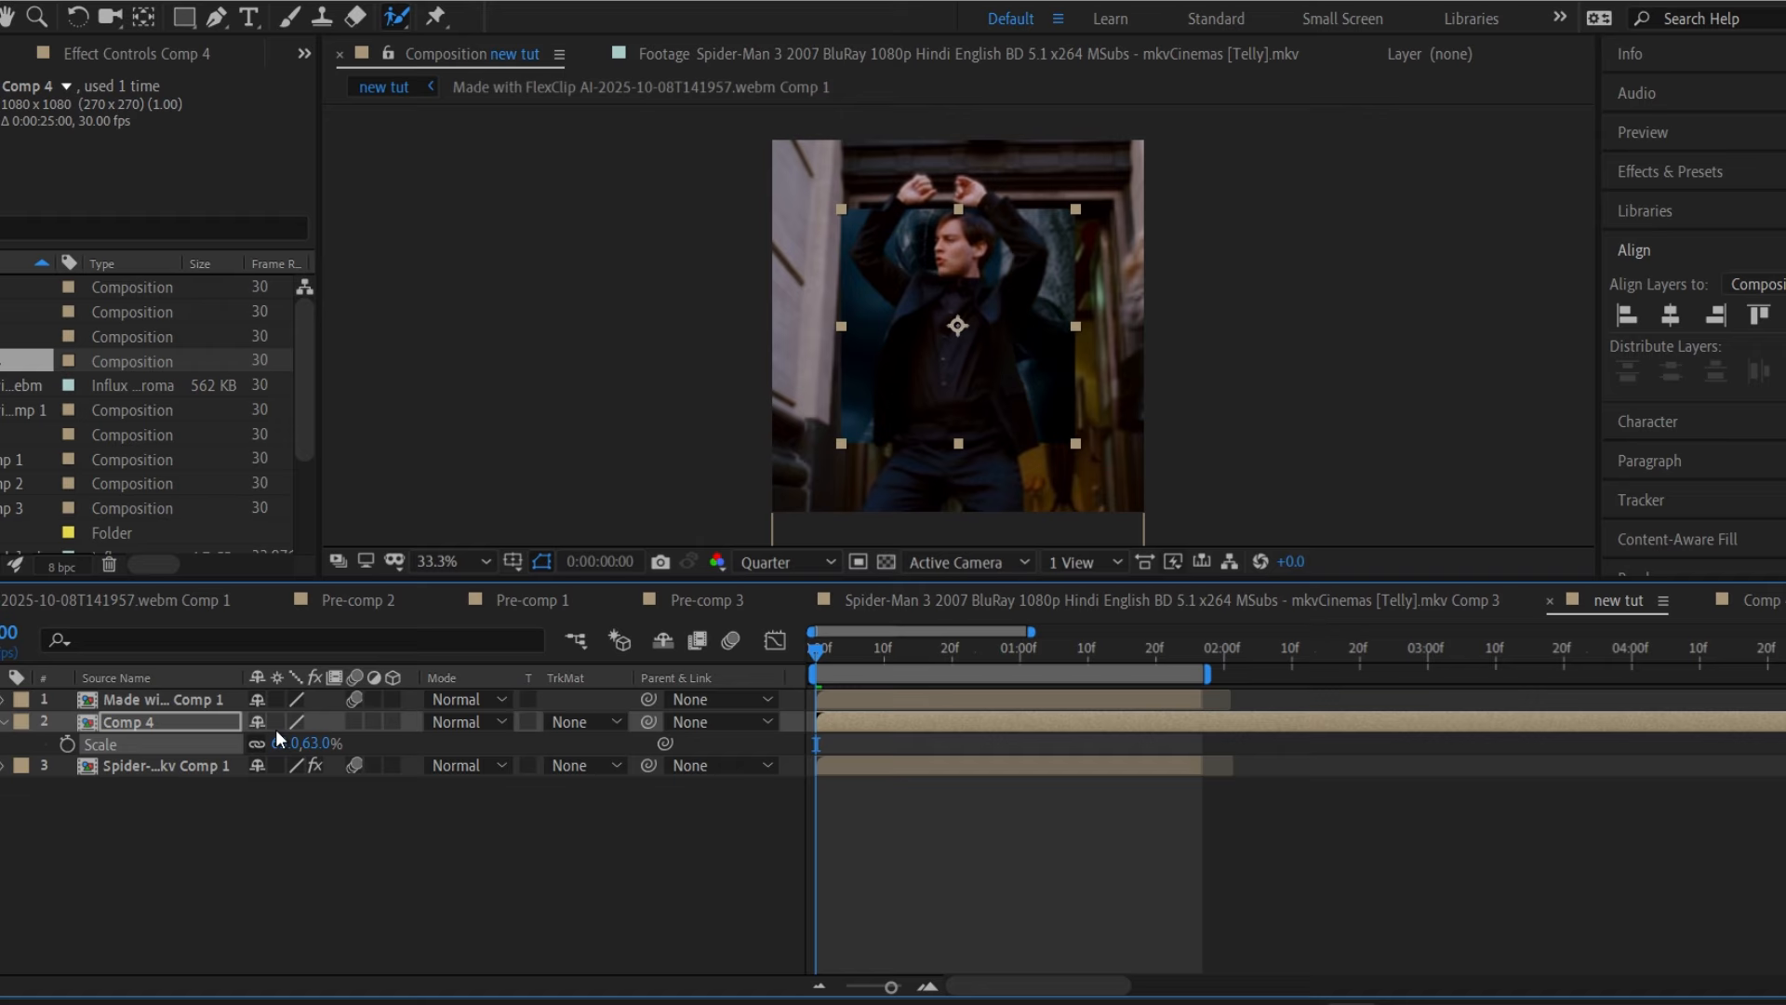
Make Comp 4 a 3D layer, rotate it 22° on Y, and scale it to 37%.
click(391, 724)
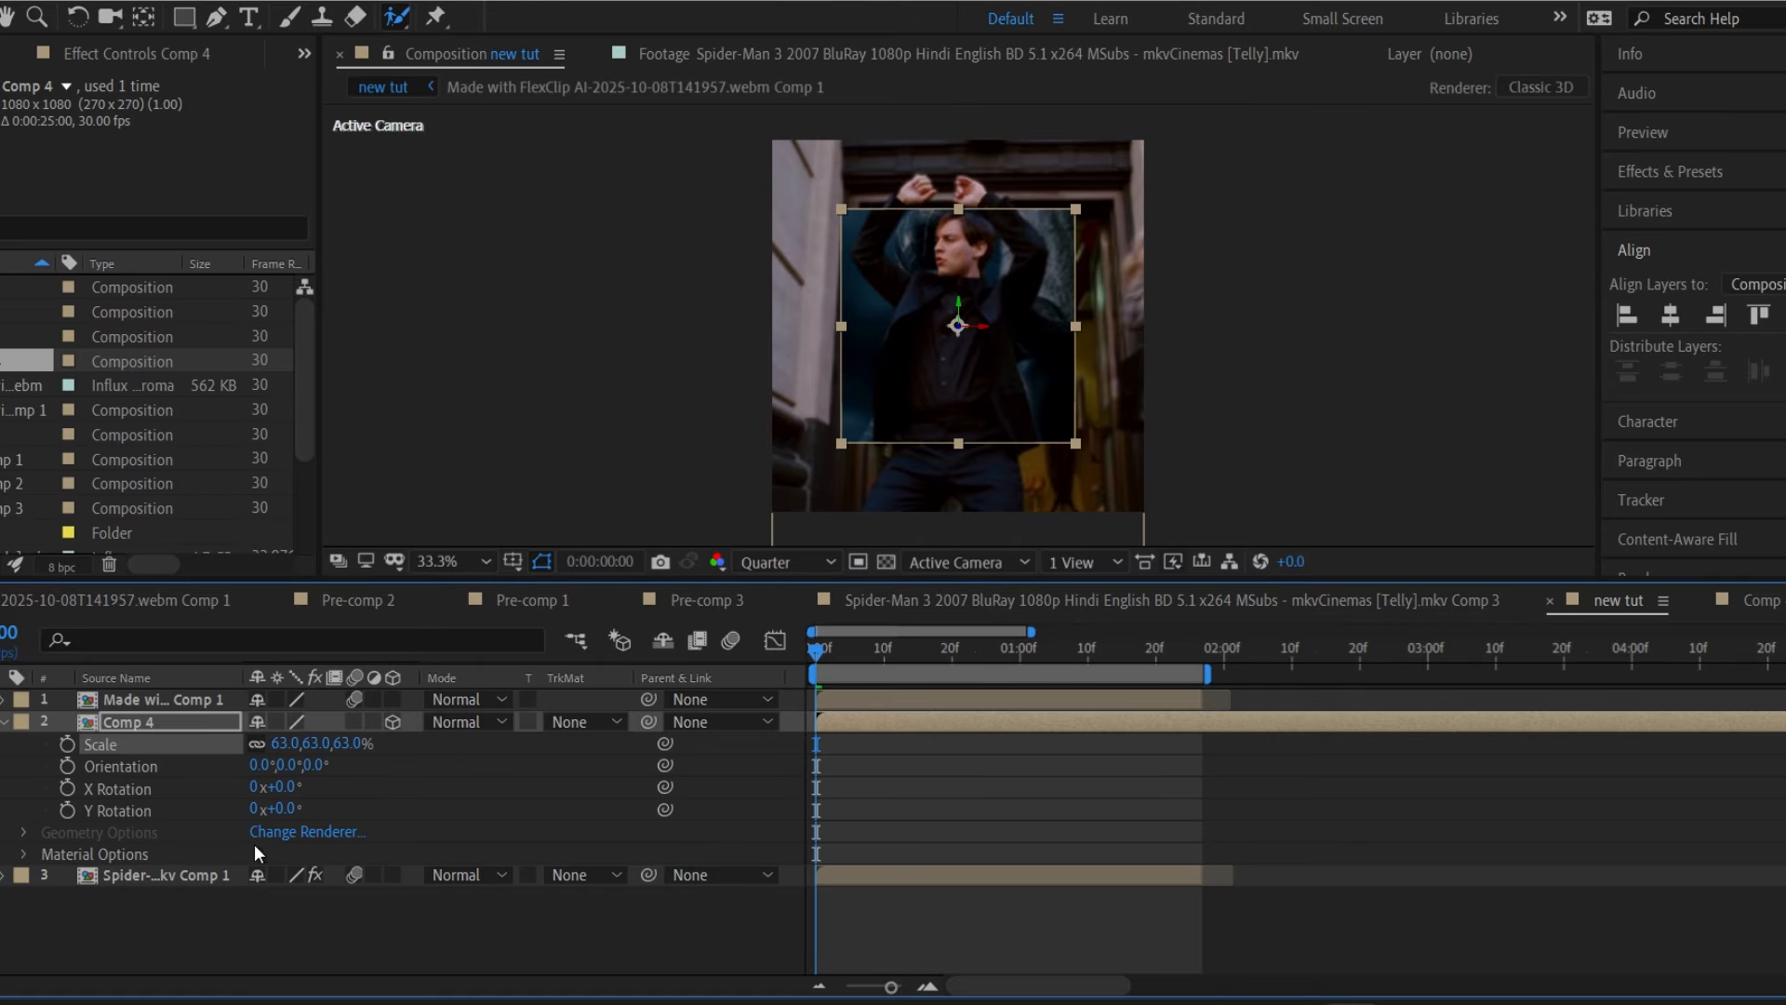
drag(282, 809, 312, 811)
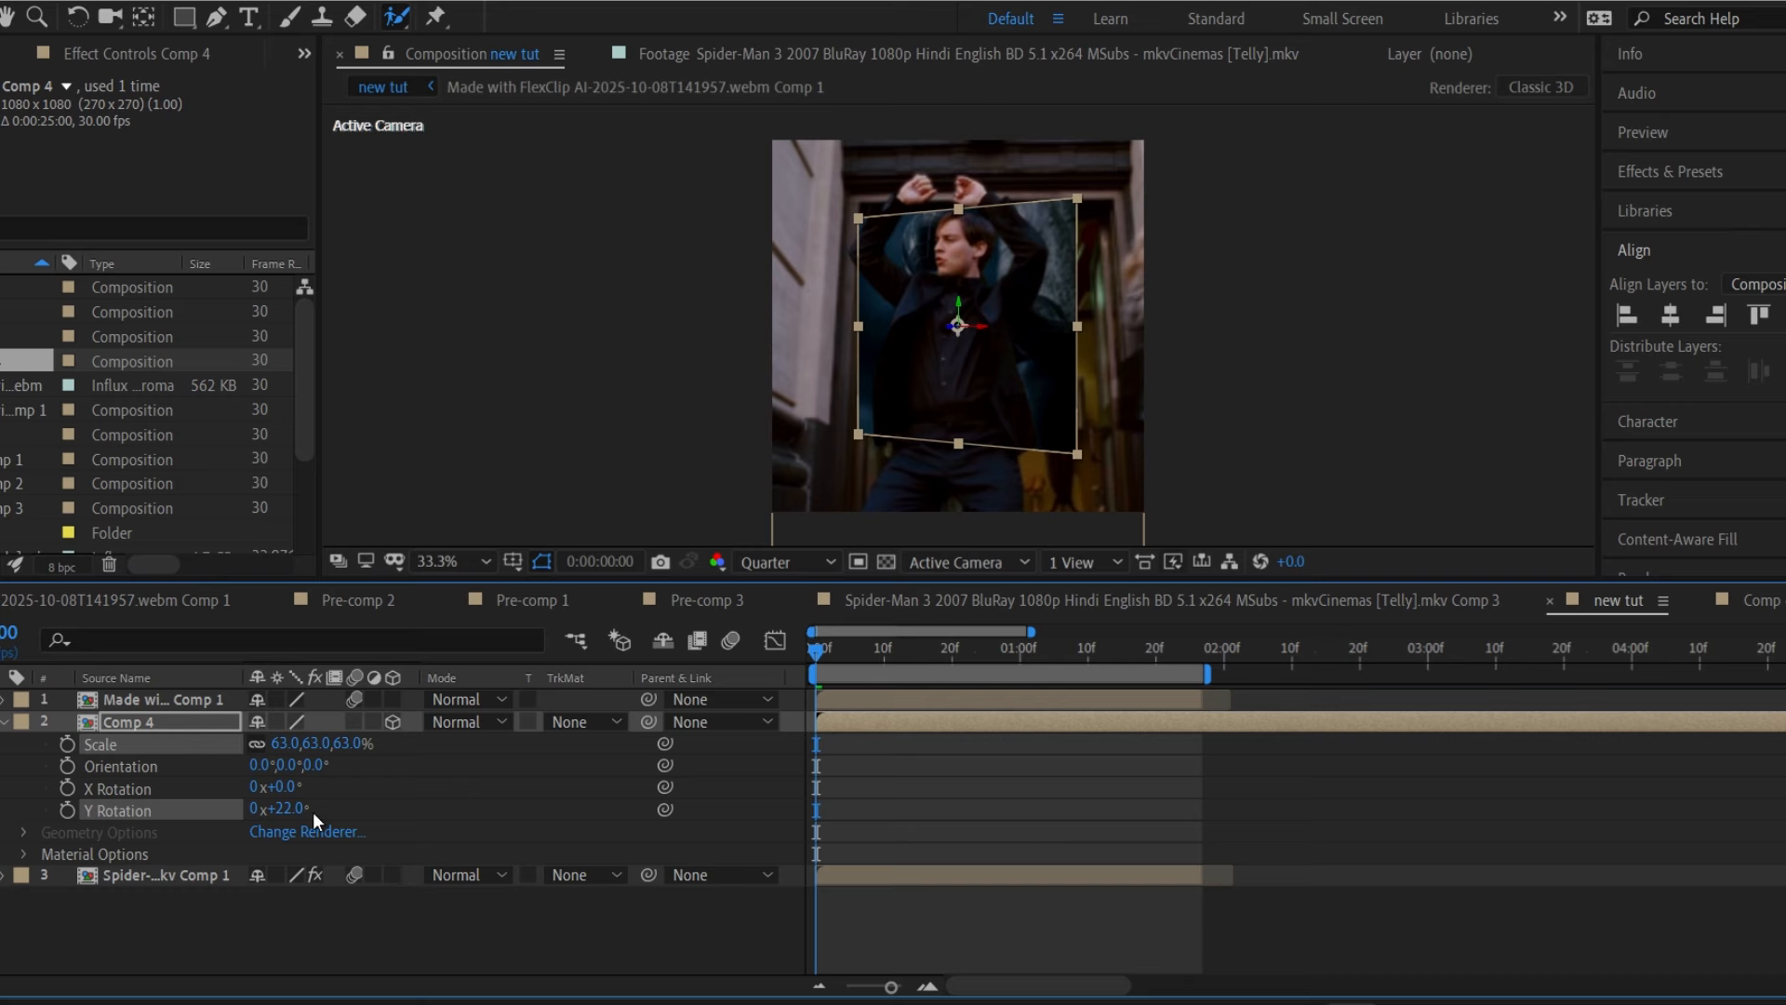
click(288, 810)
key(s)
key(s)
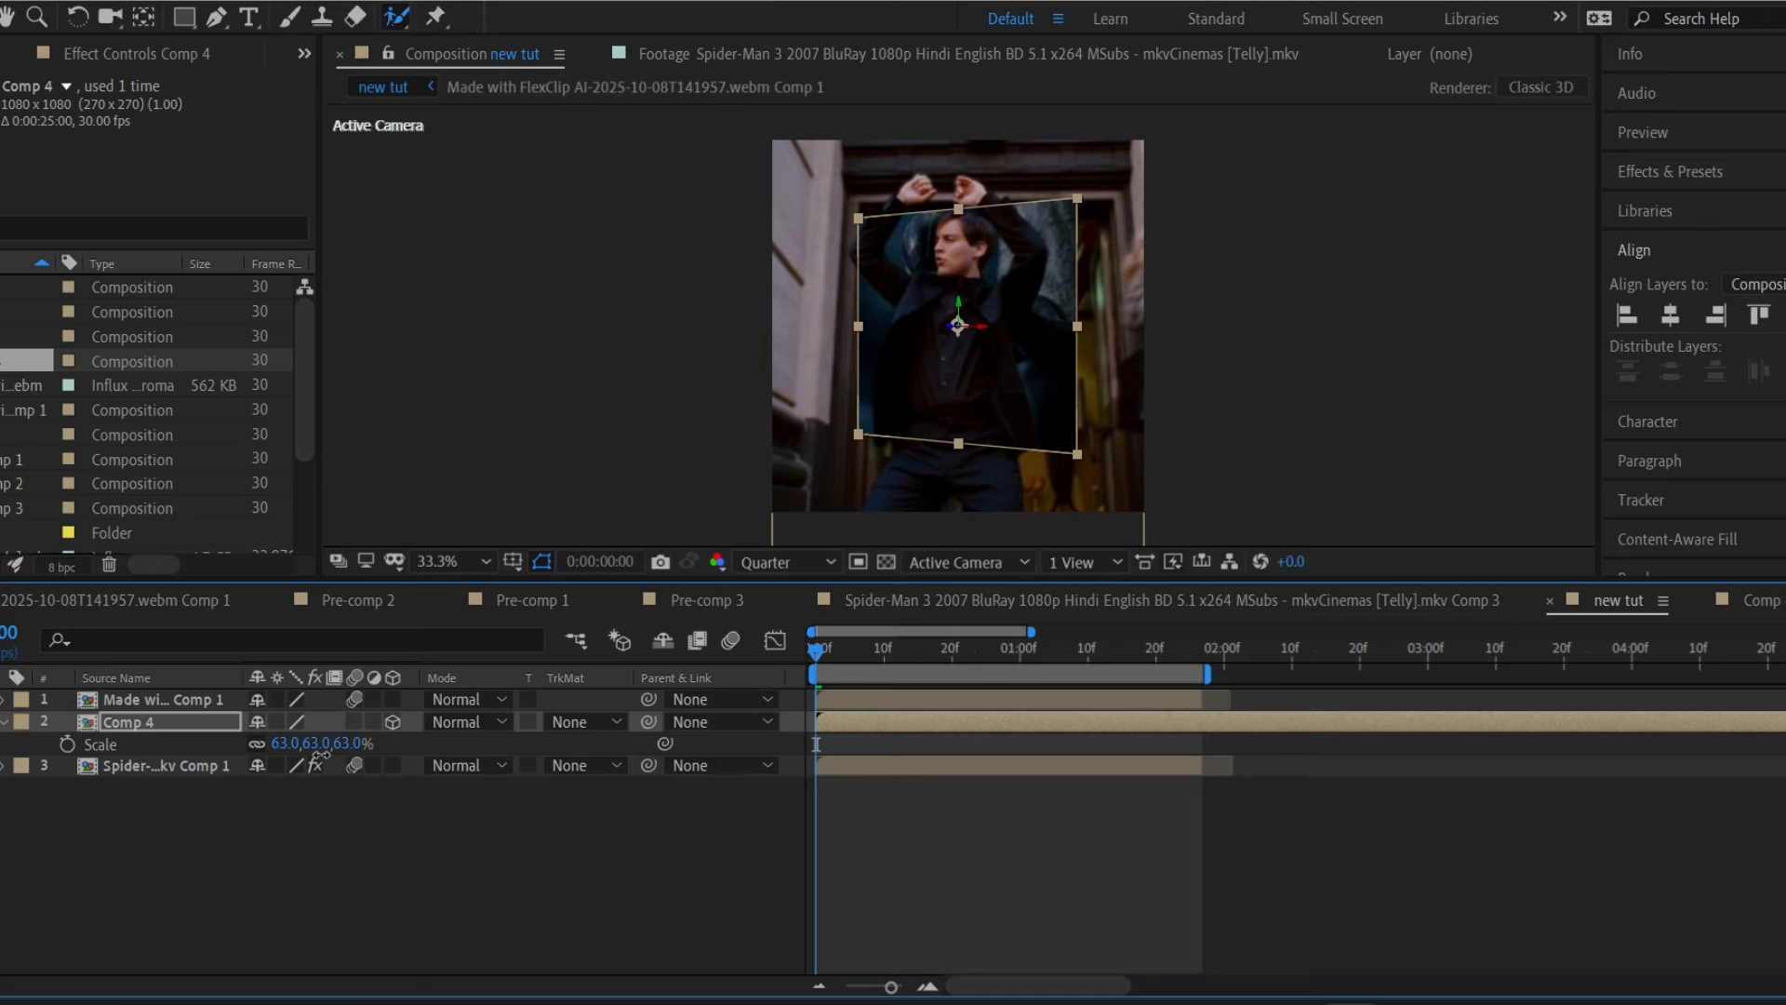
drag(321, 754, 297, 753)
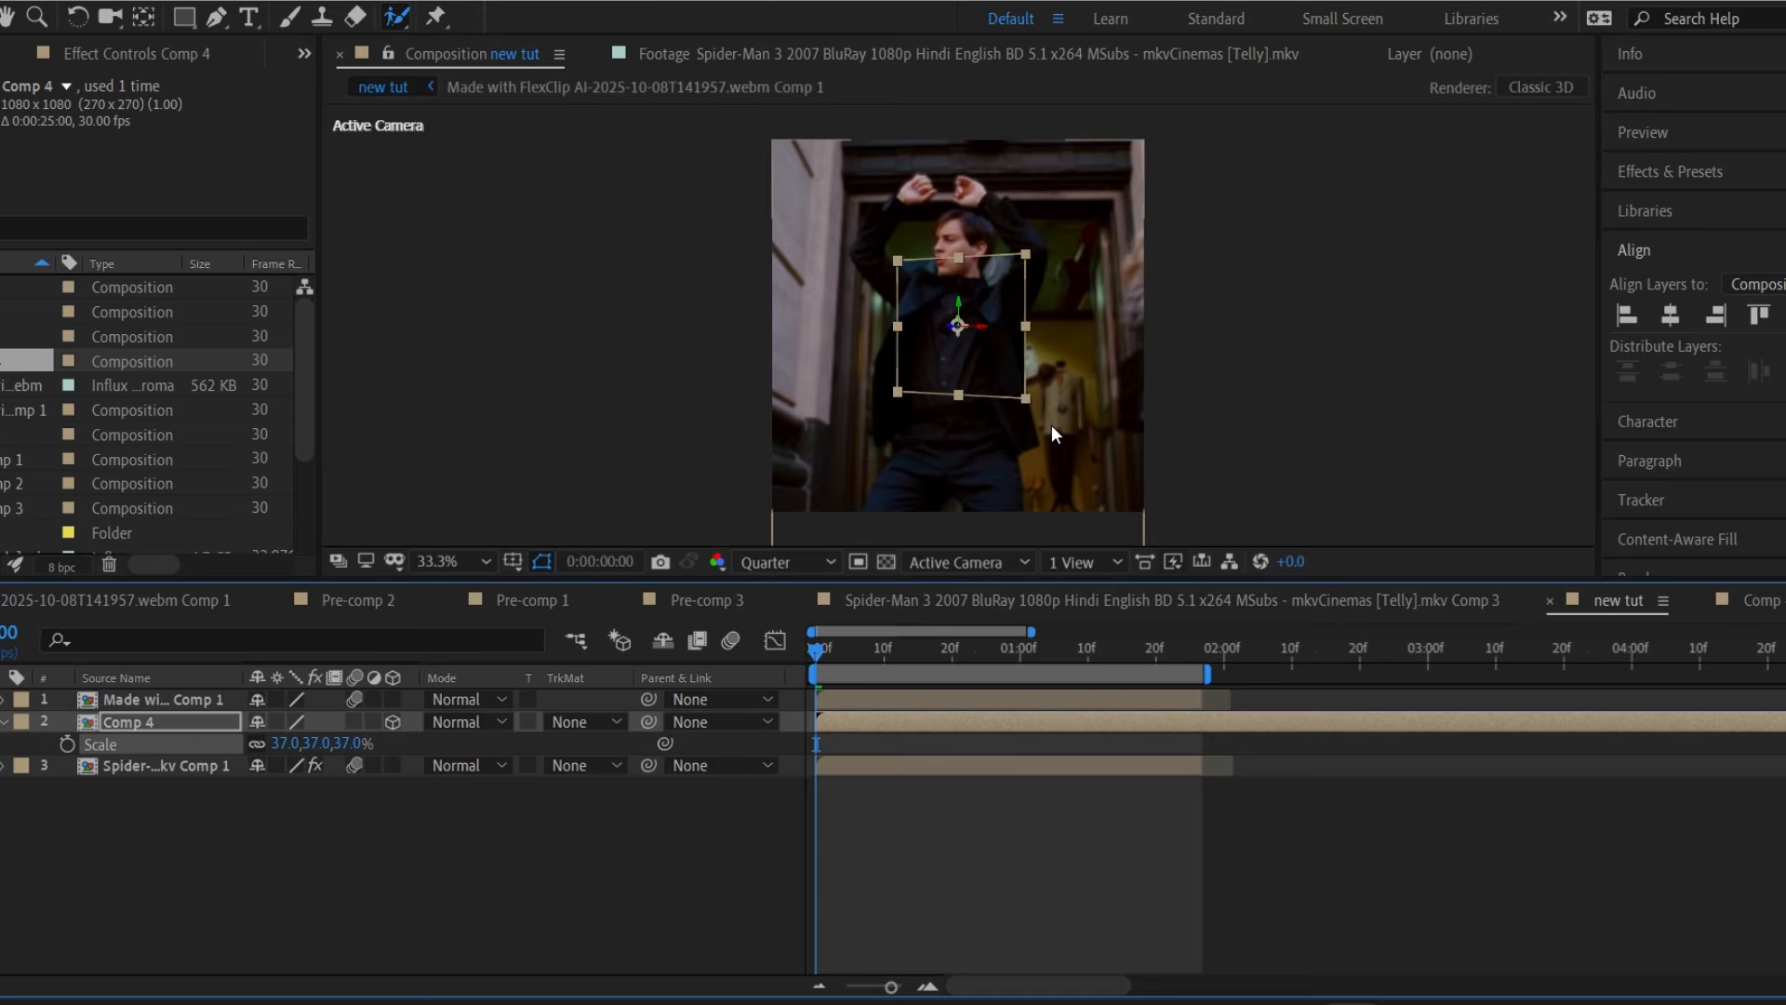
Move the Comp 4 inset to the upper right of the frame and shrink it further.
click(975, 350)
click(1091, 591)
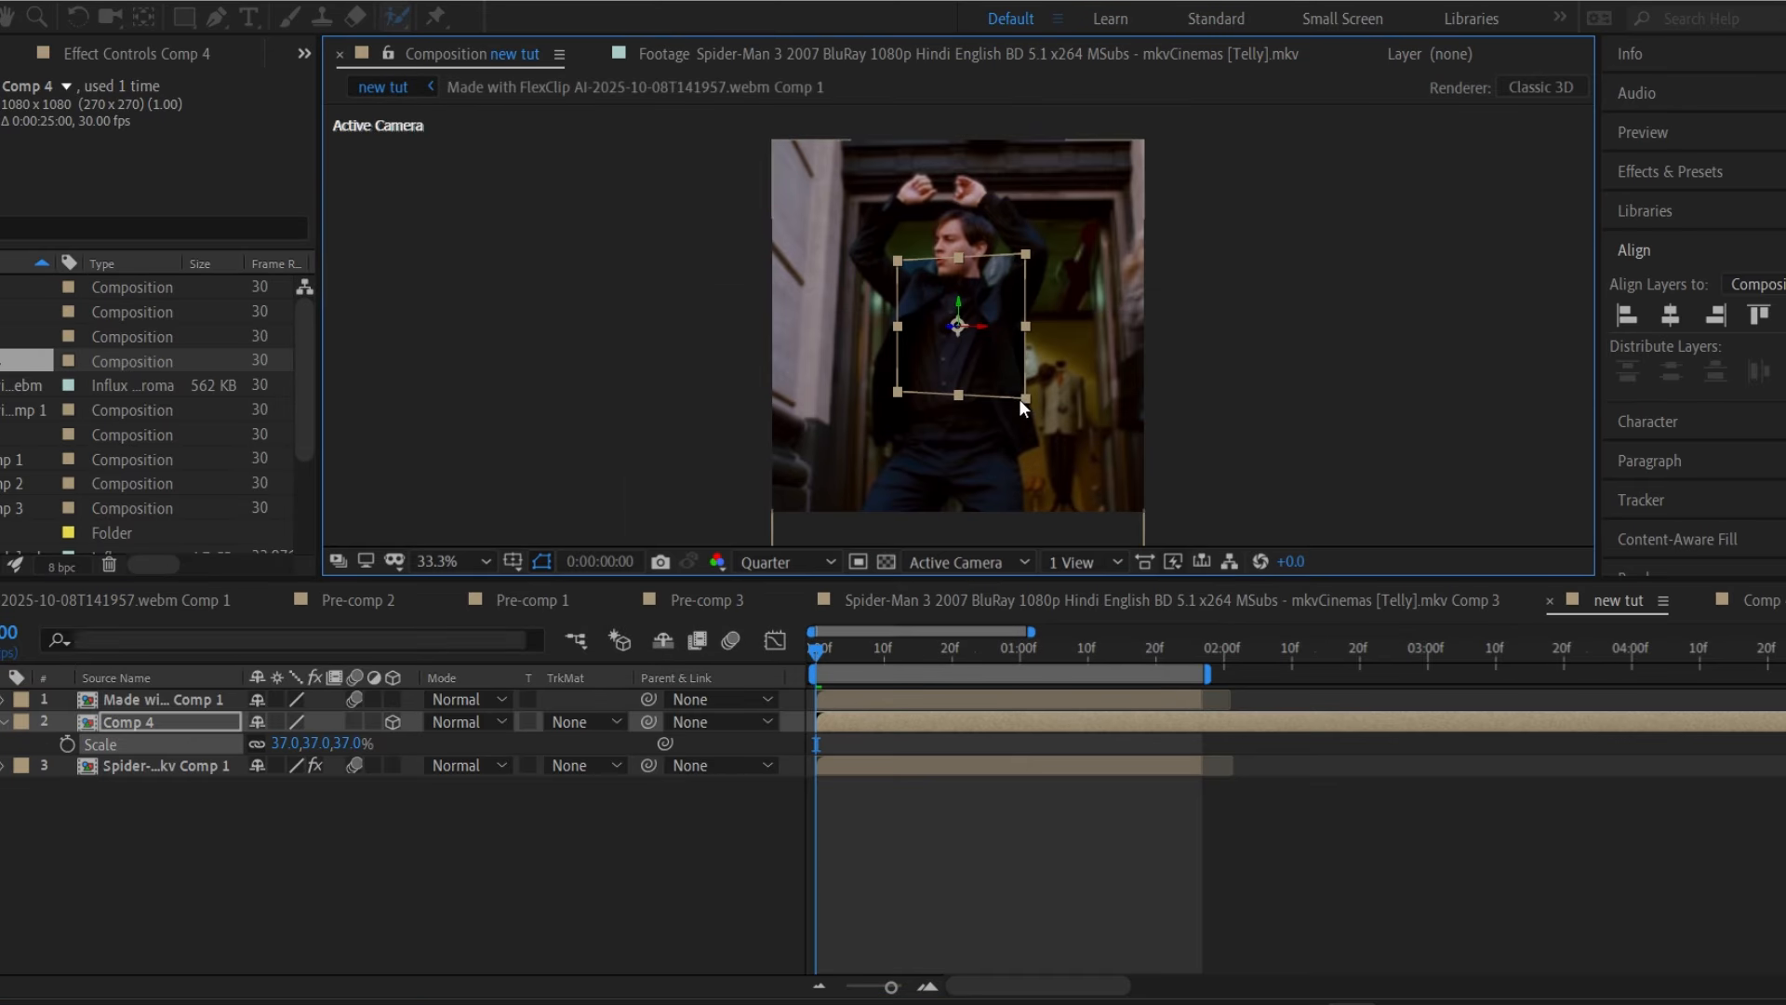
drag(1009, 322, 1104, 260)
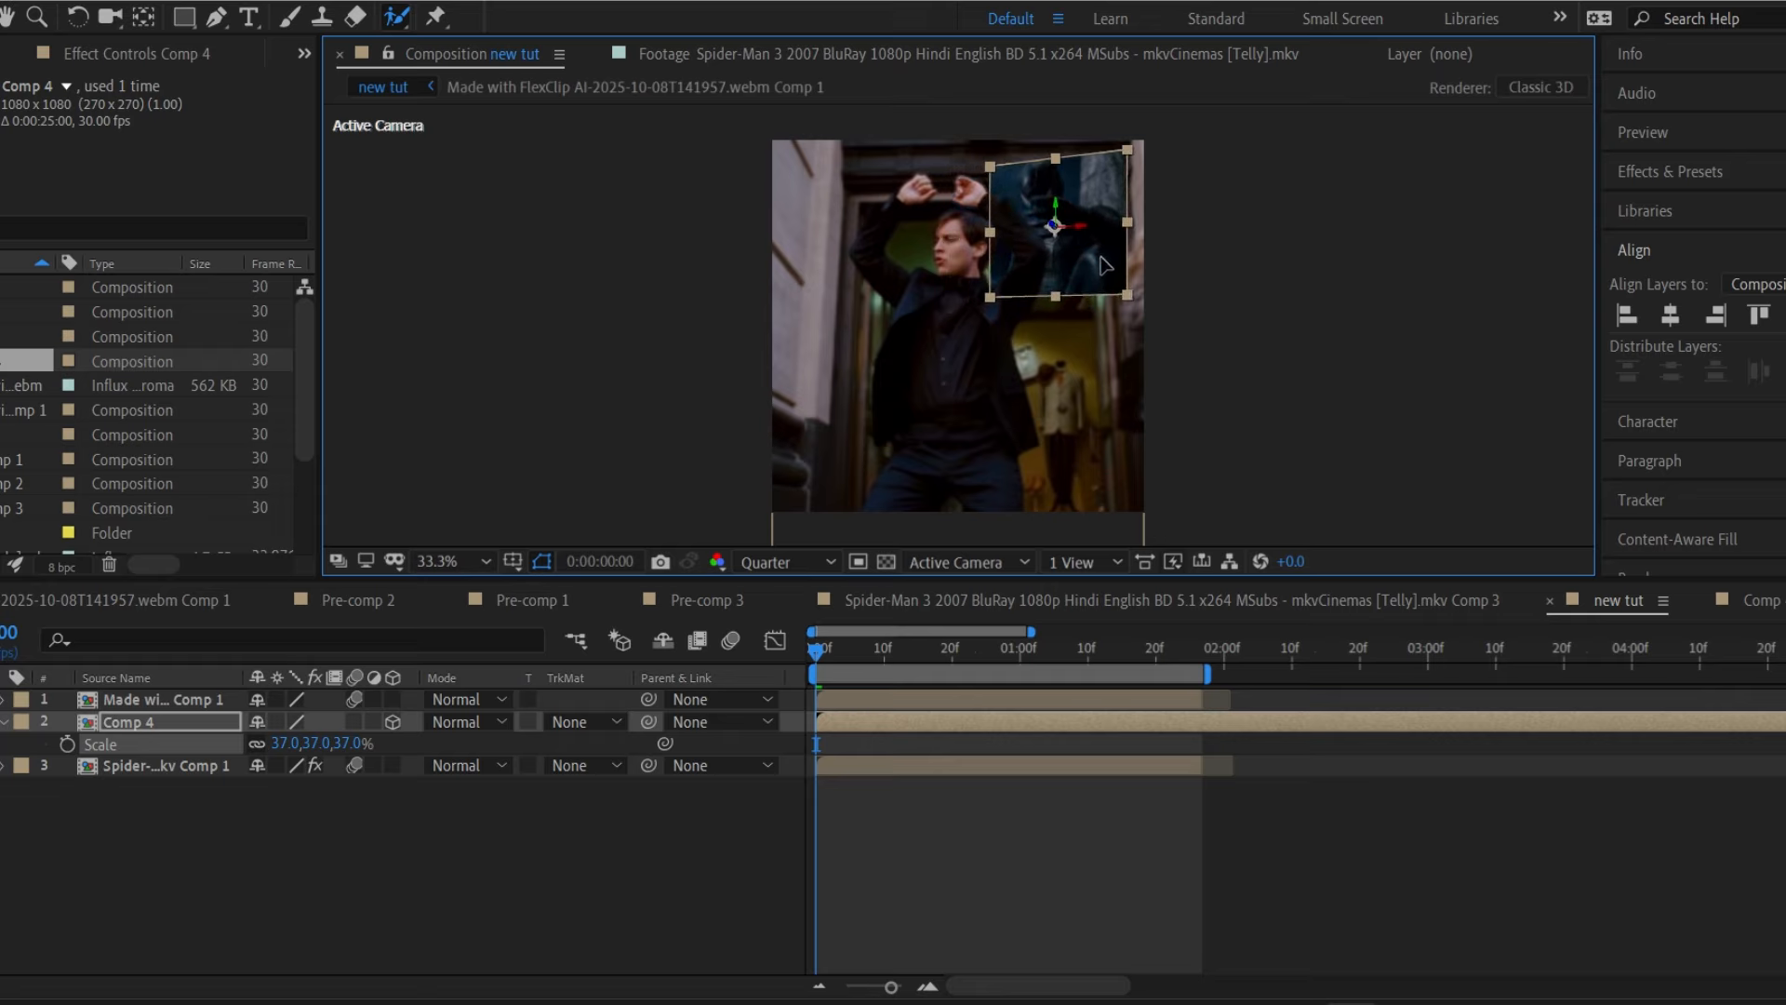
drag(346, 741, 351, 742)
drag(1038, 261, 1045, 258)
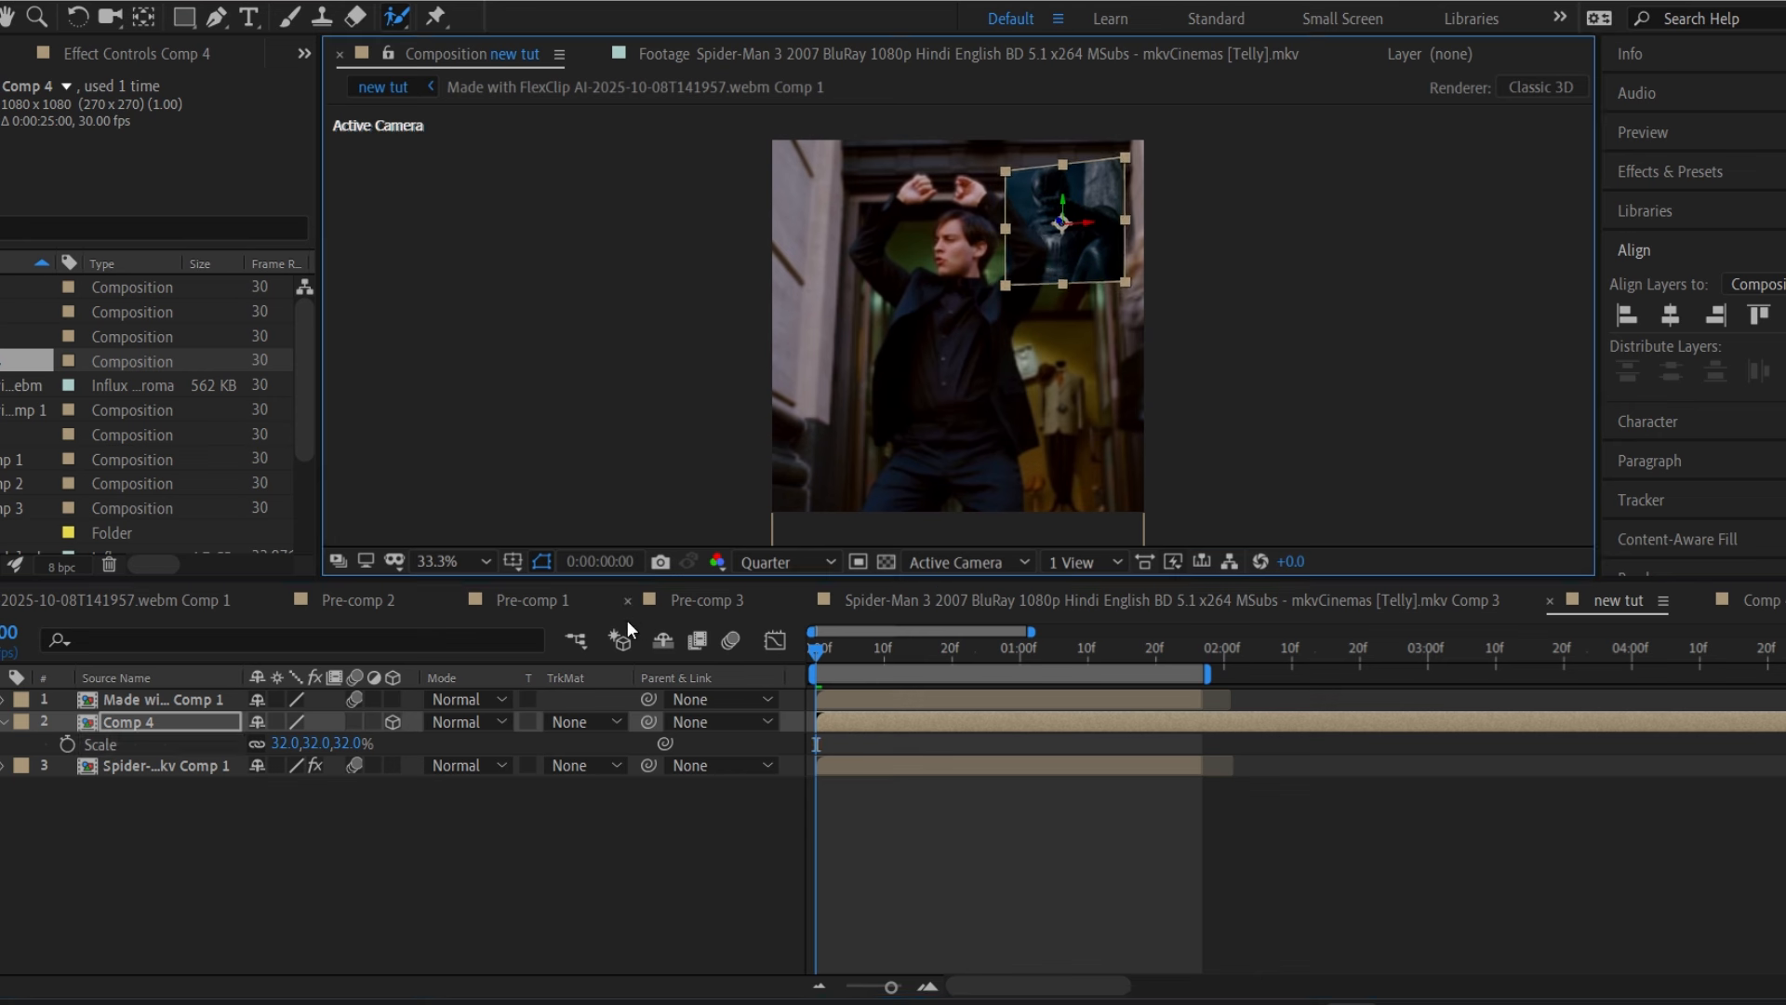
Tilt the inset further around Y, save the project, and duplicate the Comp 4 layer.
key(r)
key(r)
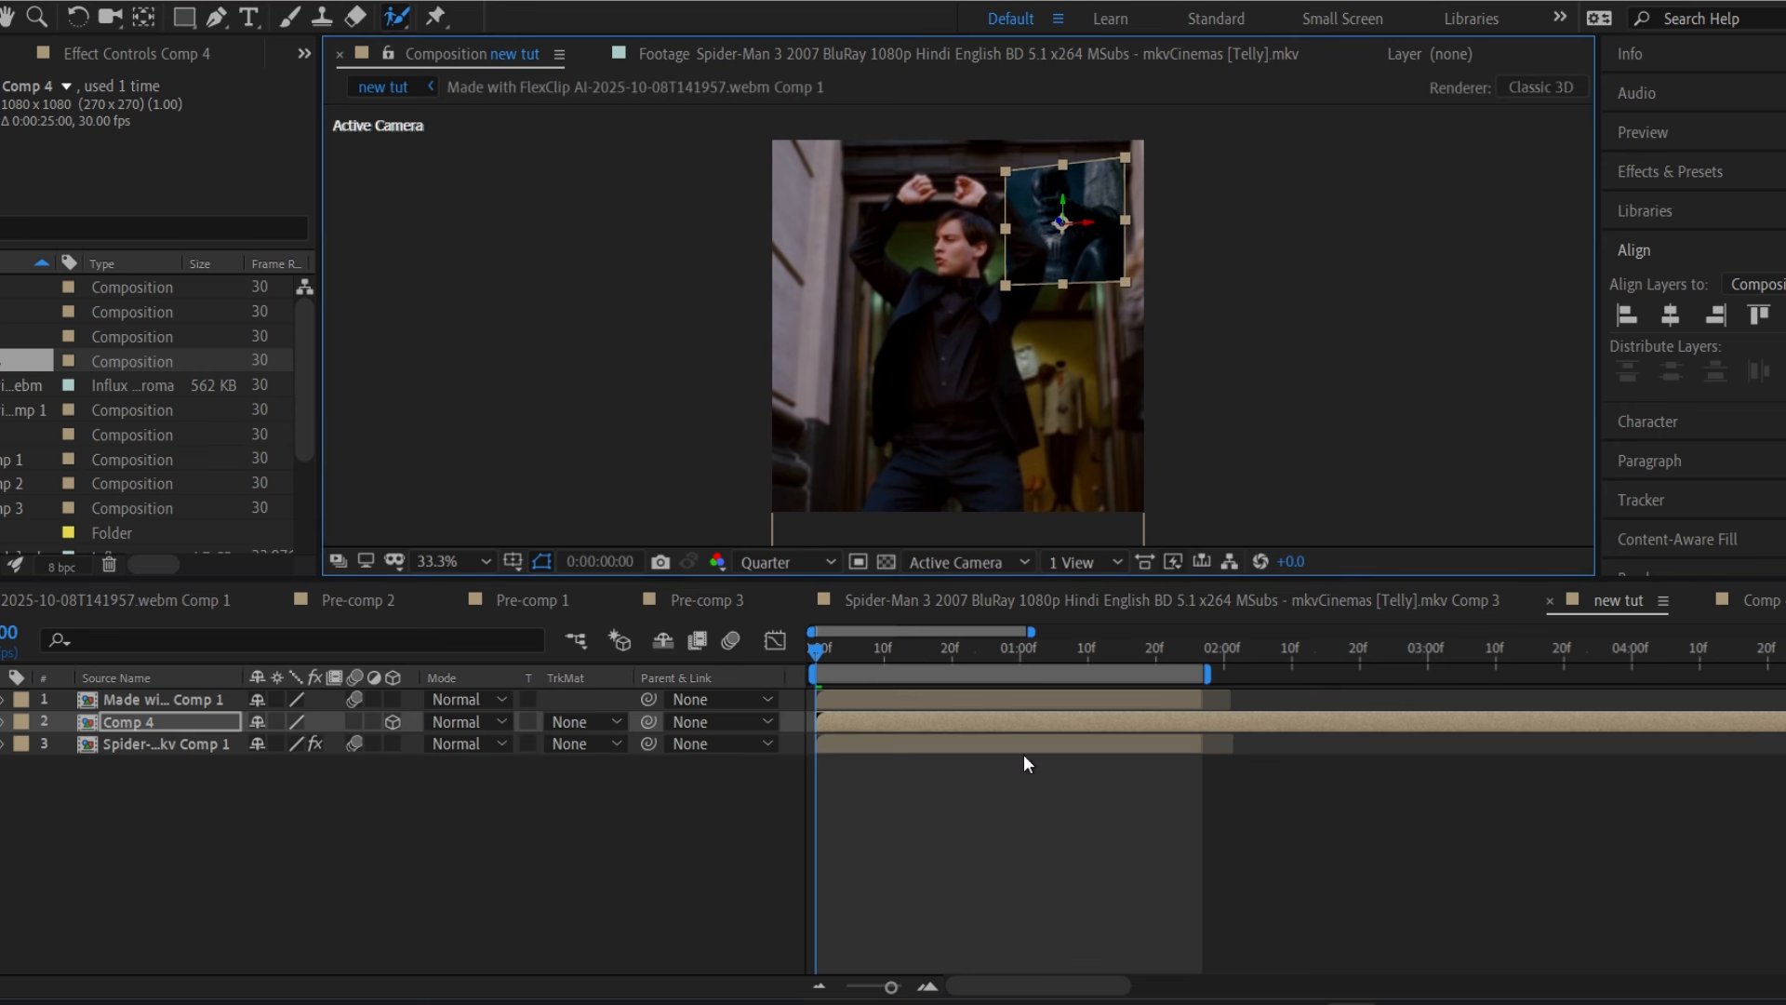
key(r)
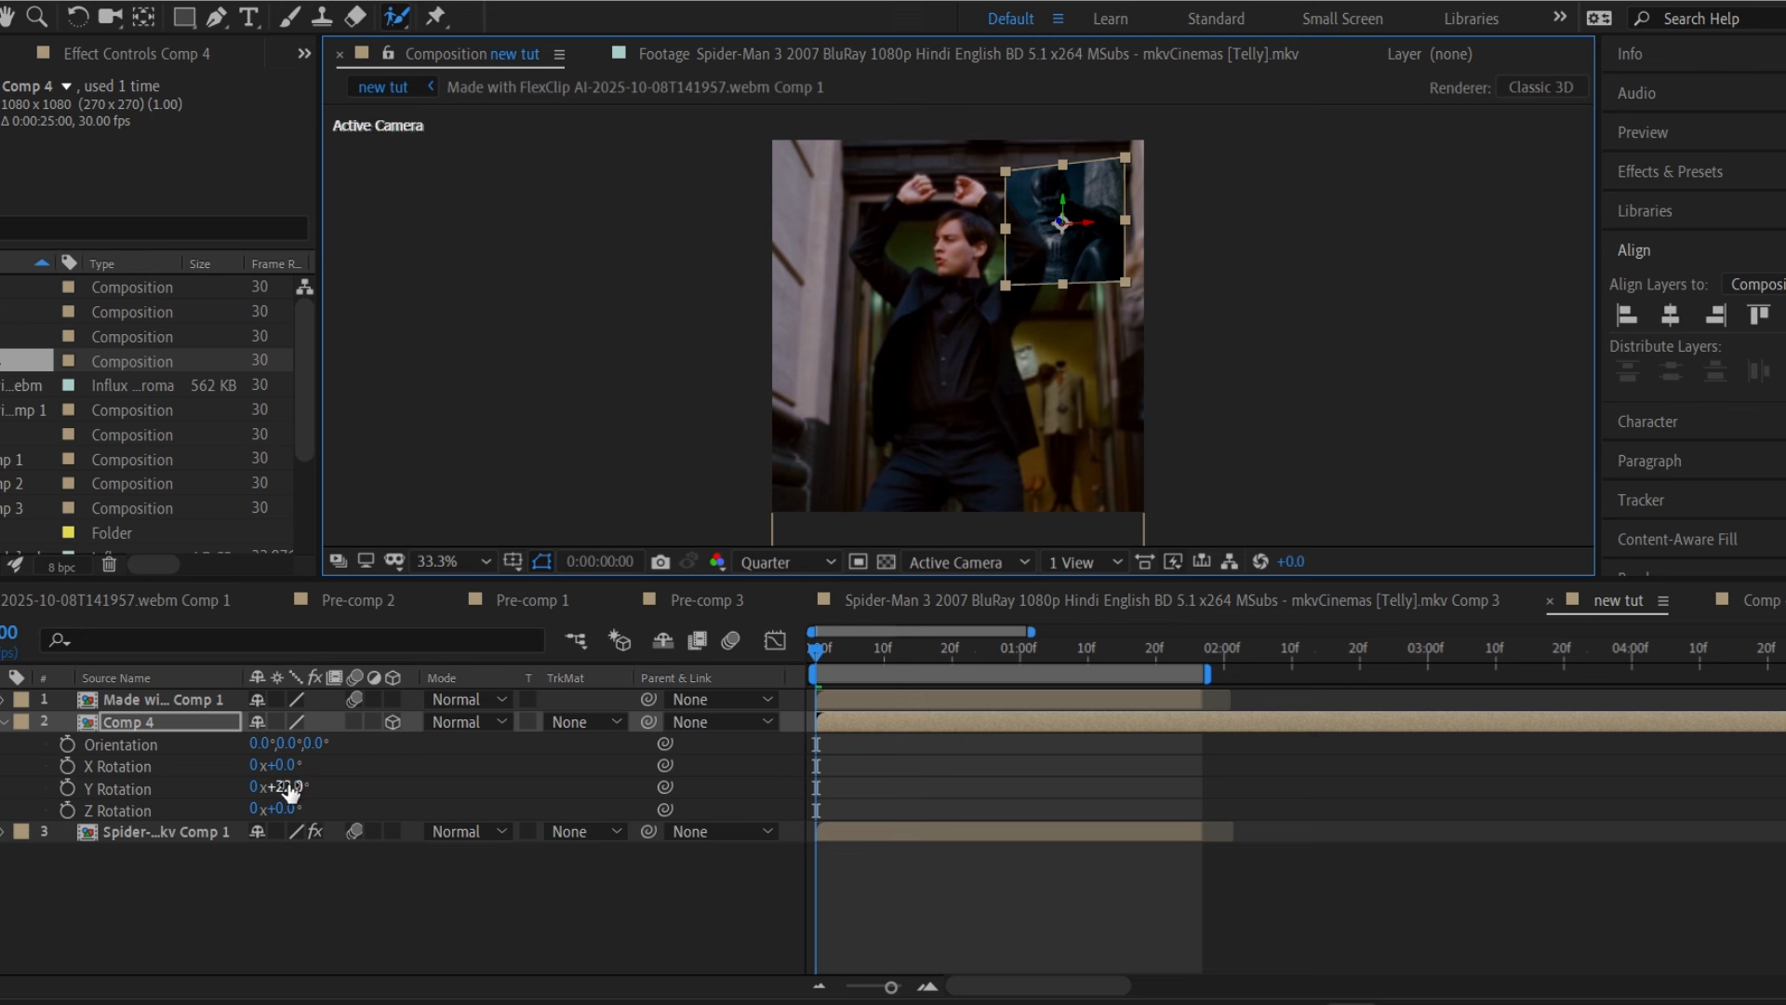
drag(289, 787, 298, 787)
key(r)
click(1003, 959)
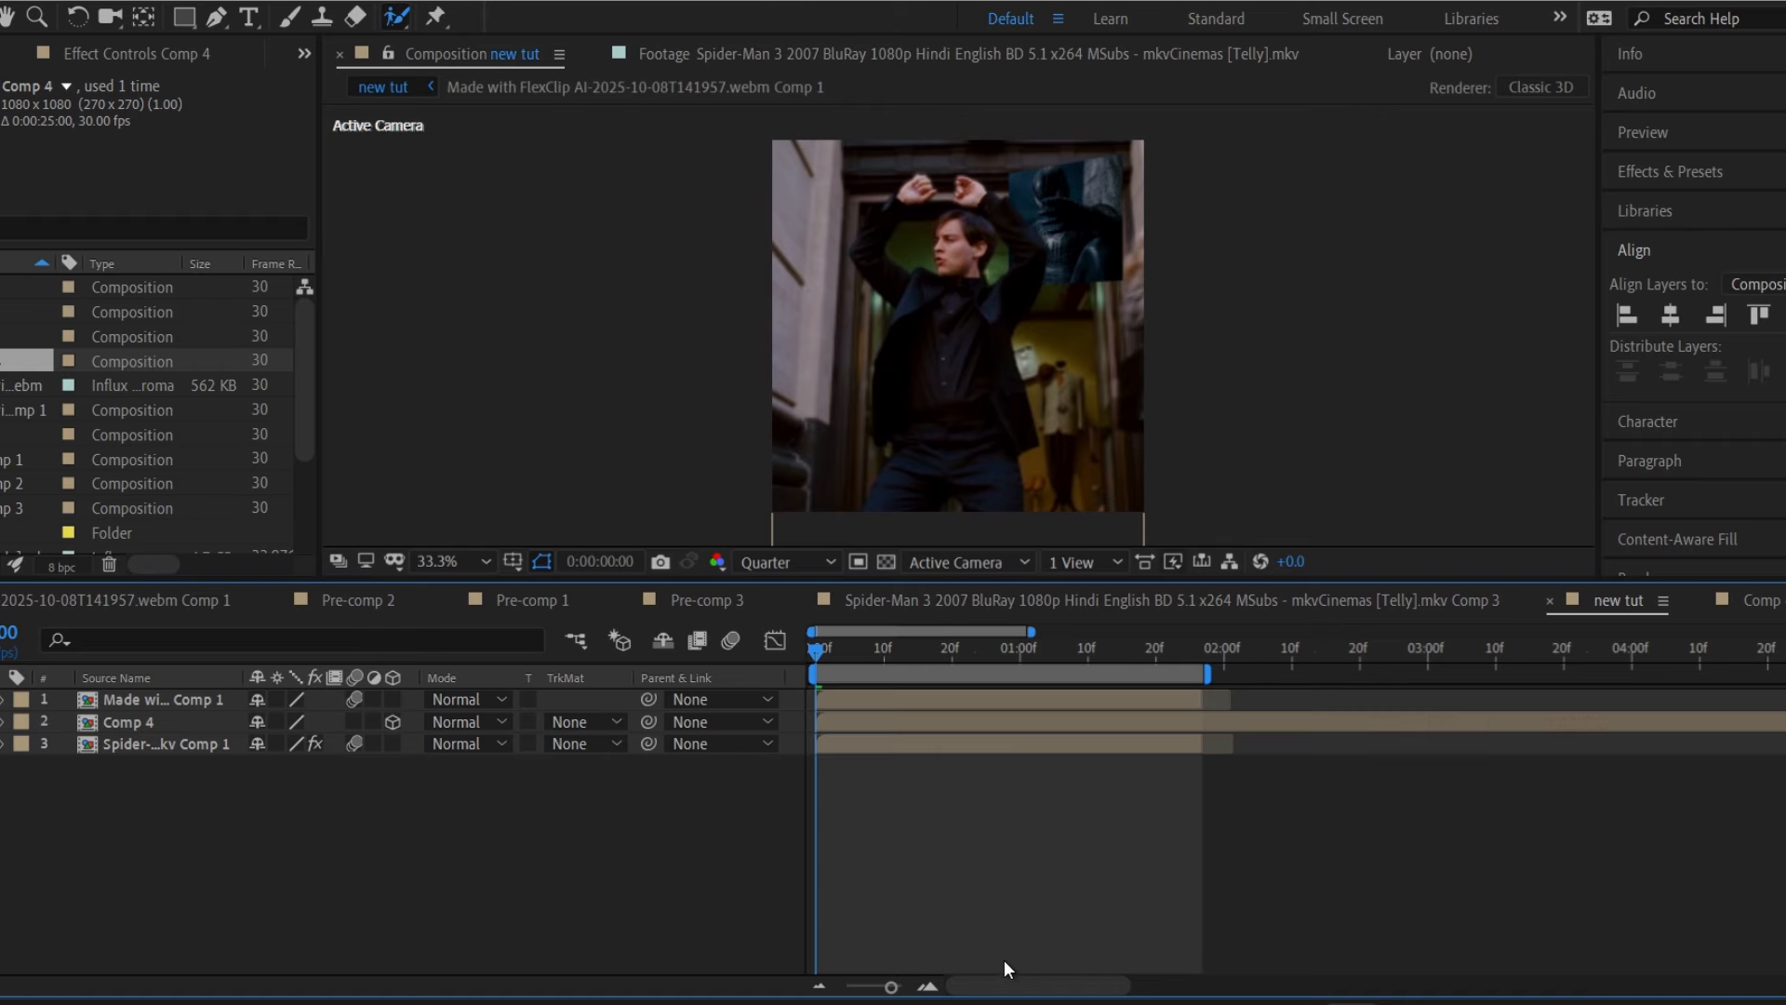
key(ctrl+s)
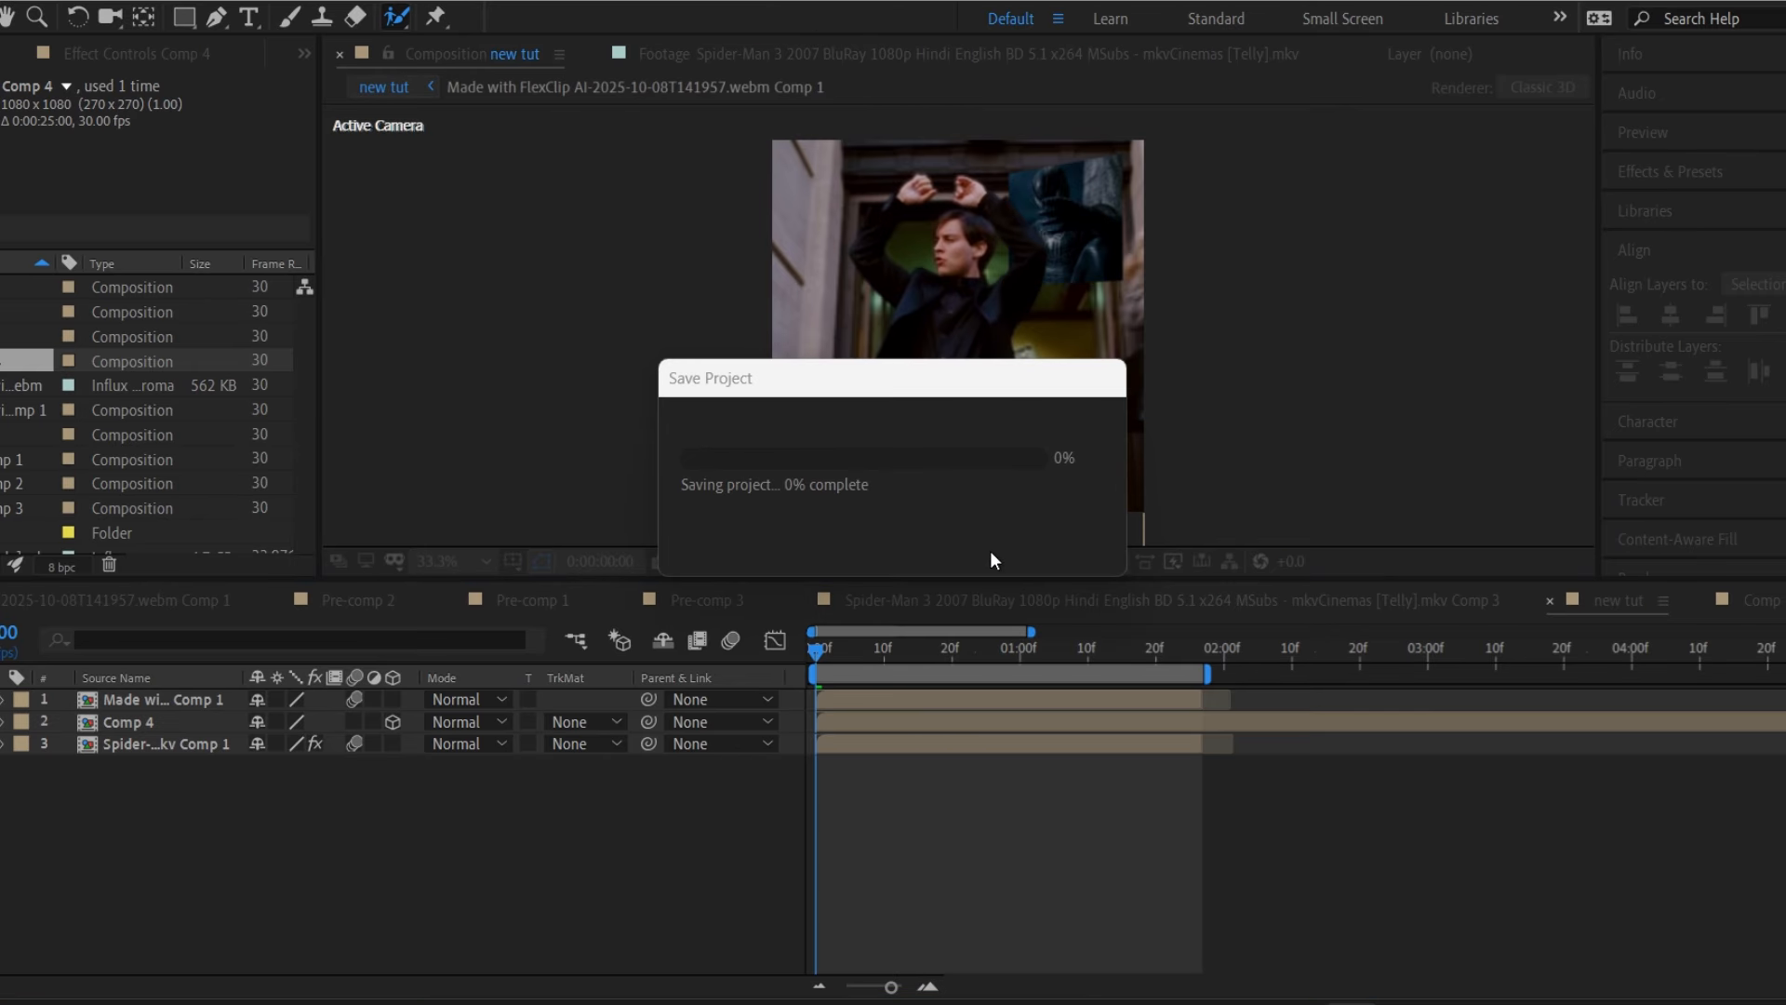
click(984, 723)
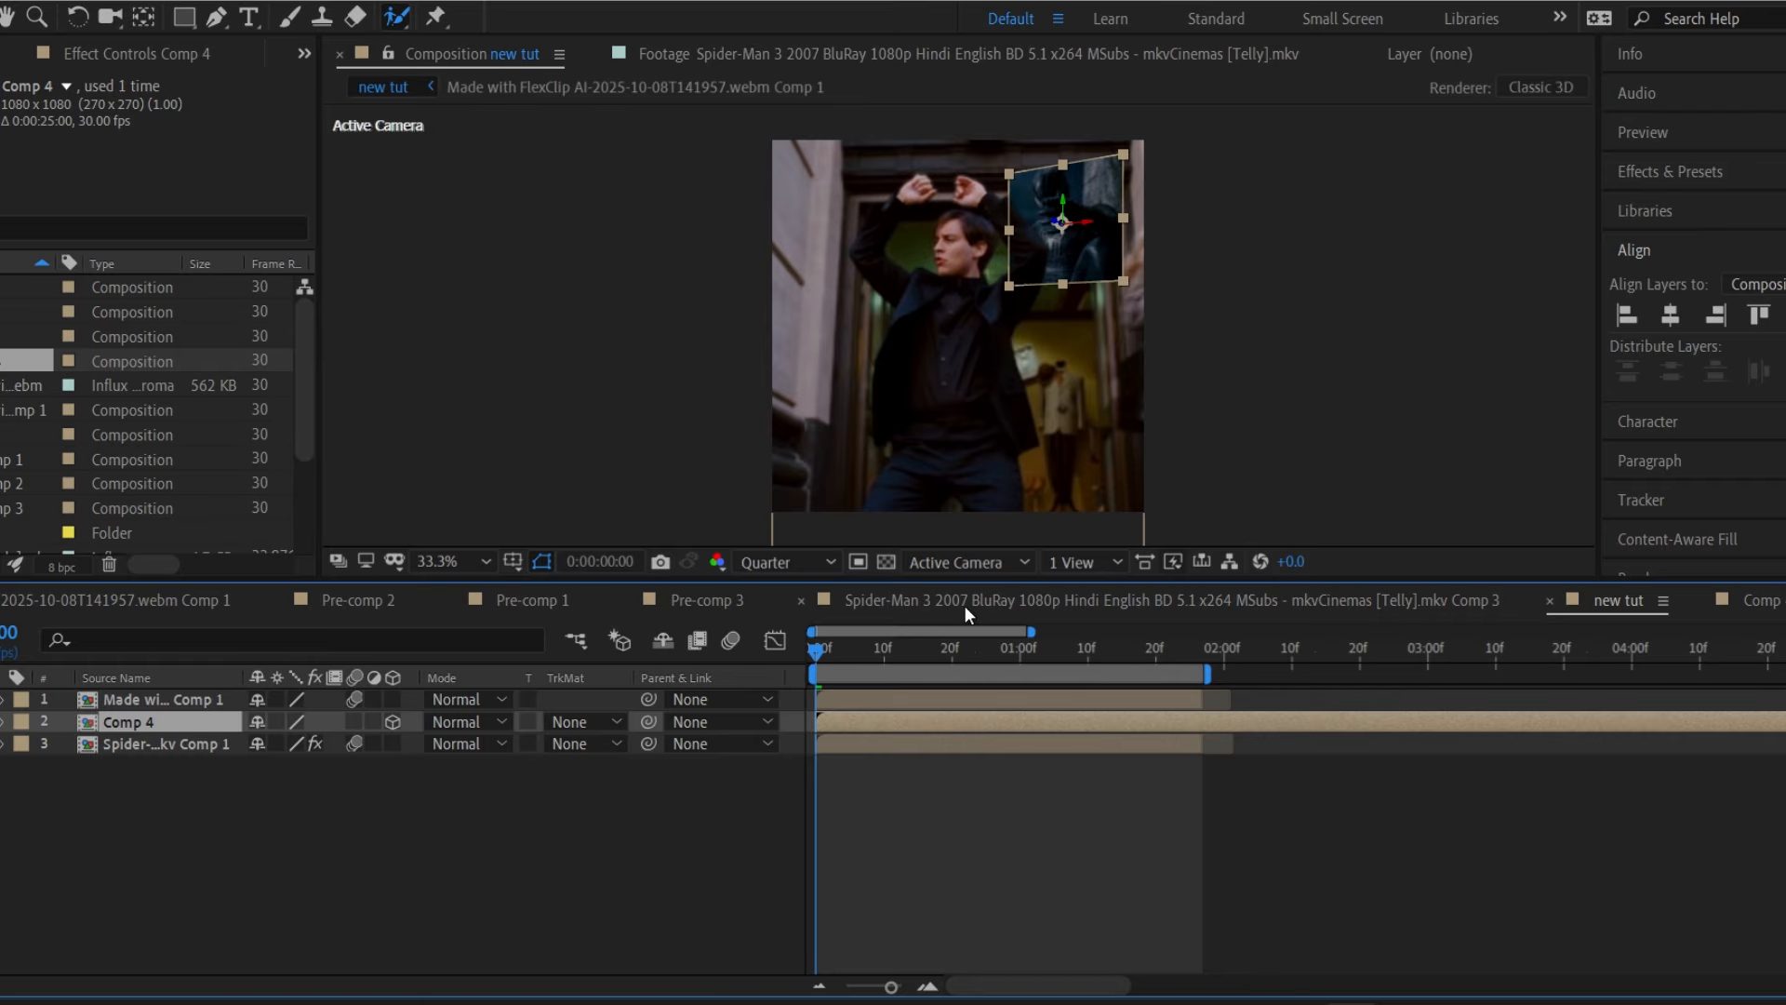
key(ctrl+d)
Scale the top Comp 4 copy down to about 24%, then select layer 3 Comp 4 with Effects & Presets showing.
key(s)
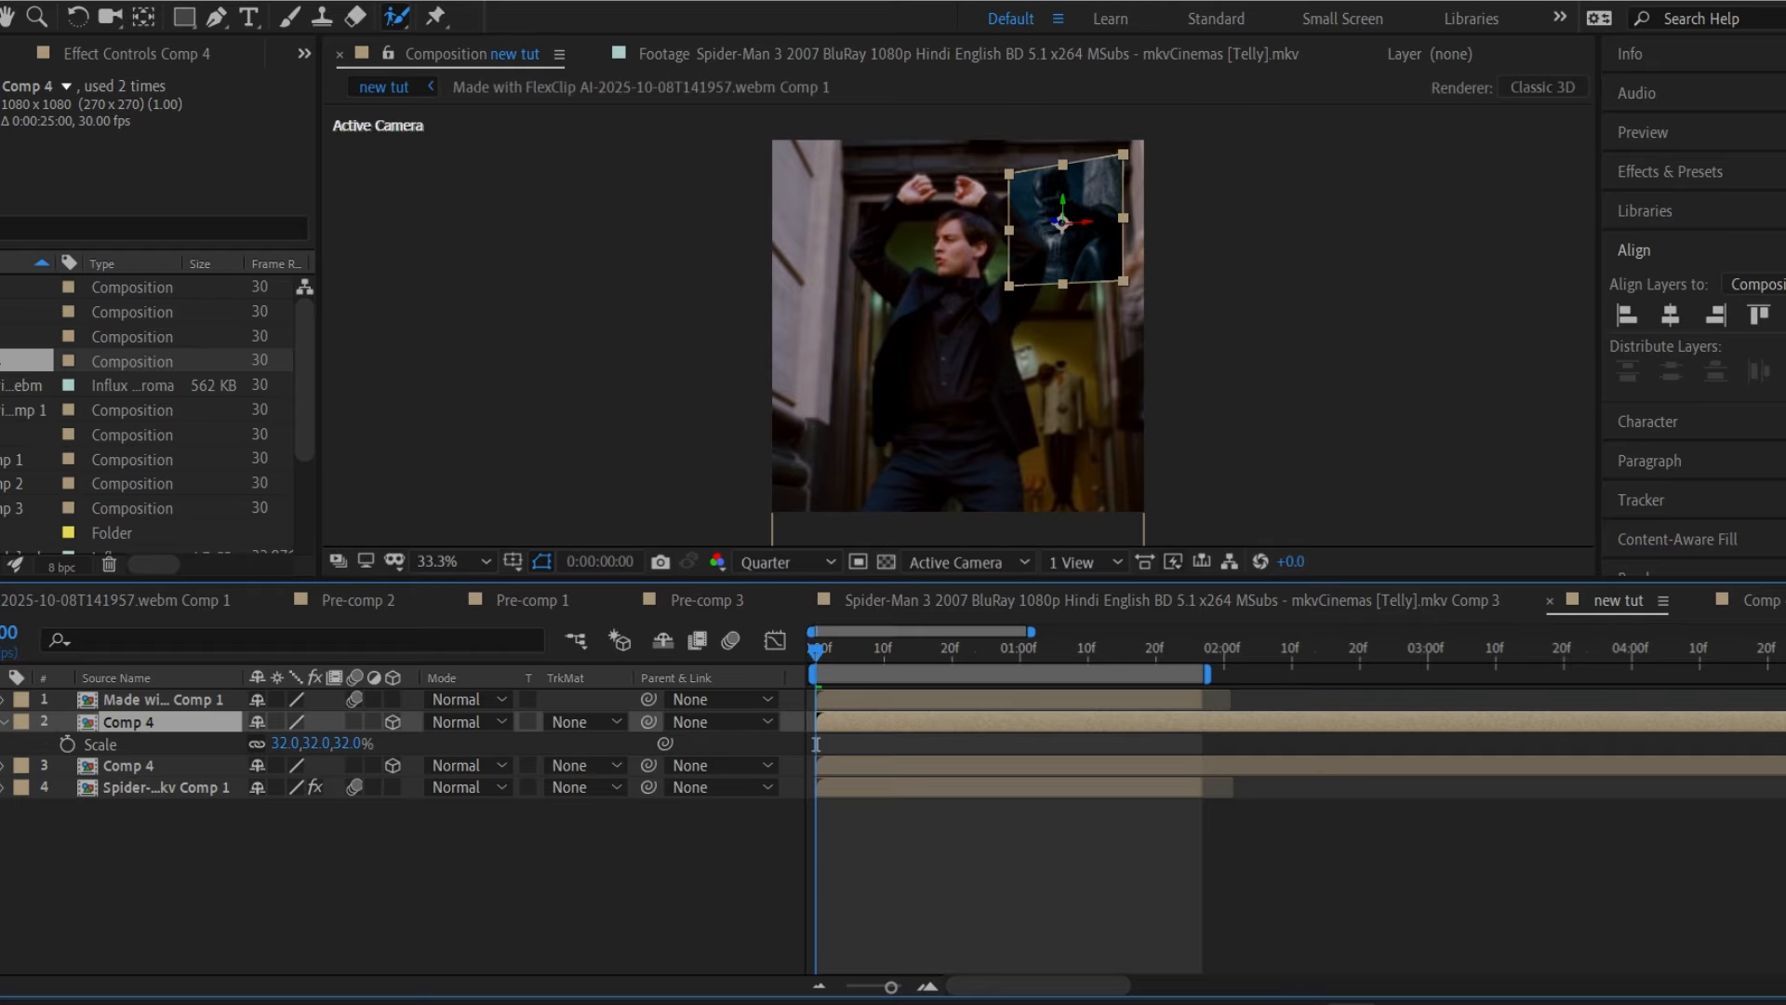
drag(335, 744, 334, 749)
key(s)
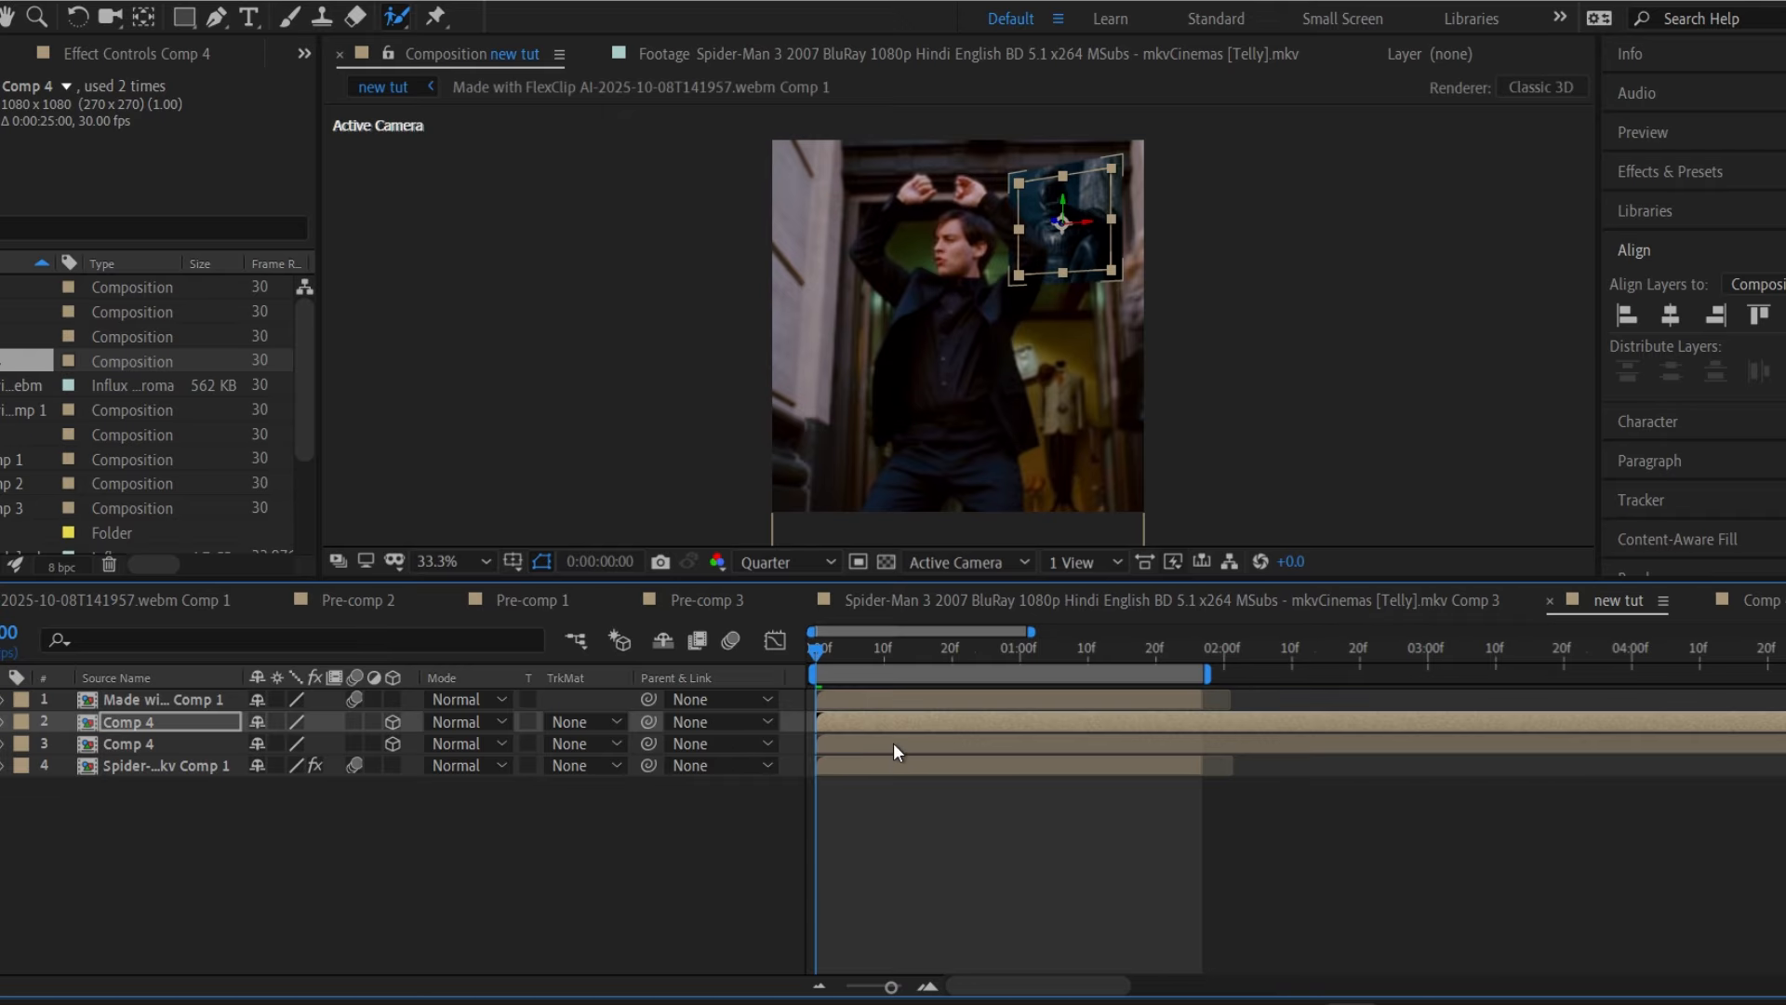
click(895, 742)
click(1770, 173)
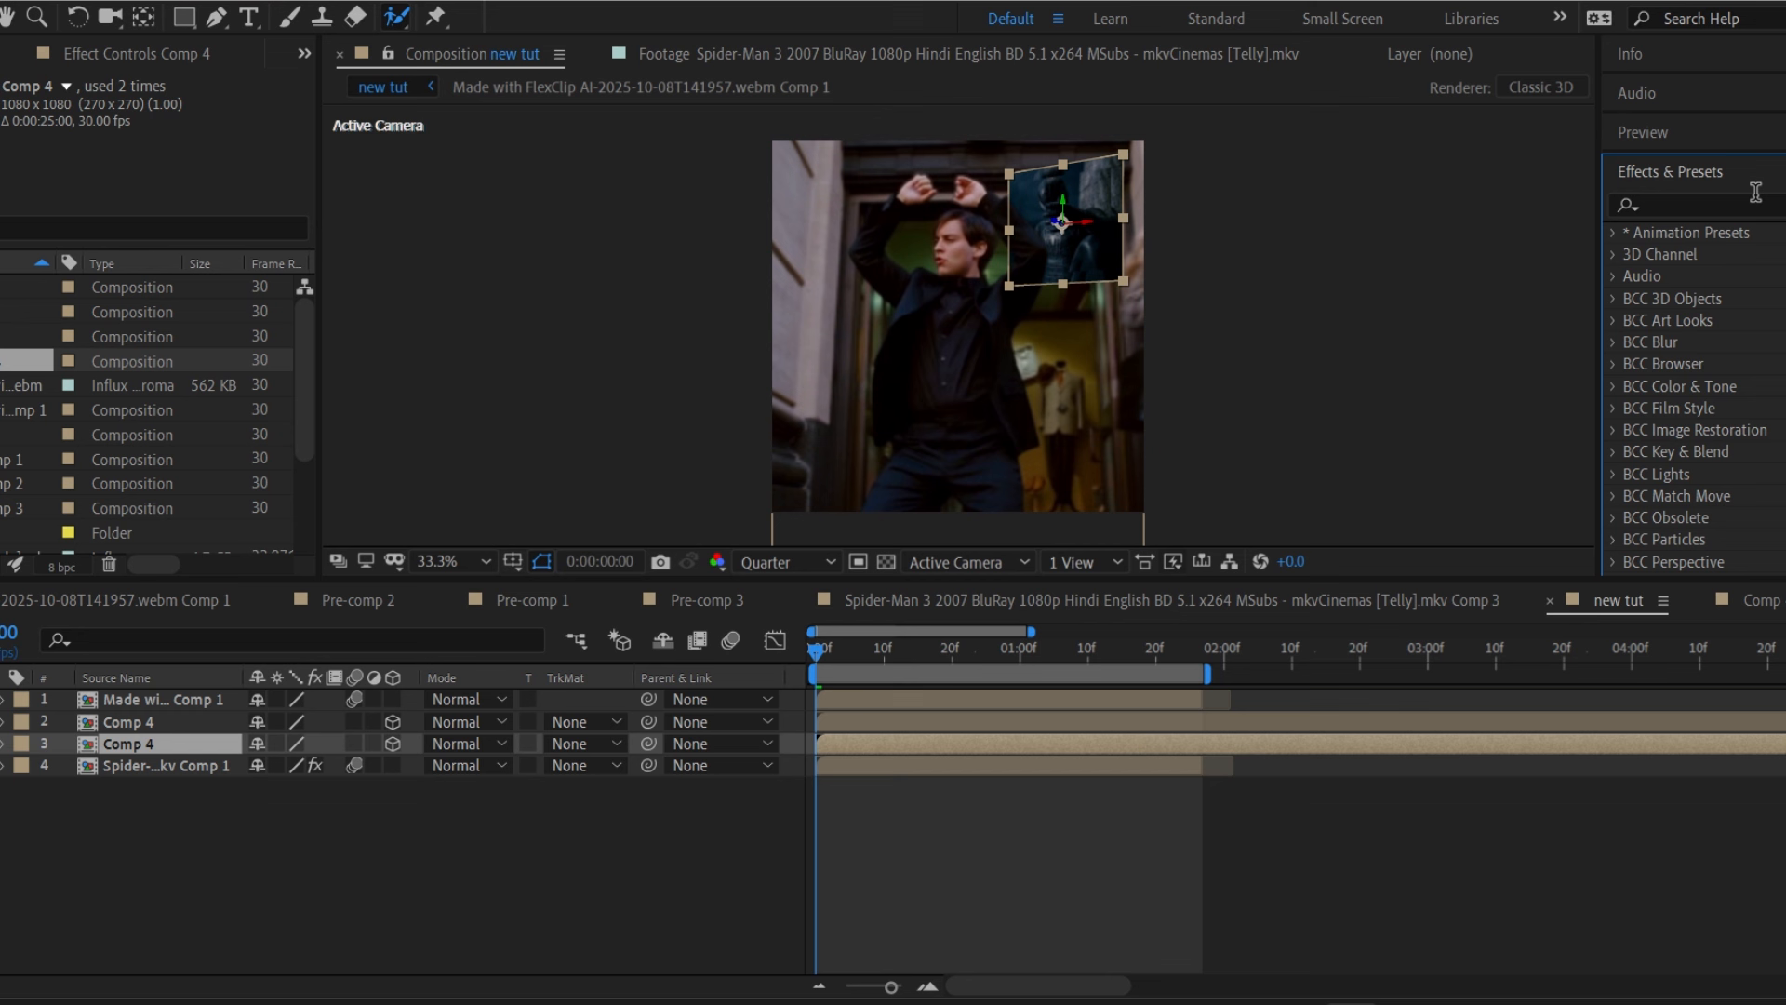
Search 'fract' and apply Fractal Noise to layer 3 Comp 4.
click(1751, 203)
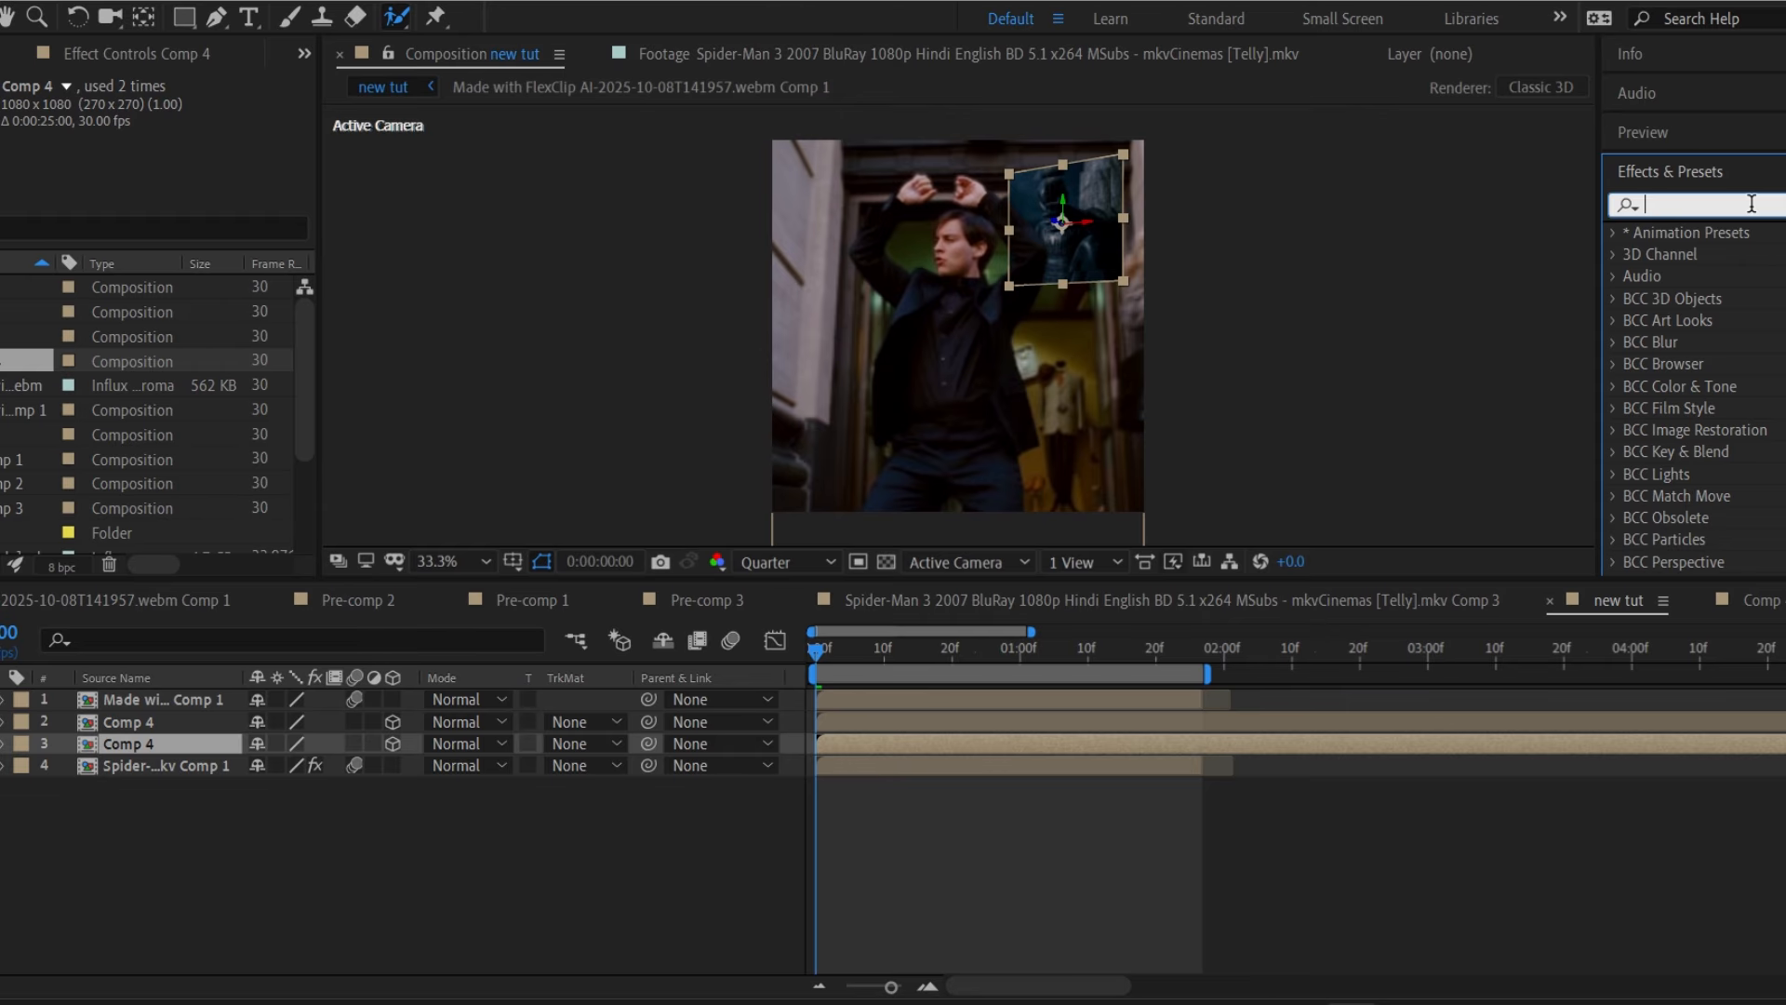
text(fract)
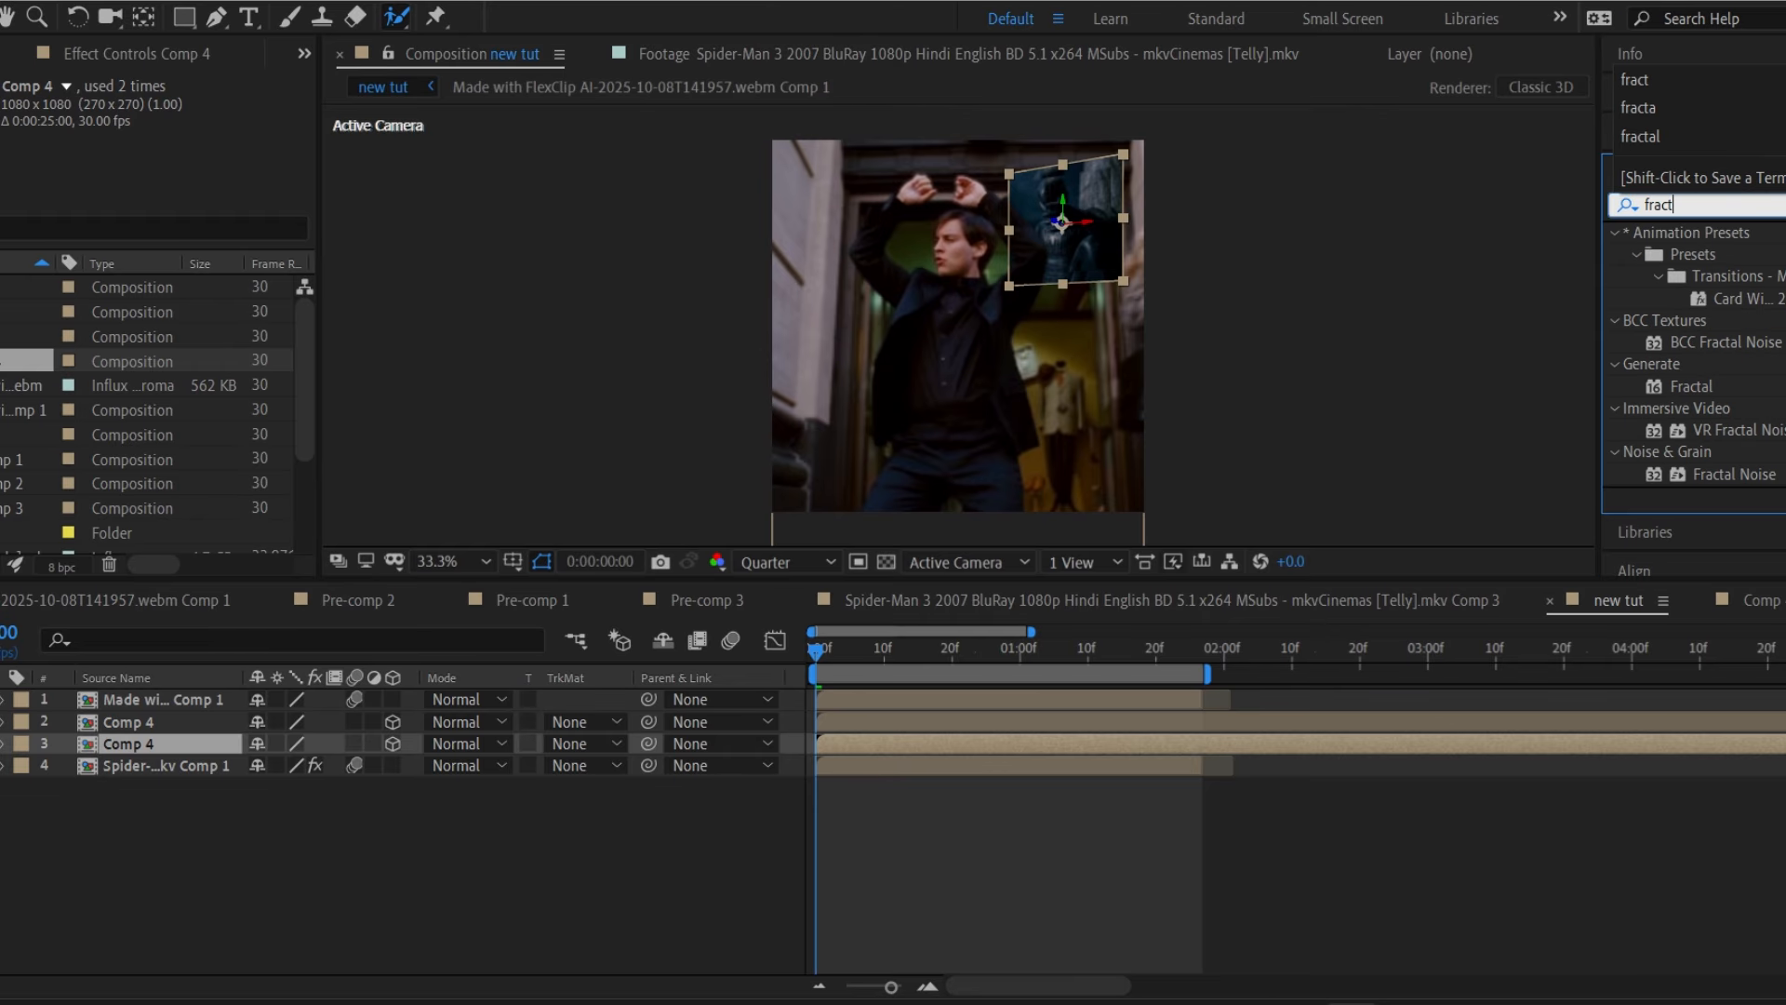
double_click(1772, 474)
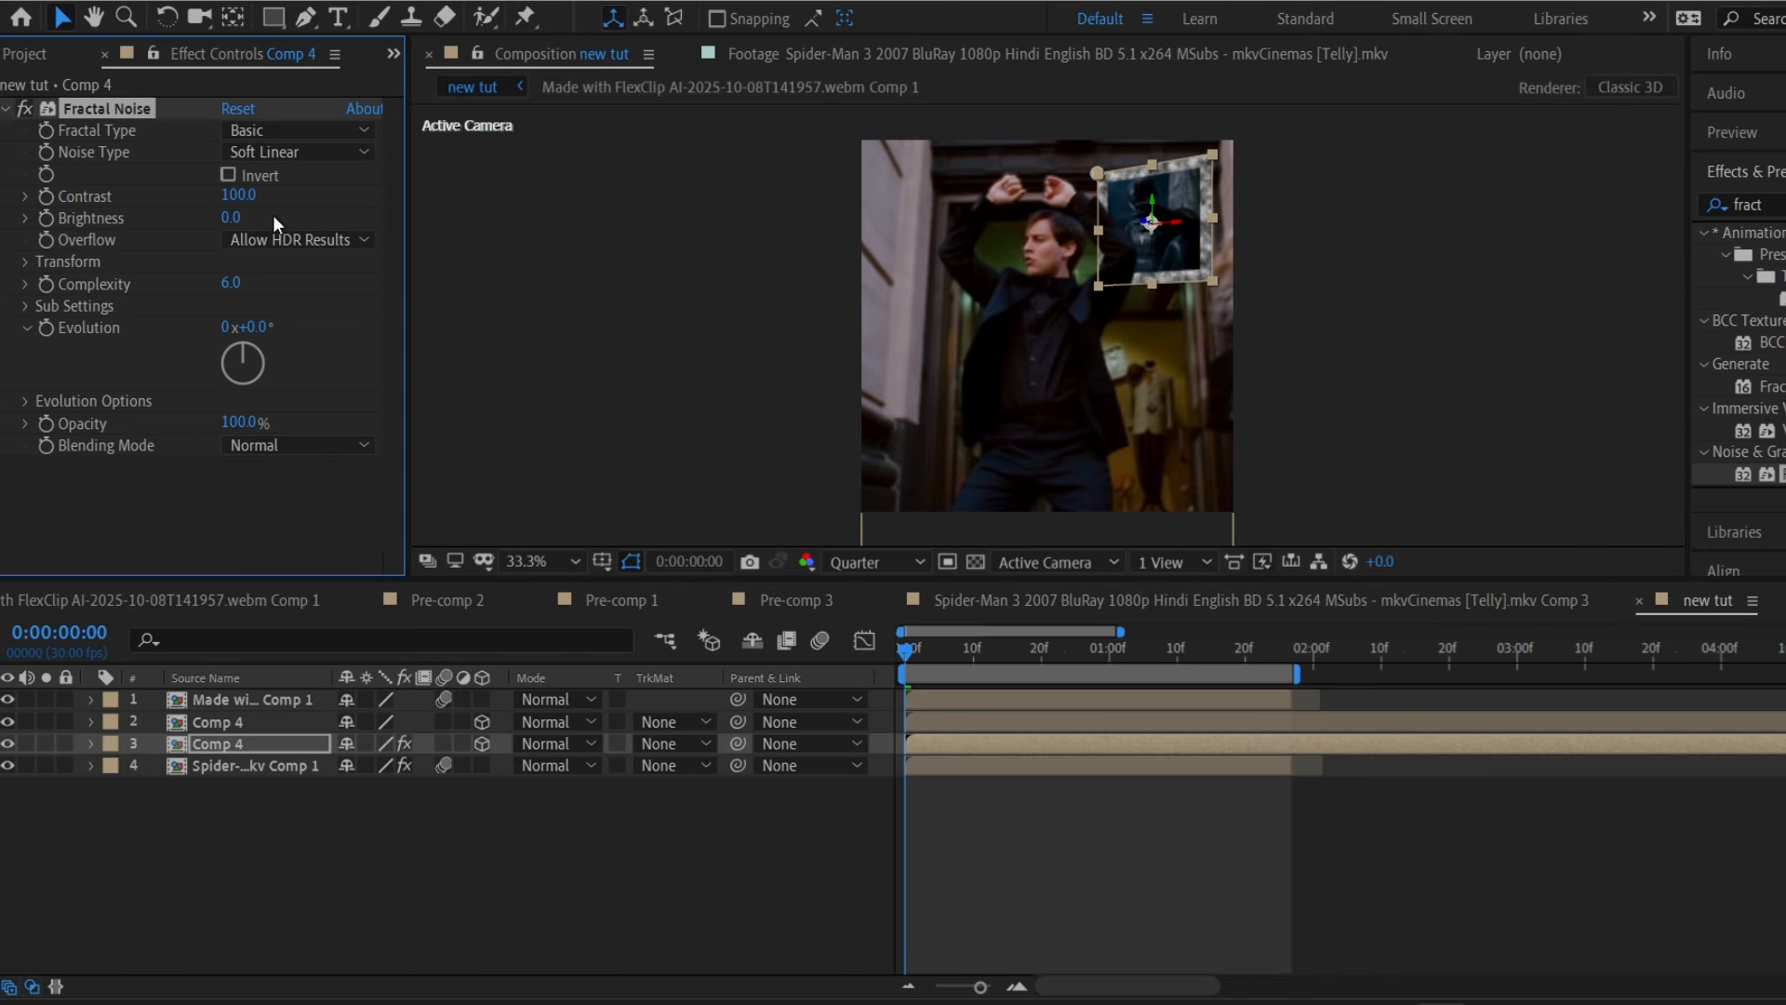
Set Fractal Noise brightness to -10 and contrast to 120, then adjust to contrast 148, brightness -15.
click(234, 218)
text(-10)
key(Return)
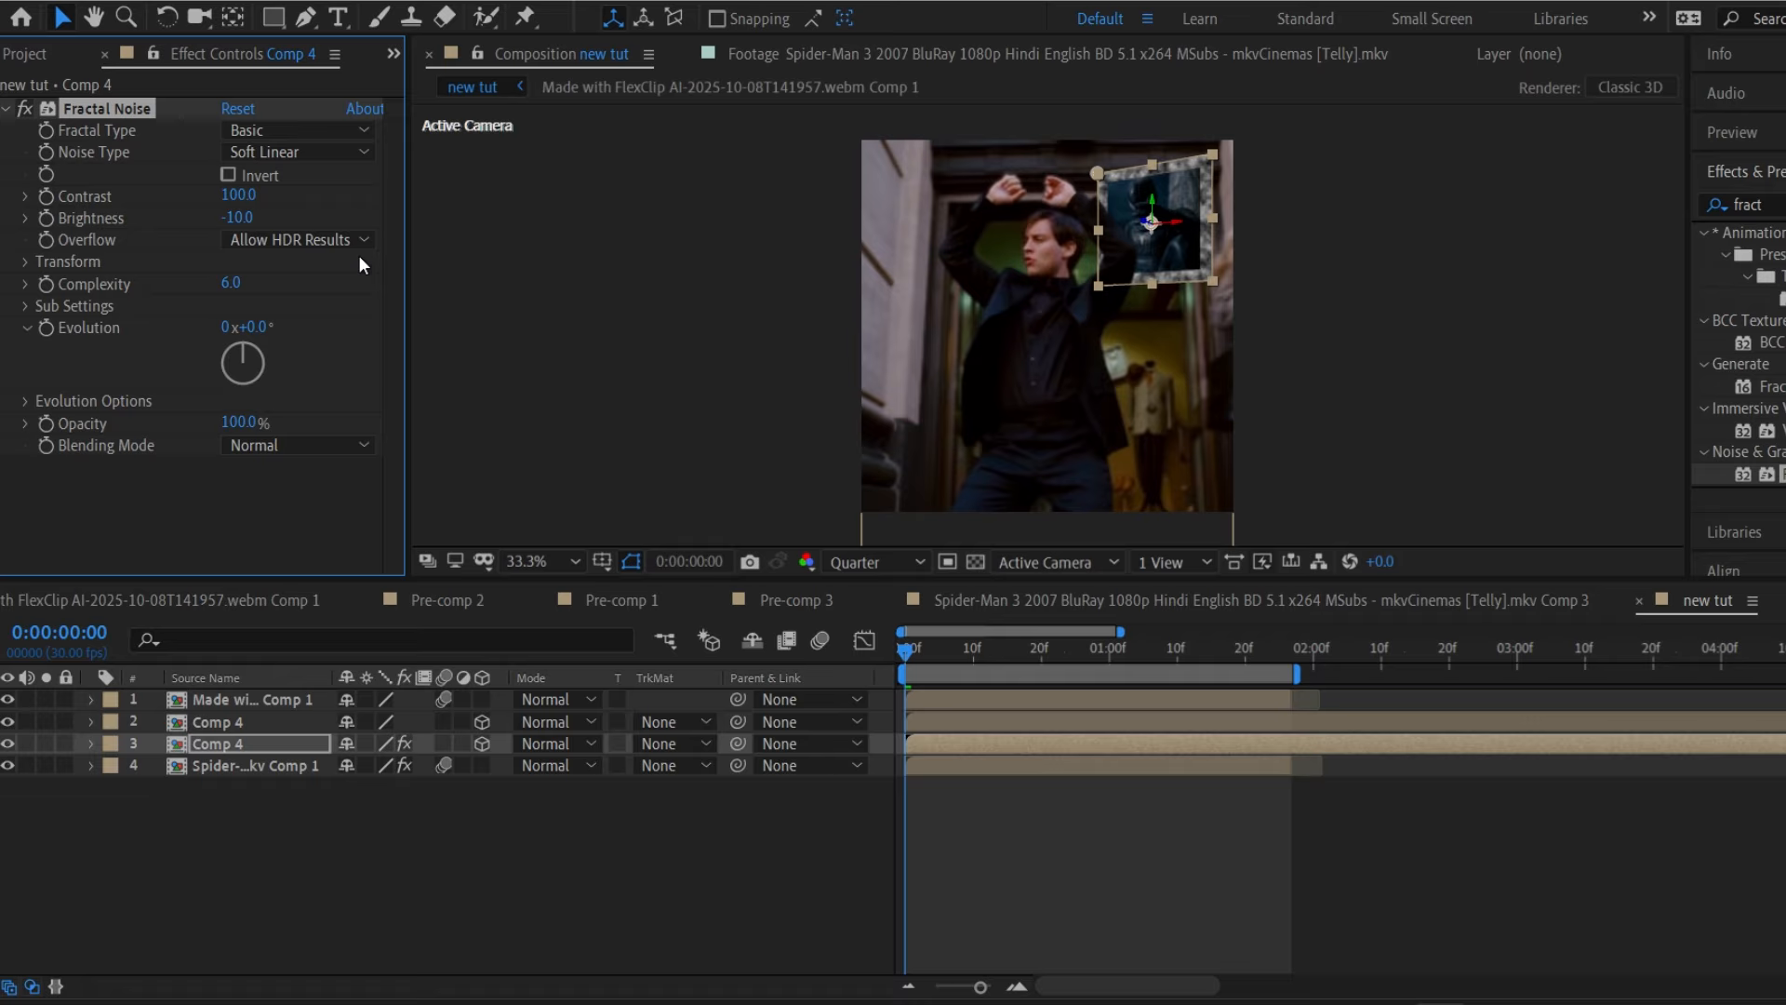
click(240, 194)
text(120)
key(Return)
click(251, 188)
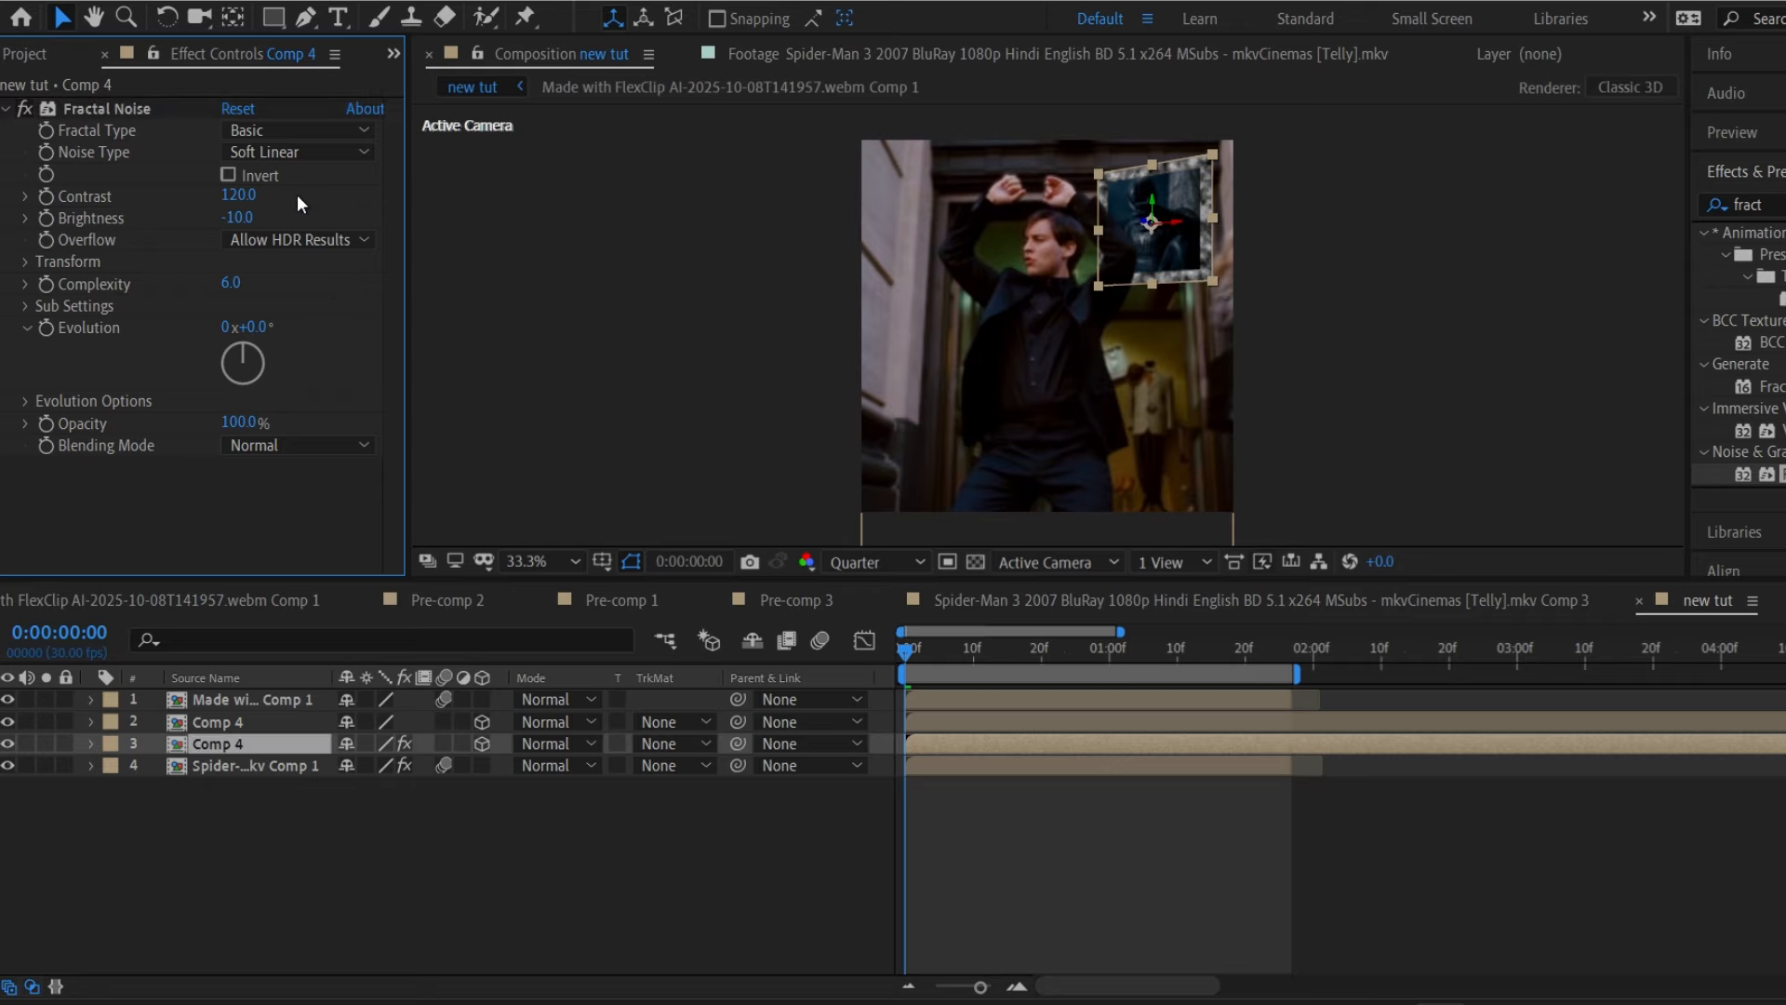
mouse_move(240, 194)
mouse_down()
mouse_move(292, 206)
mouse_move(228, 208)
mouse_up()
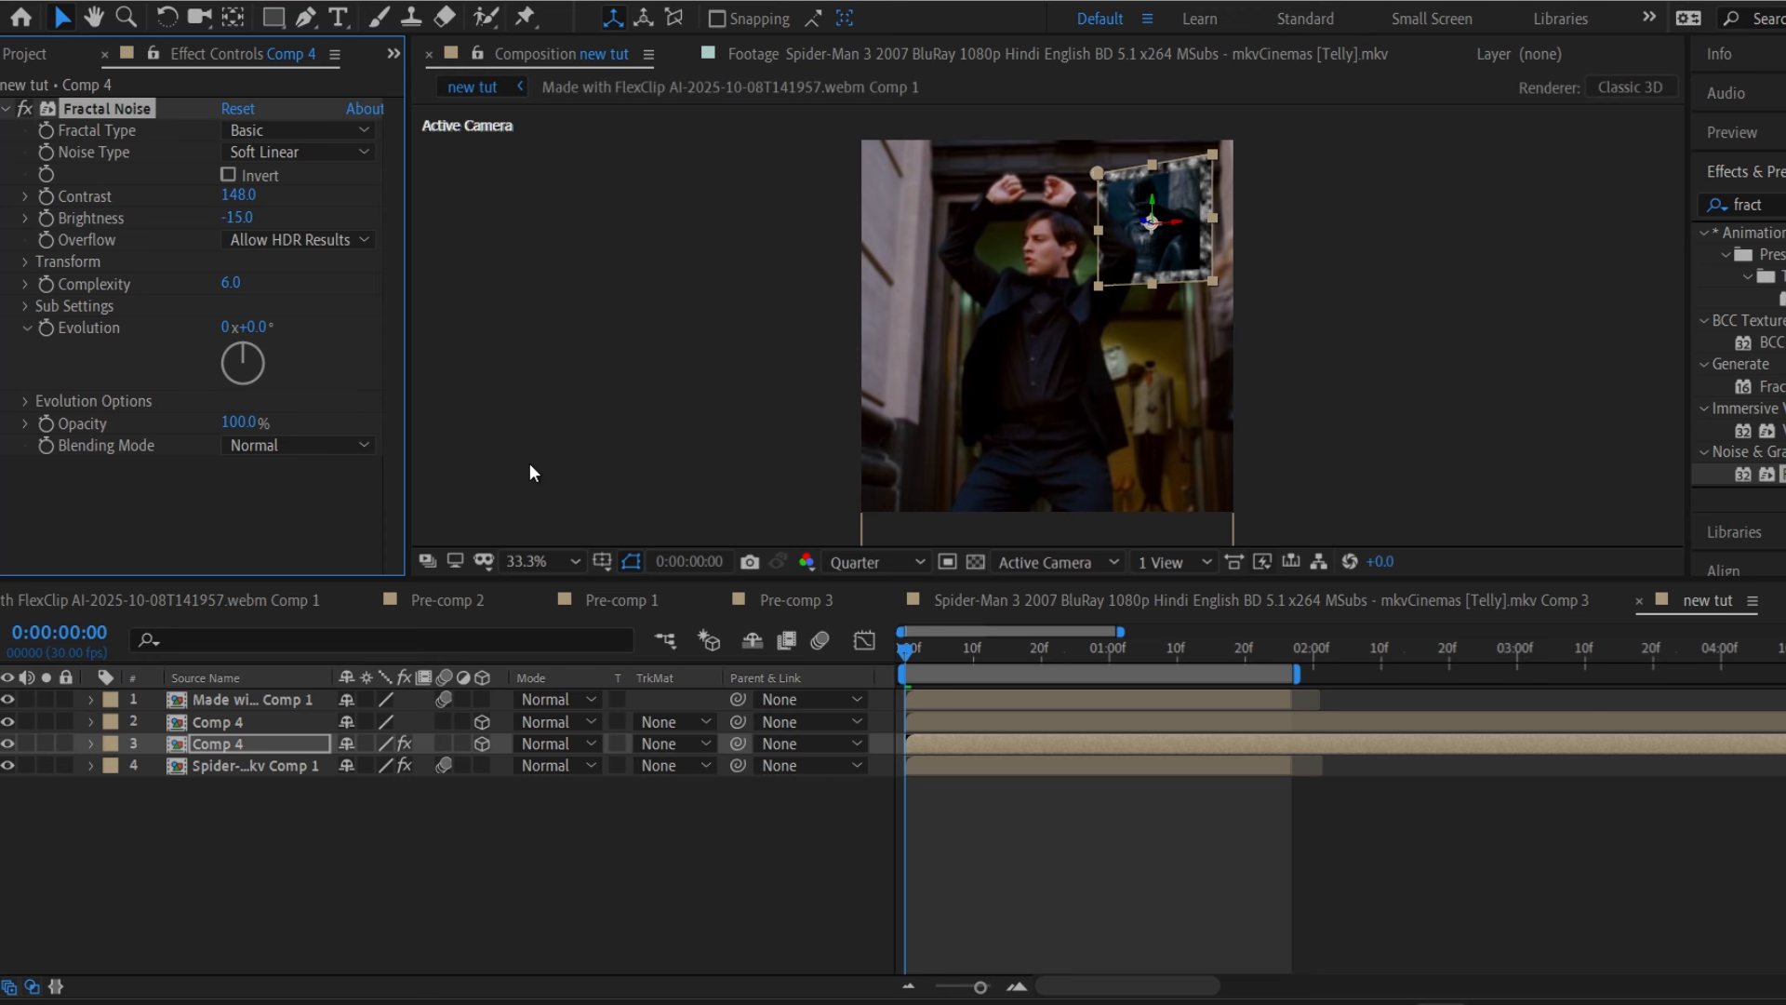
Replace the search with 'tint' and apply the Tint effect to Comp 4.
drag(1772, 205, 1753, 189)
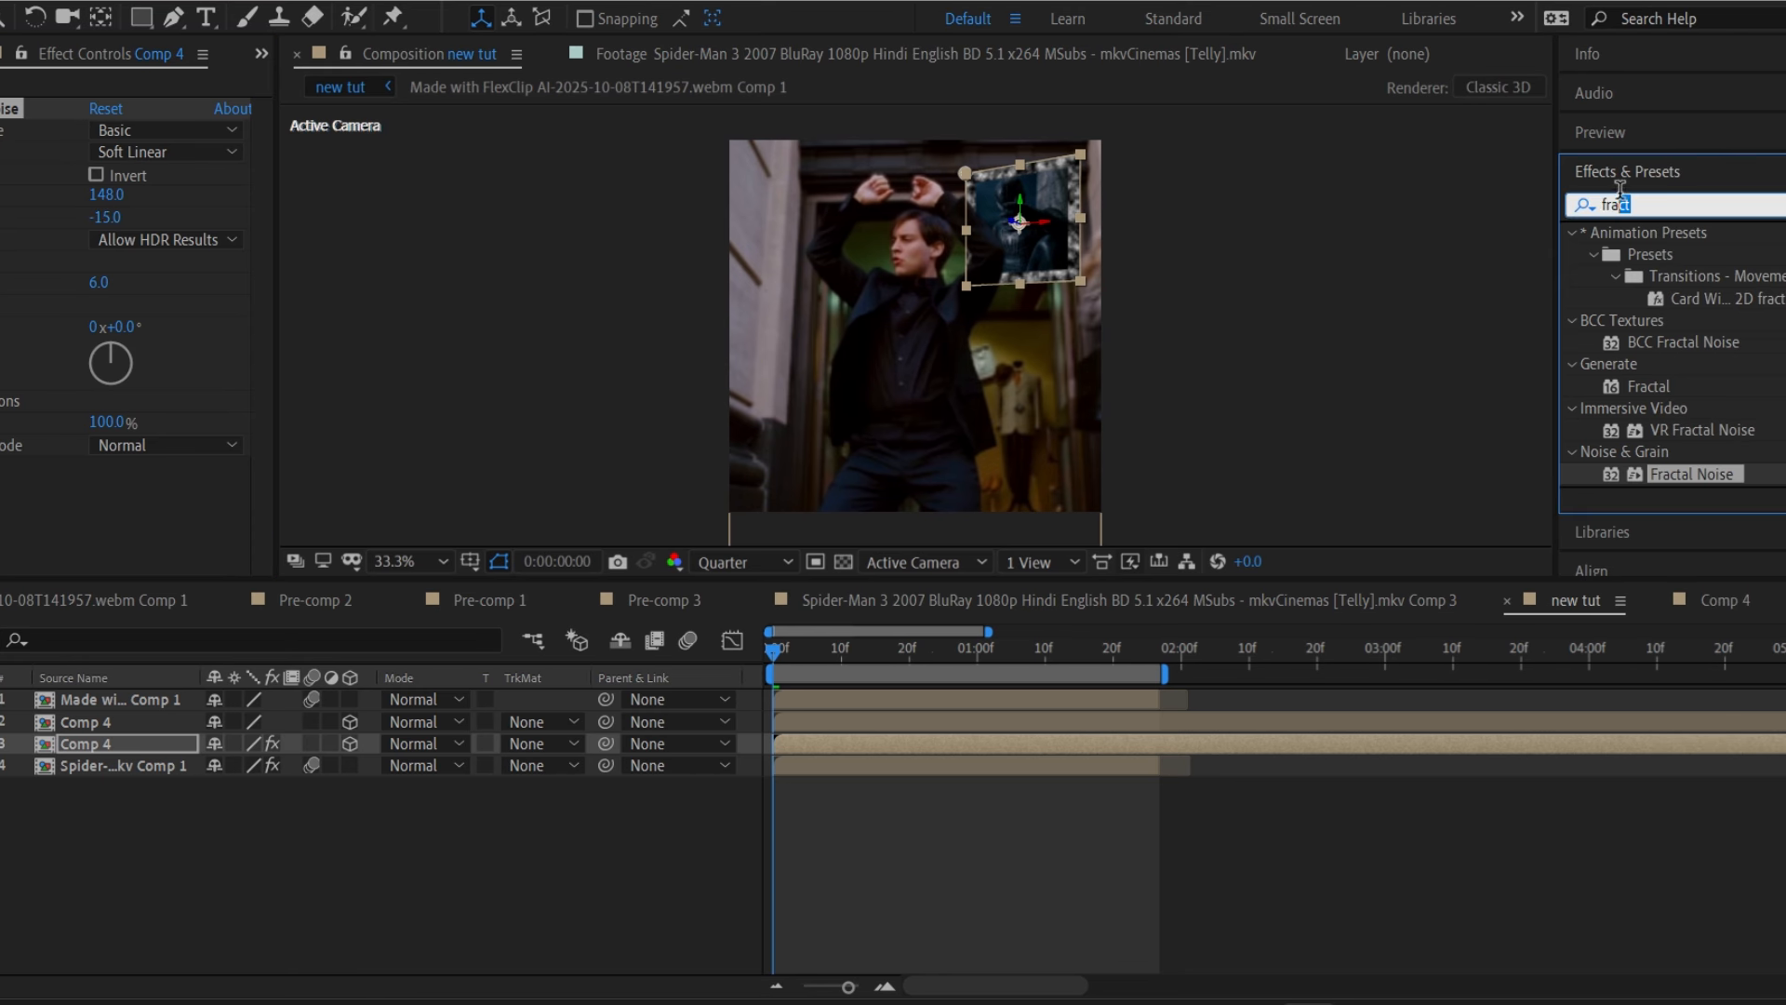
key(BackSpace)
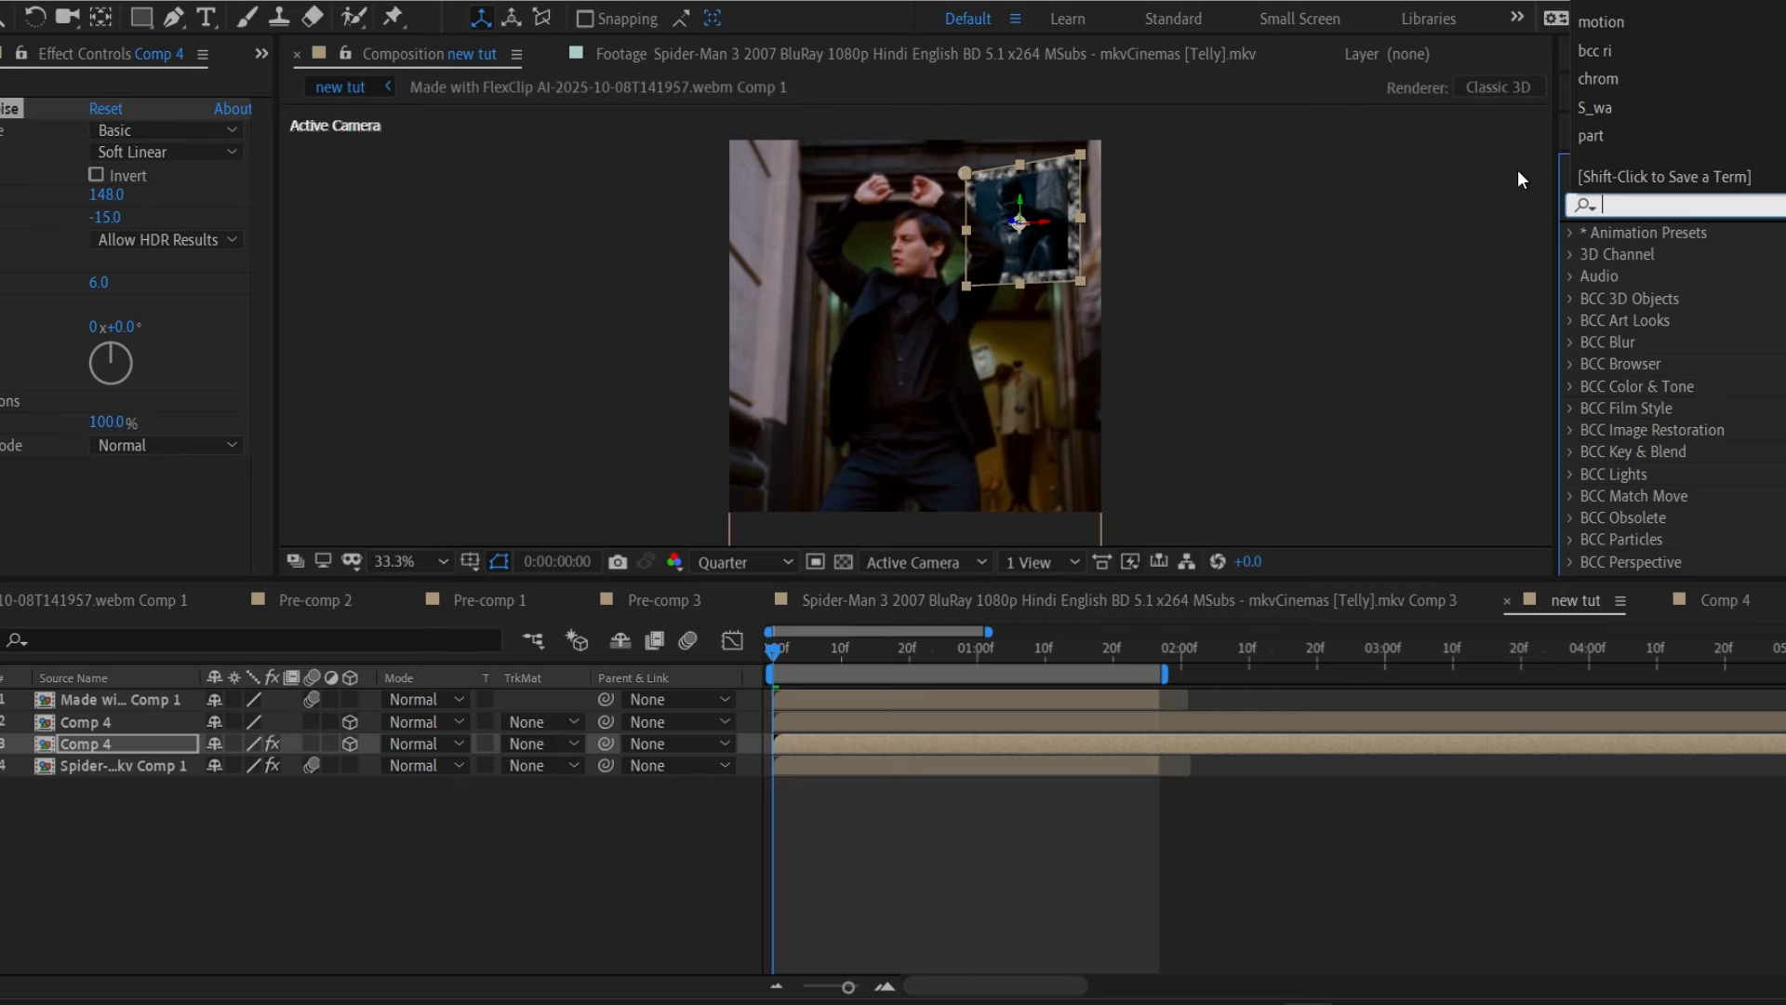
text(tint)
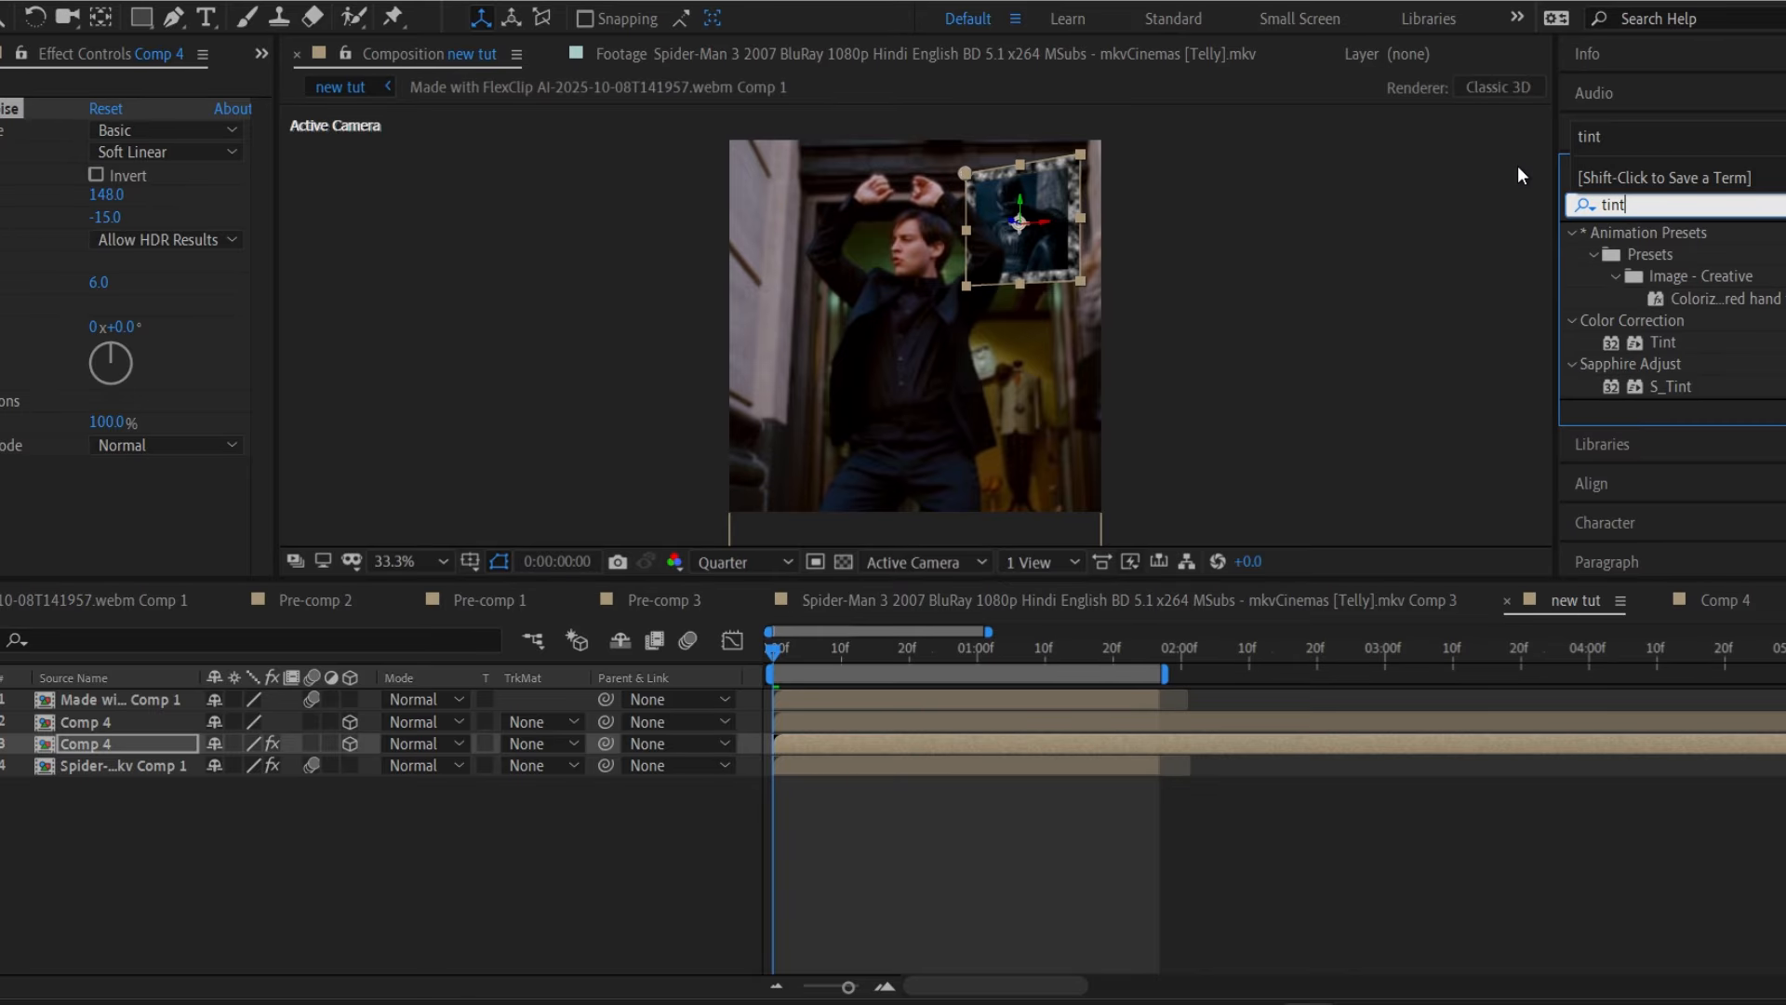
double_click(1661, 342)
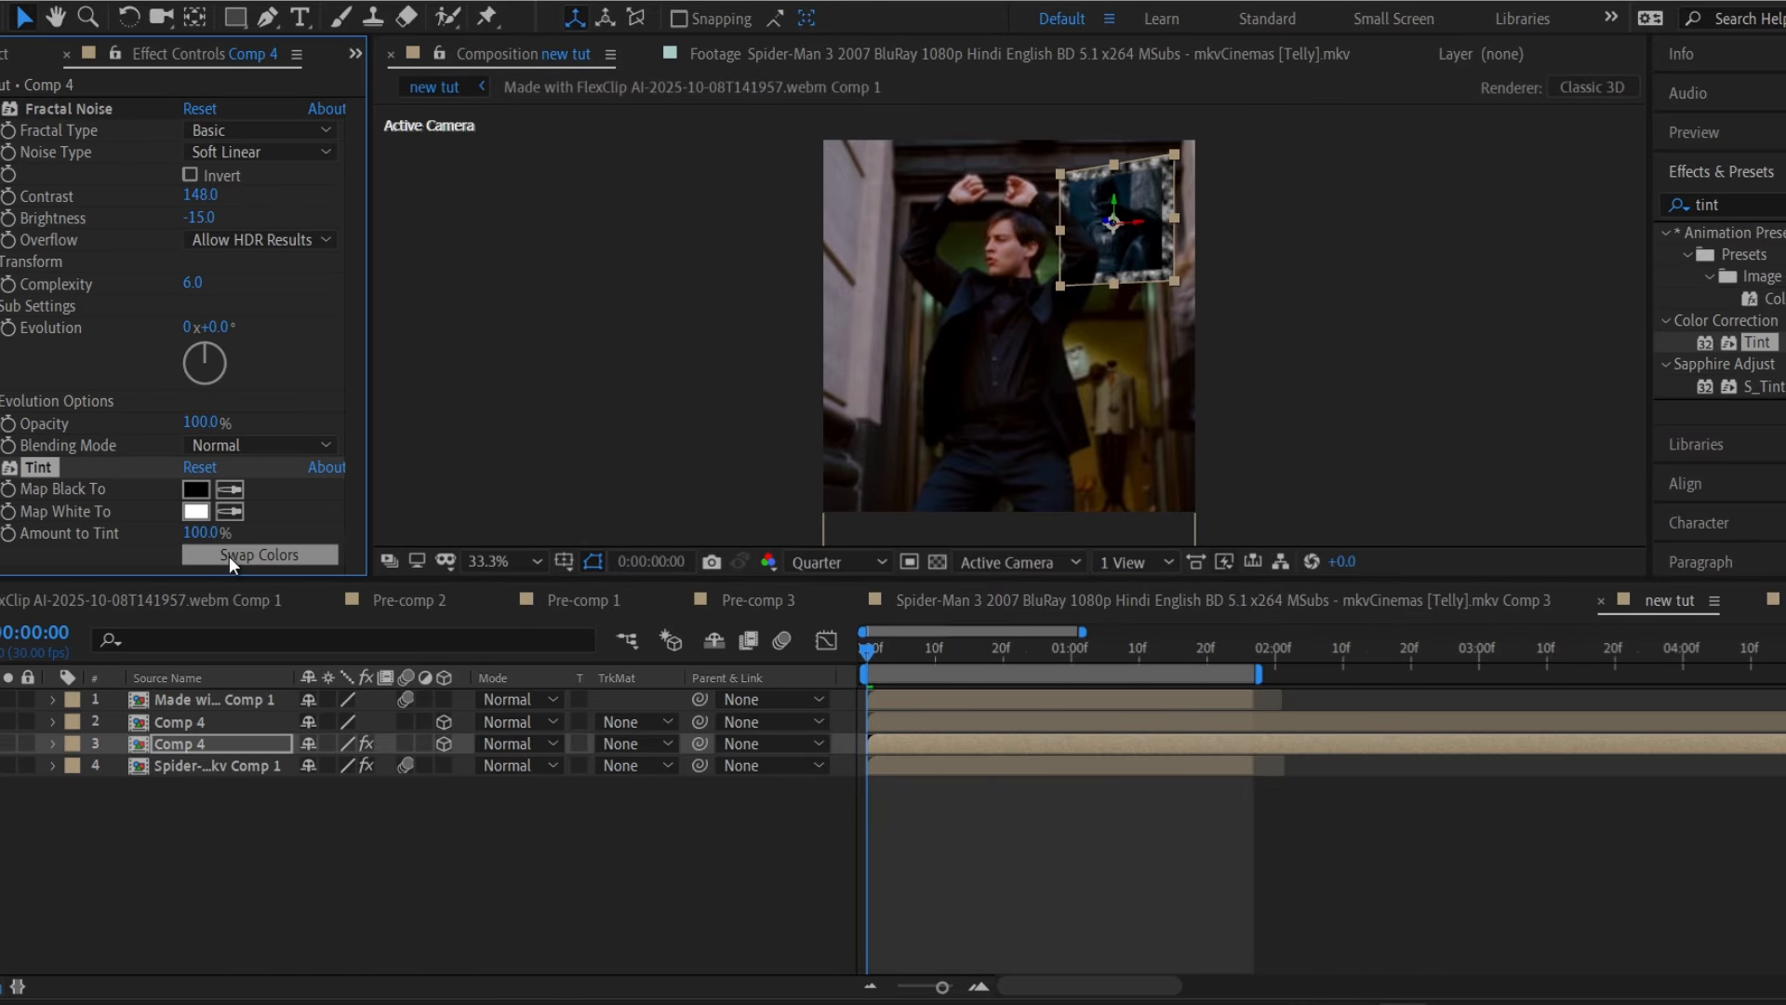
Set Tint's Map Black To pure red and Map White To dark red.
click(197, 489)
drag(506, 618, 619, 564)
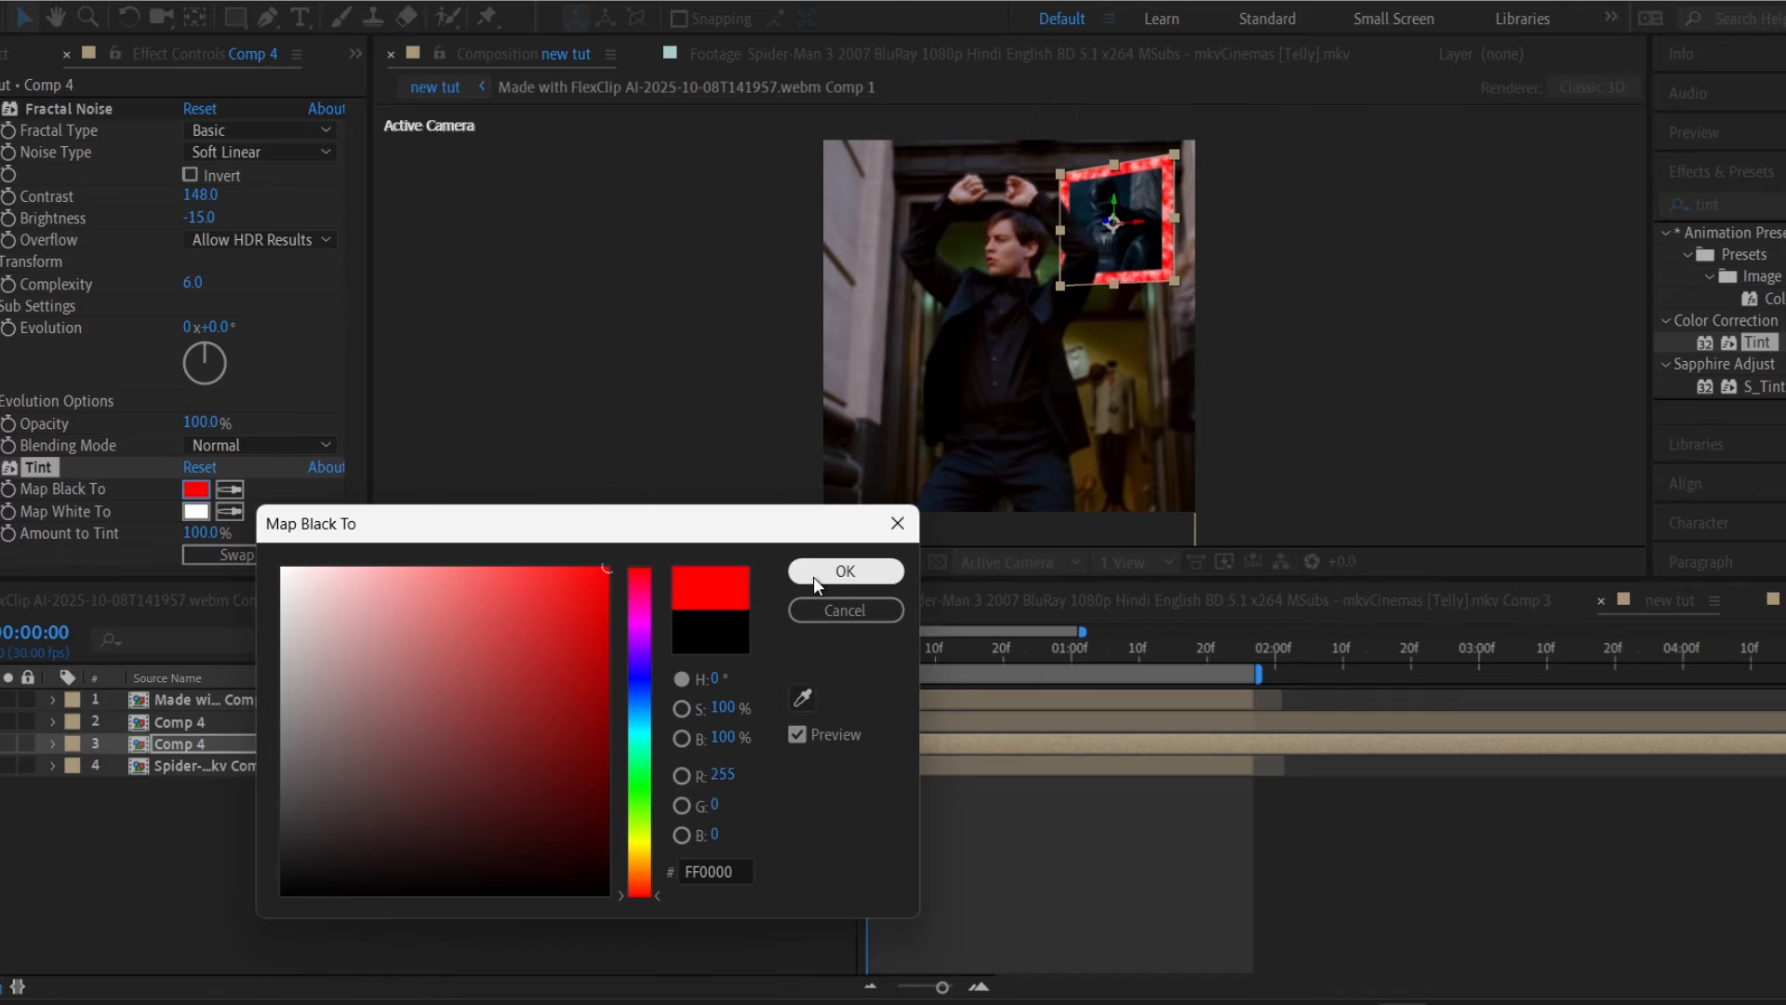
click(815, 572)
click(196, 511)
mouse_move(326, 602)
mouse_down()
mouse_move(564, 748)
mouse_move(621, 860)
mouse_up()
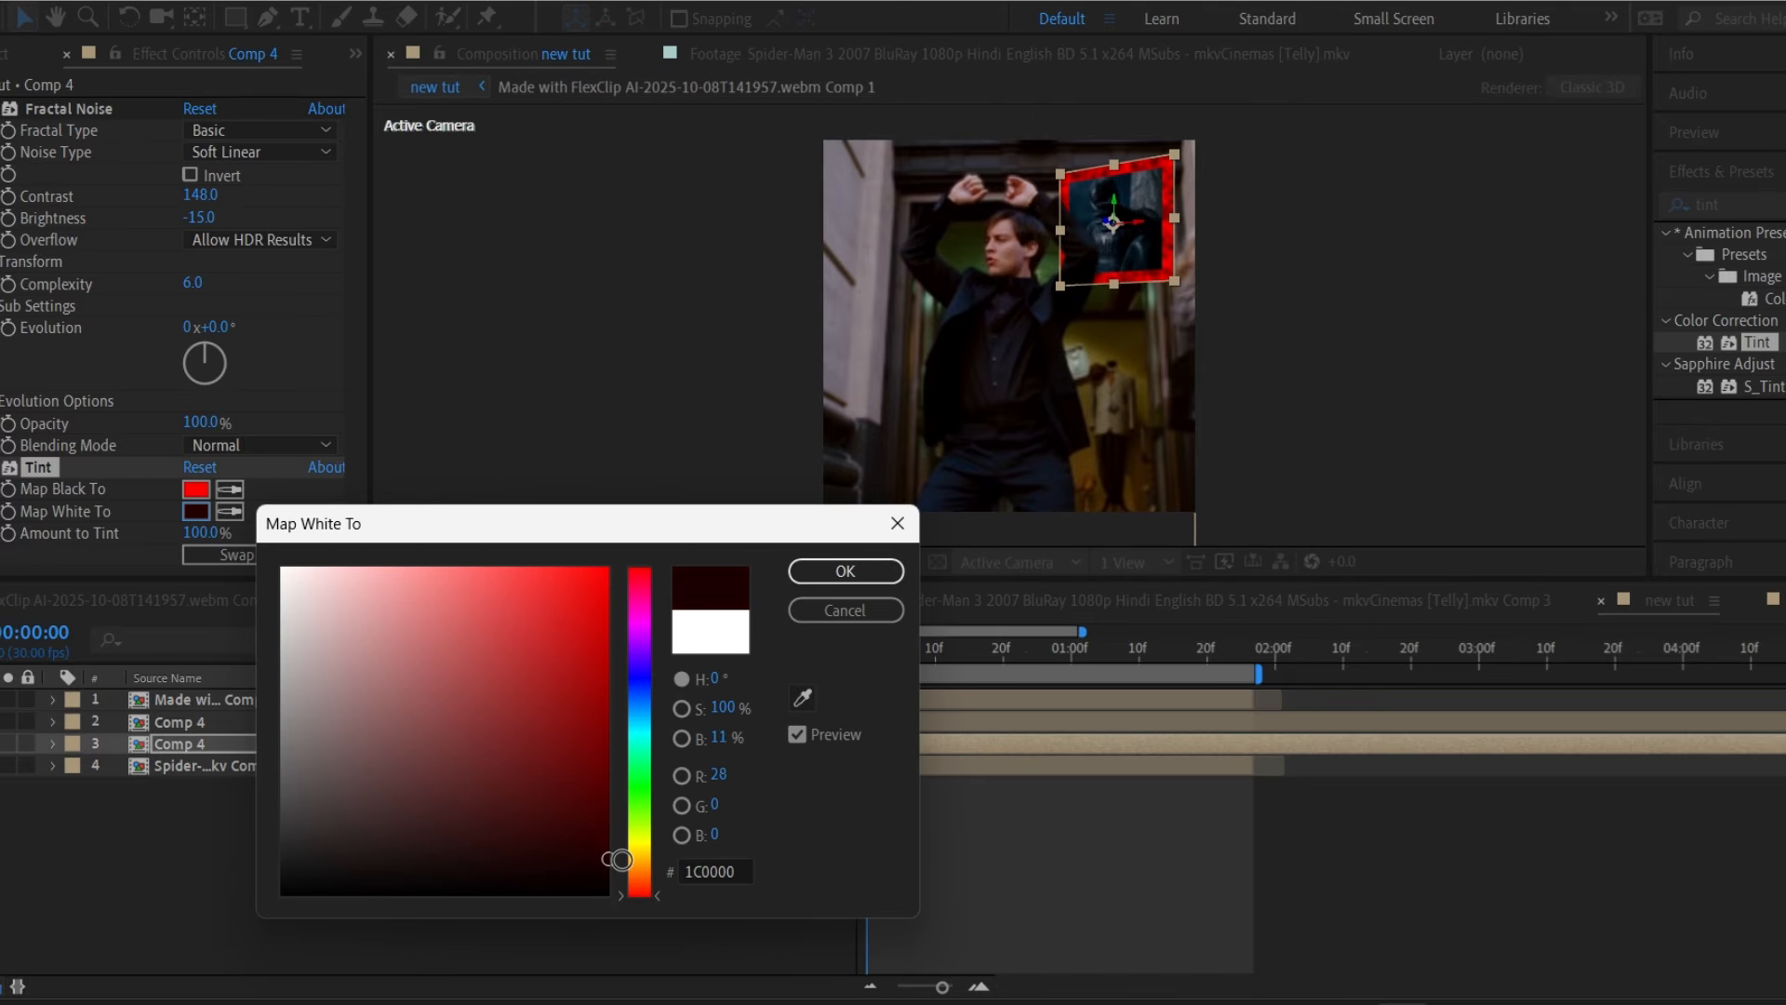
click(861, 575)
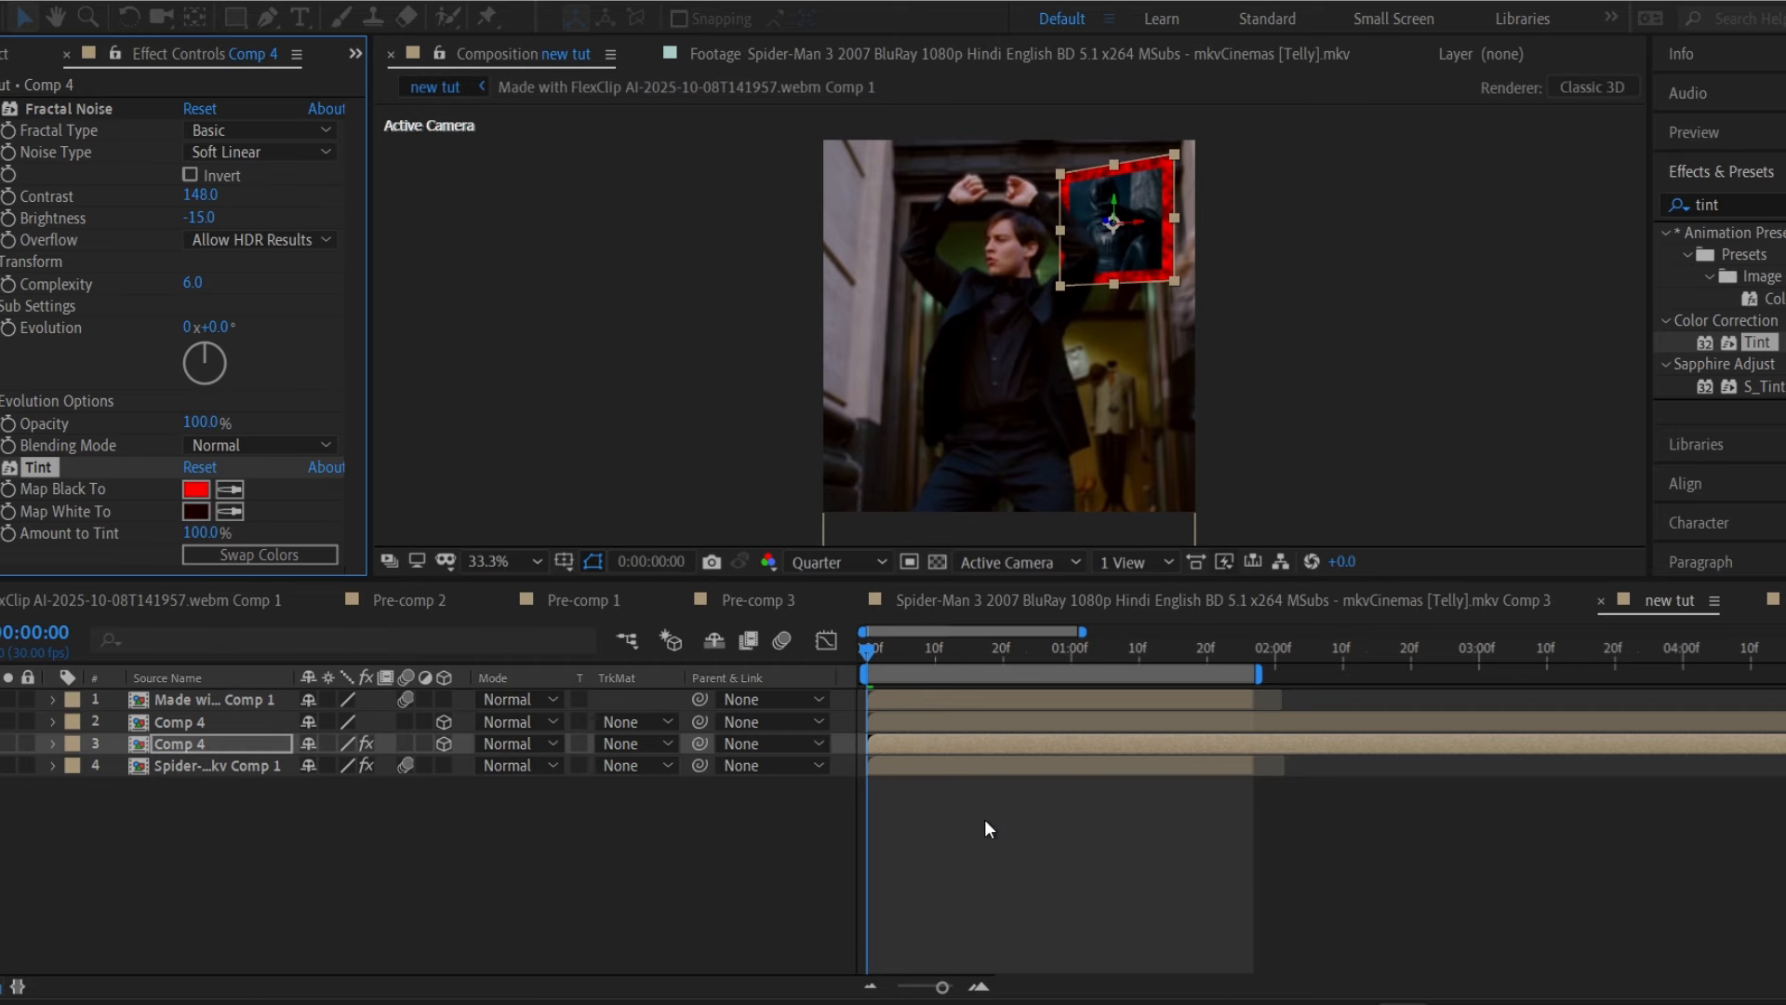
Scale layer 3 down to about 28% to form a thin red frame, and save the project.
click(975, 742)
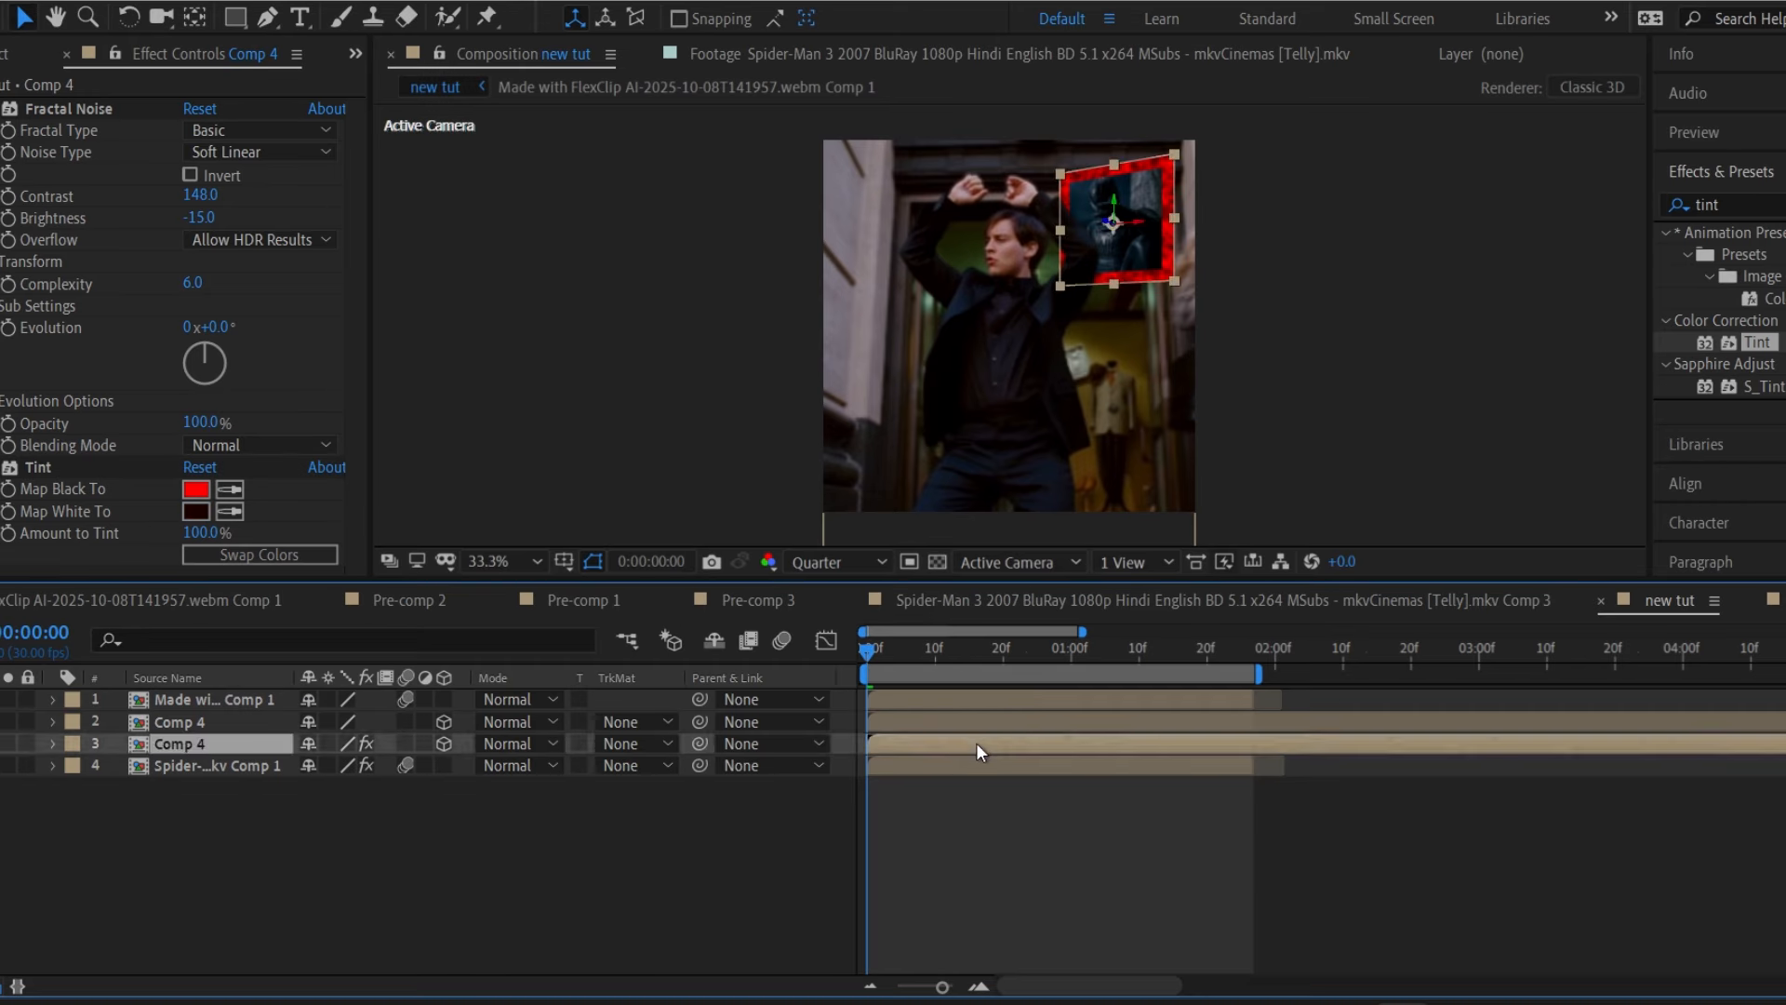
key(s)
drag(337, 765, 338, 764)
key(s)
click(925, 867)
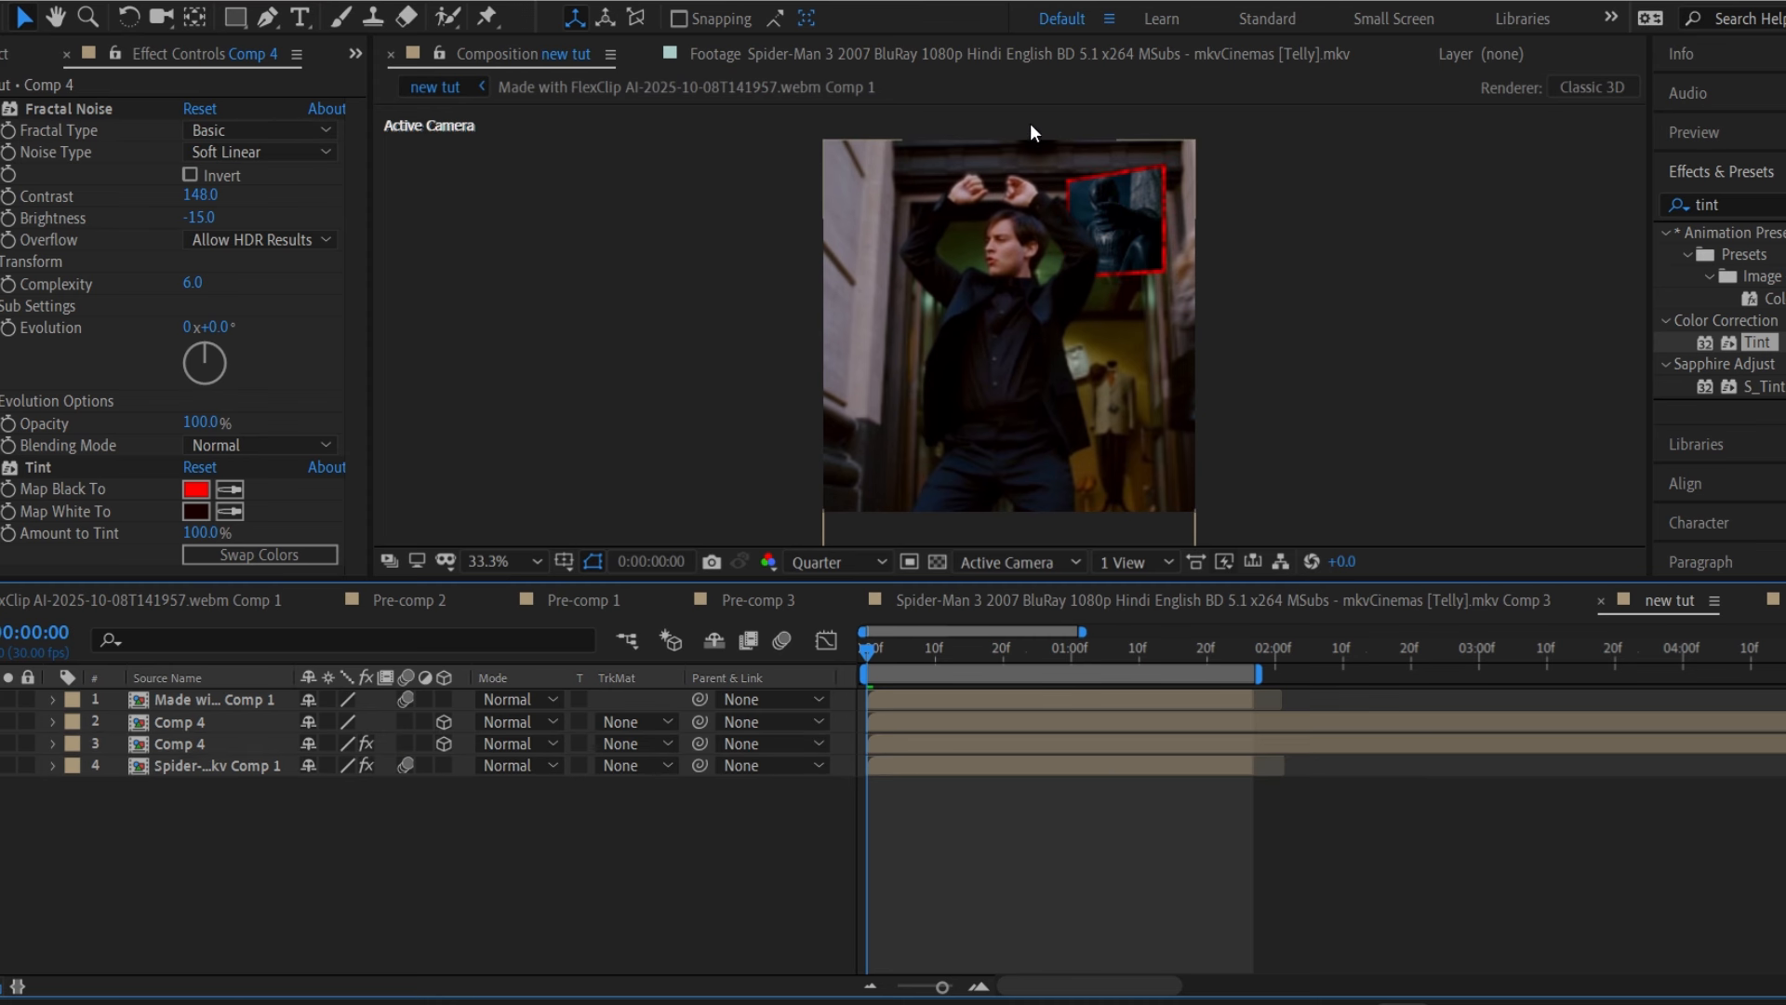
key(ctrl+s)
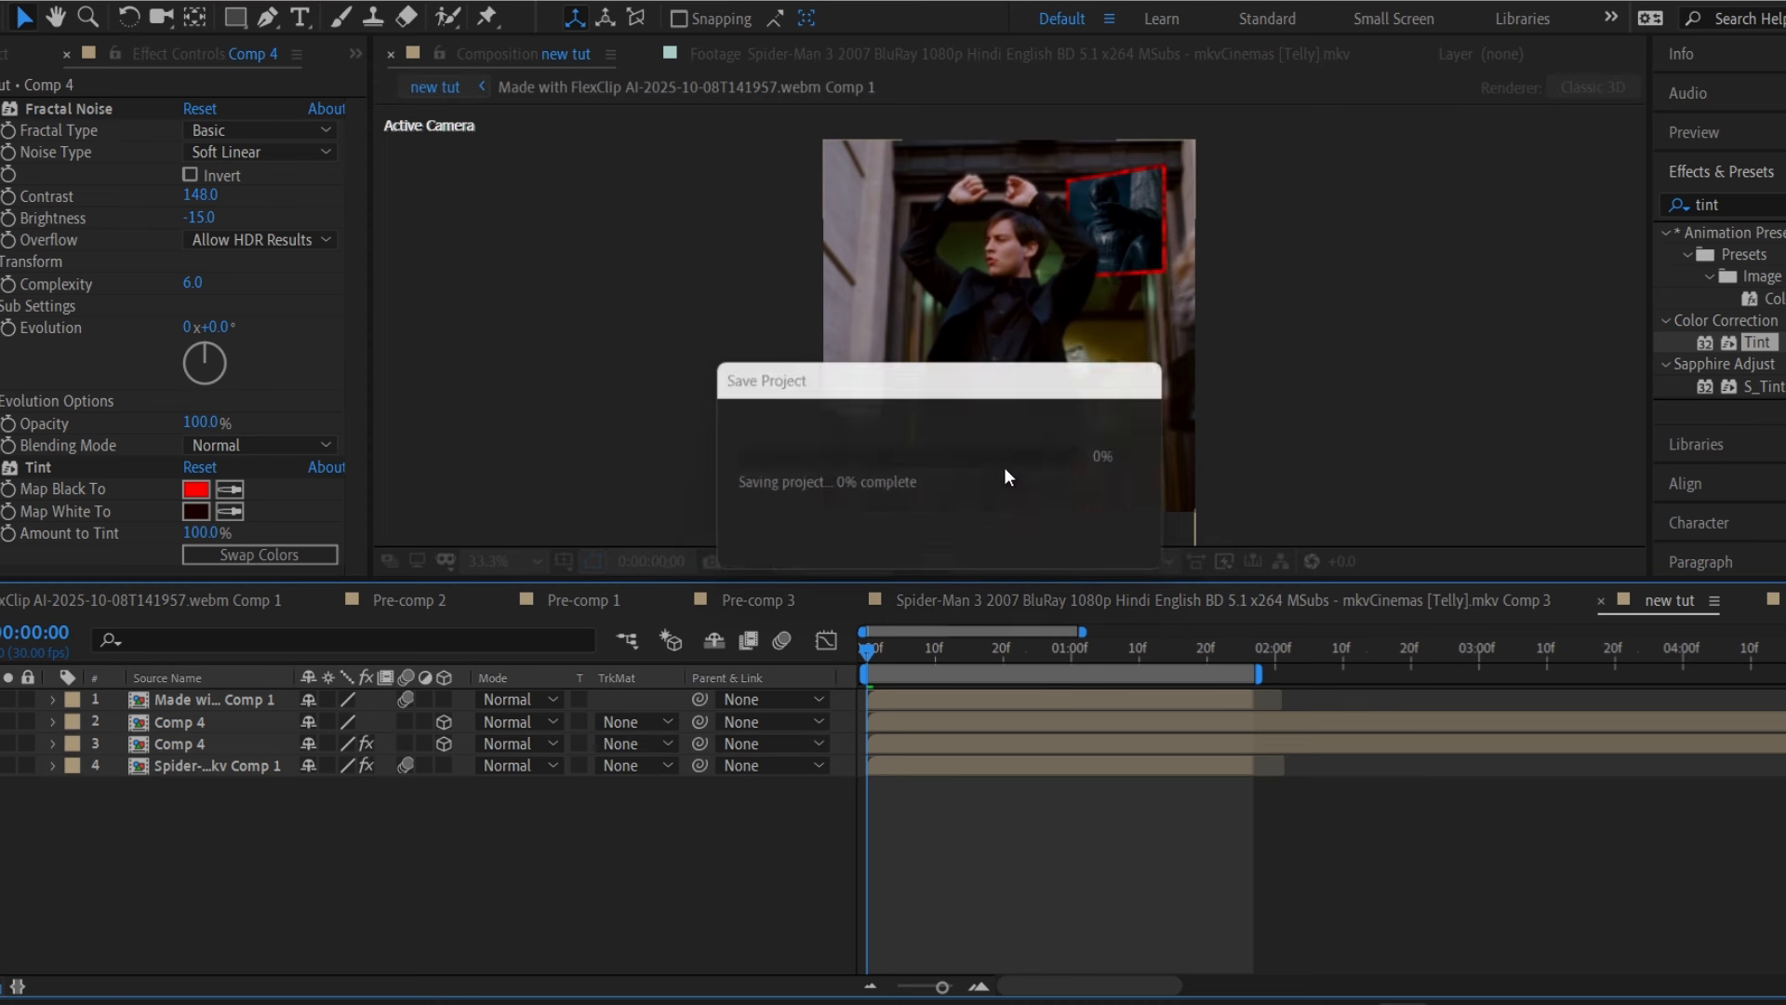
click(1021, 743)
Search 'glow' and apply the Stylize Glow effect to layer 3 Comp 4.
drag(1742, 204, 1639, 193)
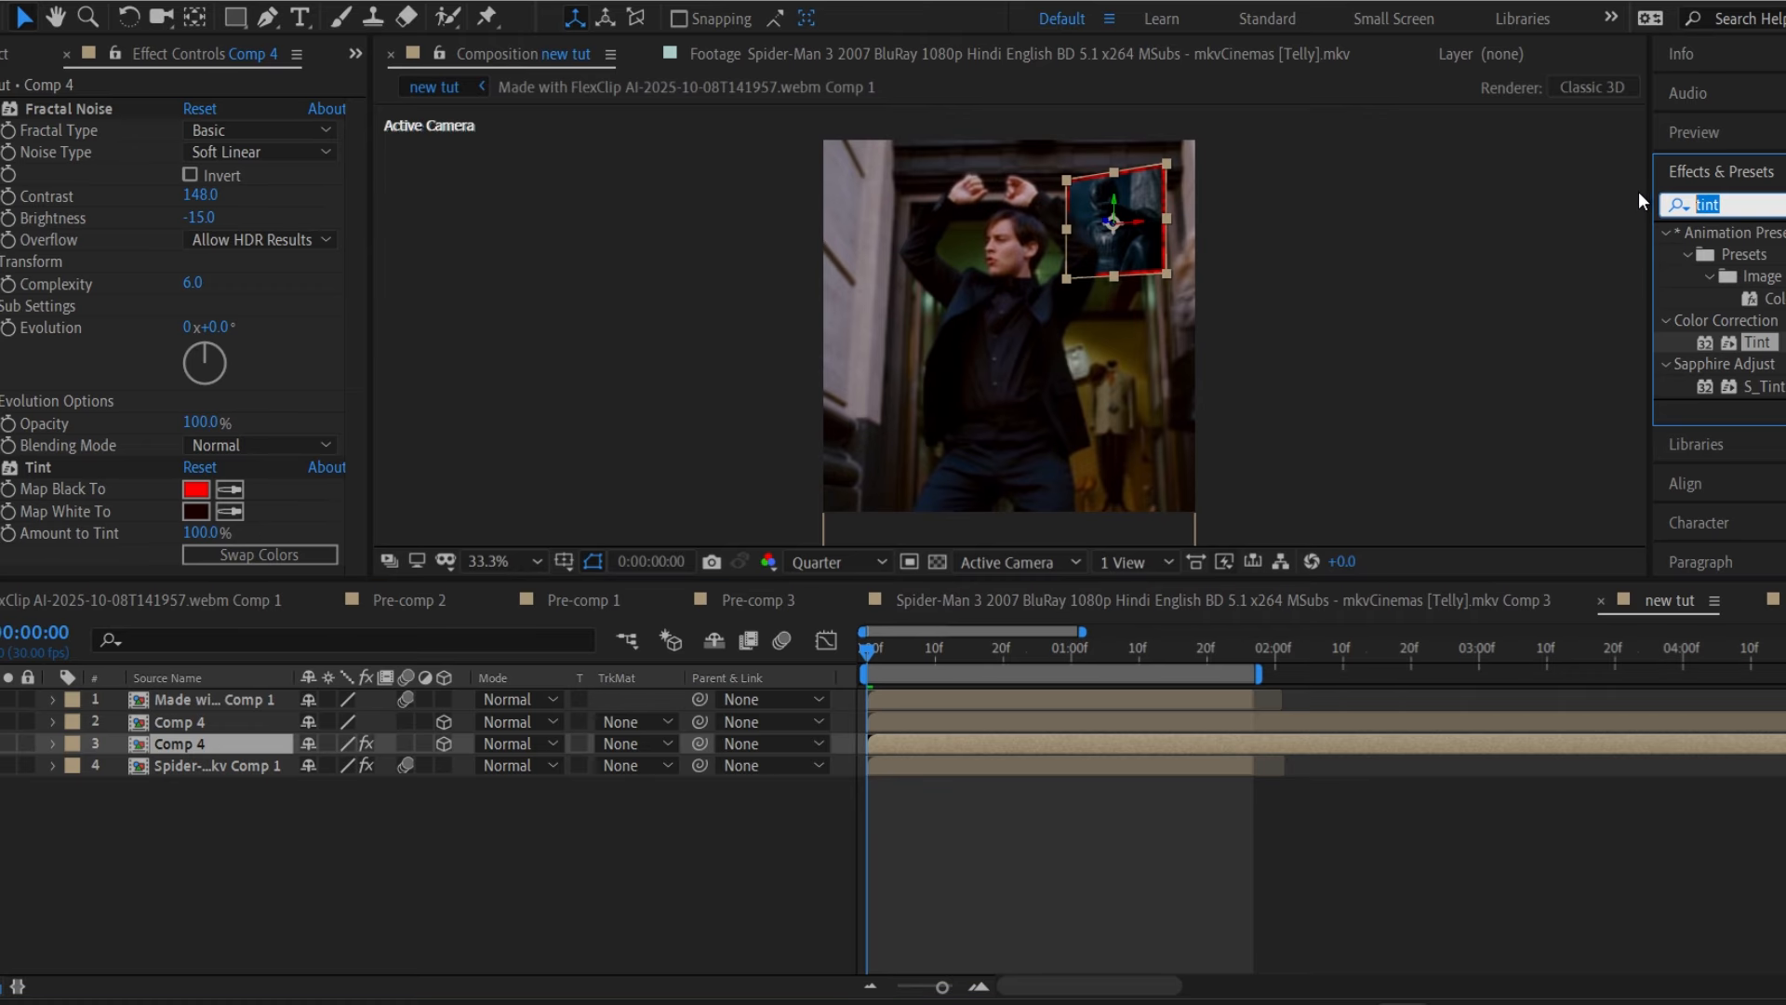
text(glow)
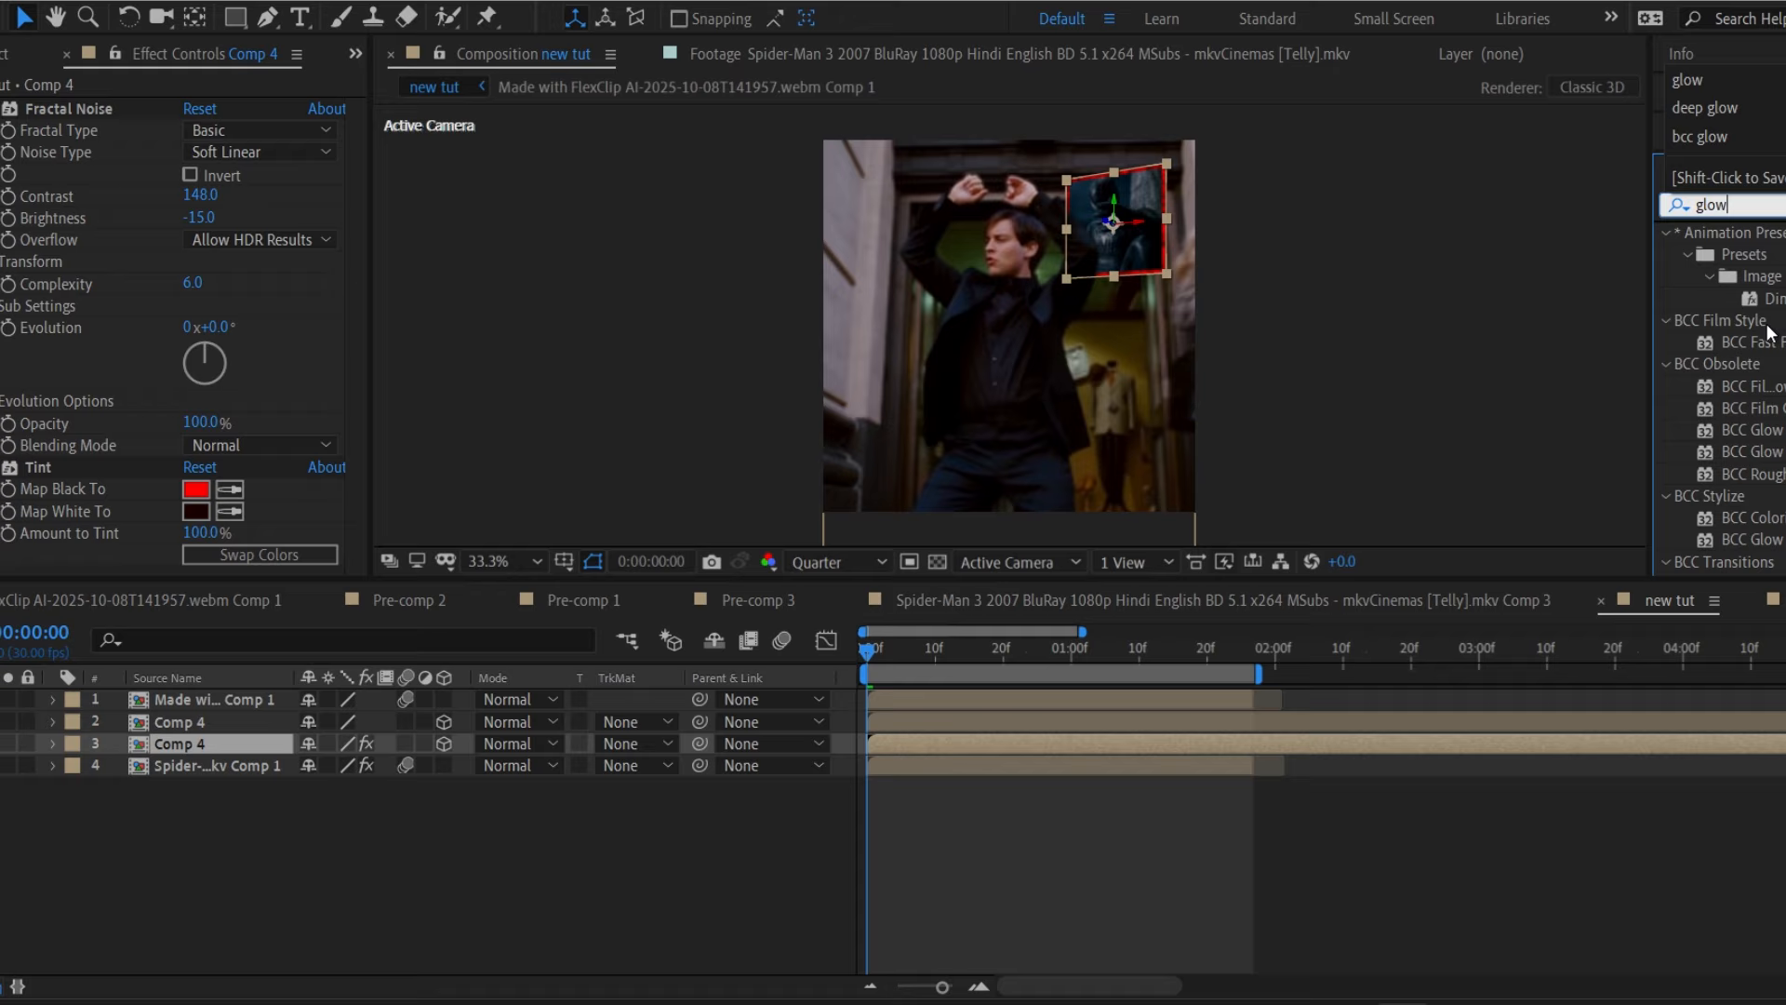
scroll(1757, 465, down, 5)
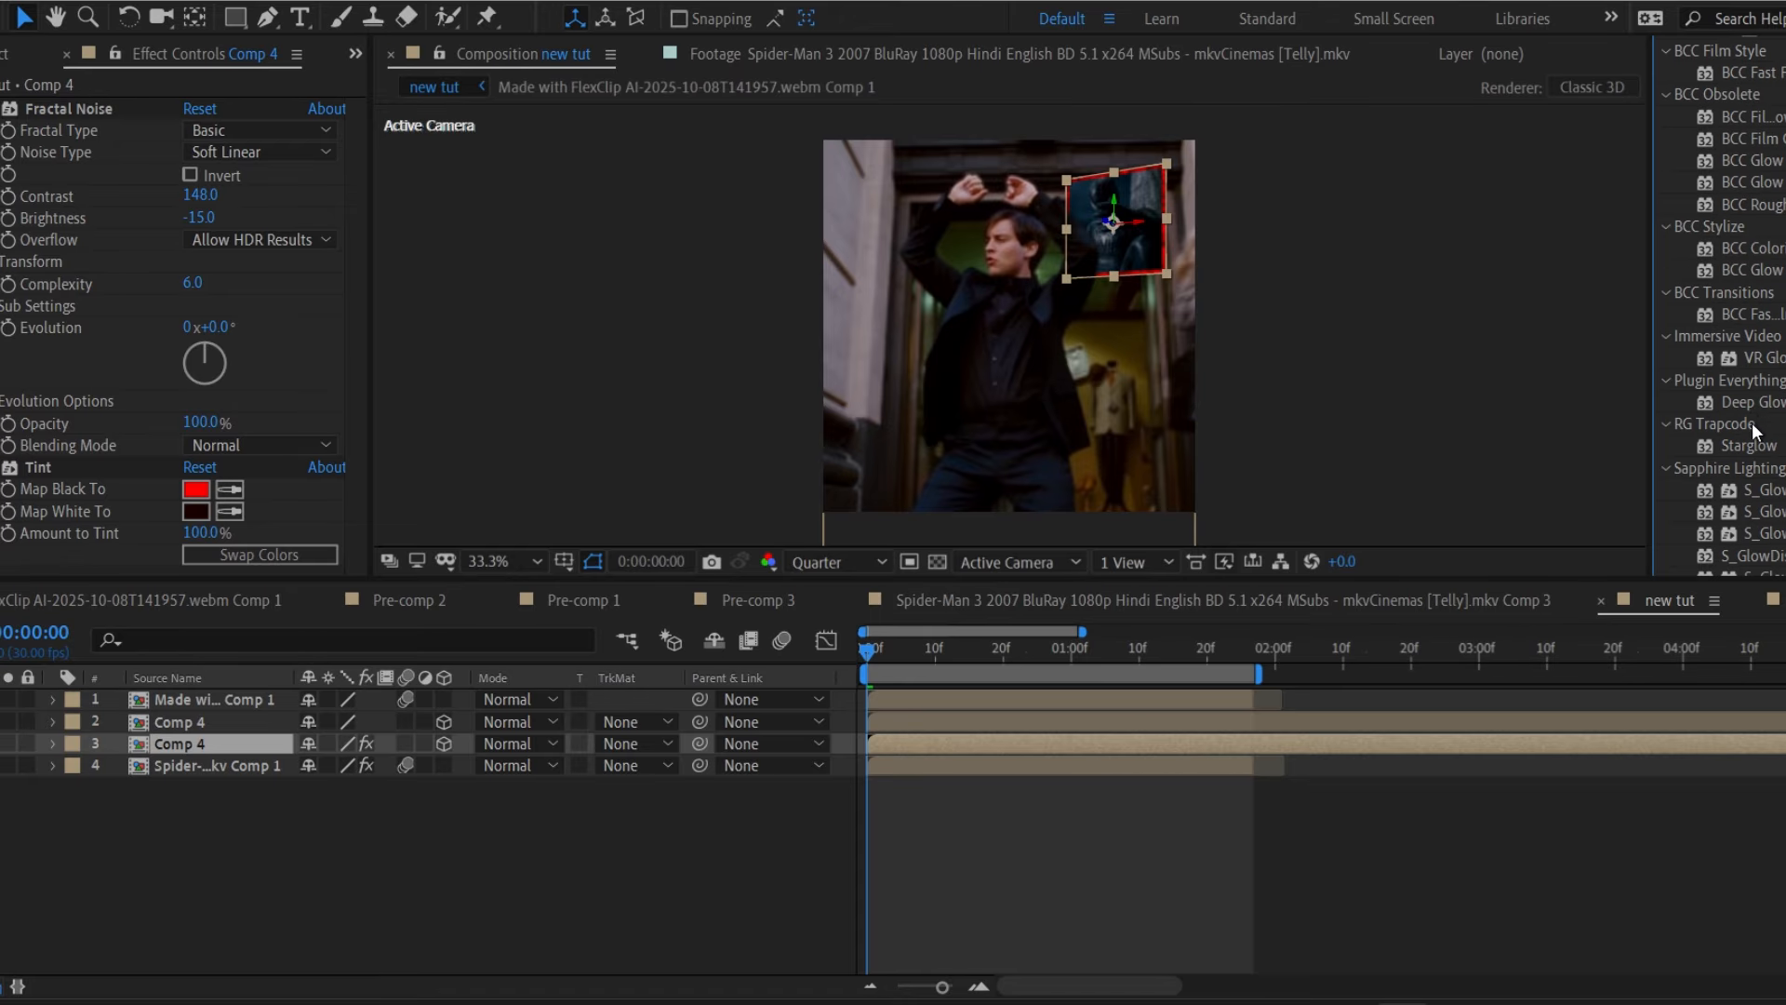
double_click(1762, 506)
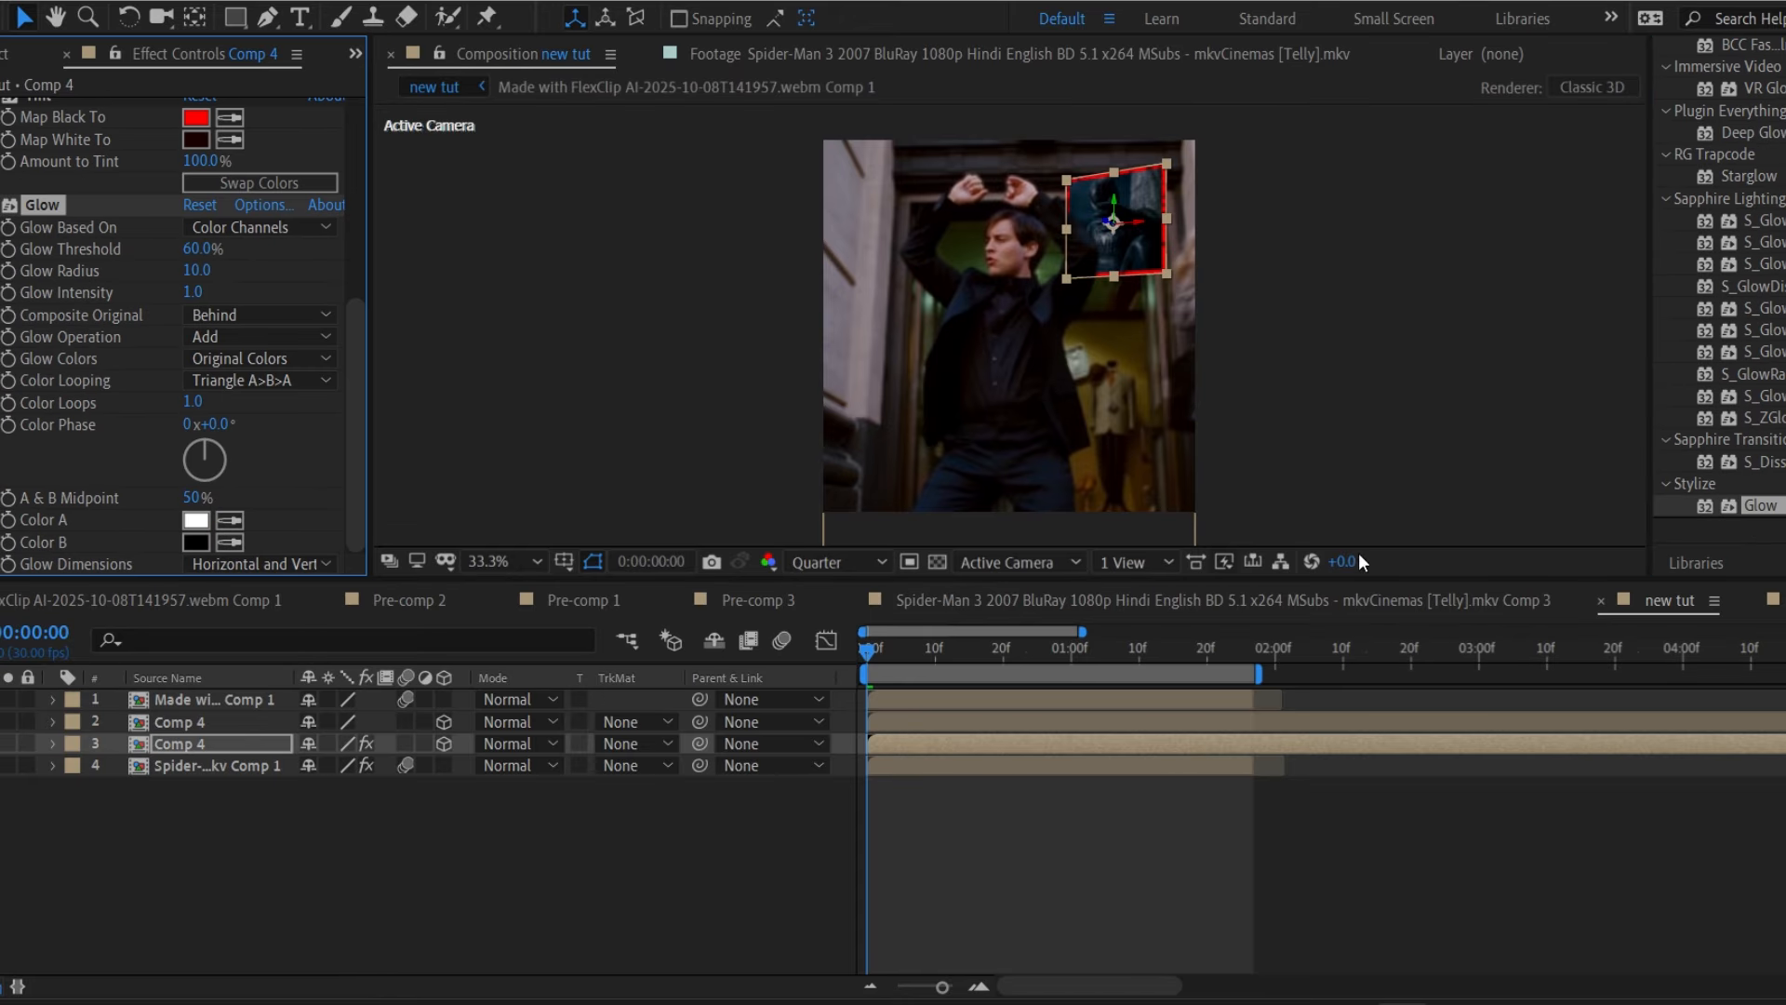
Set Glow intensity to 0.5 after trying 5, and raise the Glow threshold.
click(192, 293)
text(5)
key(Return)
key(slash)
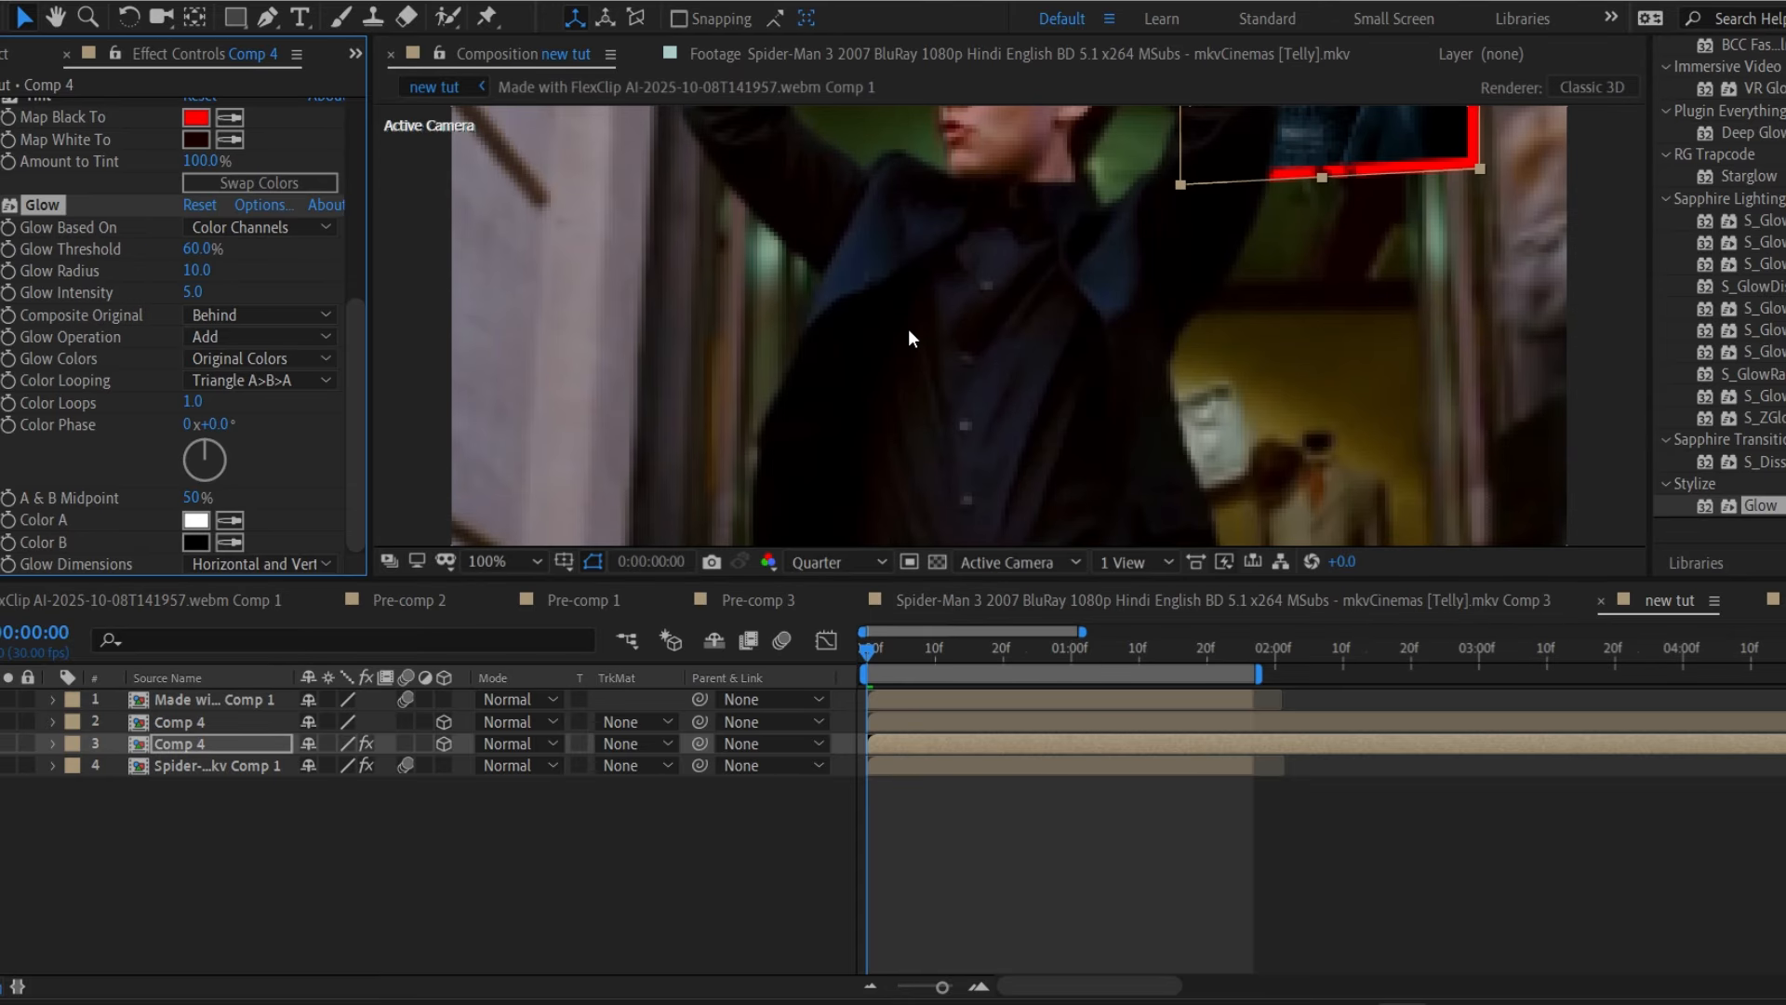
key(comma)
key(comma)
drag(1161, 293, 1099, 393)
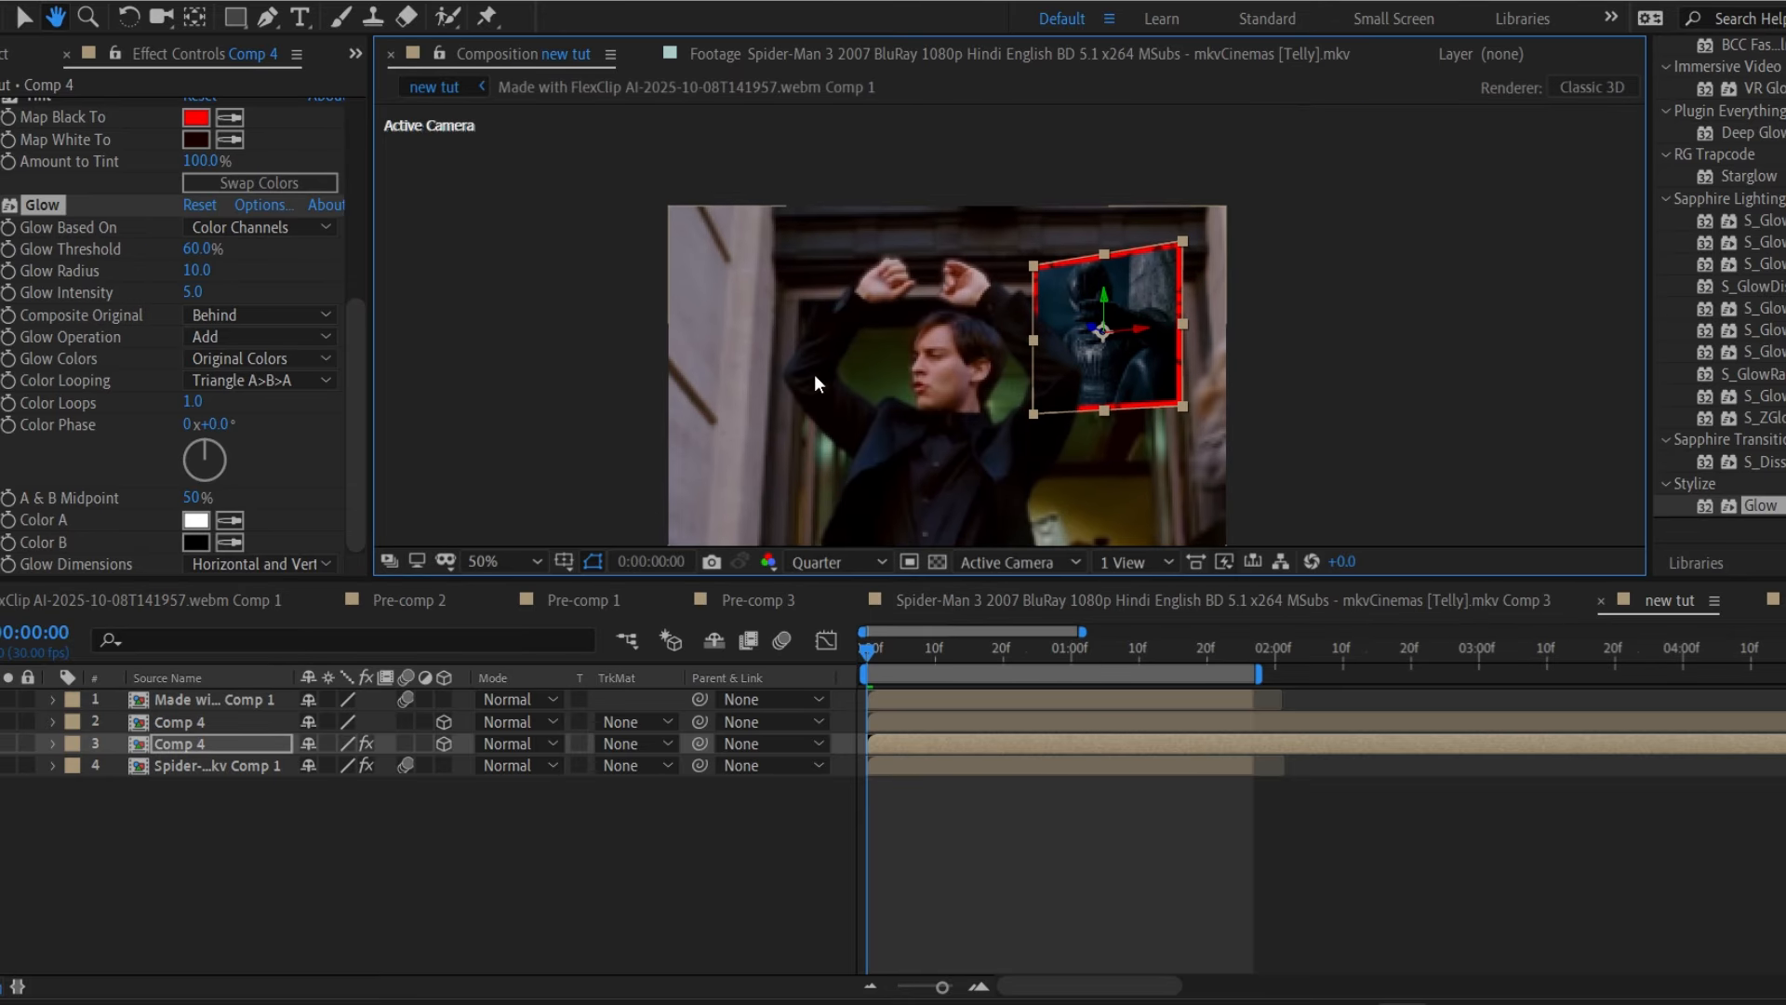
drag(198, 251, 221, 249)
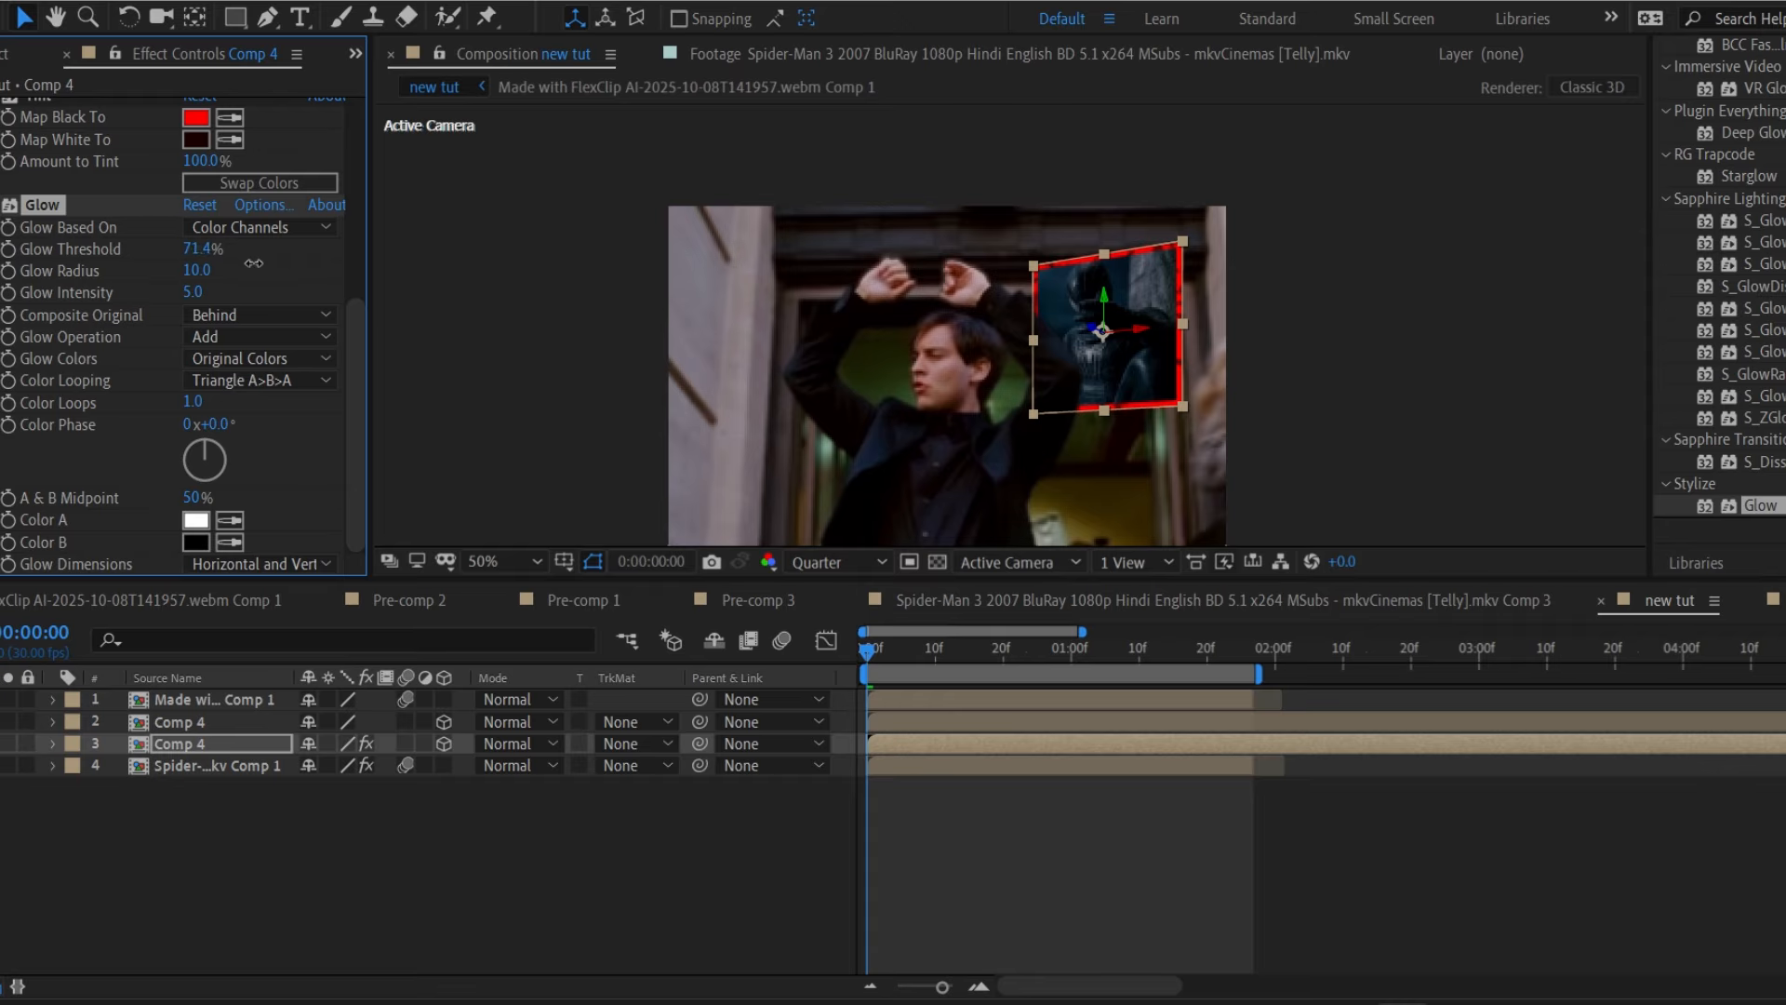
click(197, 293)
text(0.5)
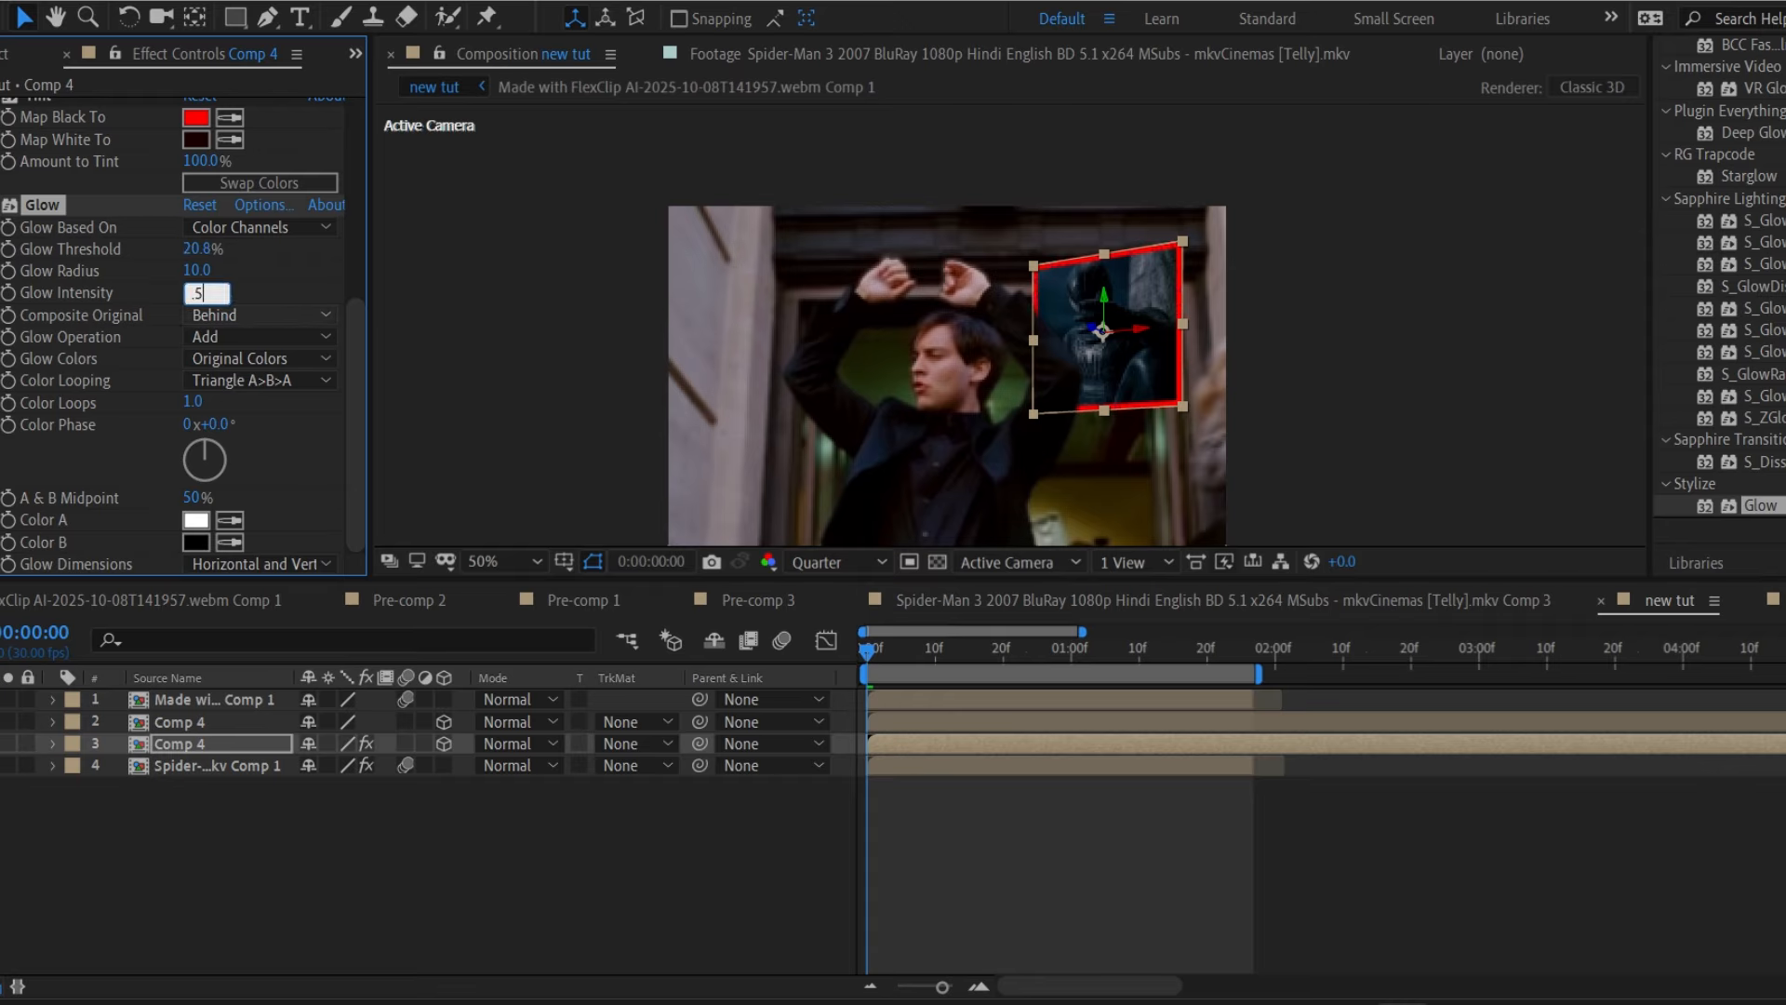
key(Return)
drag(195, 249, 407, 278)
Switch the preview to Full resolution and enlarge the inset to 31% to thicken its border.
click(841, 563)
click(837, 614)
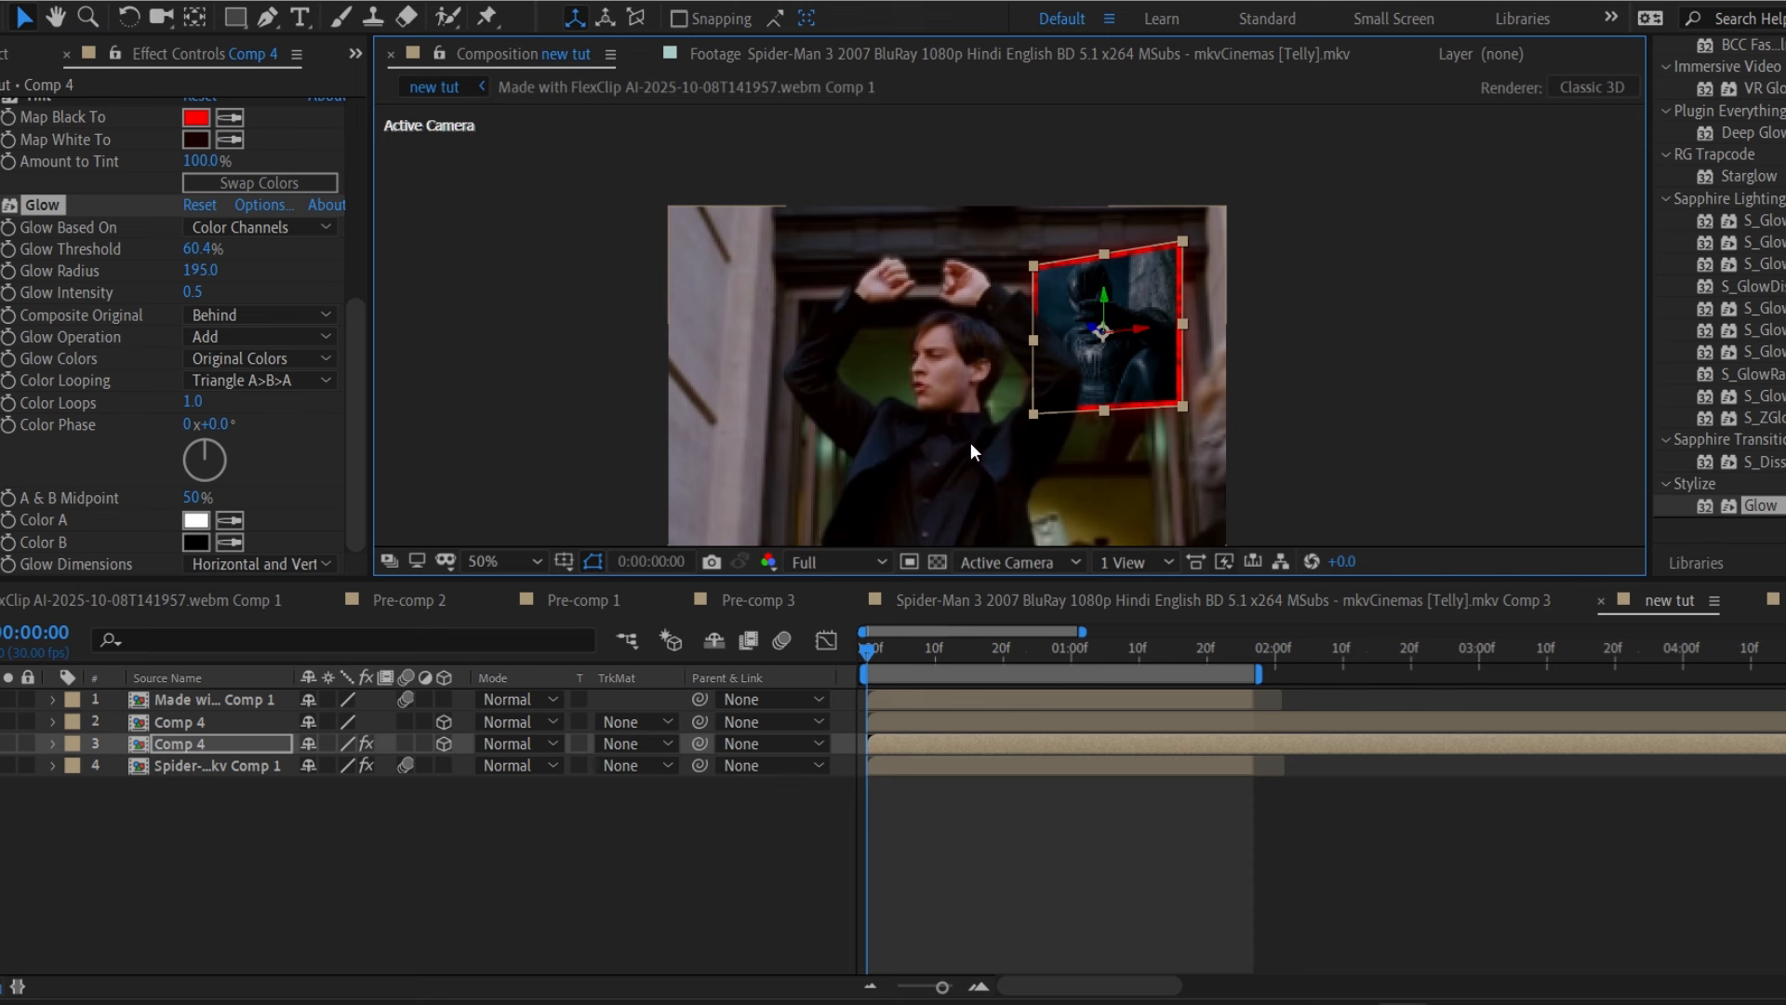
key(s)
drag(335, 766, 346, 765)
key(s)
click(940, 877)
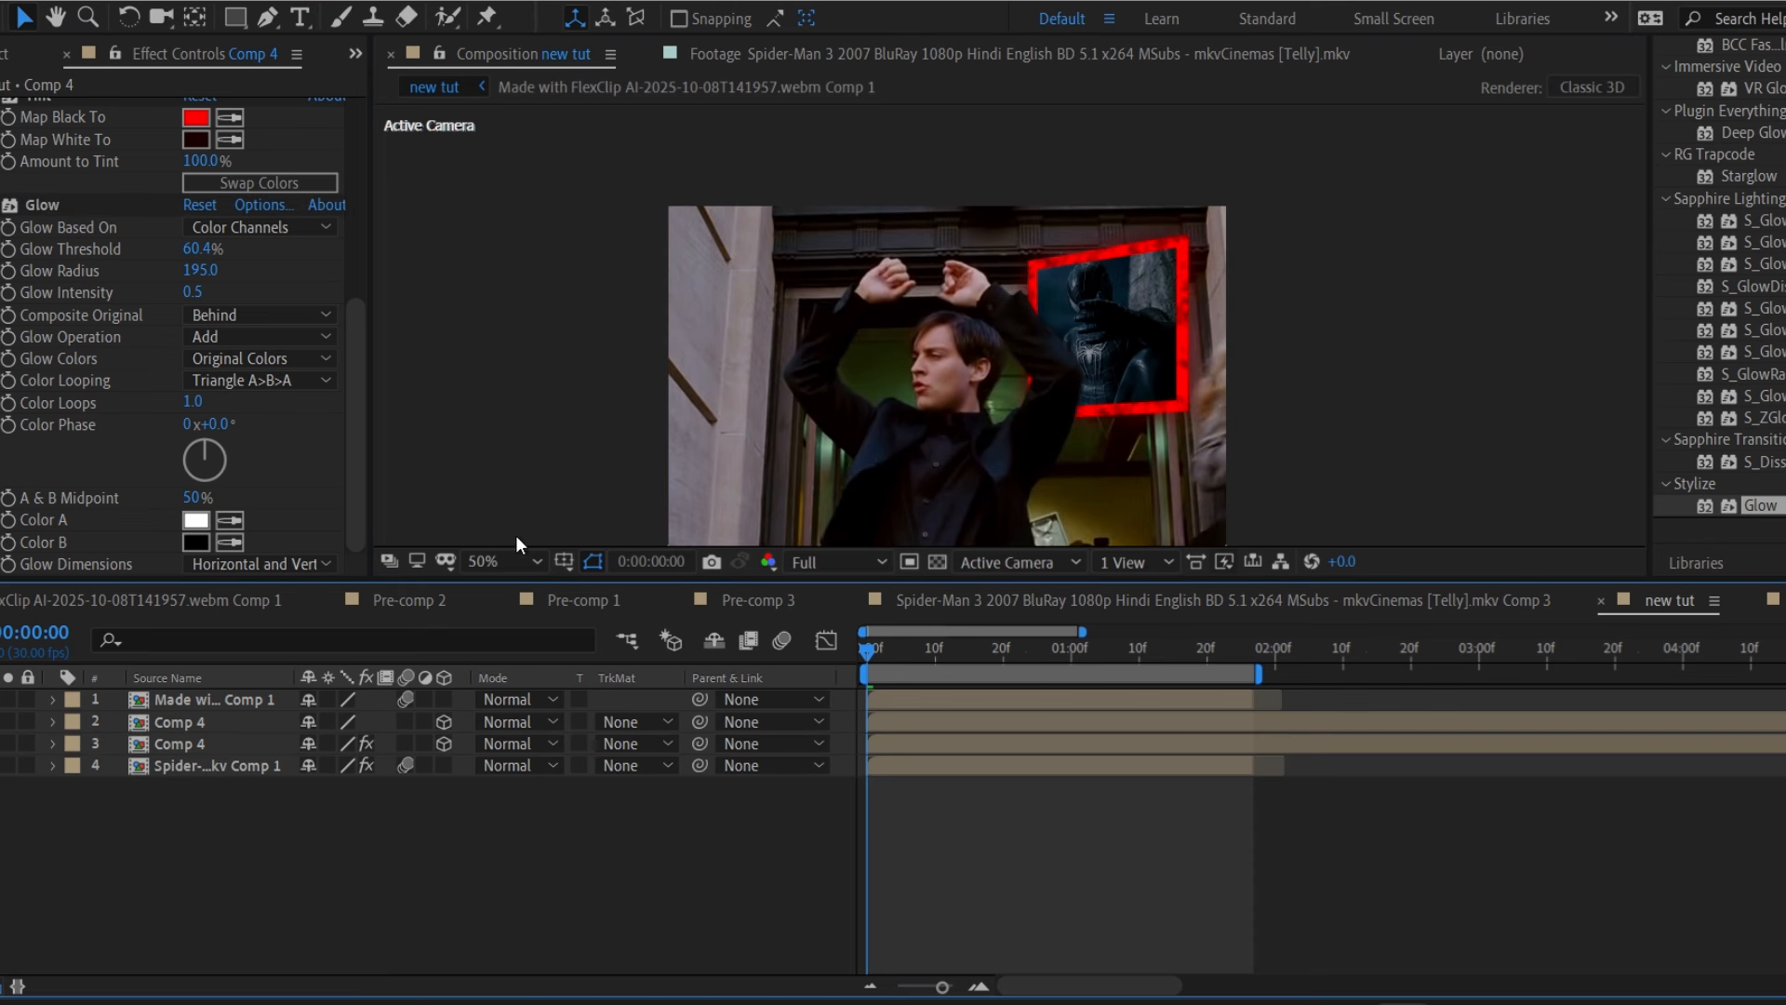
Set the viewer to 33.3% magnification and Quarter resolution.
click(503, 561)
click(503, 307)
click(884, 564)
click(800, 705)
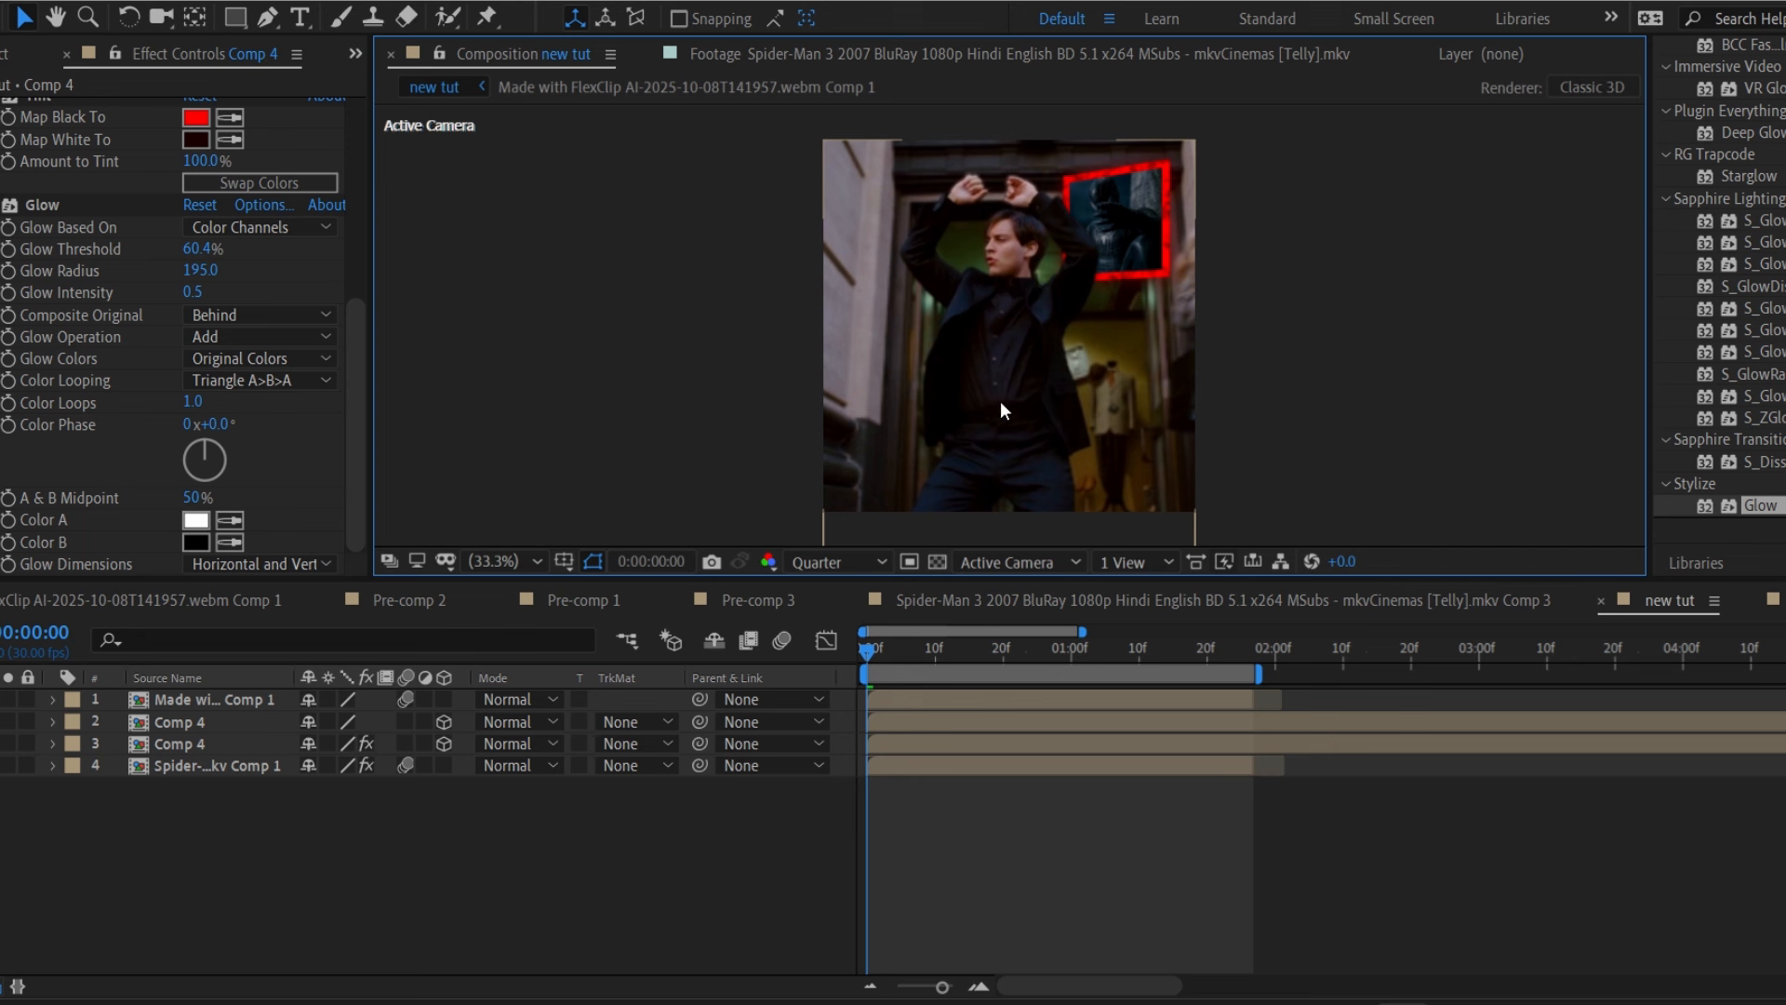
Save the project and preview the clip from frame 13.
key(ctrl+s)
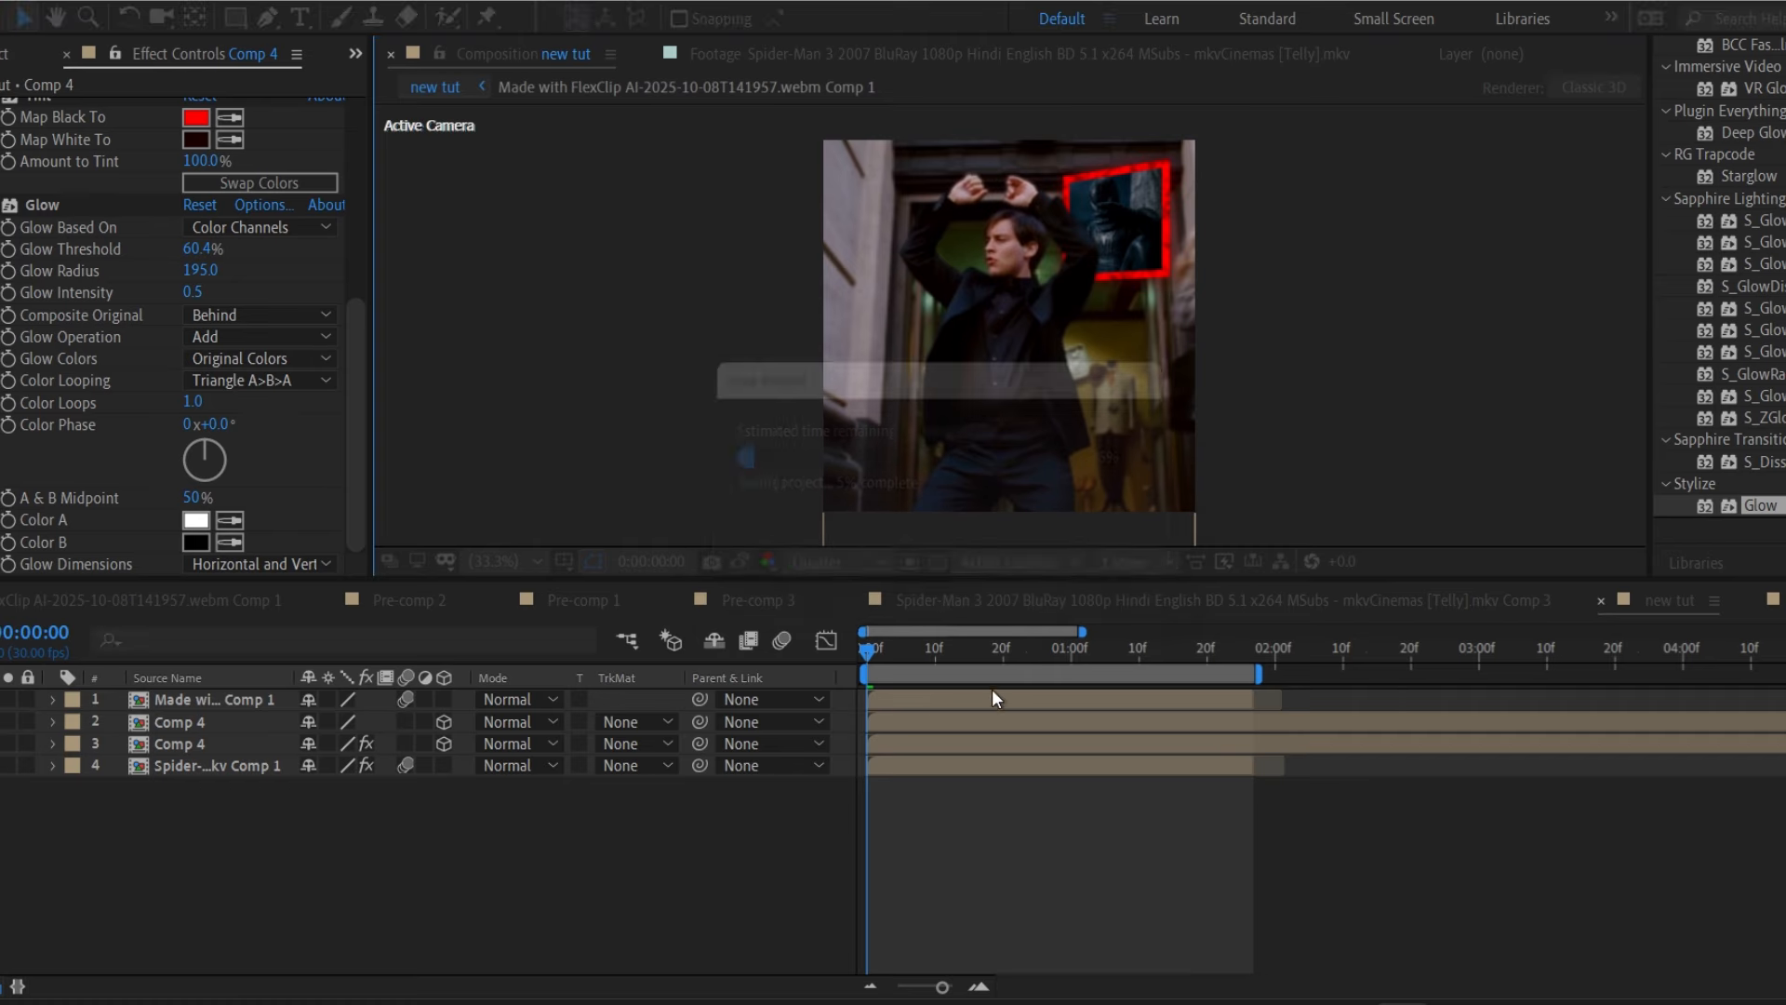
drag(906, 650, 867, 657)
key(space)
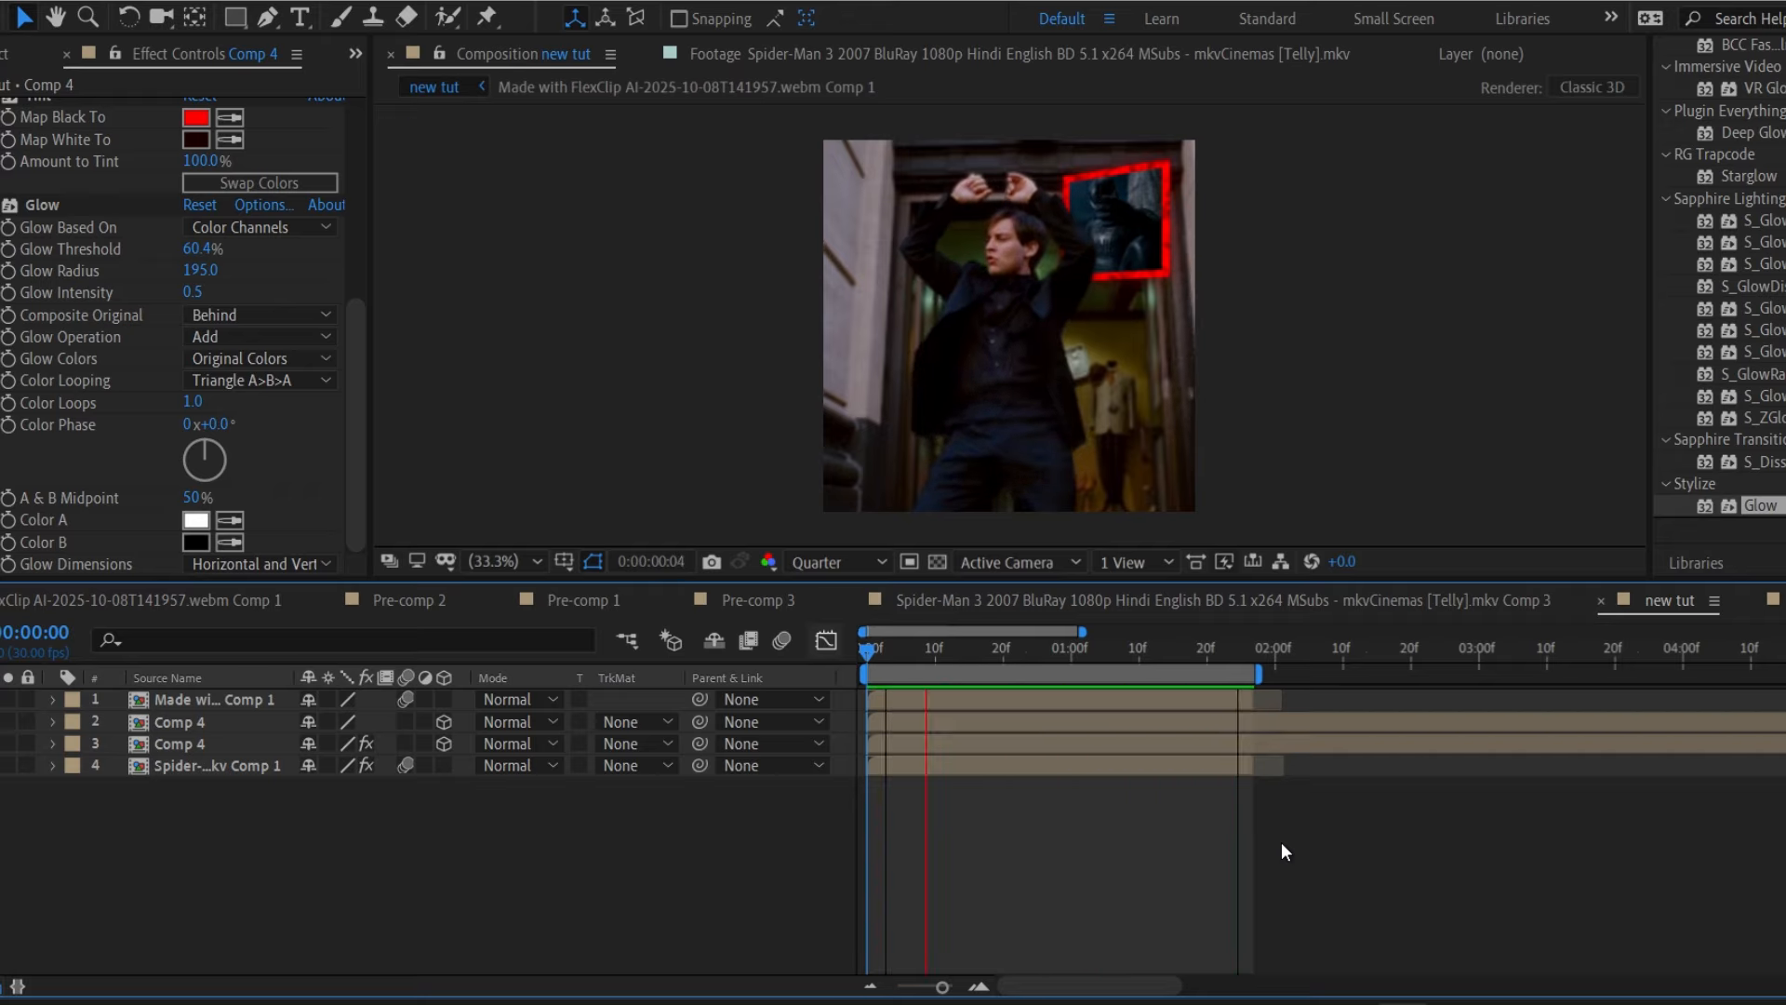
key(space)
Precompose both Comp 4 layers into a single Pre-comp 4 with Ctrl+Shift+C.
click(1120, 738)
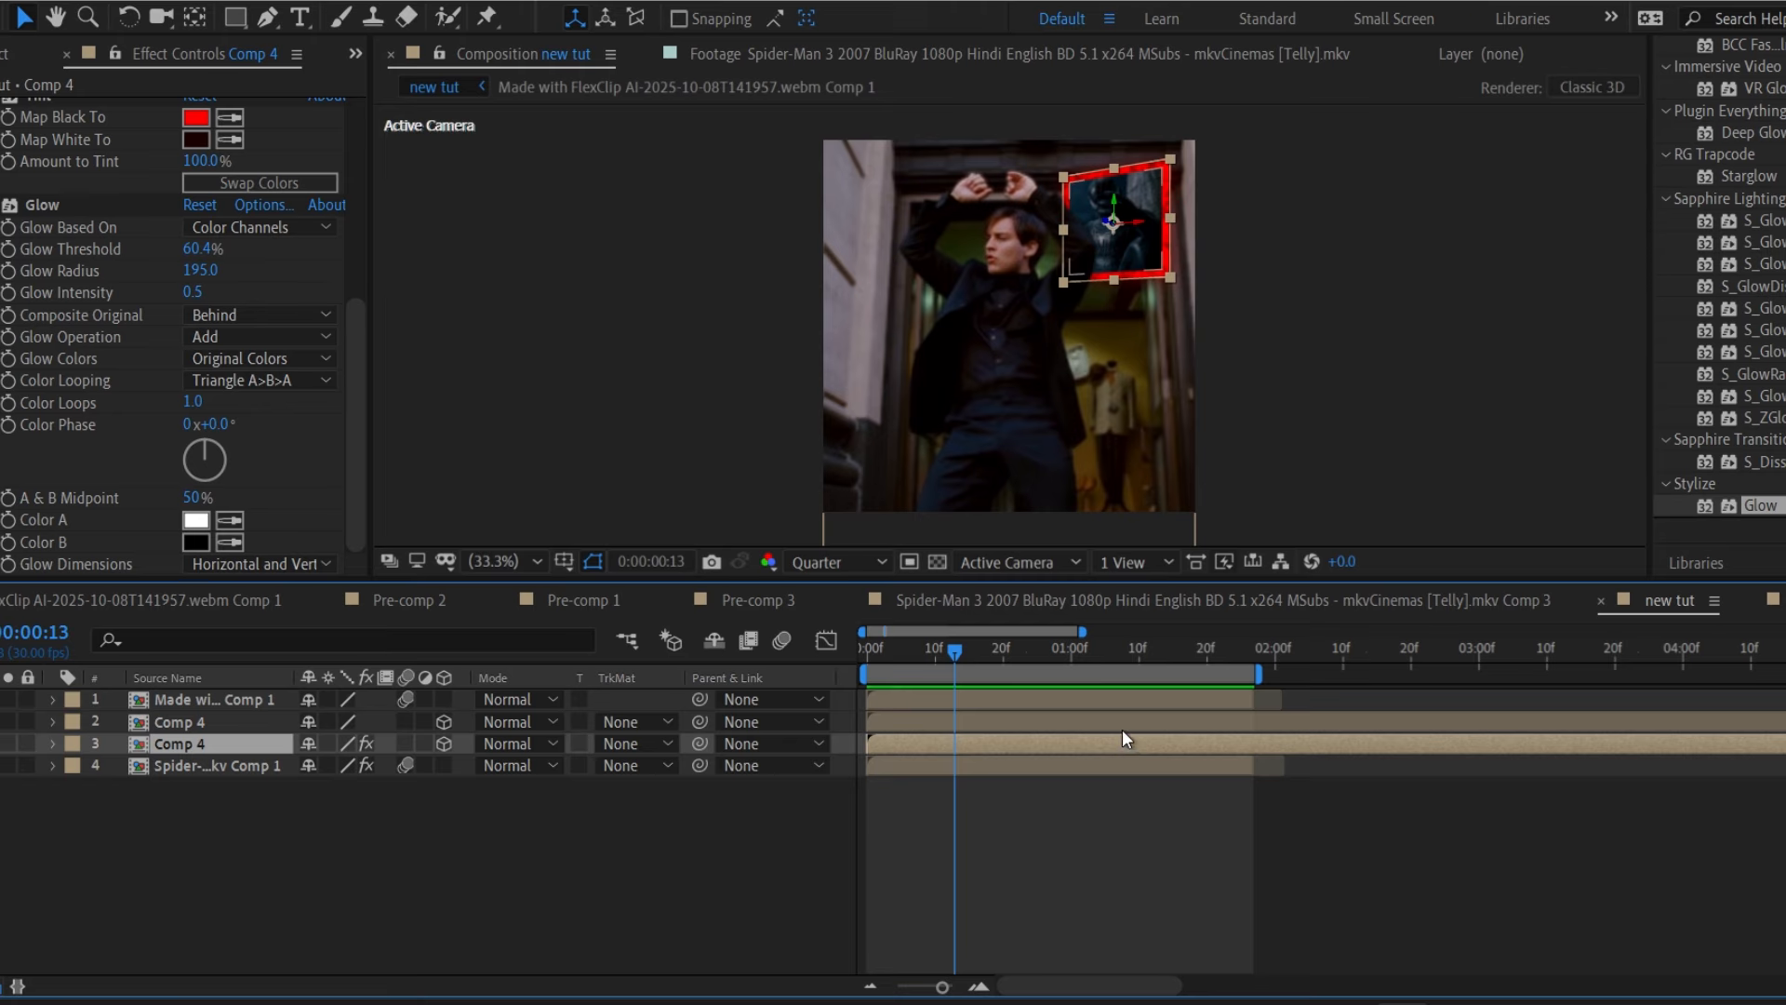
shift+click(1122, 729)
key(ctrl+shift+c)
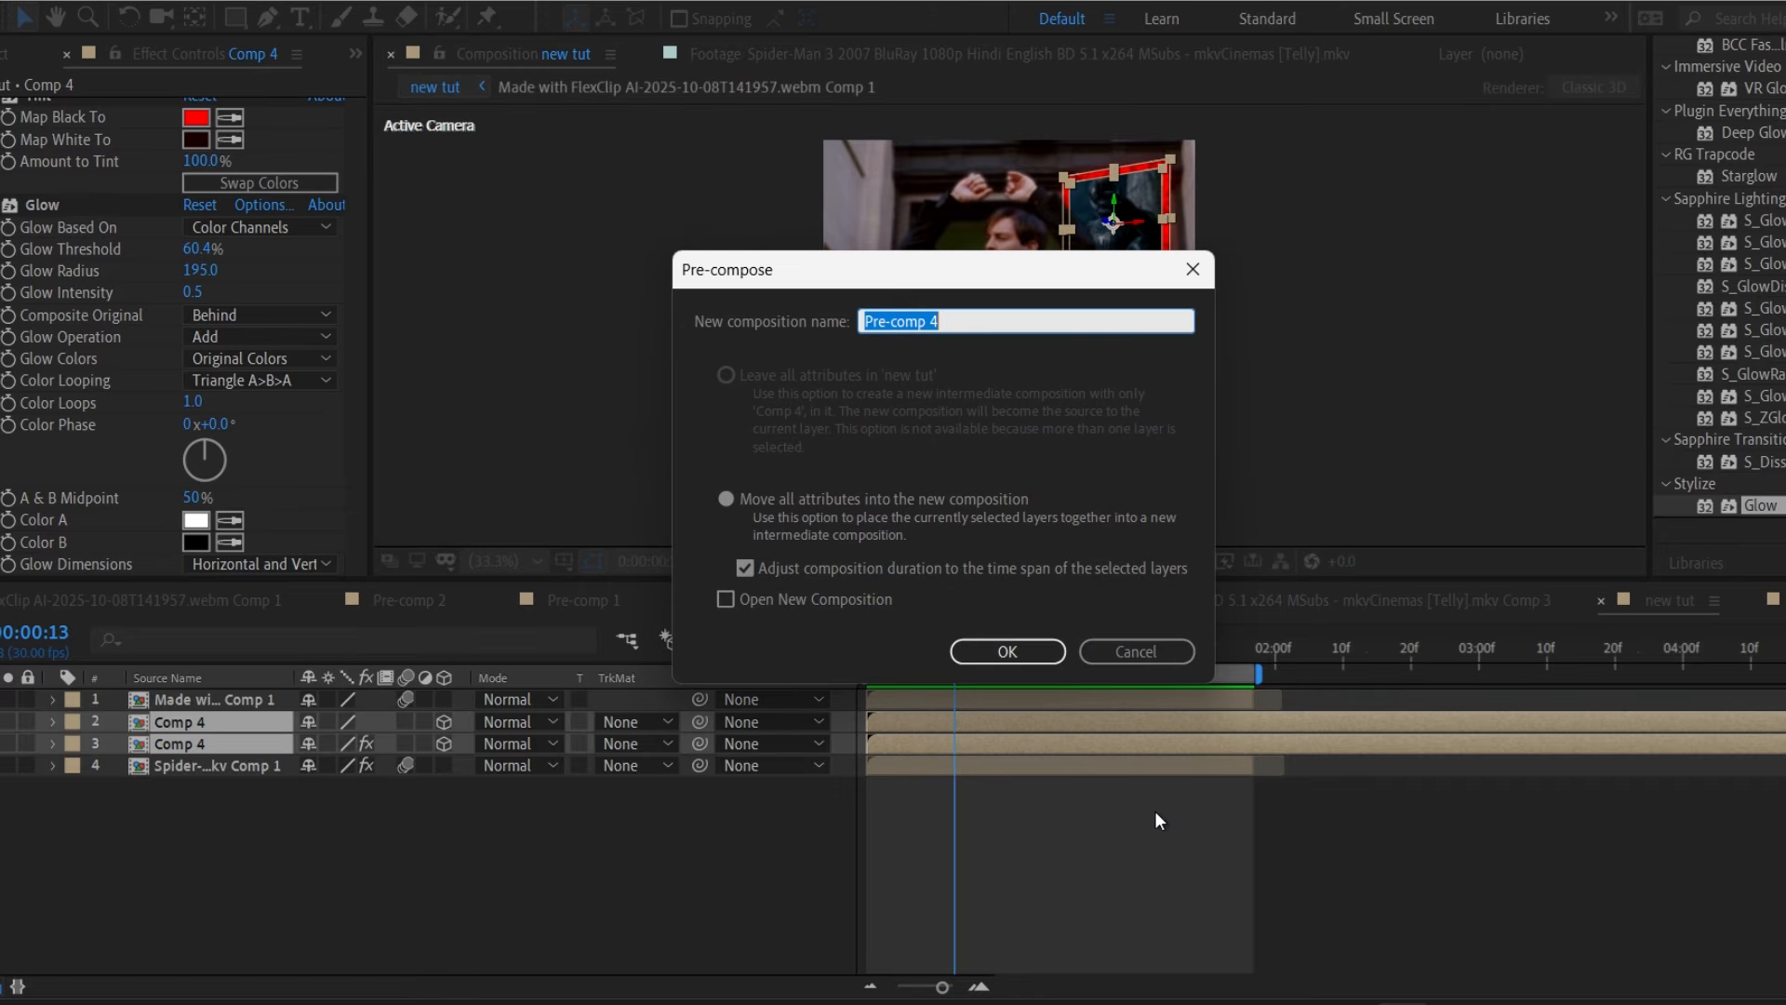
click(1004, 651)
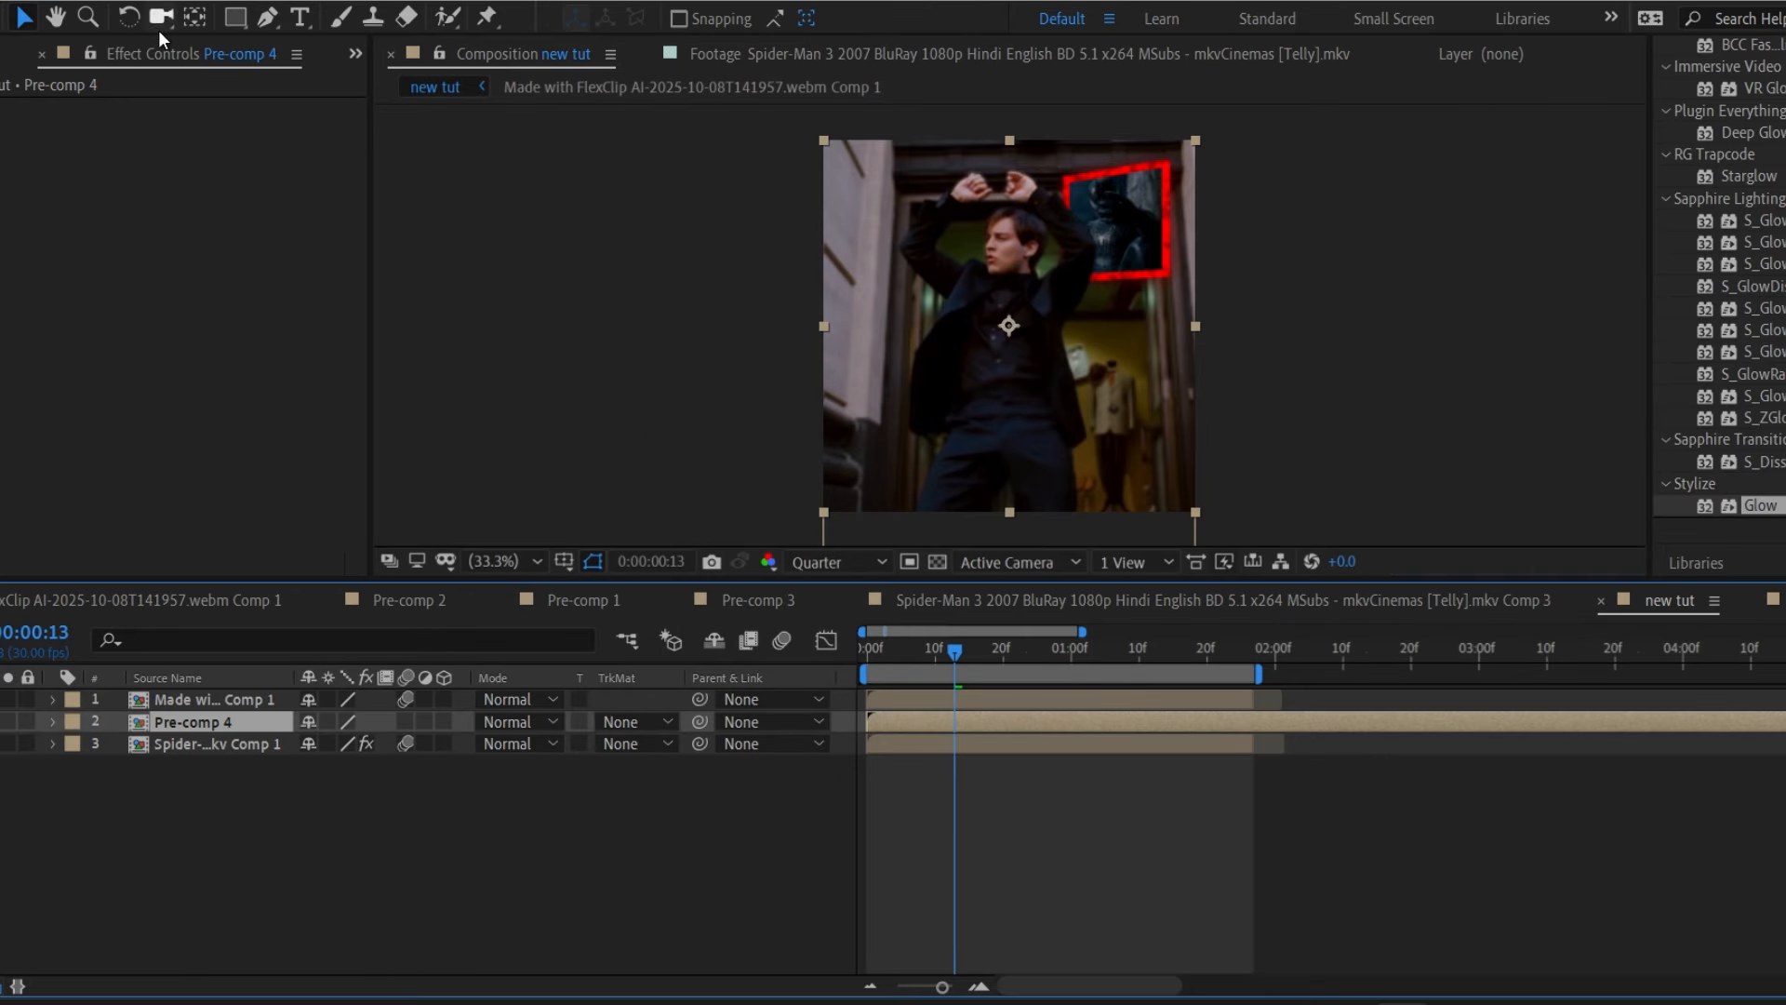
click(192, 20)
Move Pre-comp 4's anchor point onto the red inset, then fit the frame in the viewer.
key(slash)
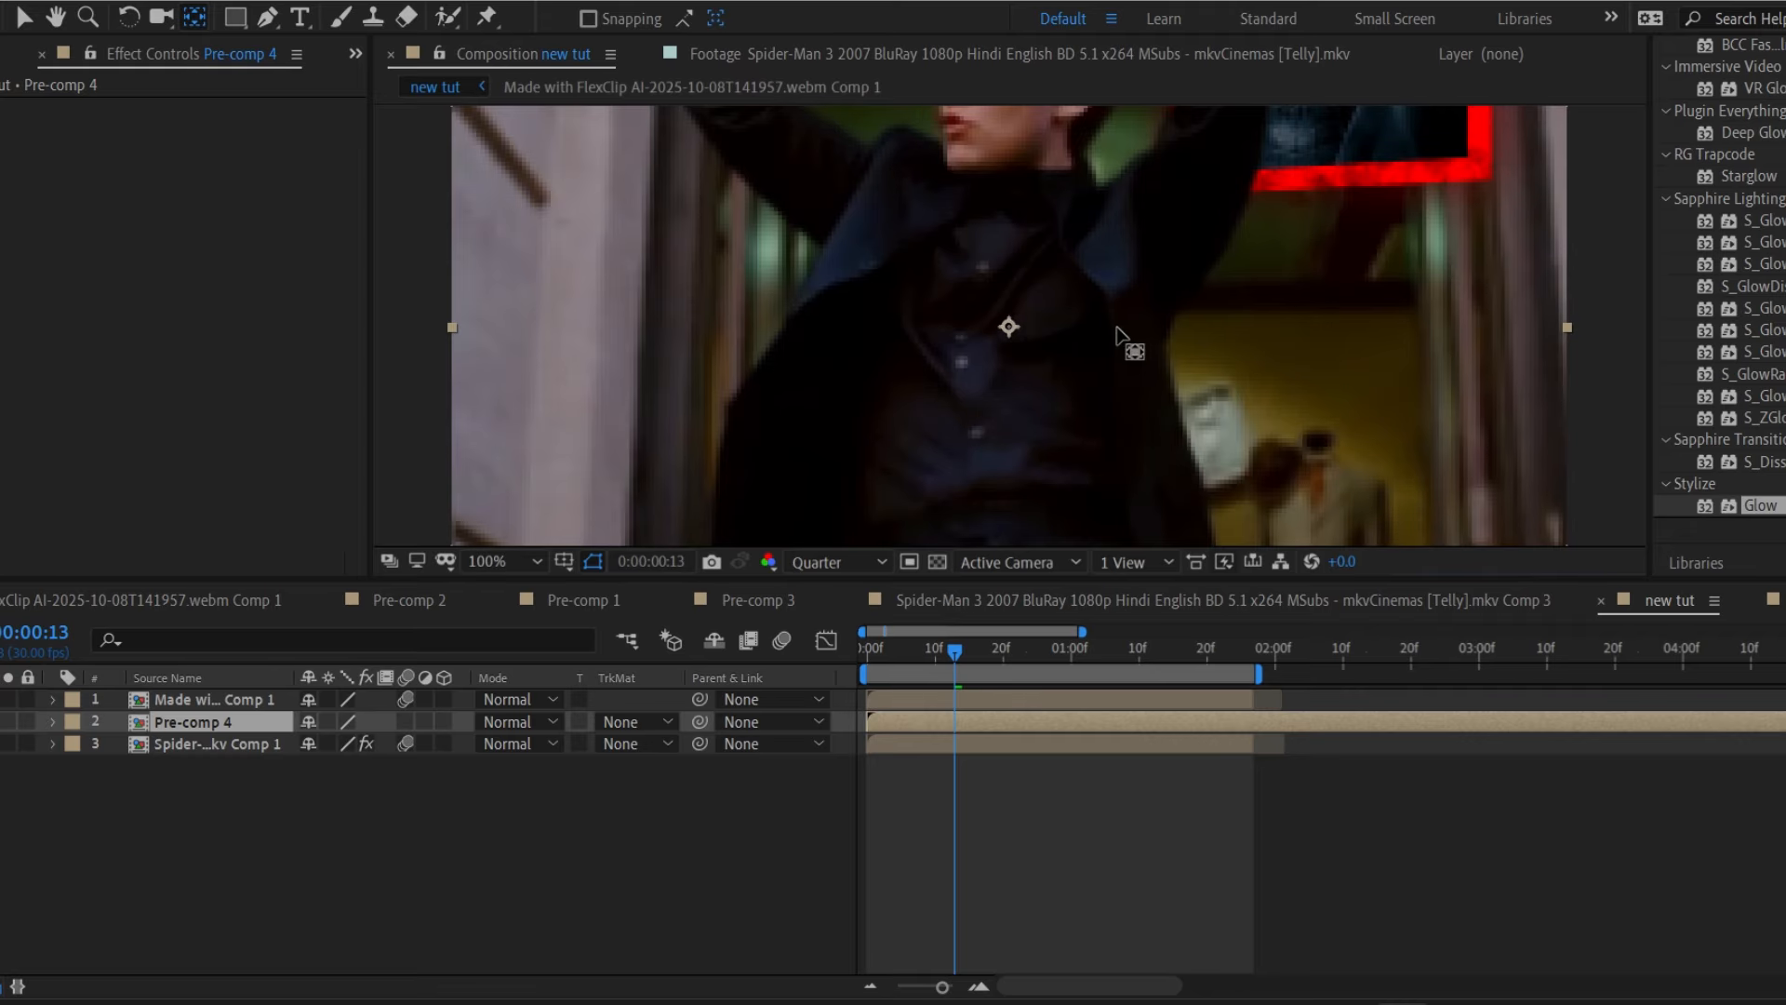
drag(1013, 330, 1193, 178)
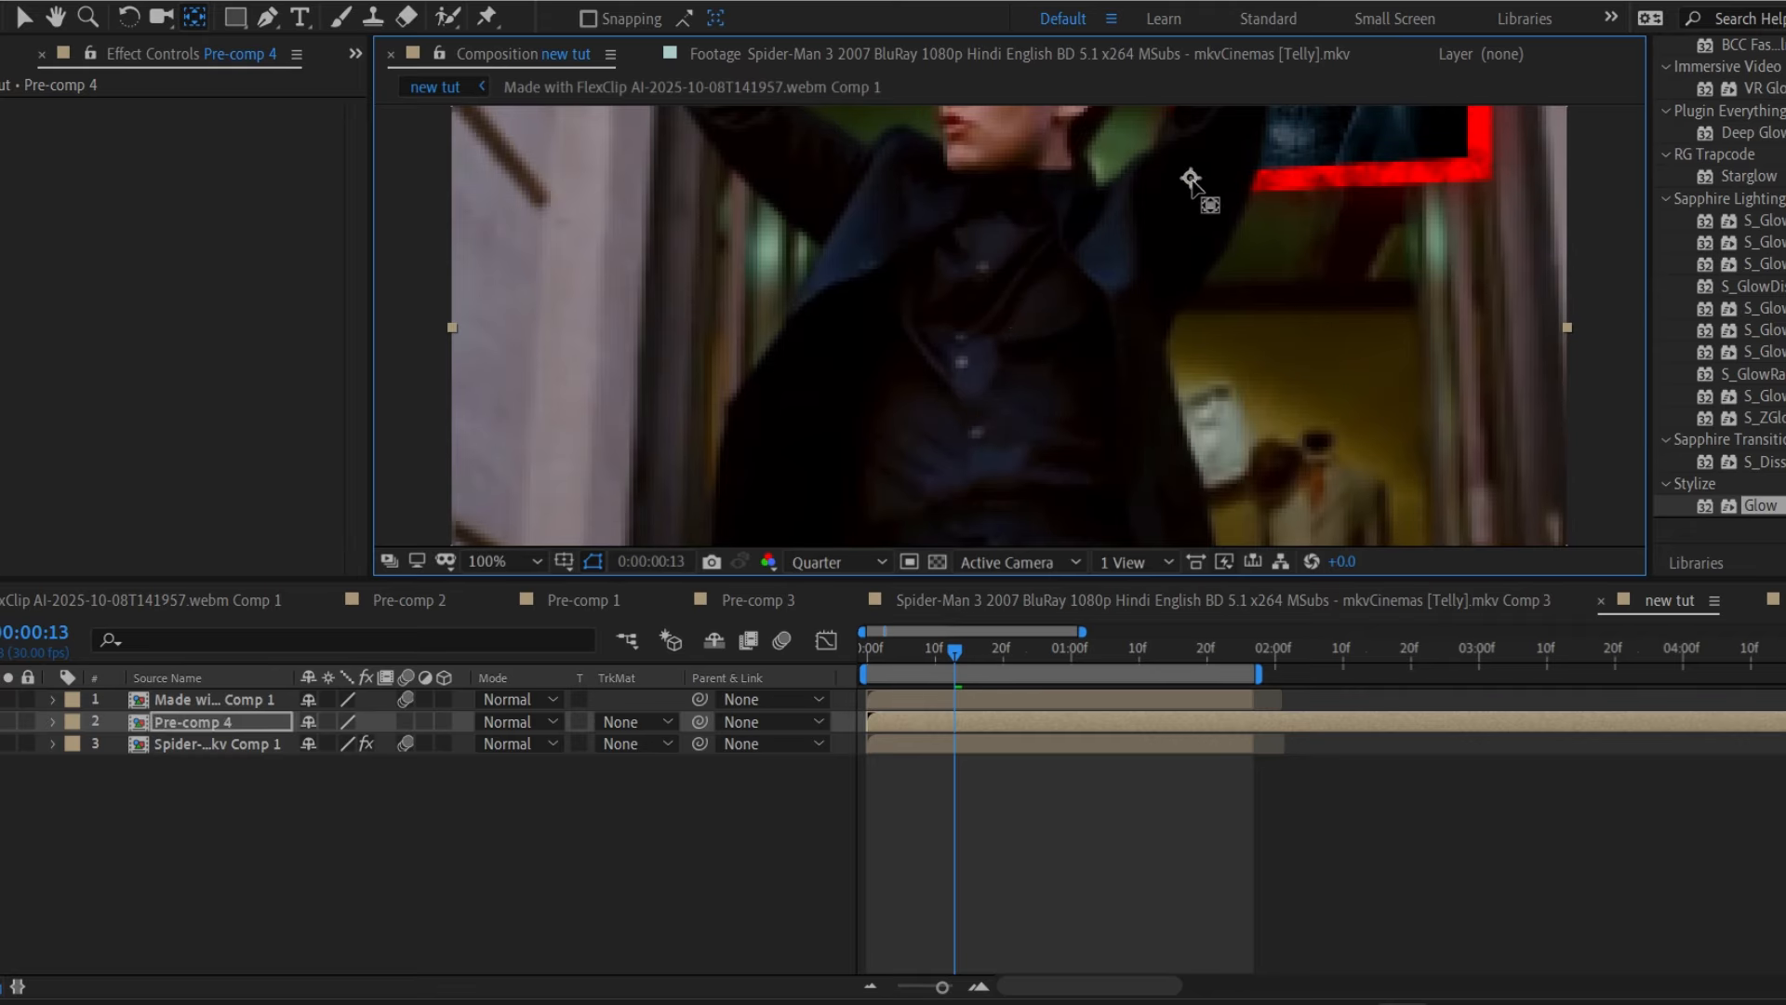
click(536, 562)
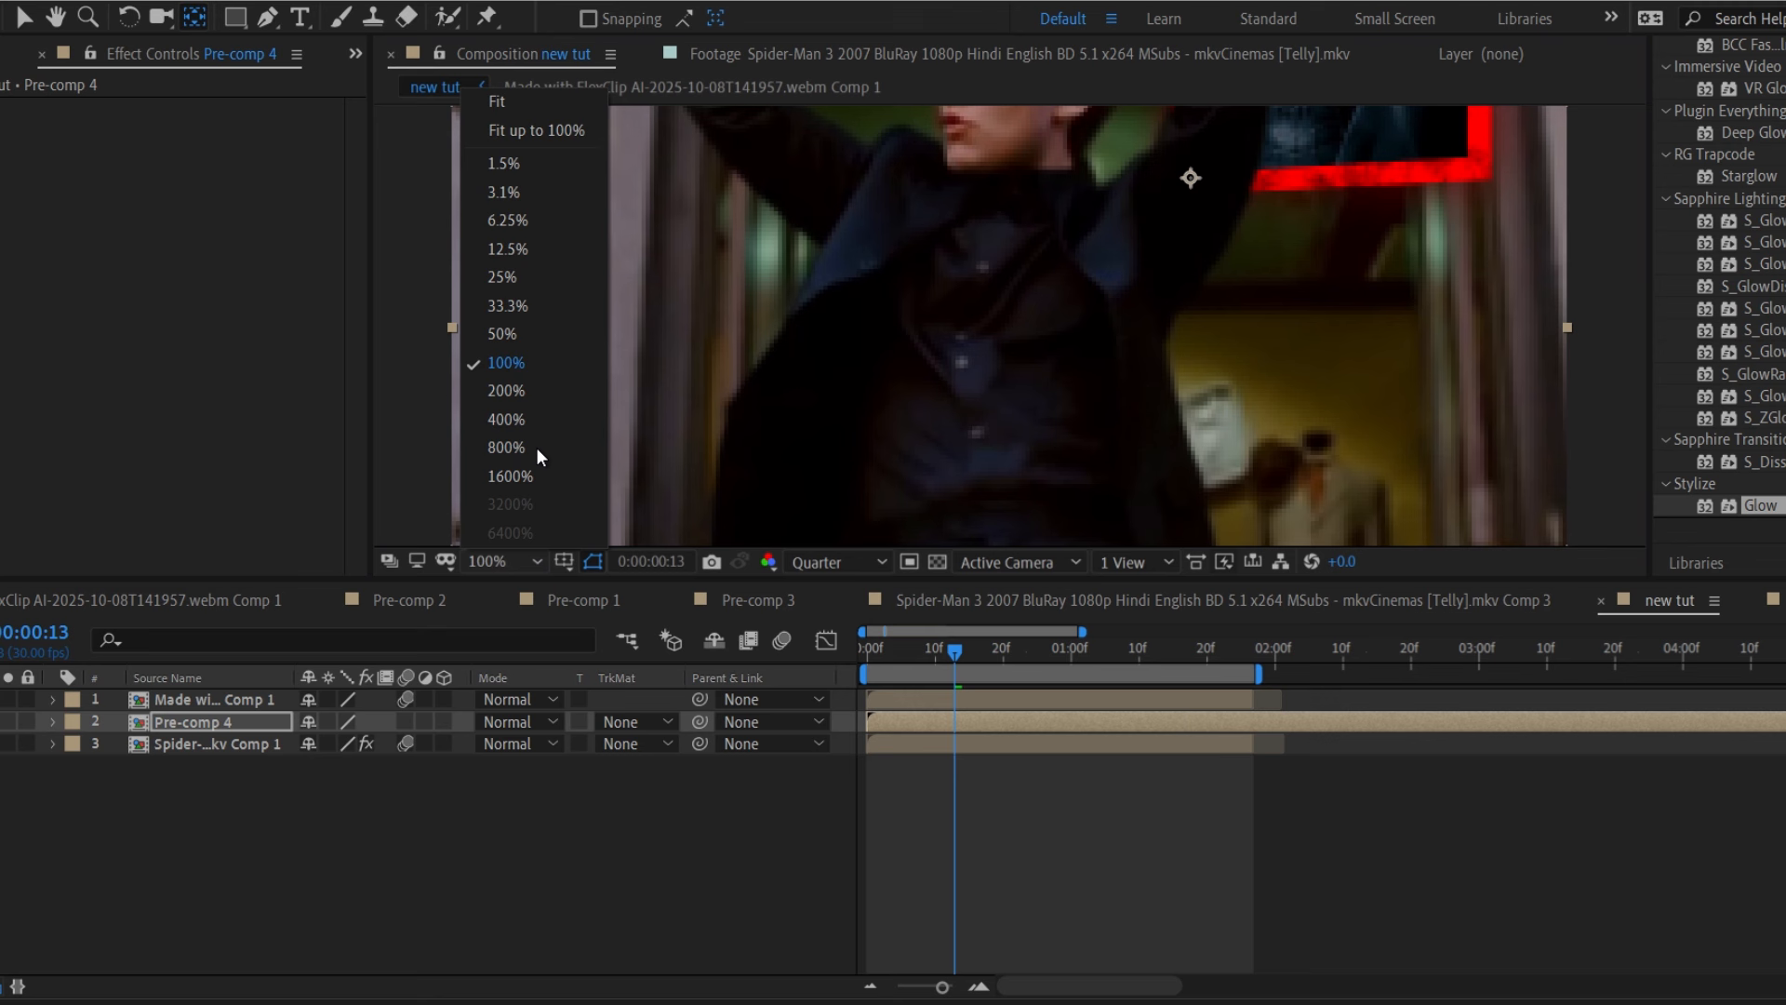
click(549, 100)
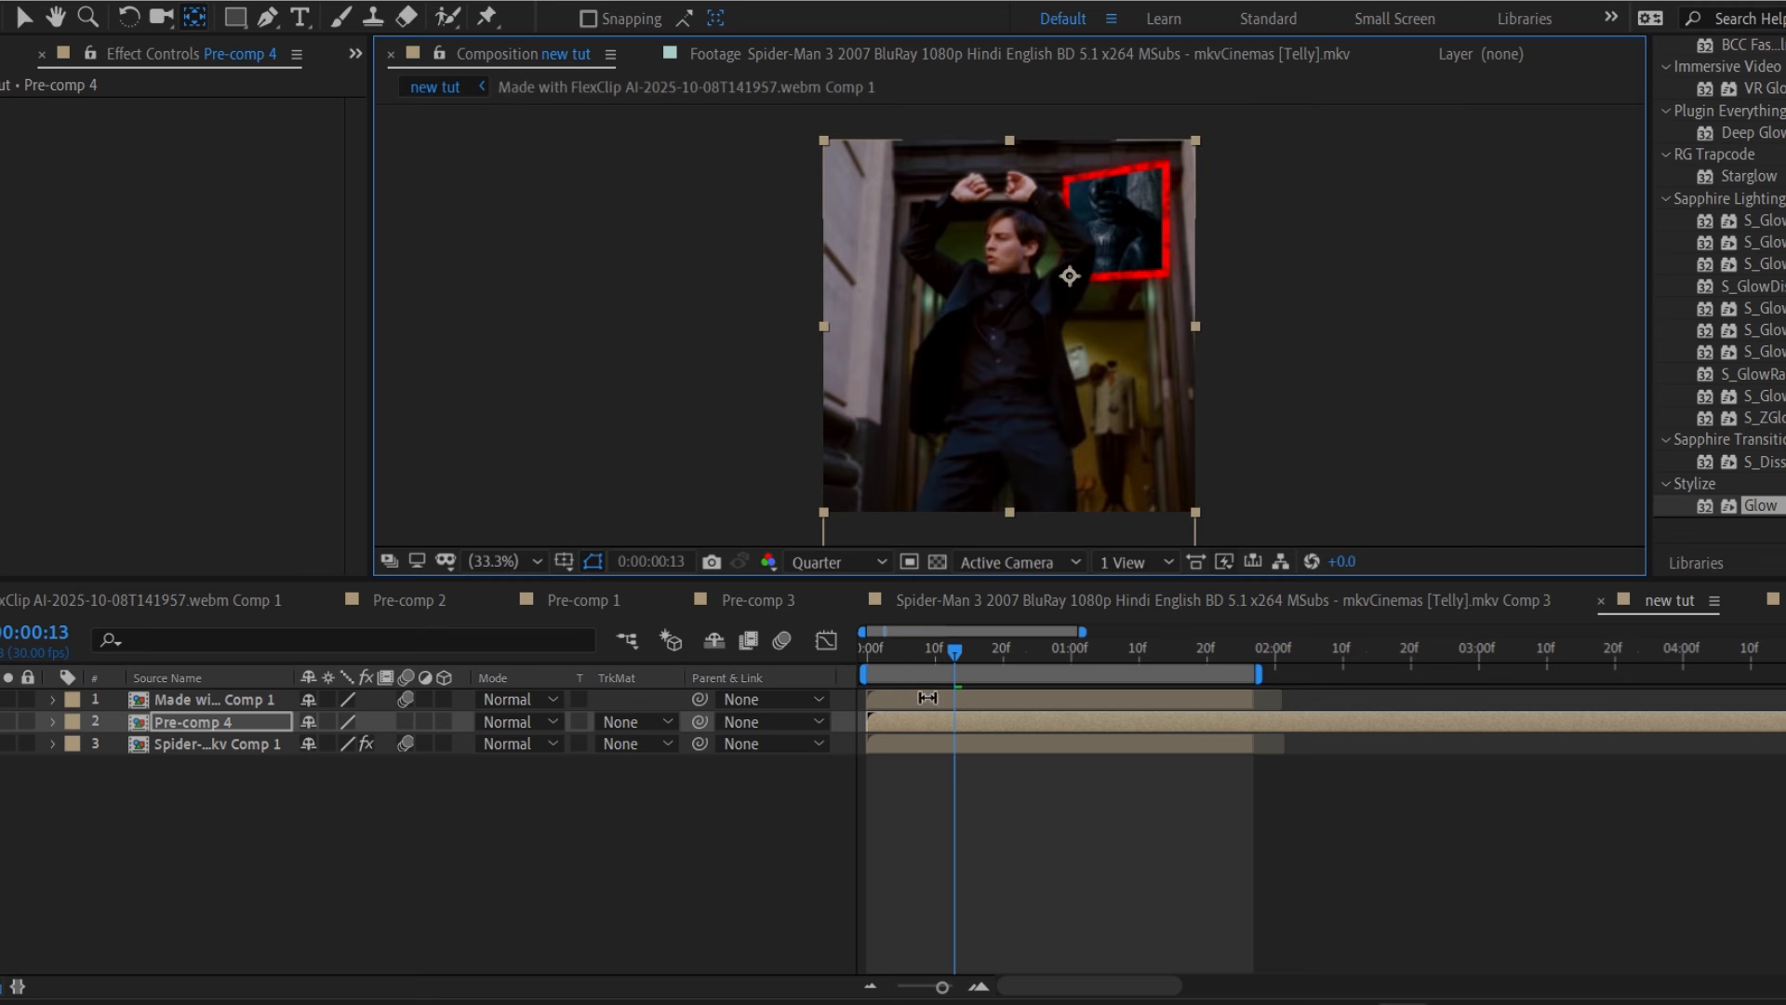
Keyframe Pre-comp 4's Scale at 0% on frame 0 and 100% on frame 8.
key(Home)
key(s)
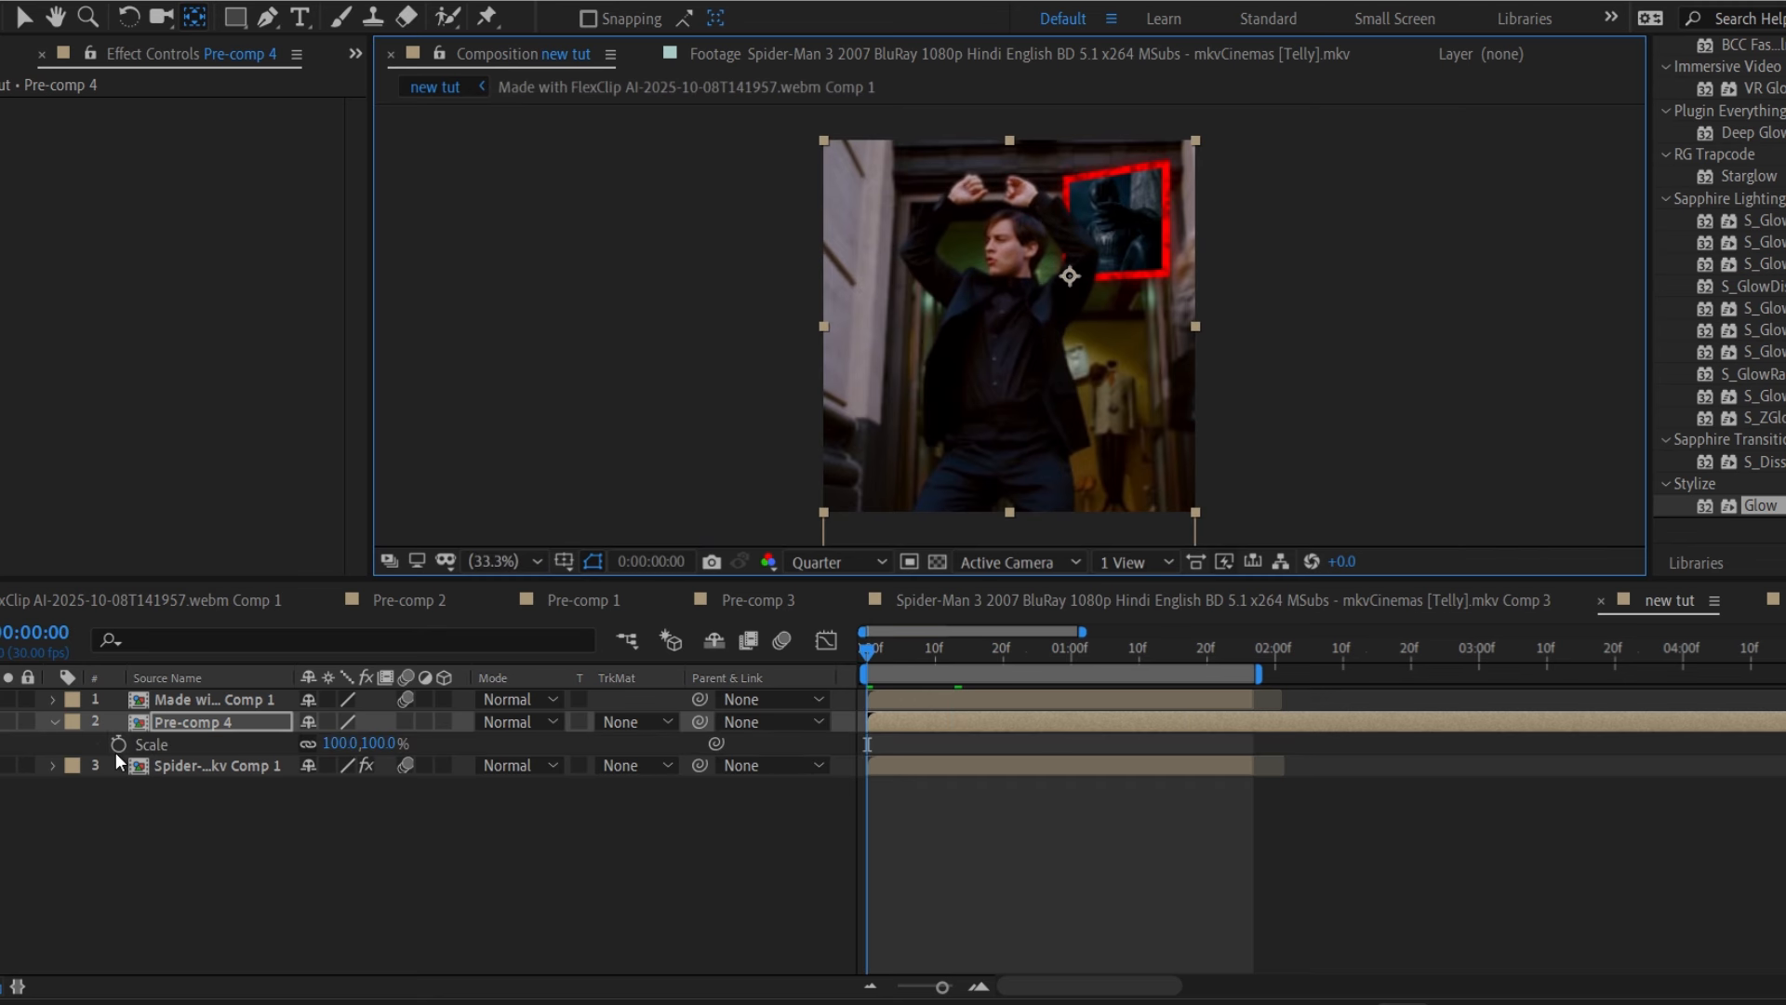
click(119, 745)
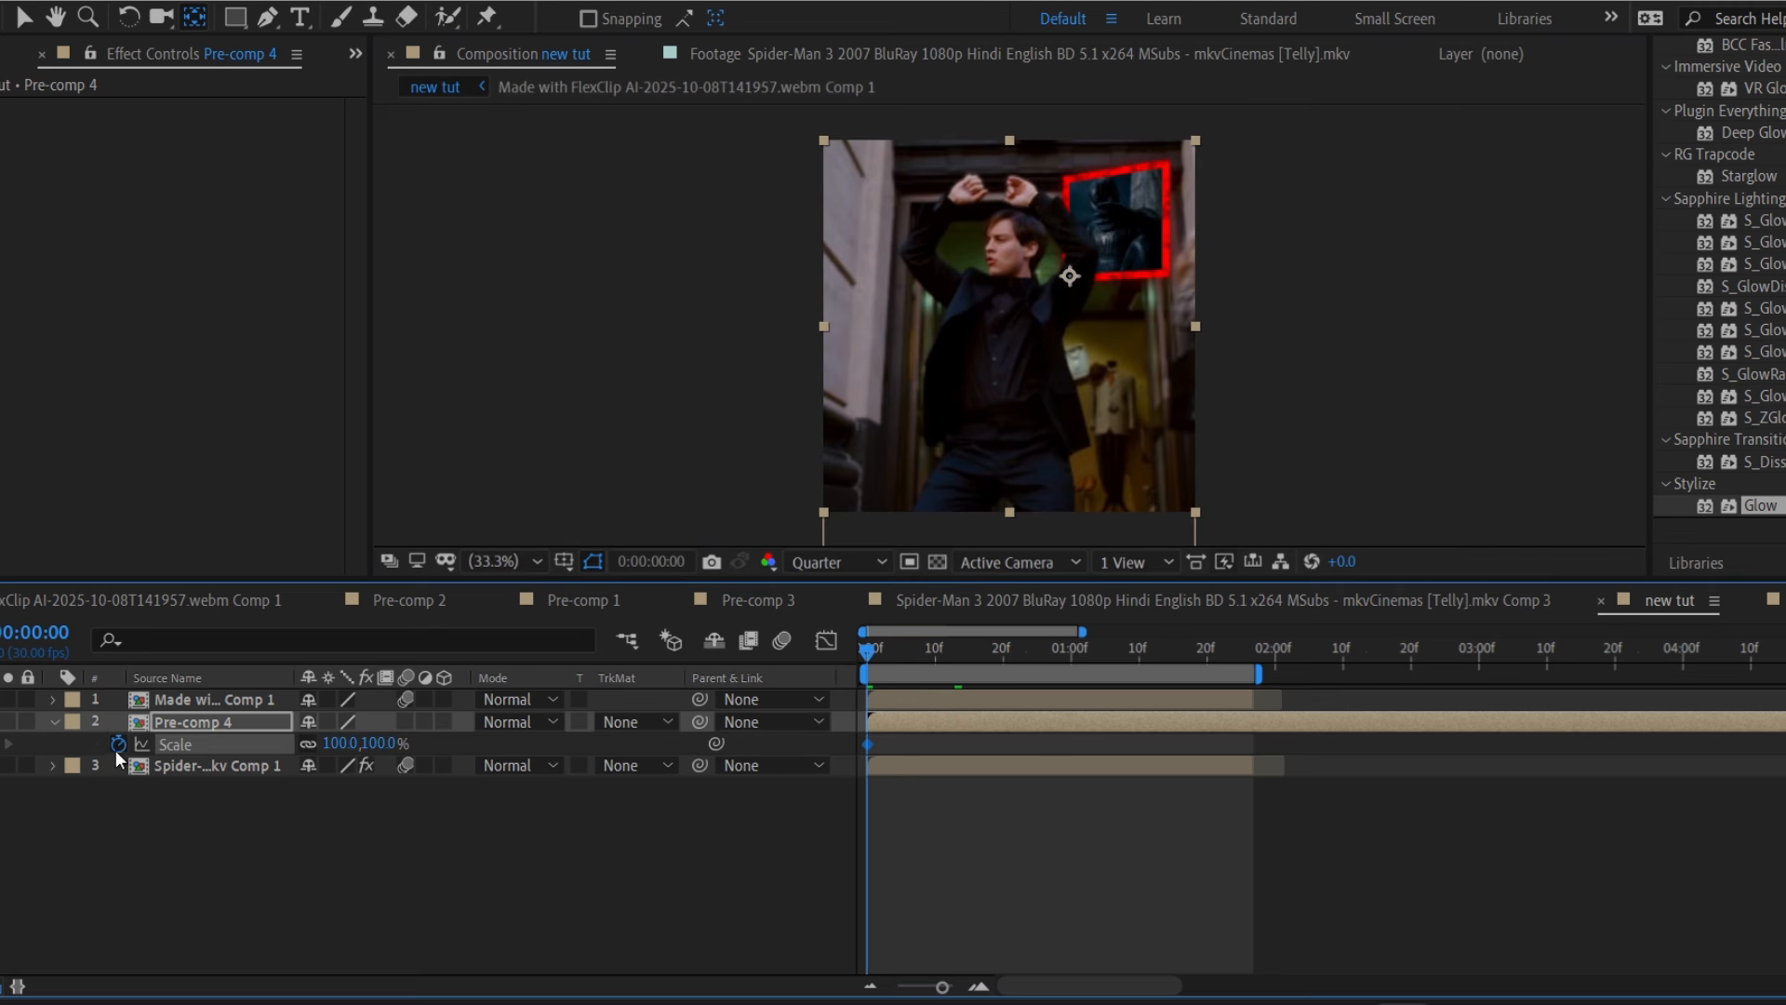
click(341, 743)
key(Return)
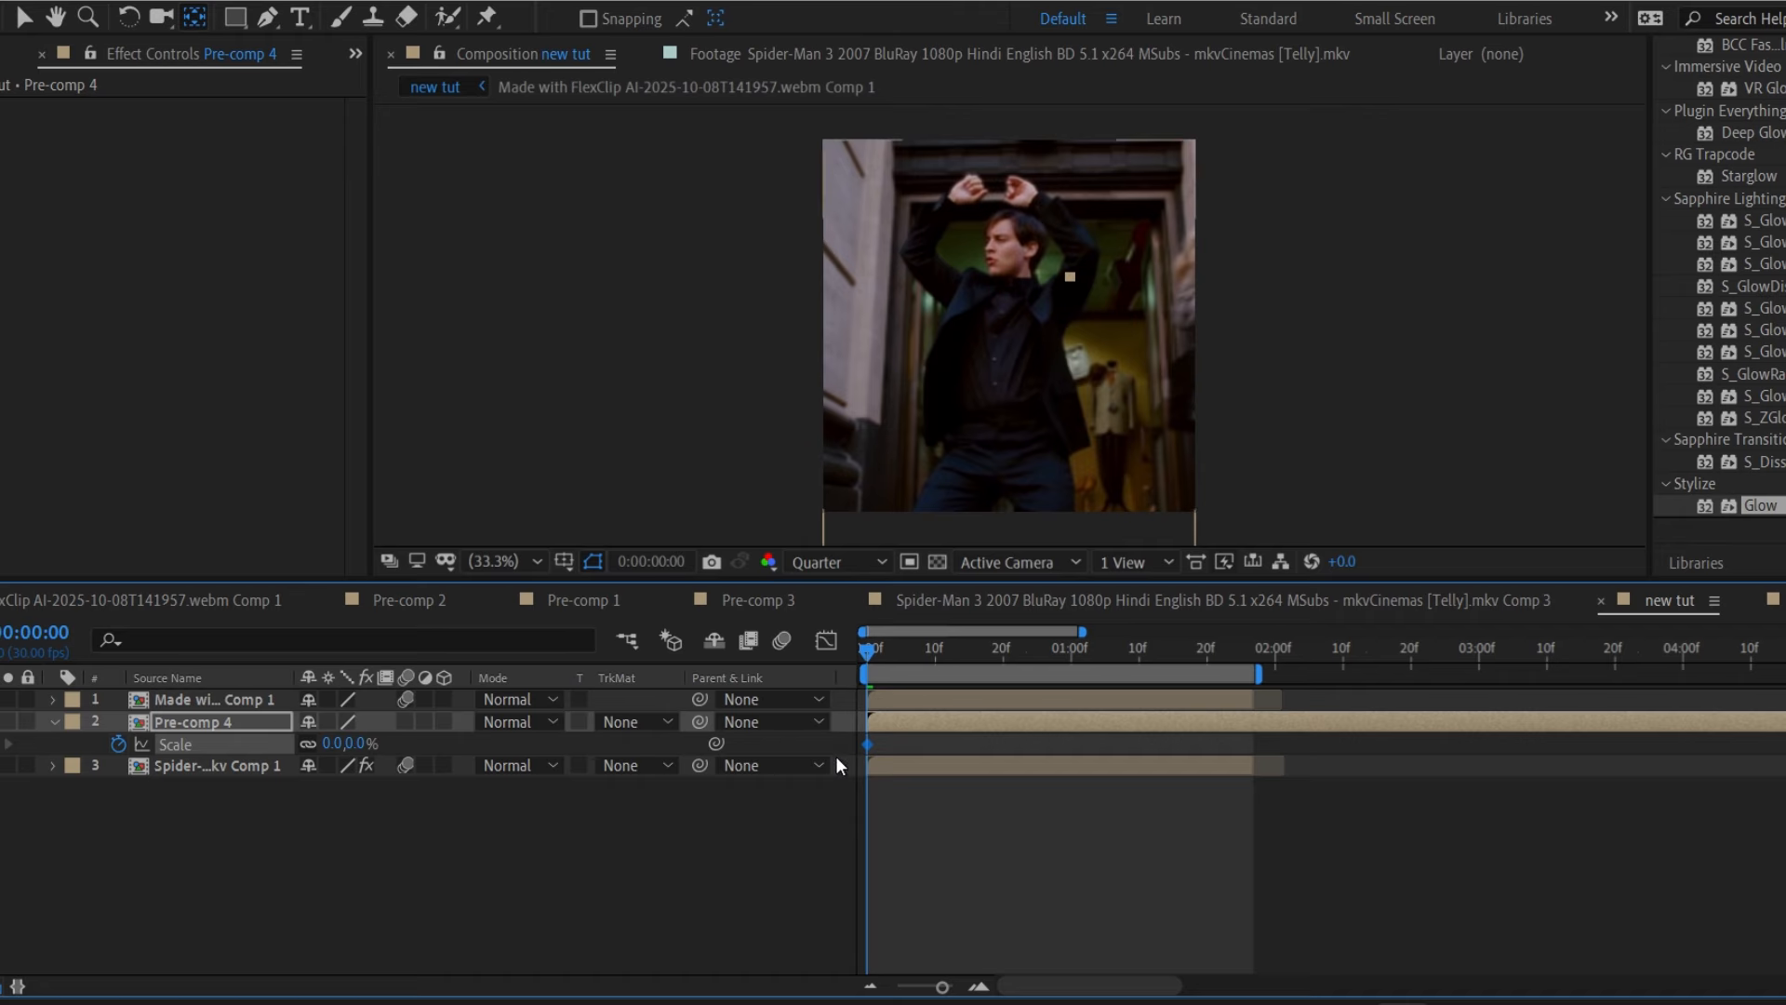
click(924, 656)
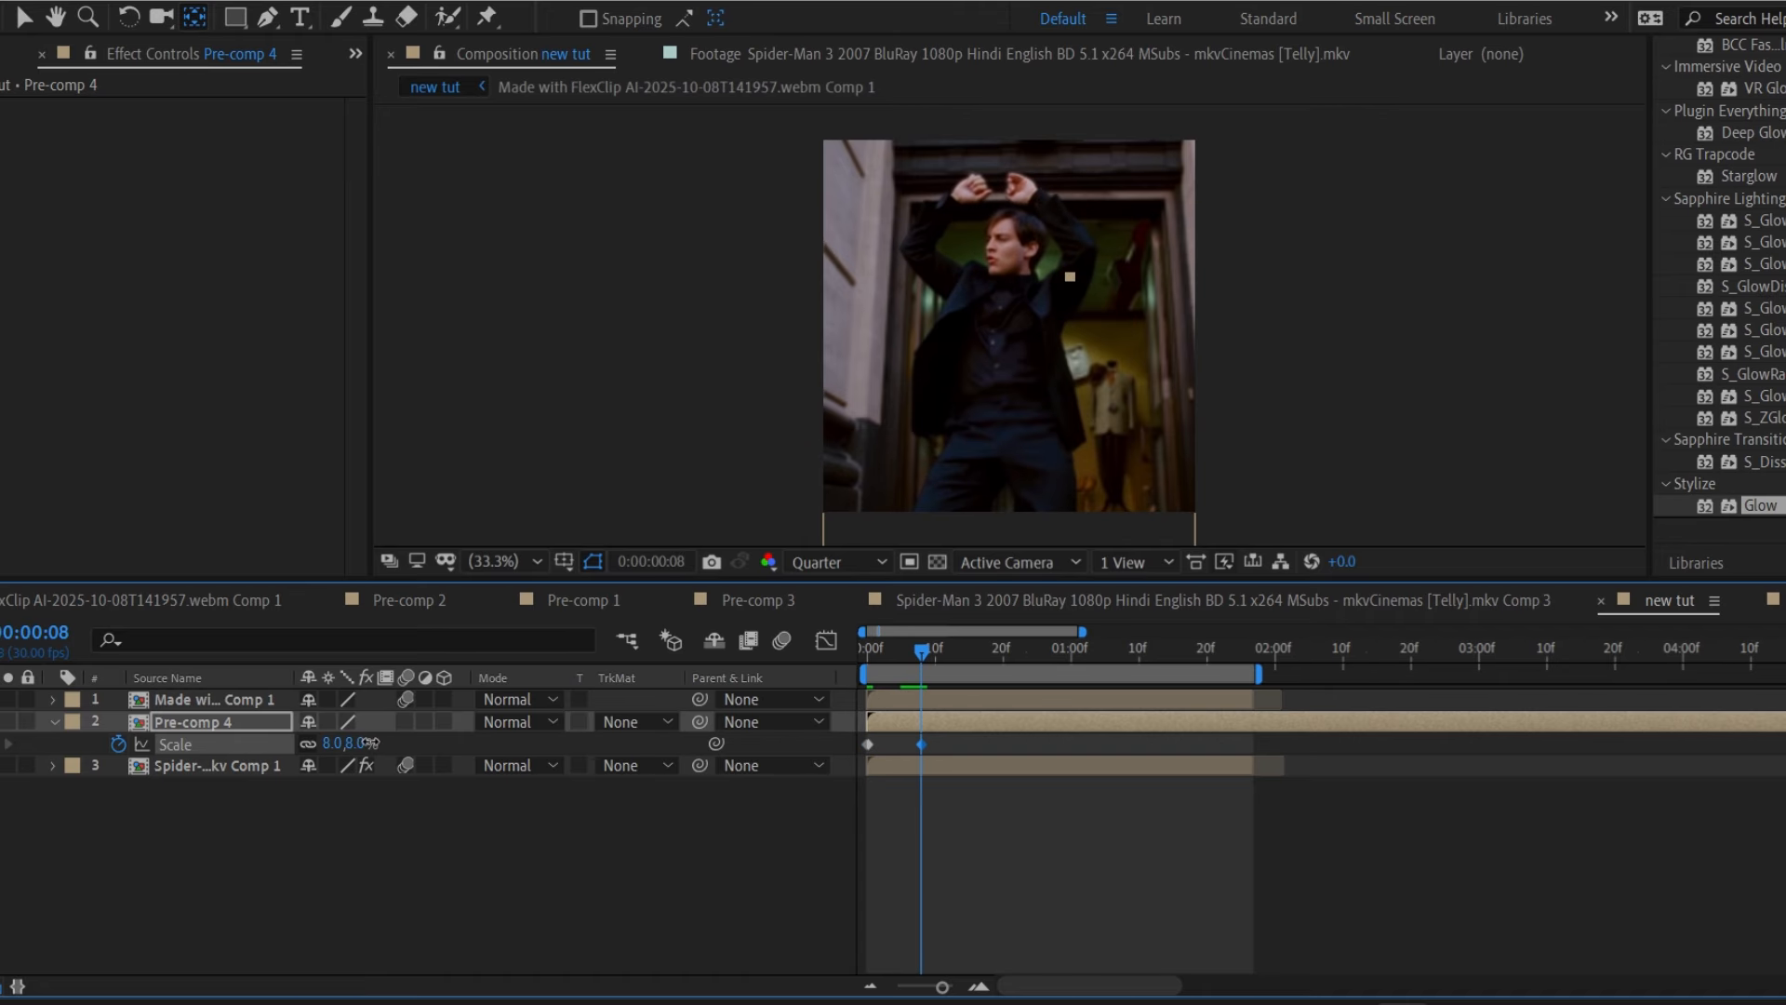
mouse_move(369, 743)
mouse_down()
mouse_move(410, 747)
mouse_move(371, 752)
mouse_up()
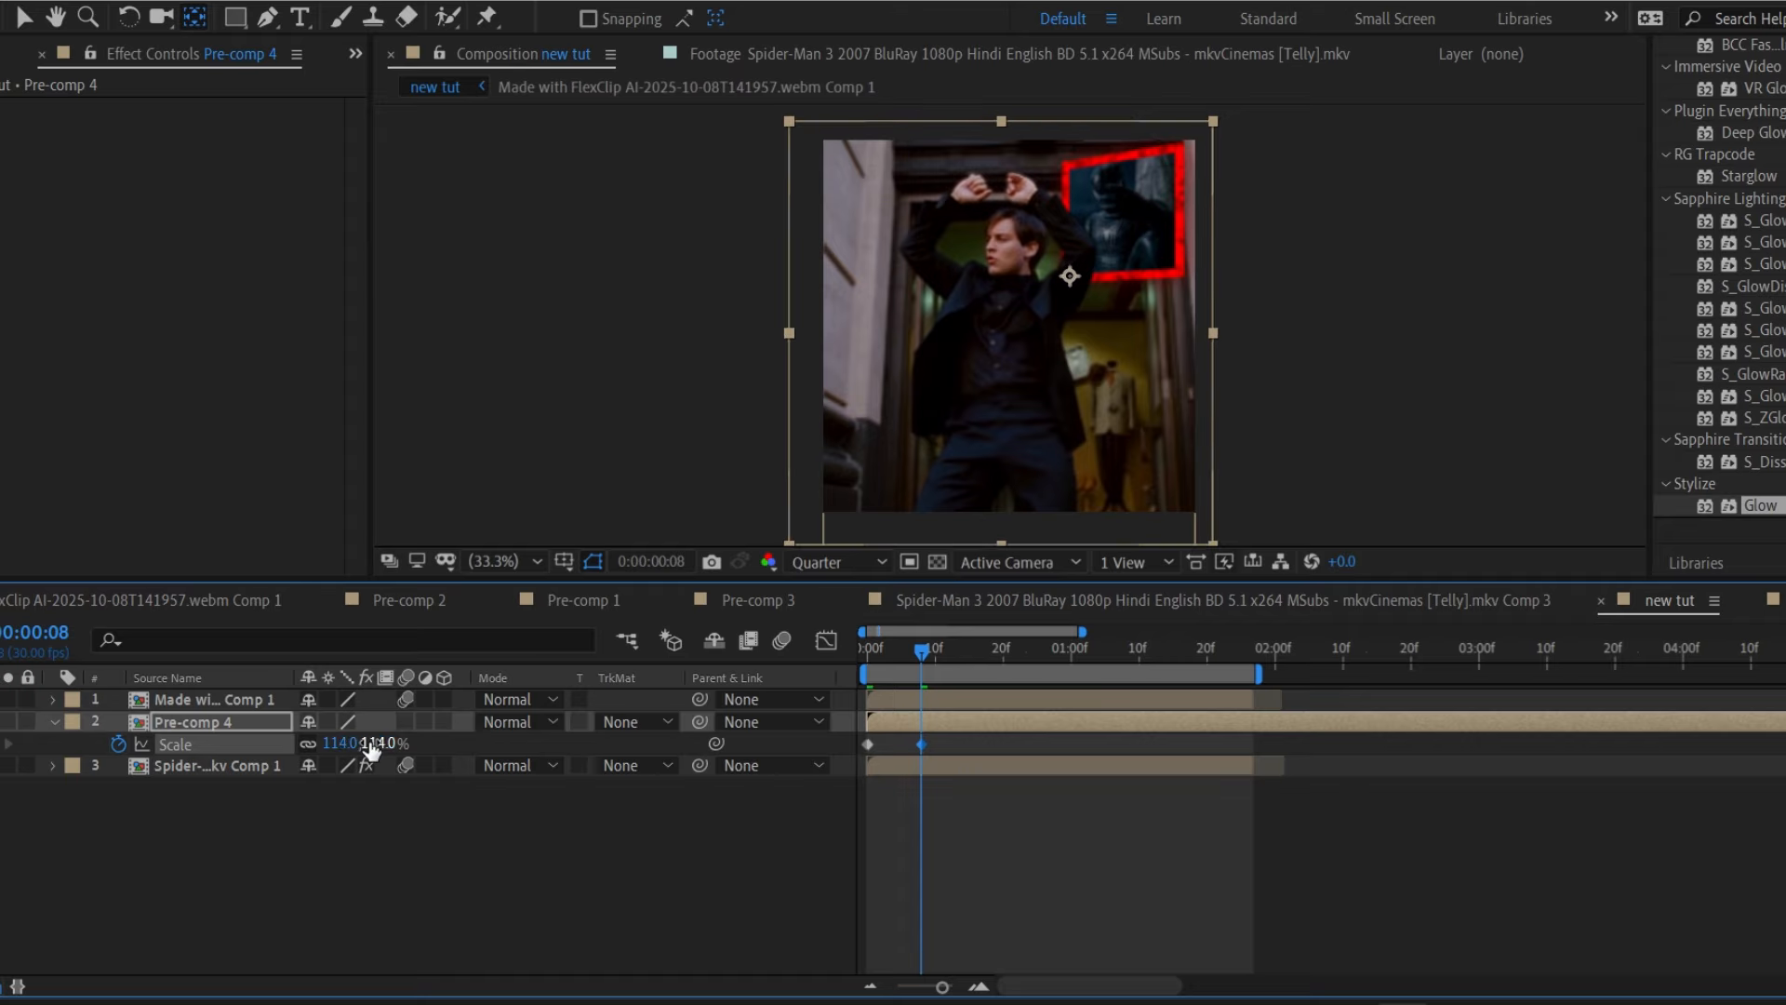
click(369, 744)
key(Return)
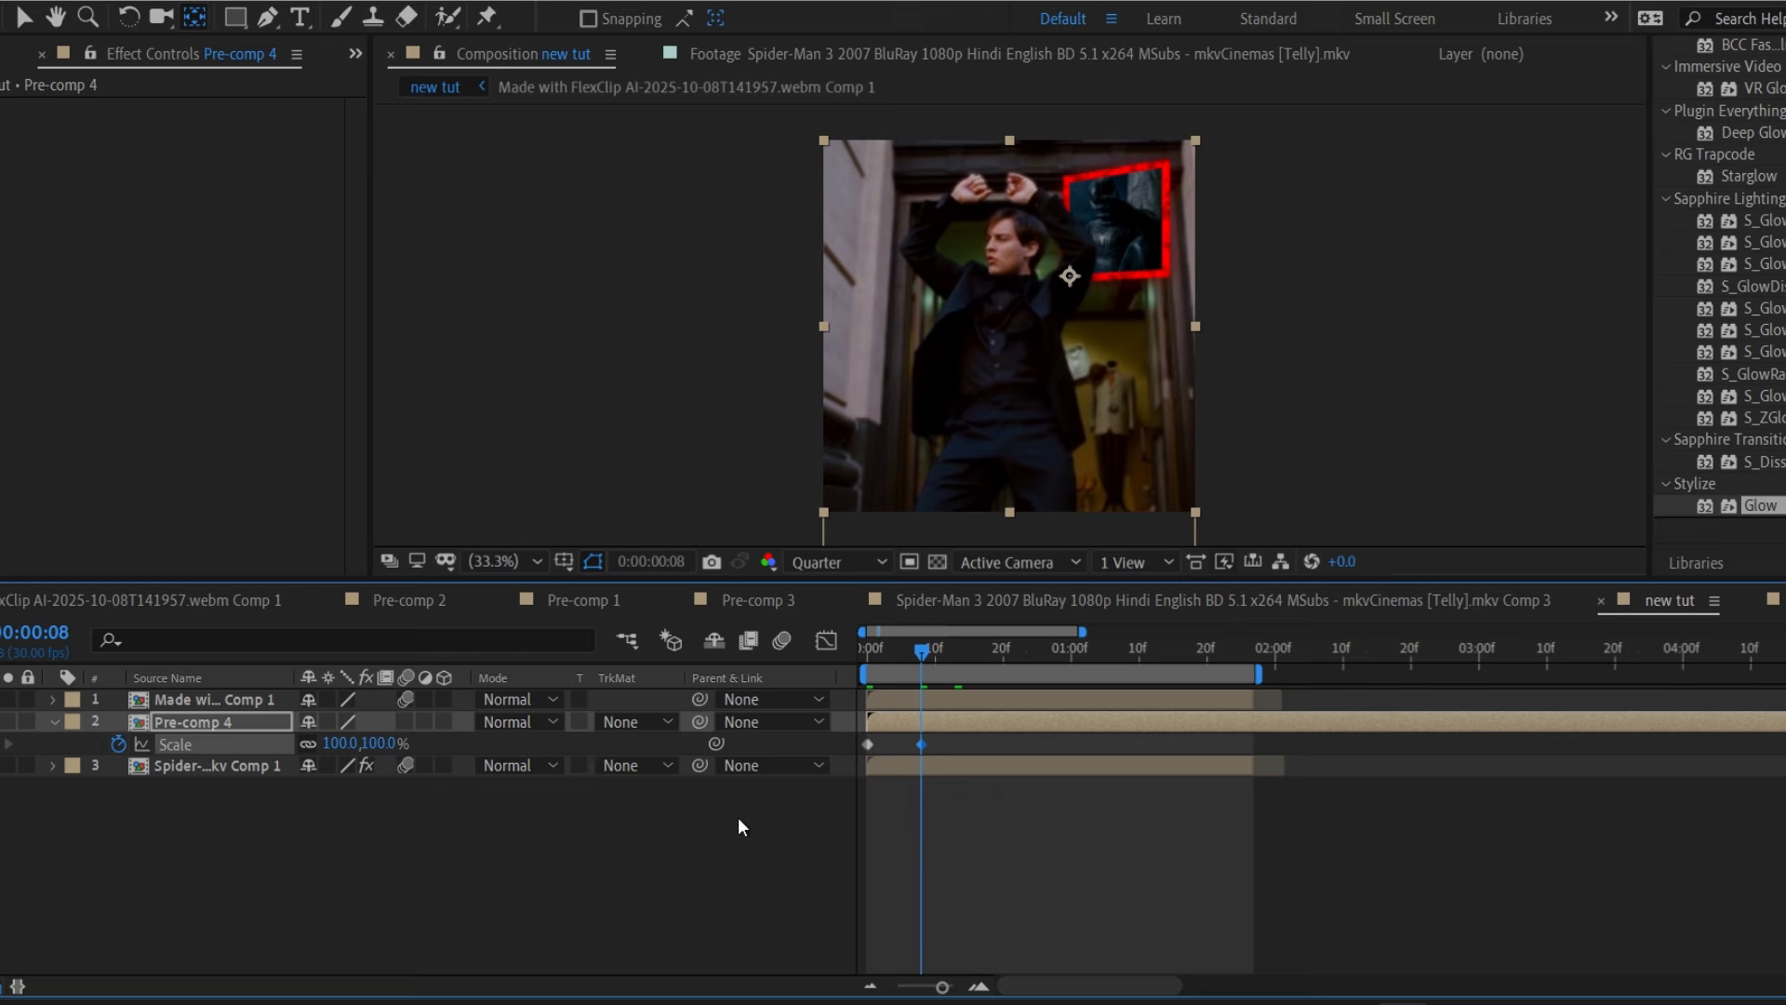
Reselect Pre-comp 4 and show its Scale curve in the Graph Editor.
click(959, 765)
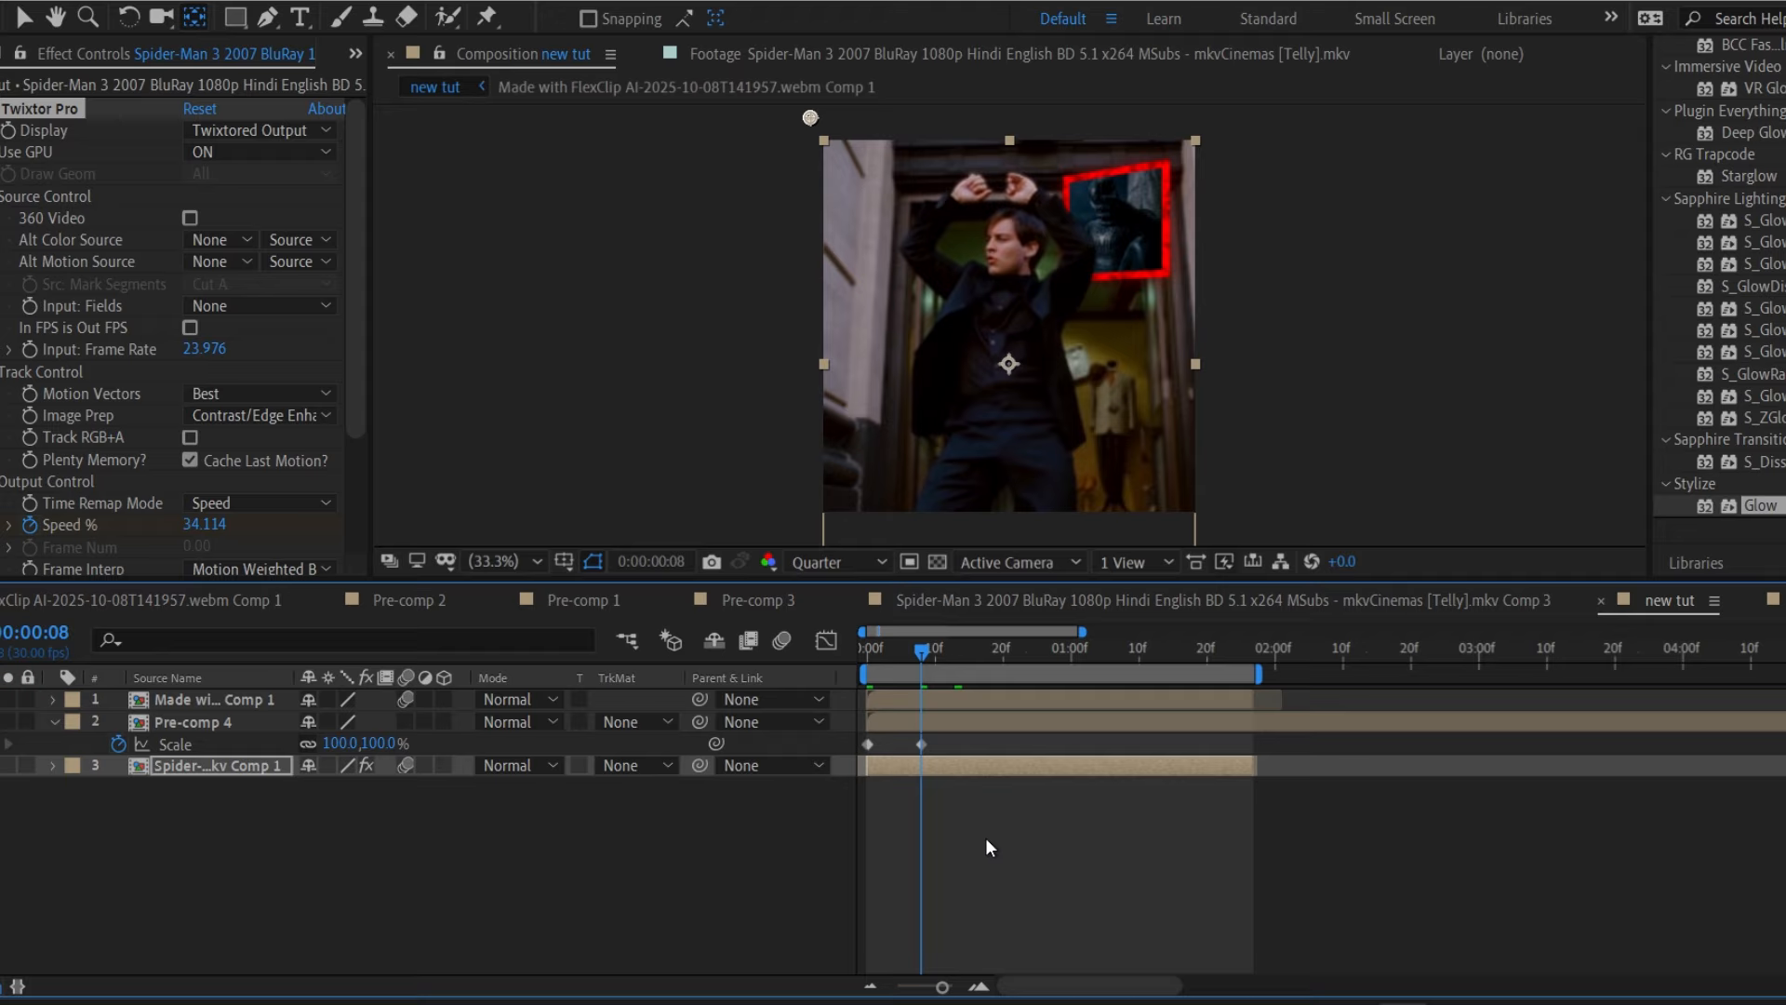
click(1016, 731)
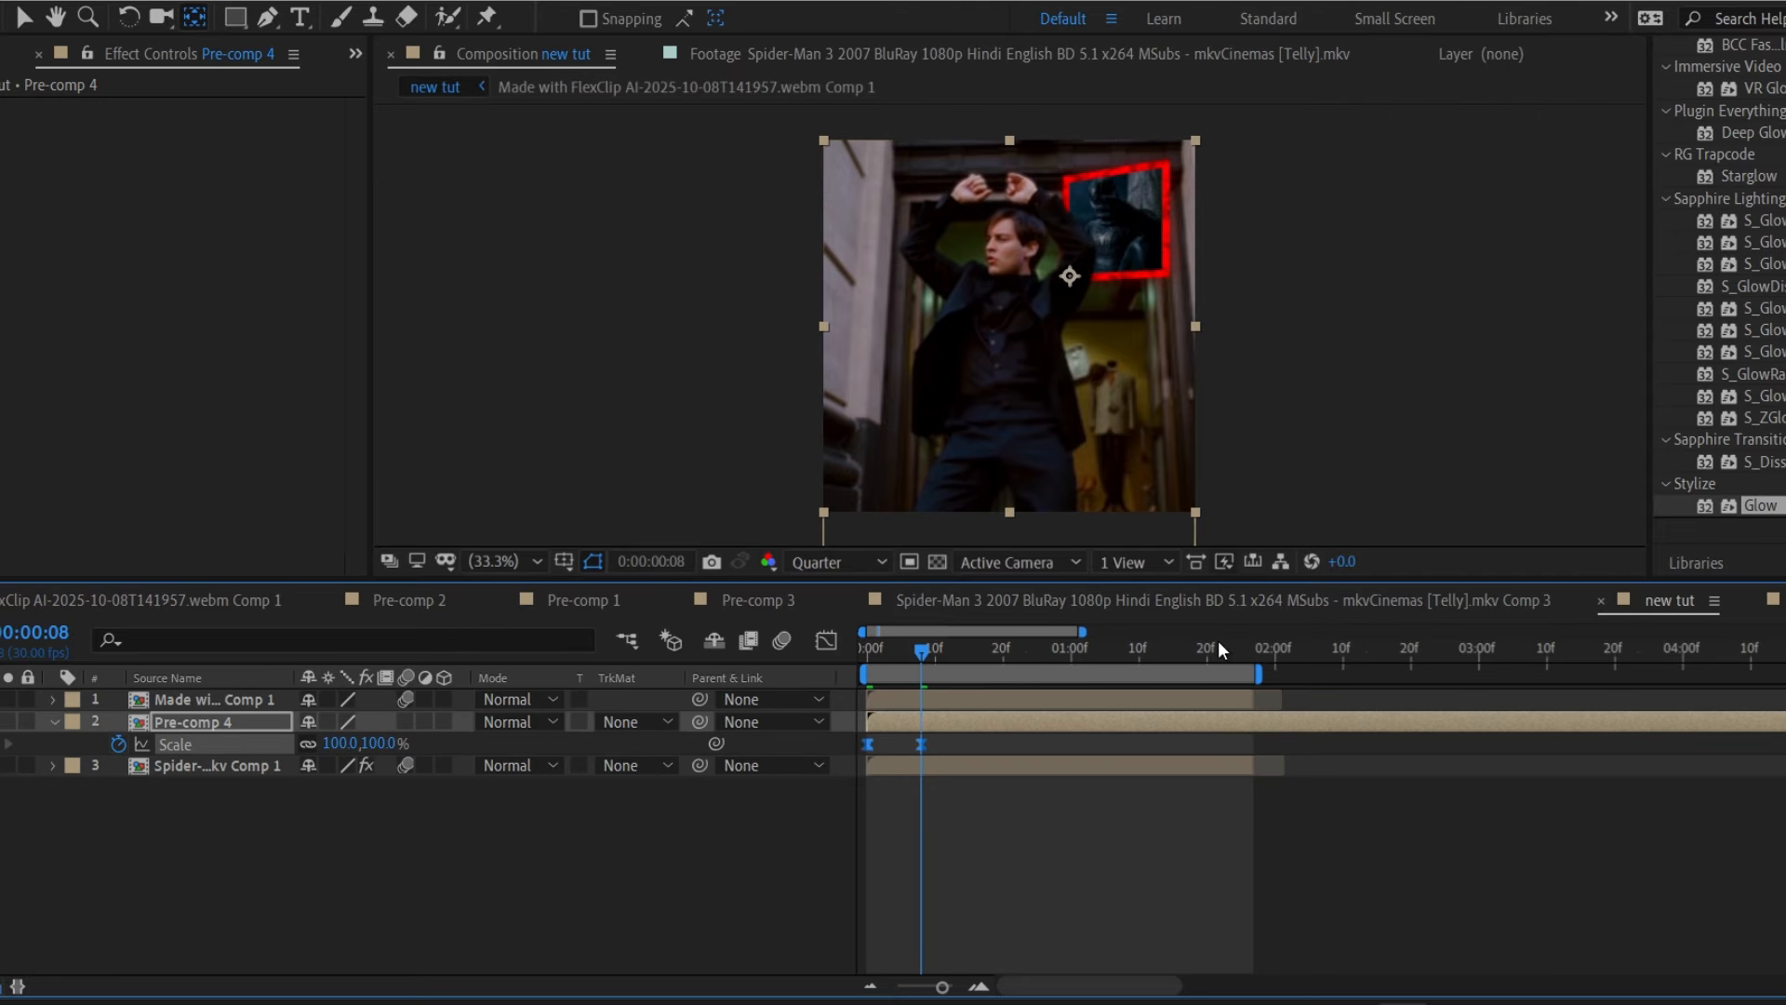
click(825, 641)
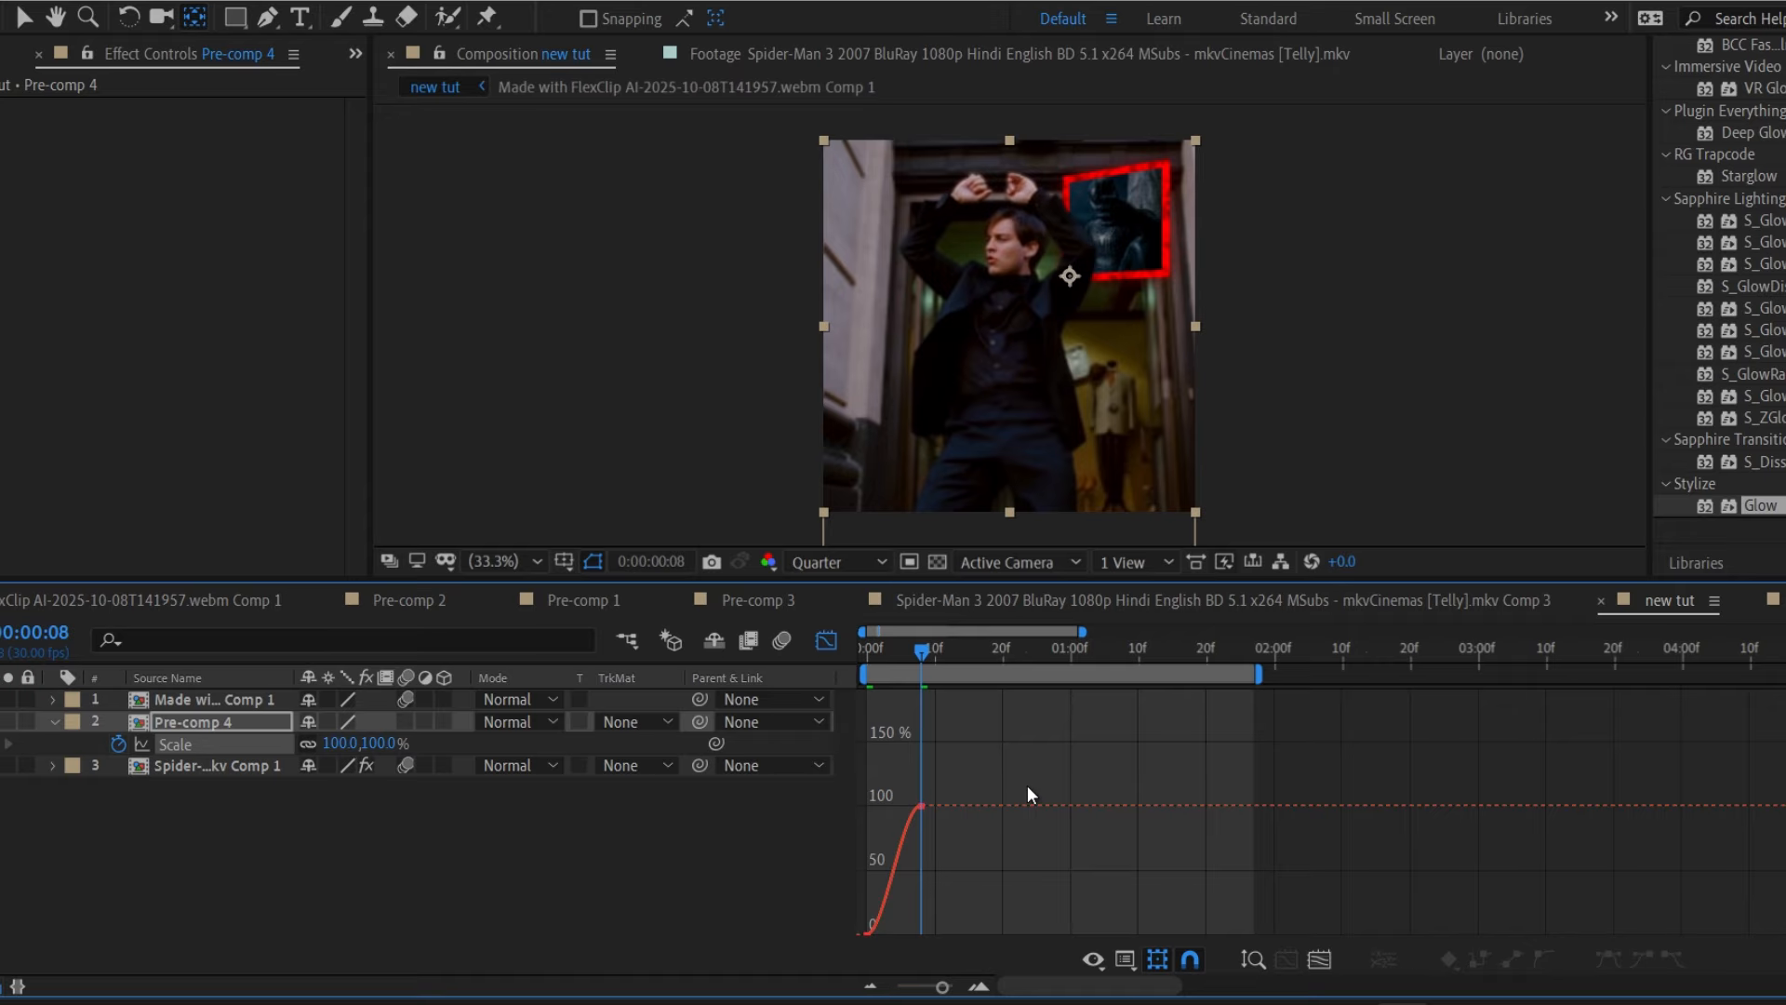
In the Scale speed graph, ease the speed into the final Scale keyframe.
click(1130, 958)
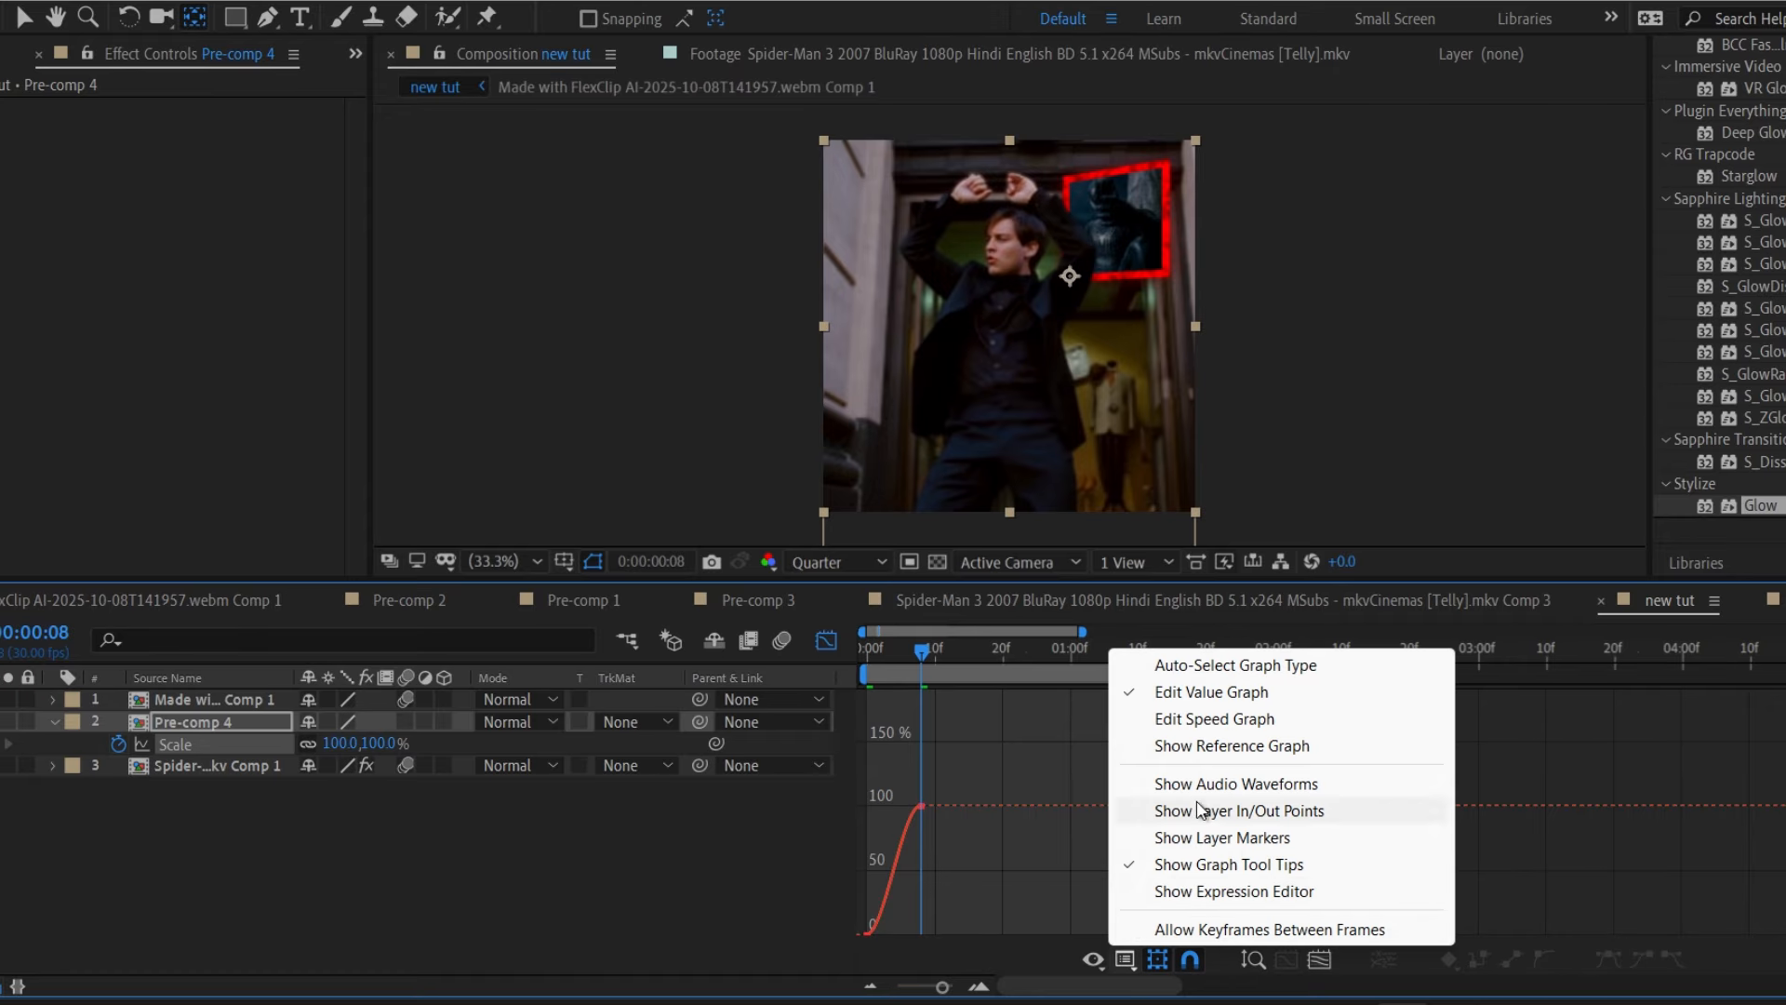
click(1213, 722)
scroll(1040, 809, down, 3)
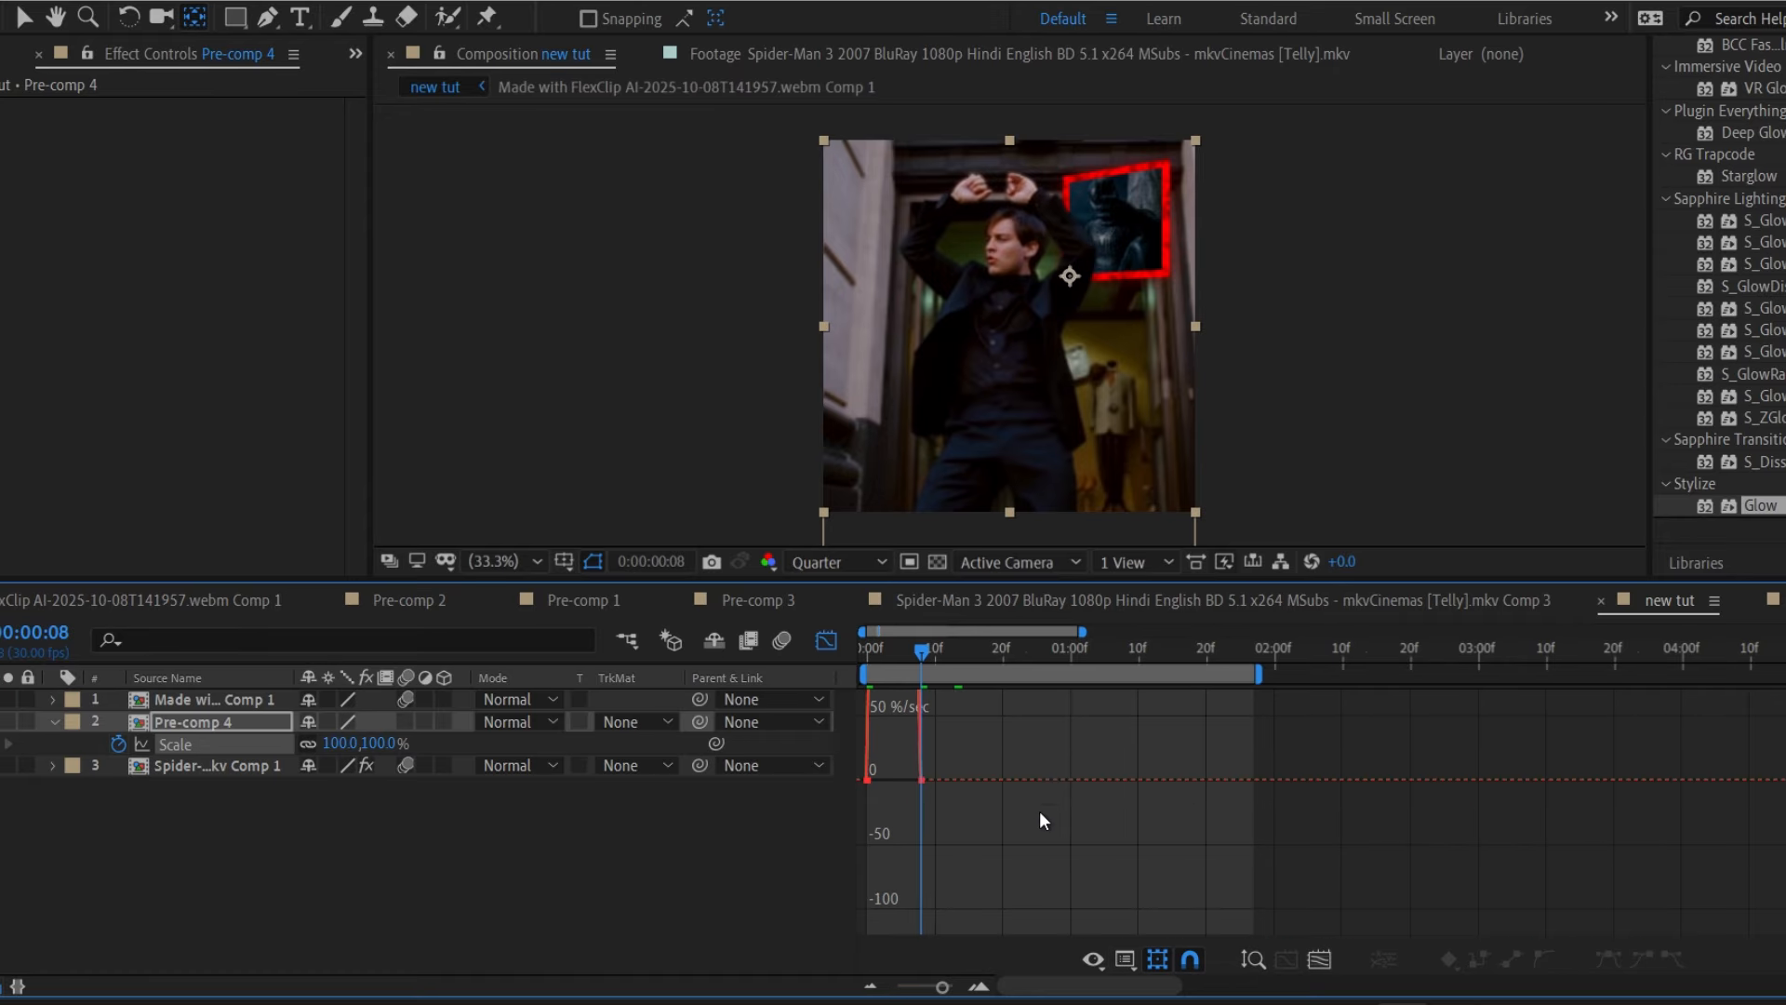
drag(1024, 750, 832, 820)
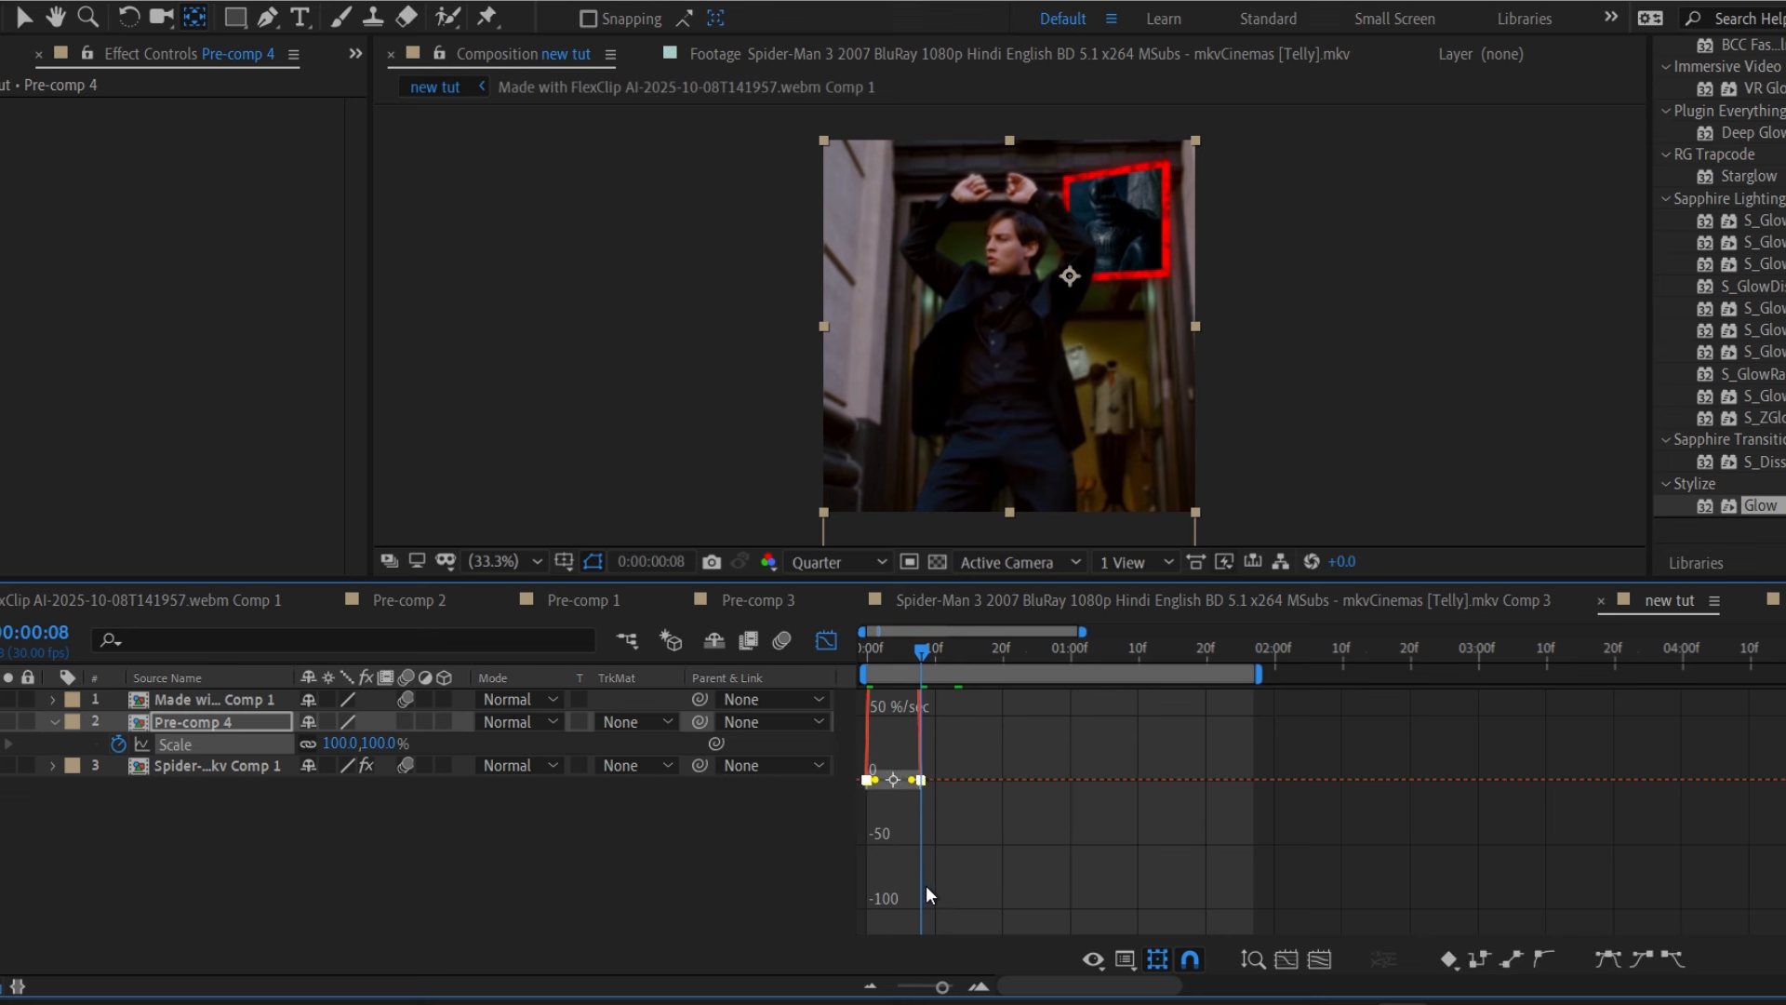
drag(949, 979, 954, 986)
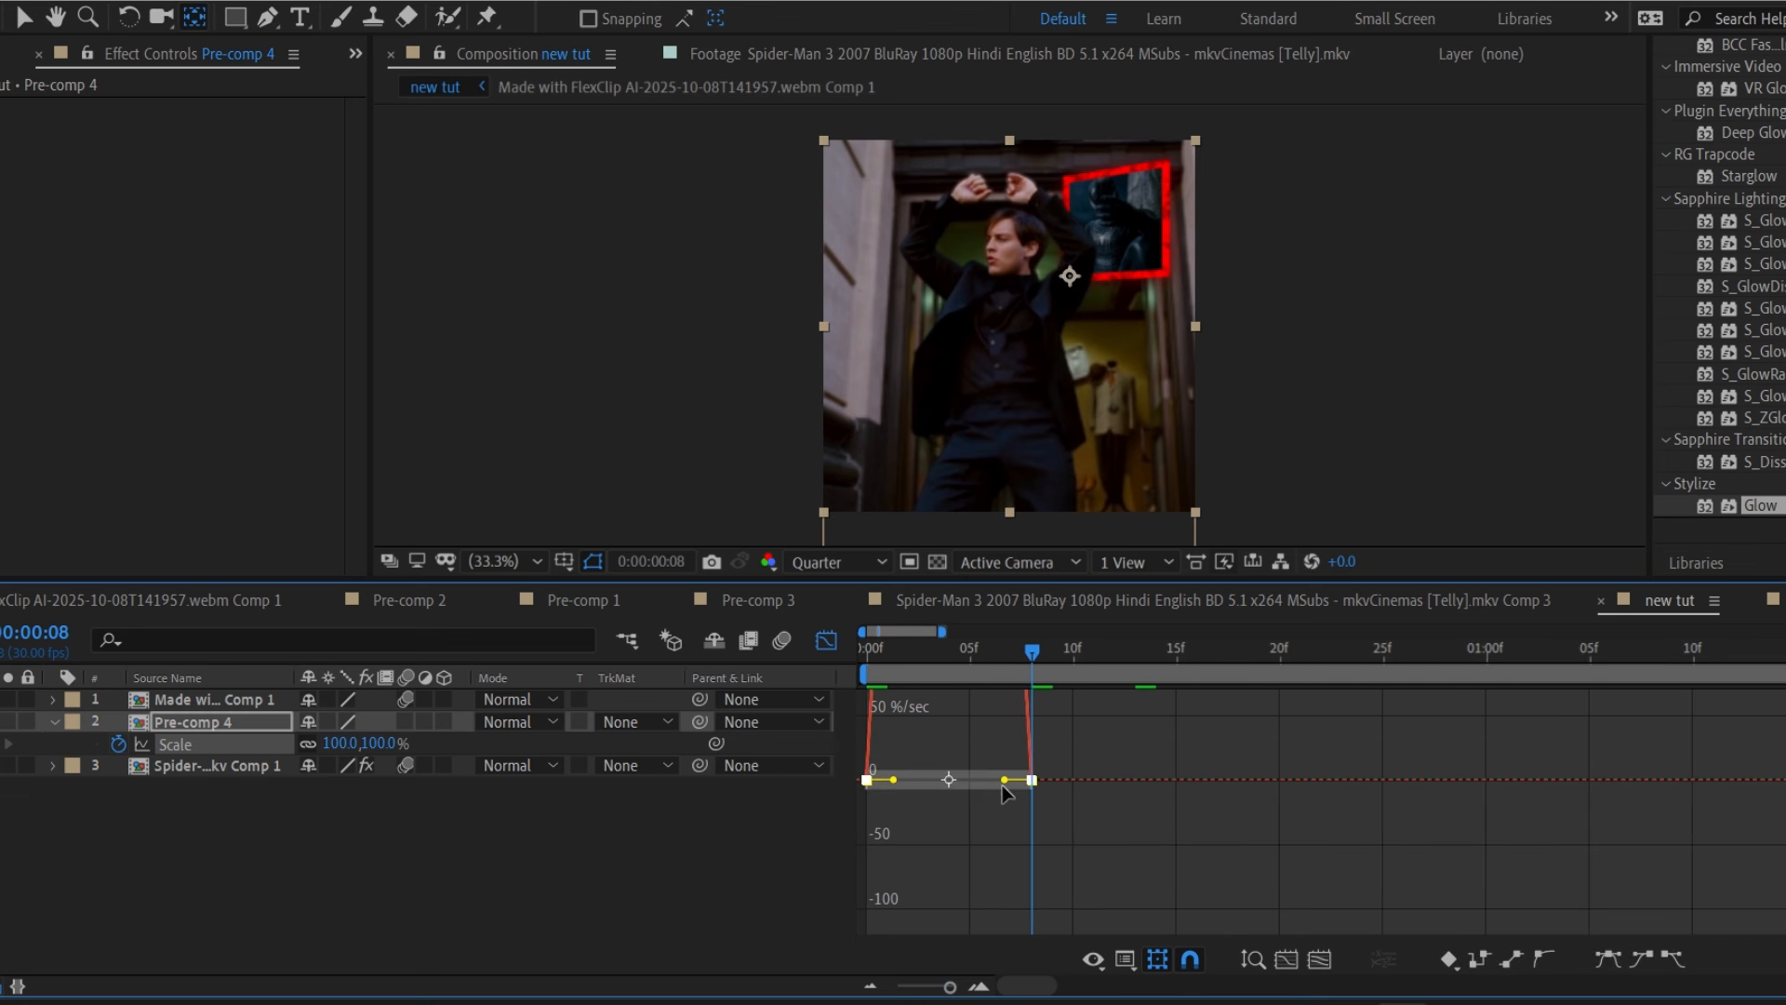
drag(1003, 789, 971, 791)
click(830, 640)
Preview the pop-in and move the second Scale keyframe later, near 1 second.
drag(935, 655, 856, 662)
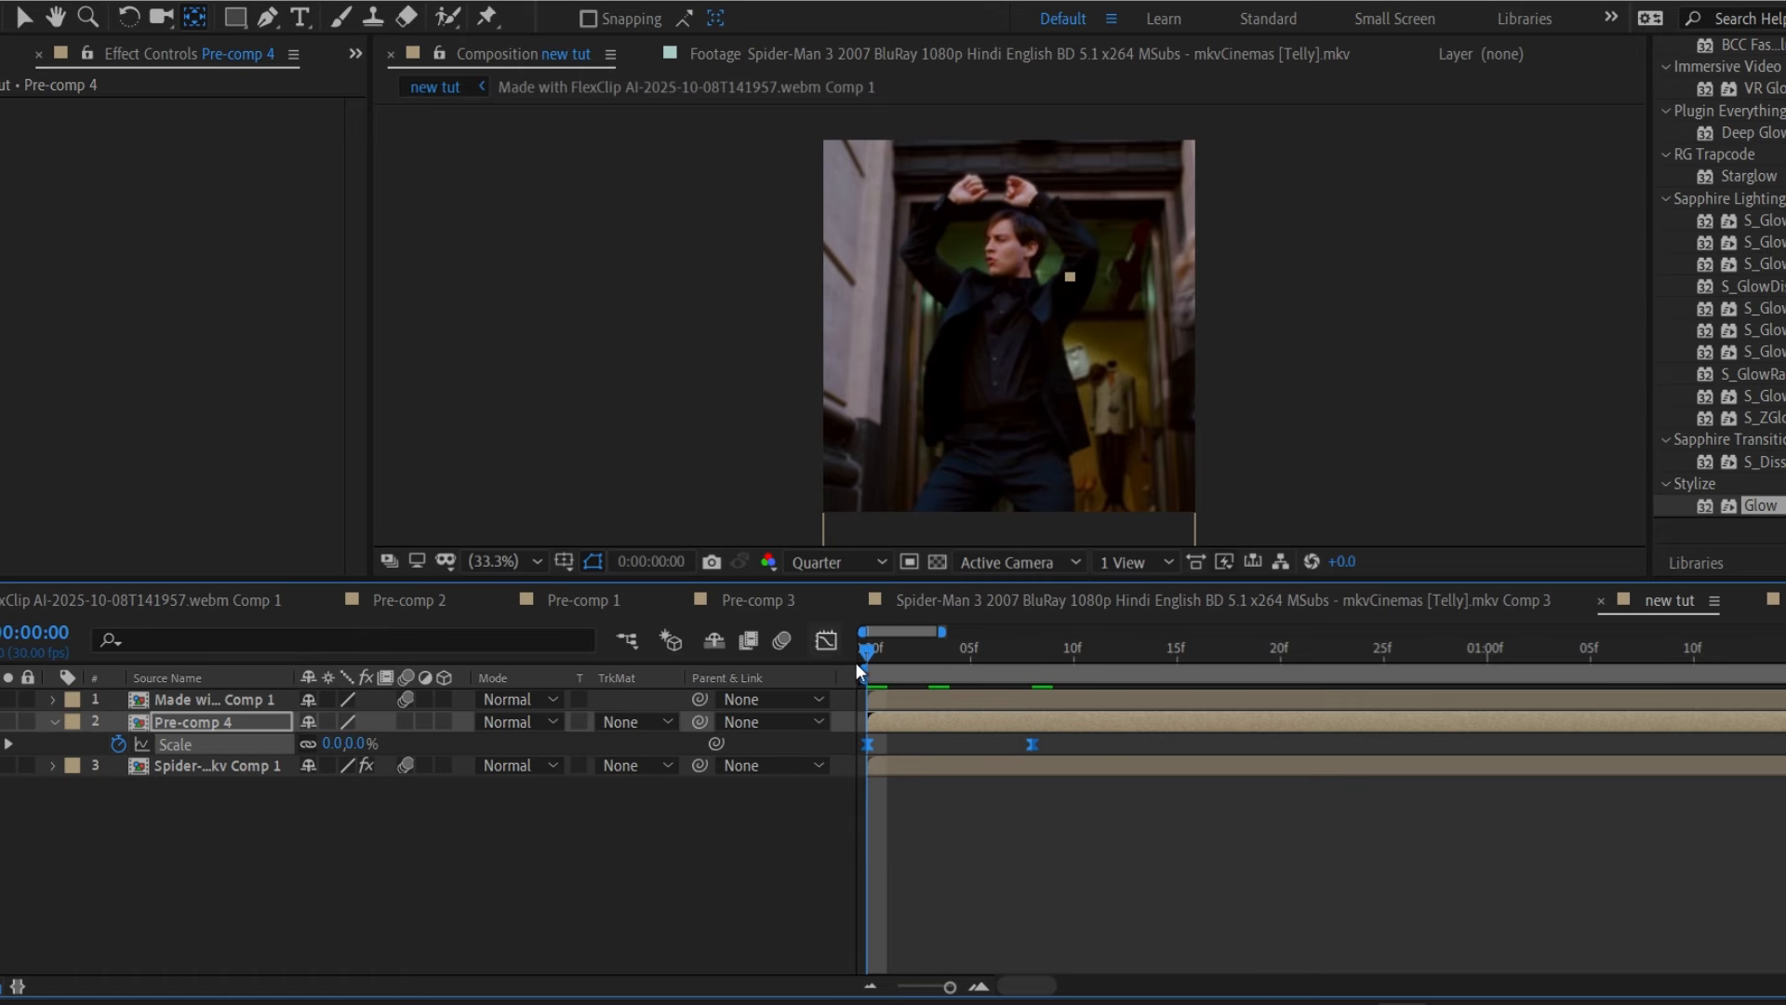
key(space)
key(space)
drag(943, 985, 920, 987)
drag(889, 745, 948, 751)
drag(897, 654, 847, 655)
key(space)
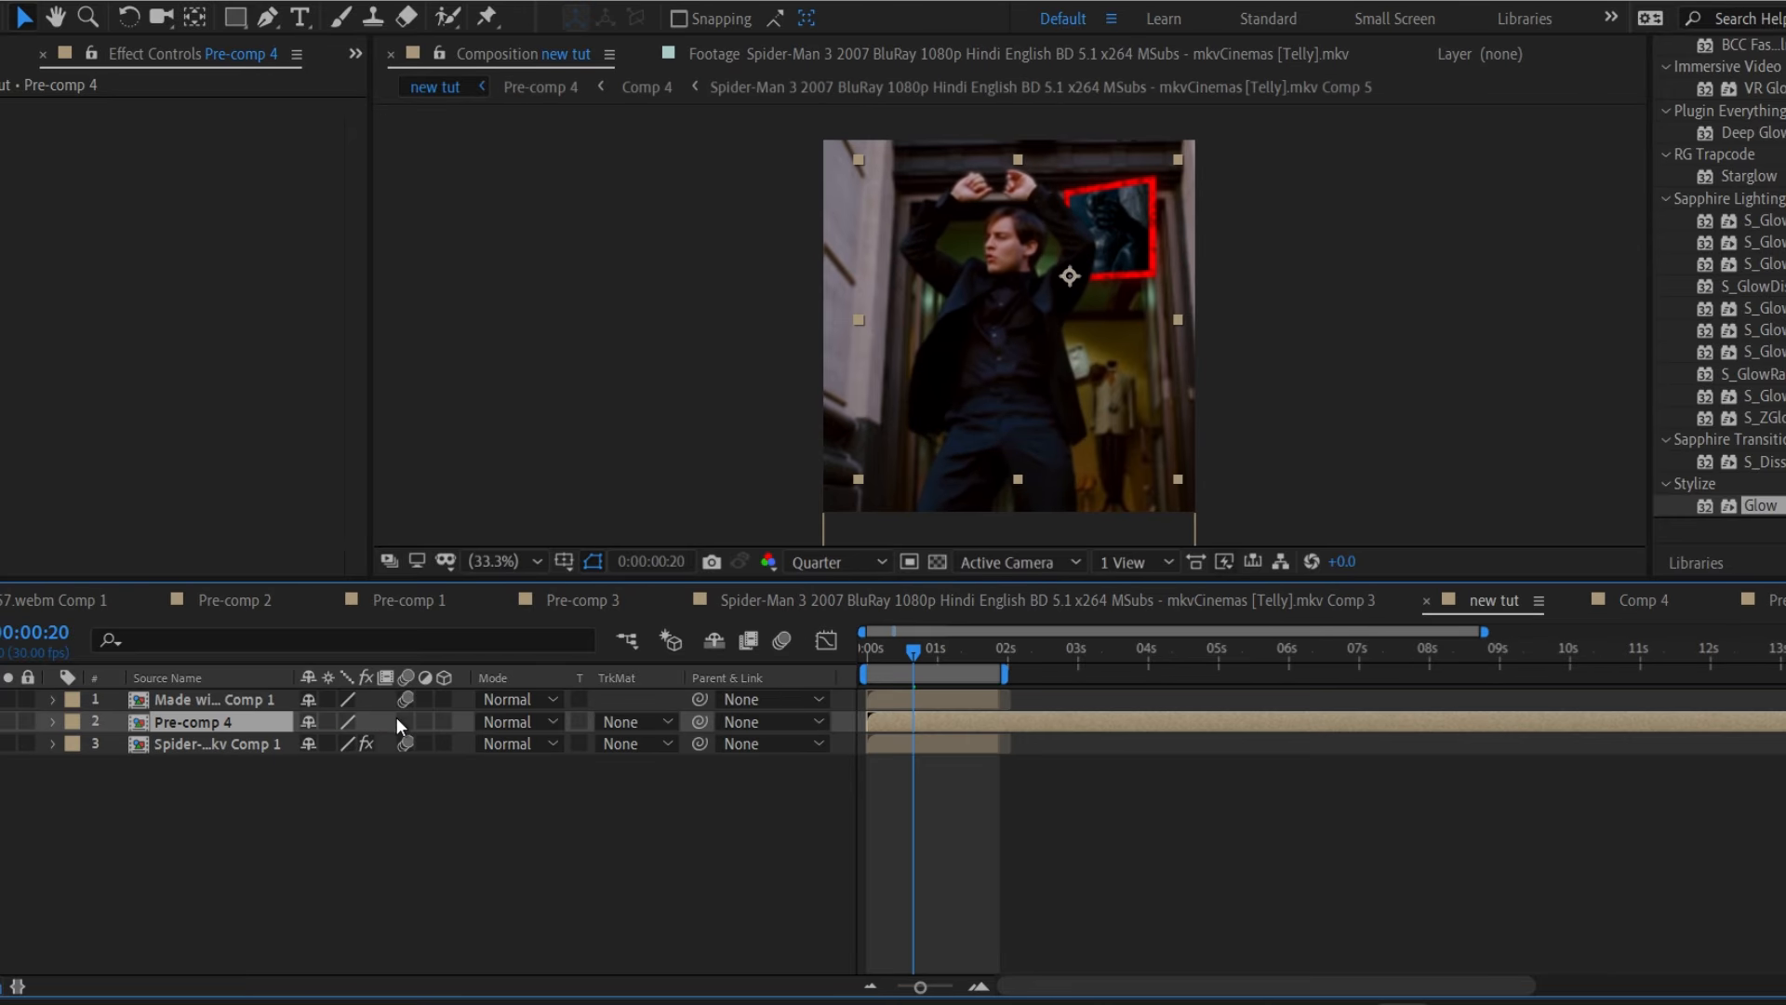
Enable motion blur on Pre-comp 4 and the composition, then preview from the start.
click(406, 722)
click(782, 641)
drag(885, 645, 863, 646)
key(space)
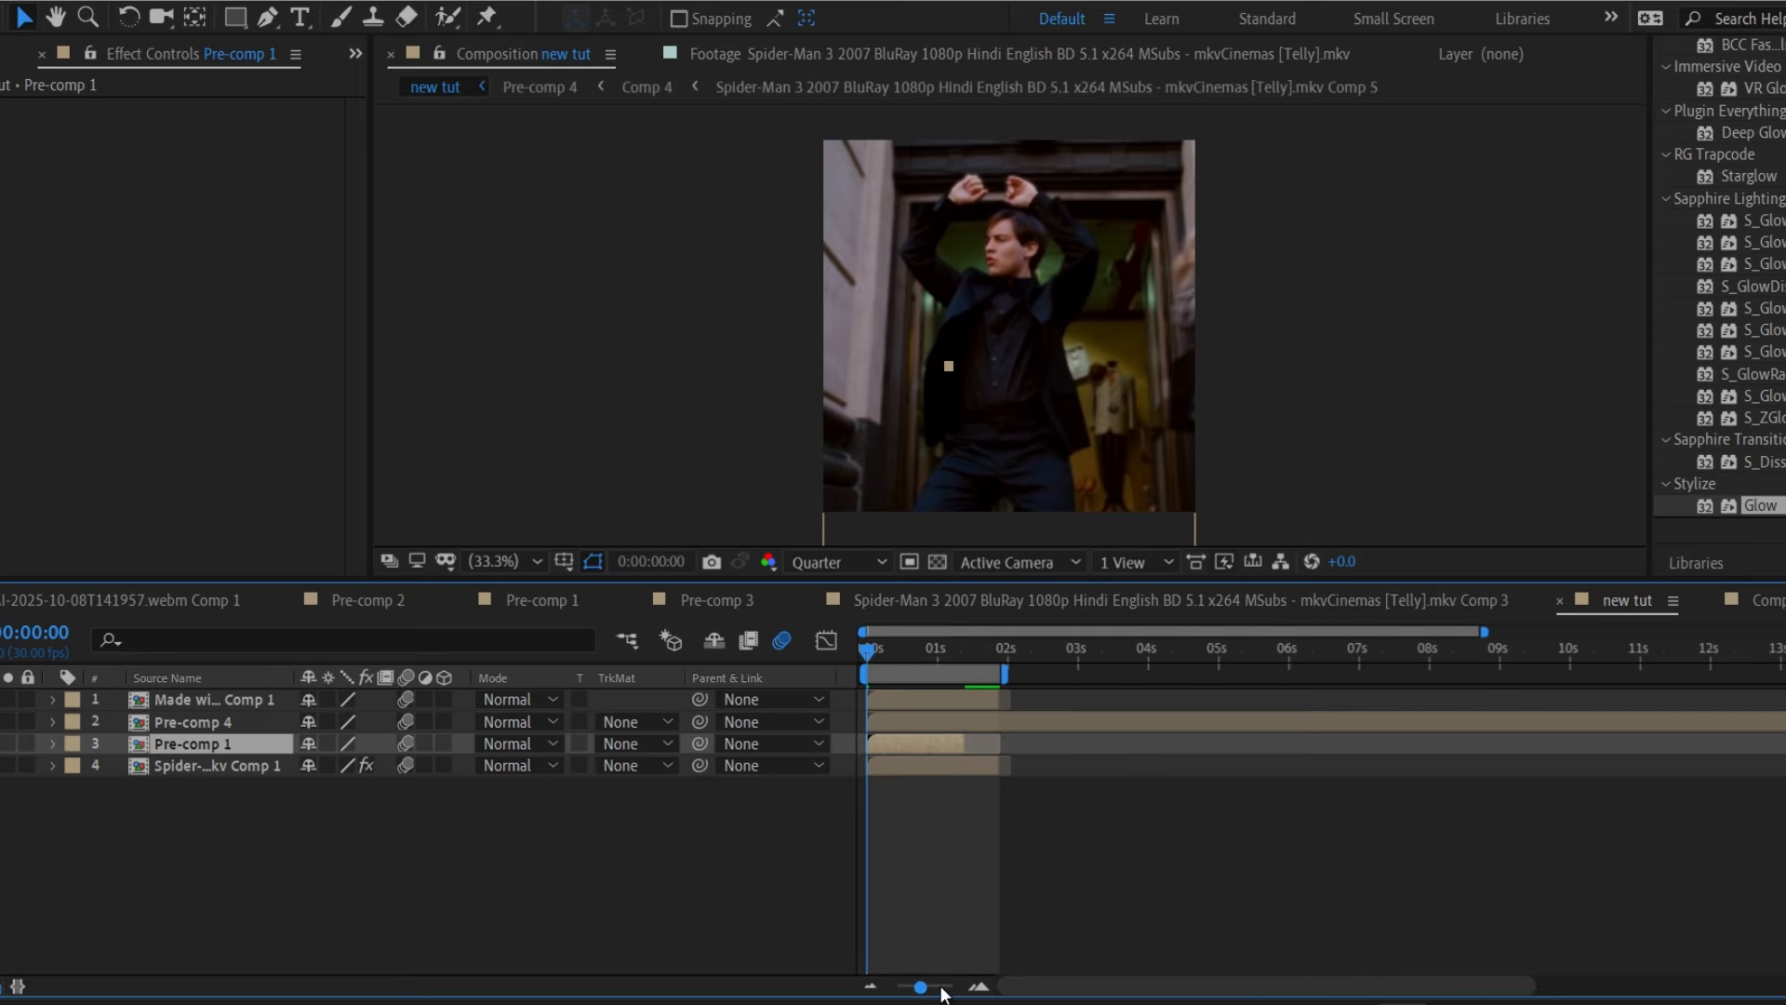
Add Pre-comp 1 as a layer and start Pre-comp 4 slightly later.
drag(921, 987, 940, 986)
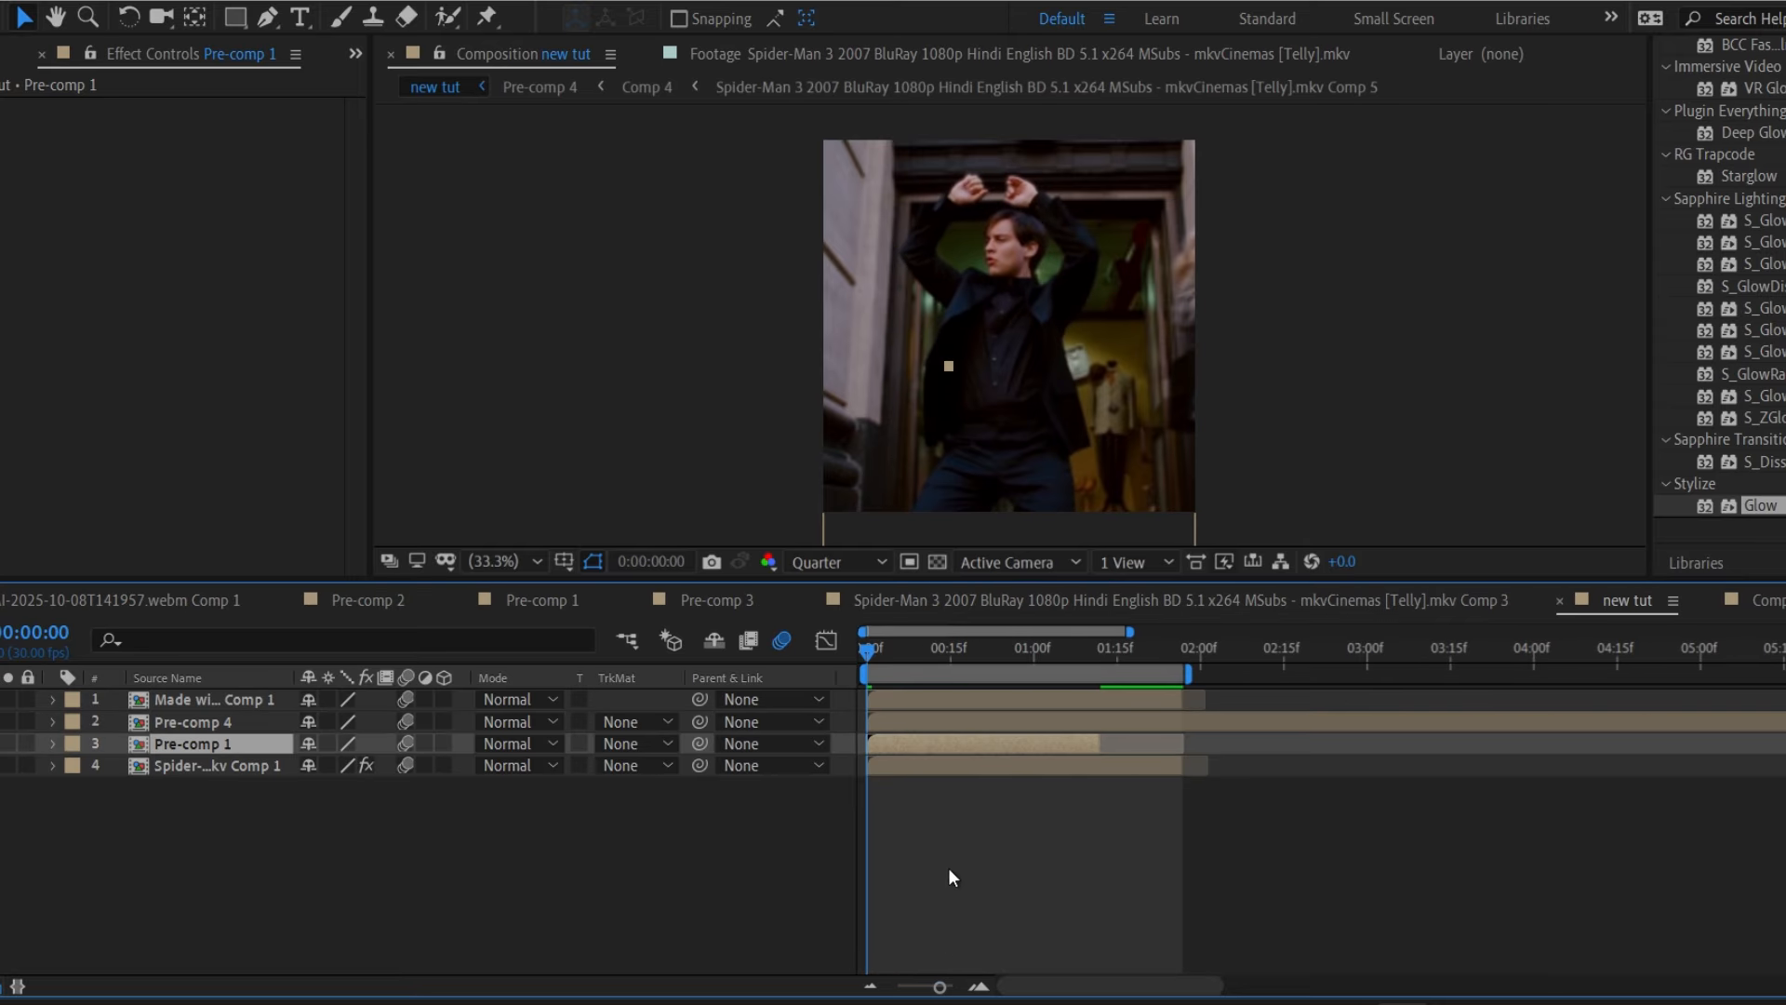
drag(931, 735, 957, 734)
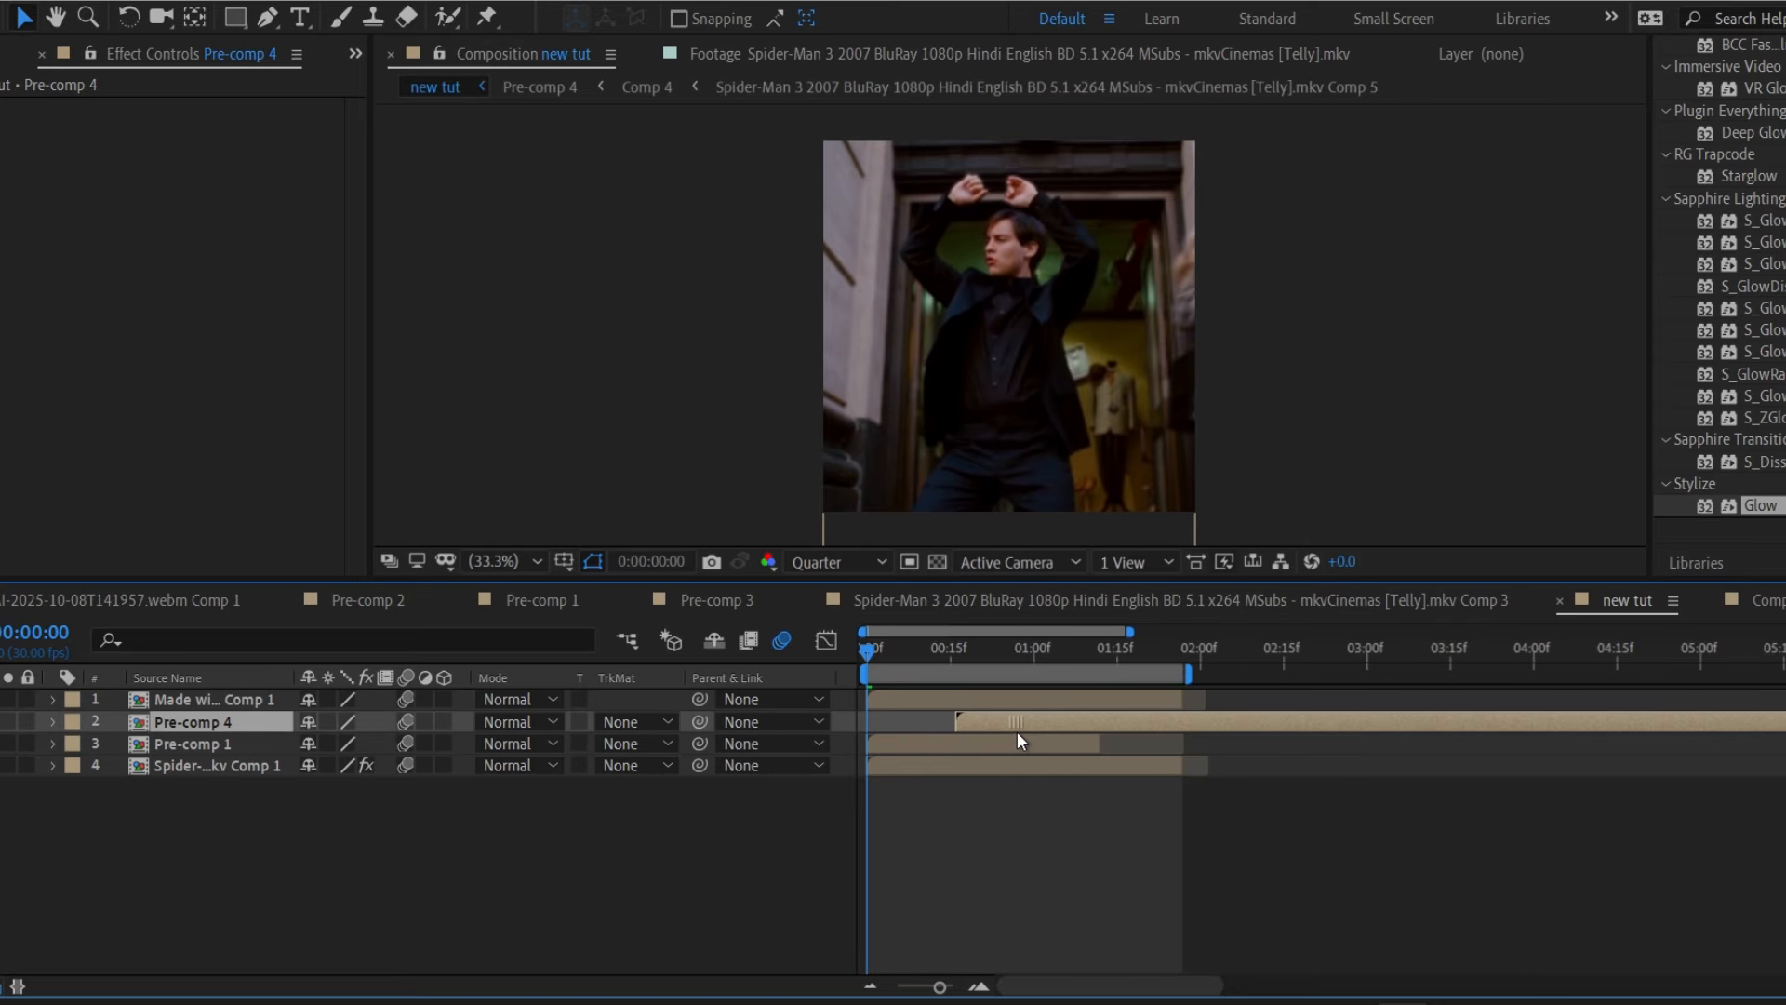
key(space)
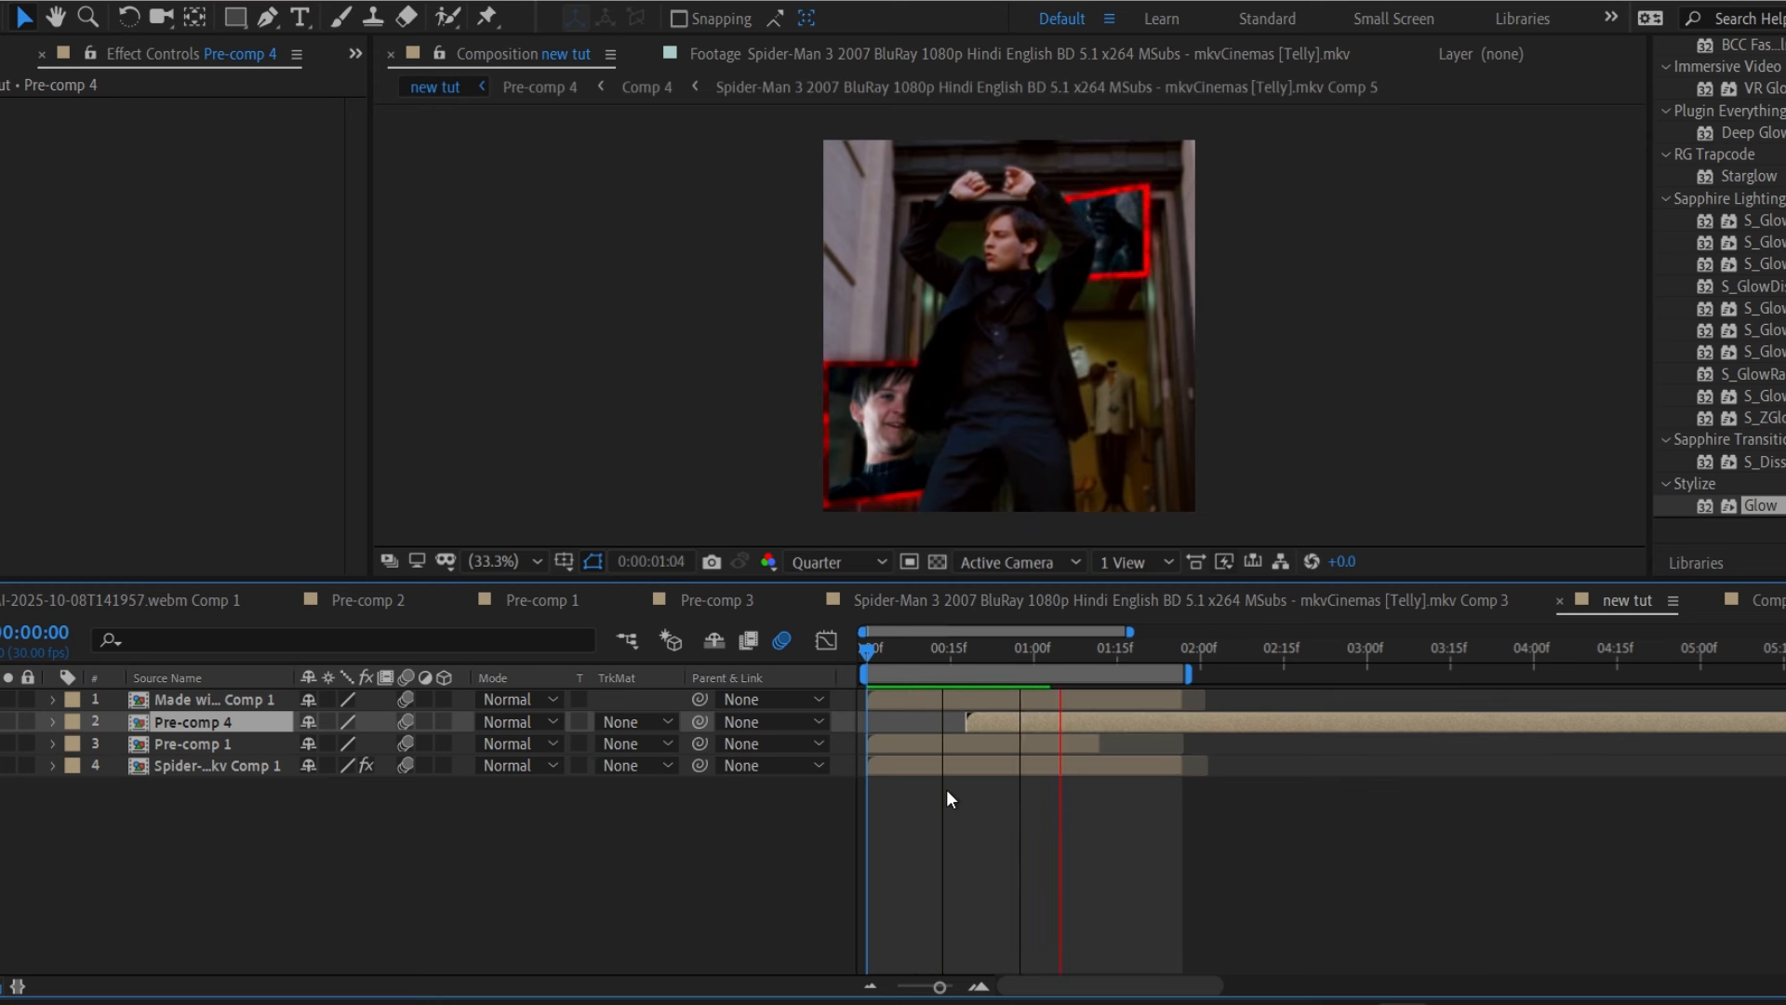
key(space)
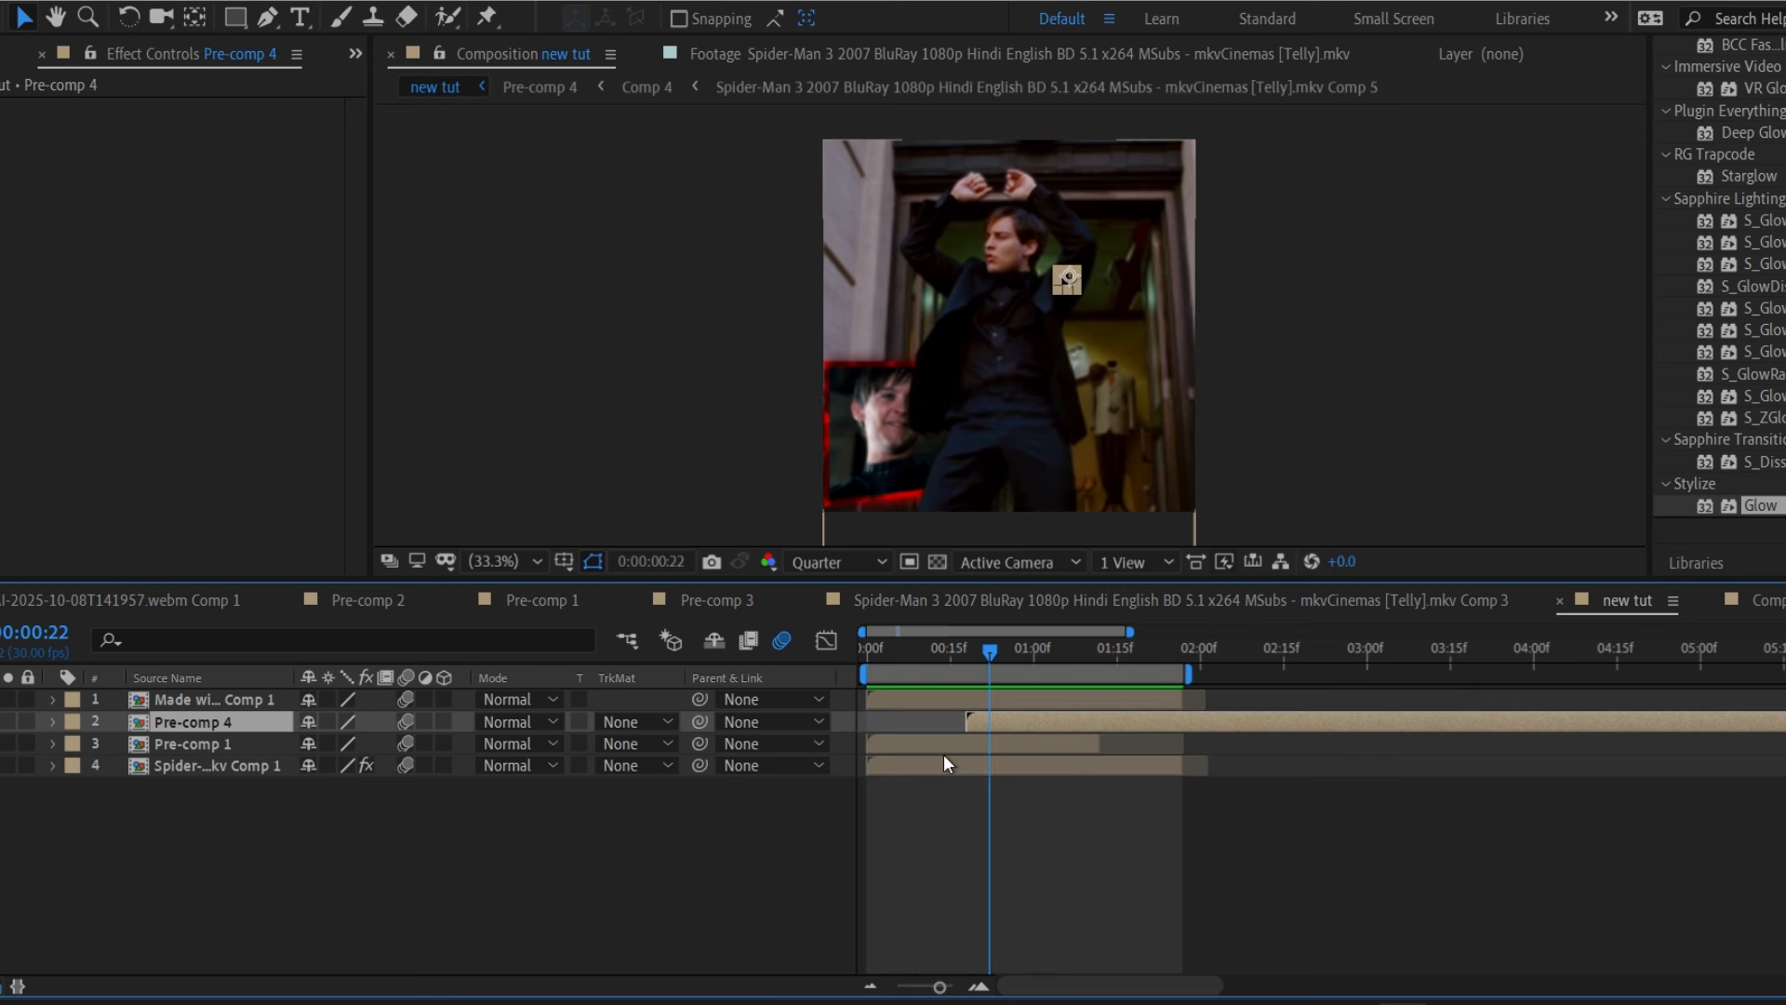
Check Pre-comp 1's Scale keyframes and preview the insets from frame 0 and frame 12.
click(934, 741)
key(s)
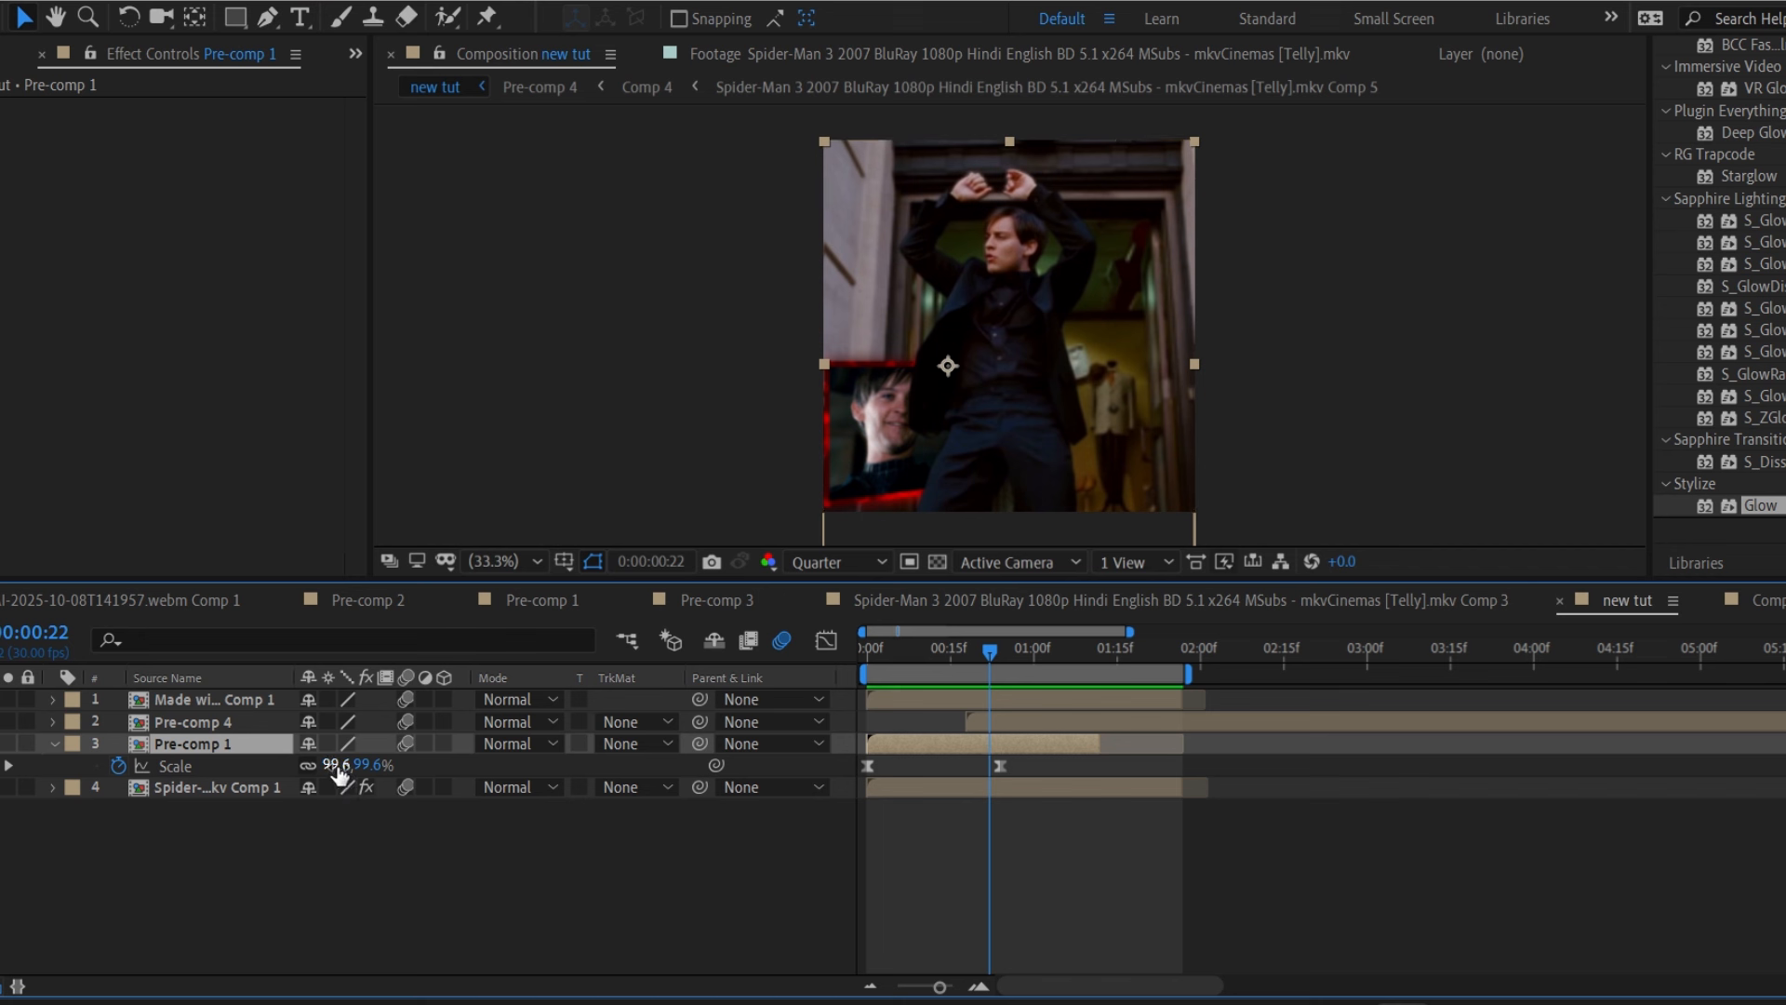
key(s)
drag(927, 657, 868, 656)
key(space)
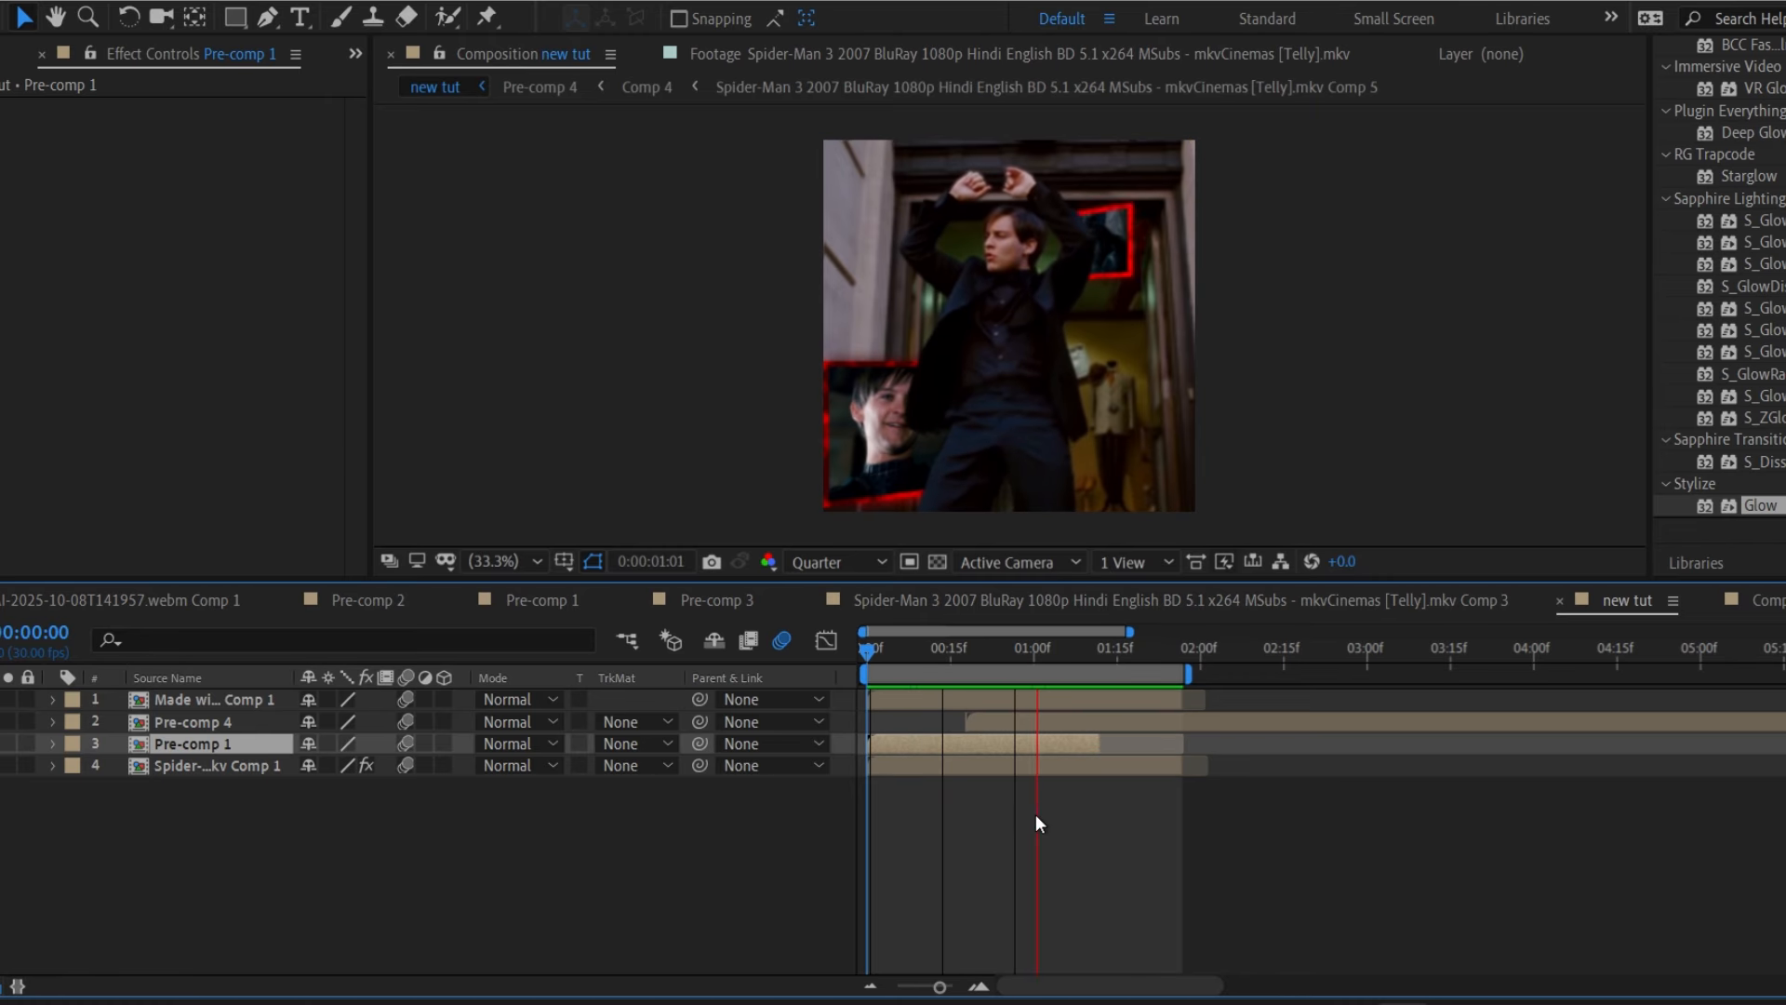
drag(980, 655, 951, 712)
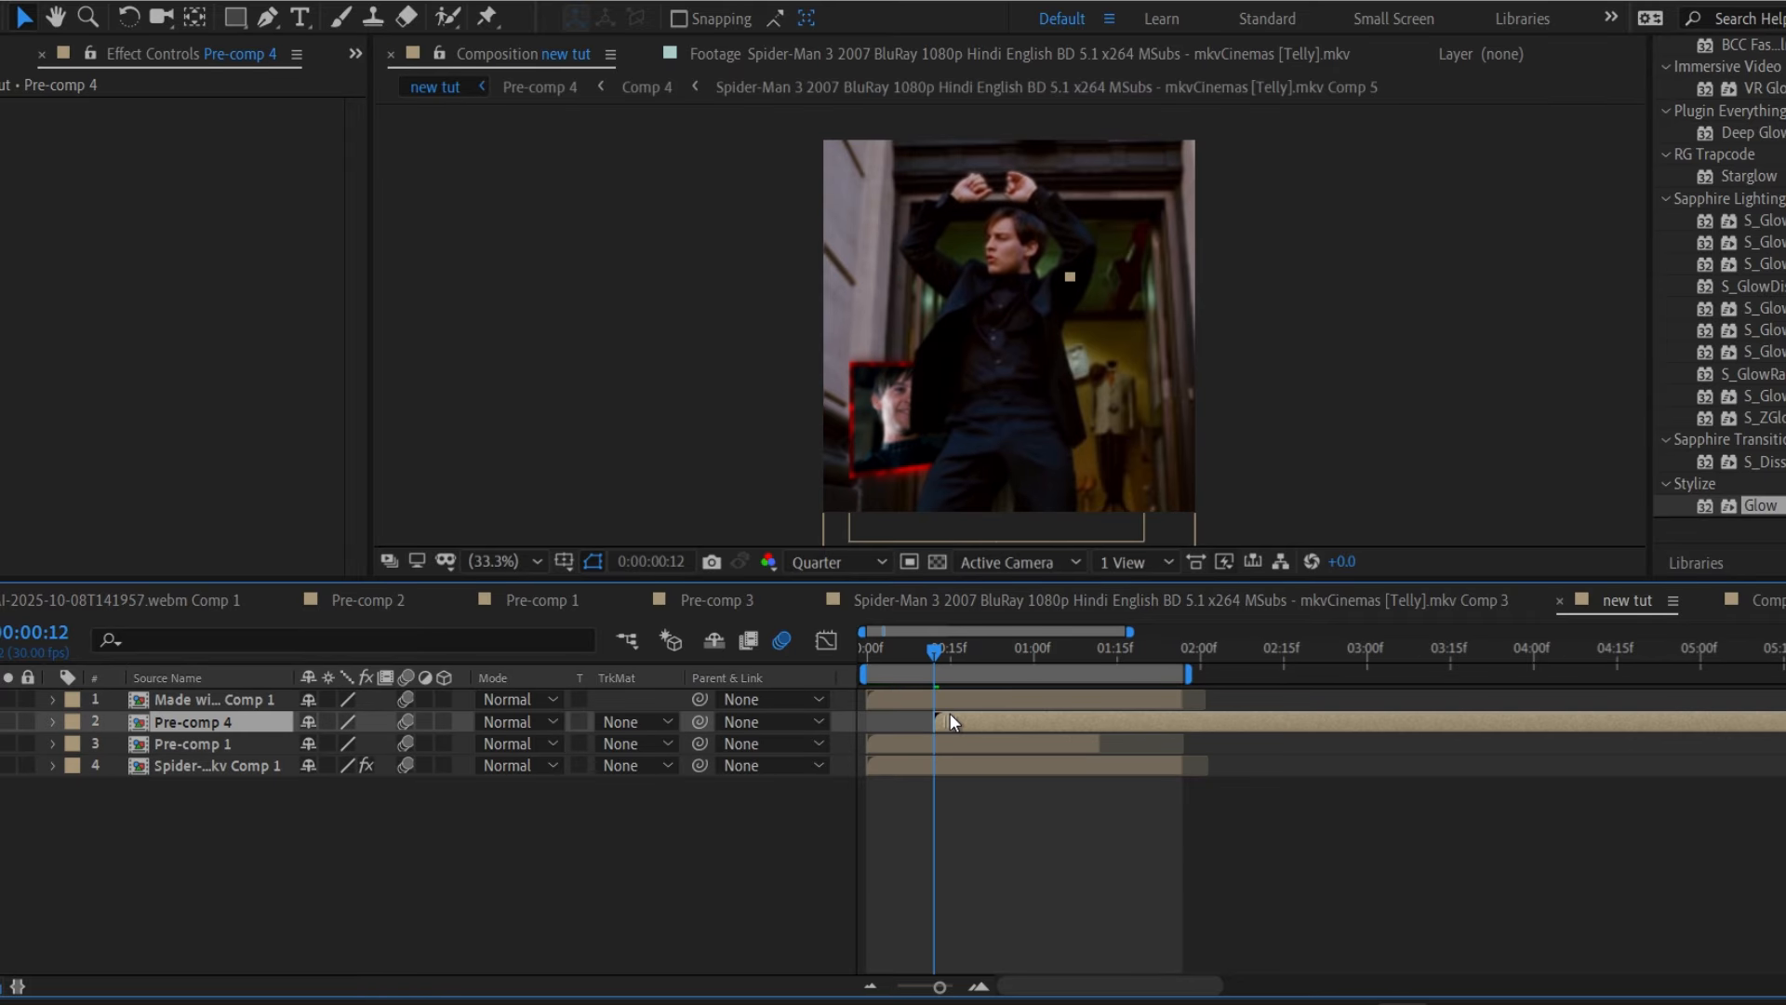
key(space)
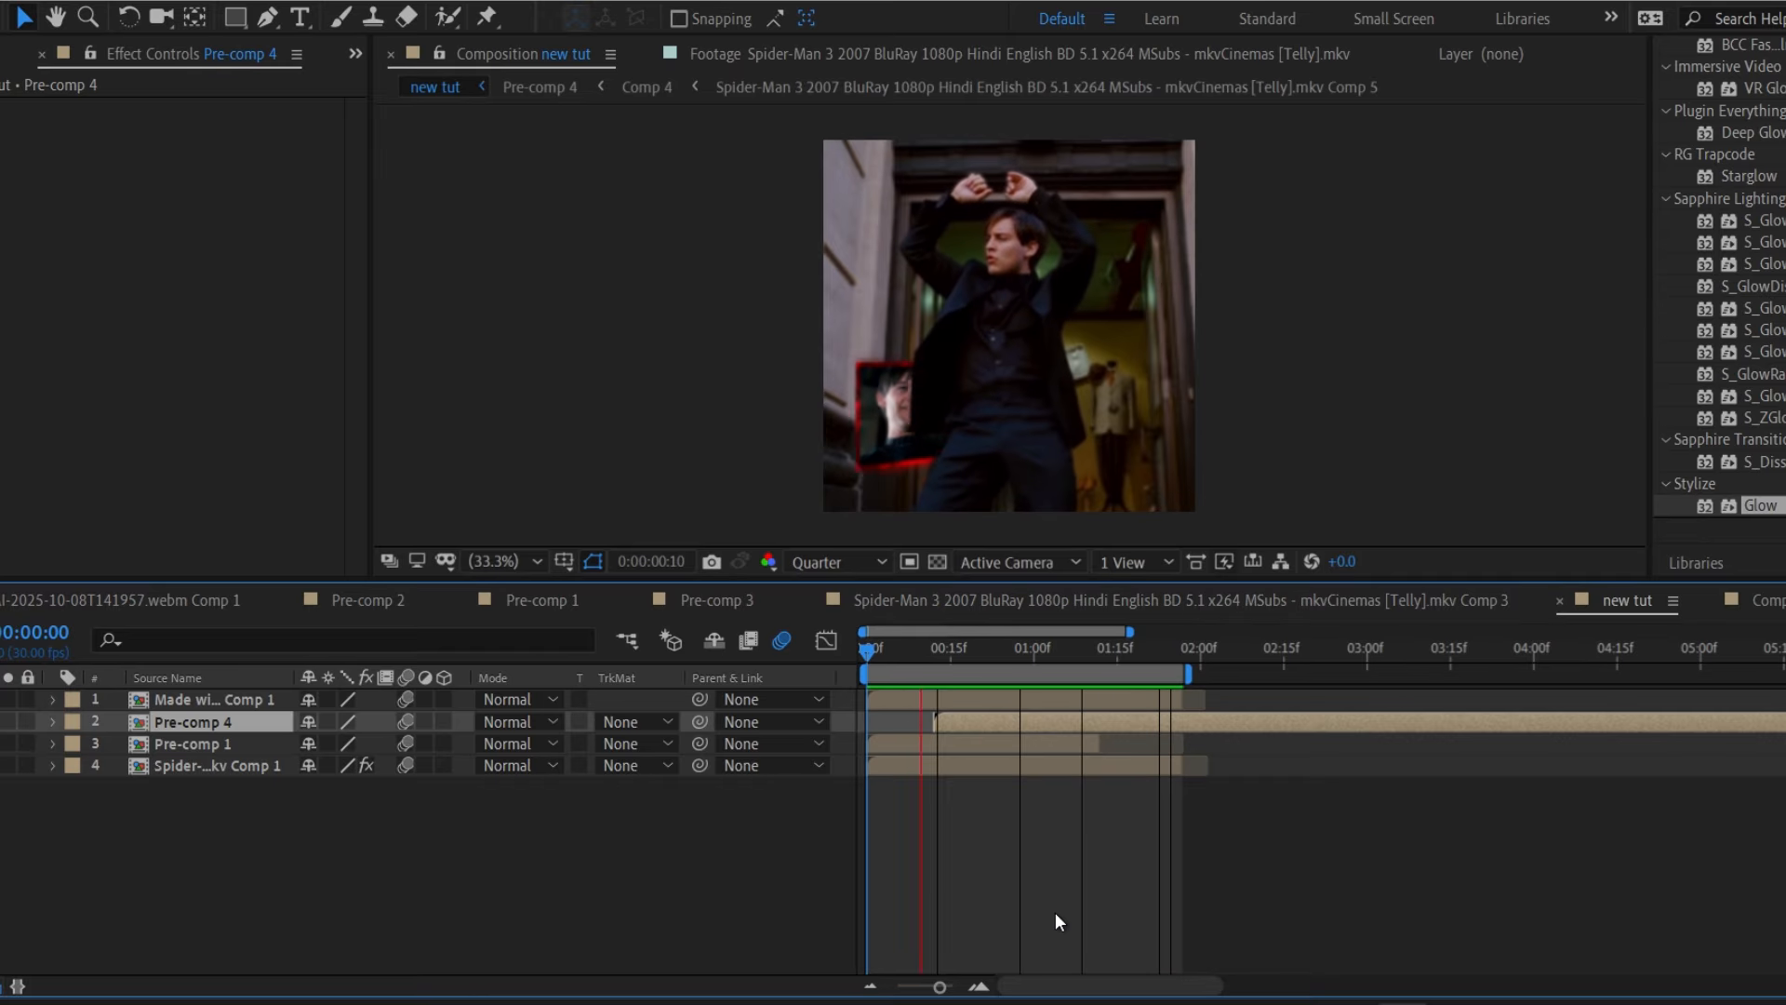
key(space)
Apply the aggressive blur preset to Pre-comp 5 and stretch its last Z Dist keyframe to the layer end.
click(1062, 697)
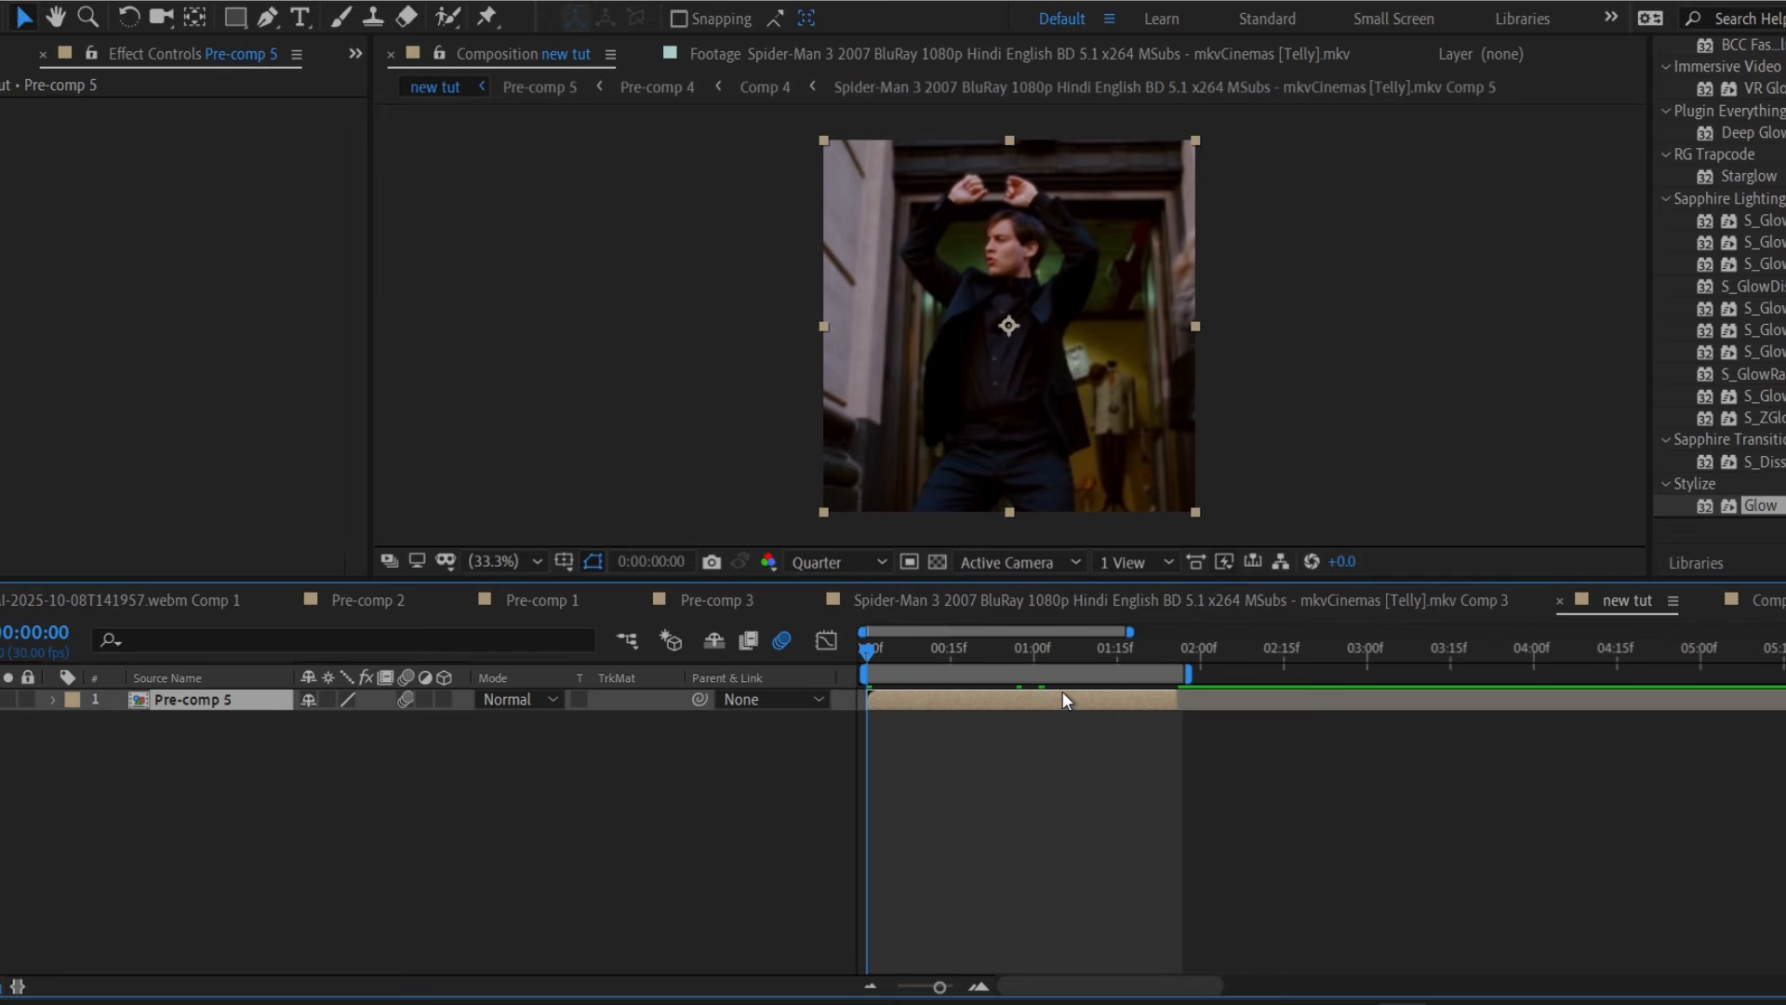
scroll(1717, 154, up, 5)
drag(1734, 152, 1638, 164)
text(agre)
double_click(1754, 223)
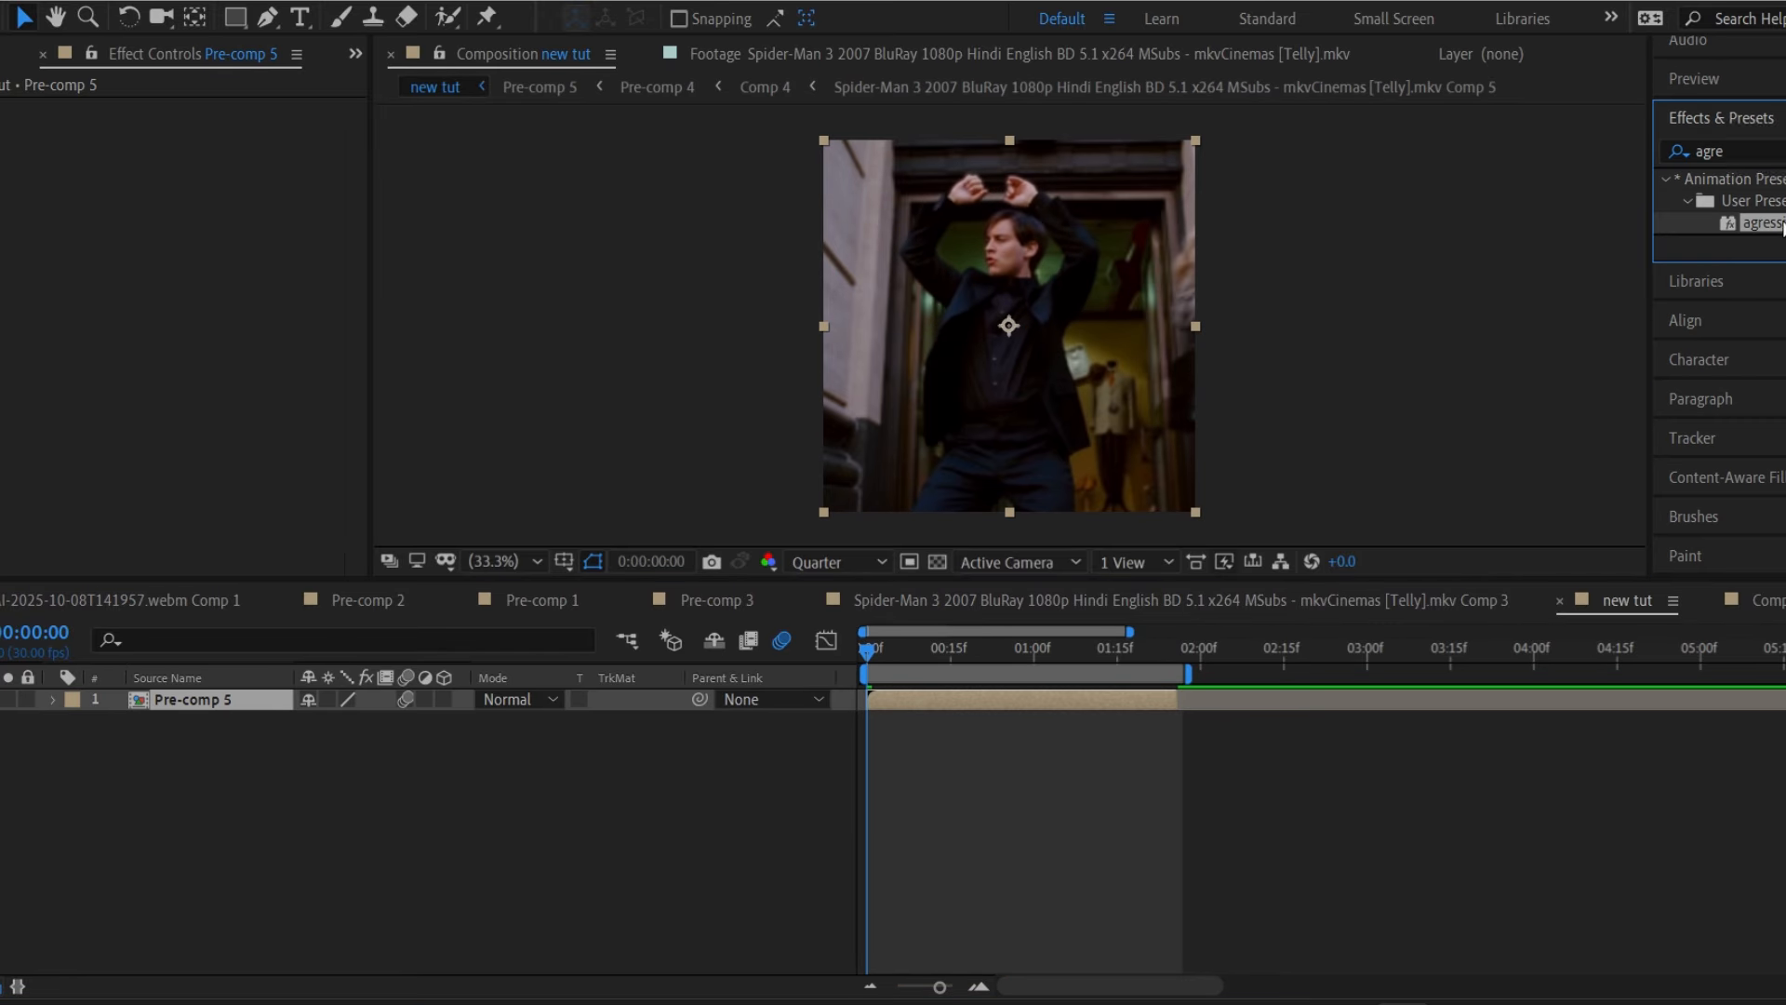
key(u)
drag(1019, 741, 852, 781)
key(o)
key(Page_Down)
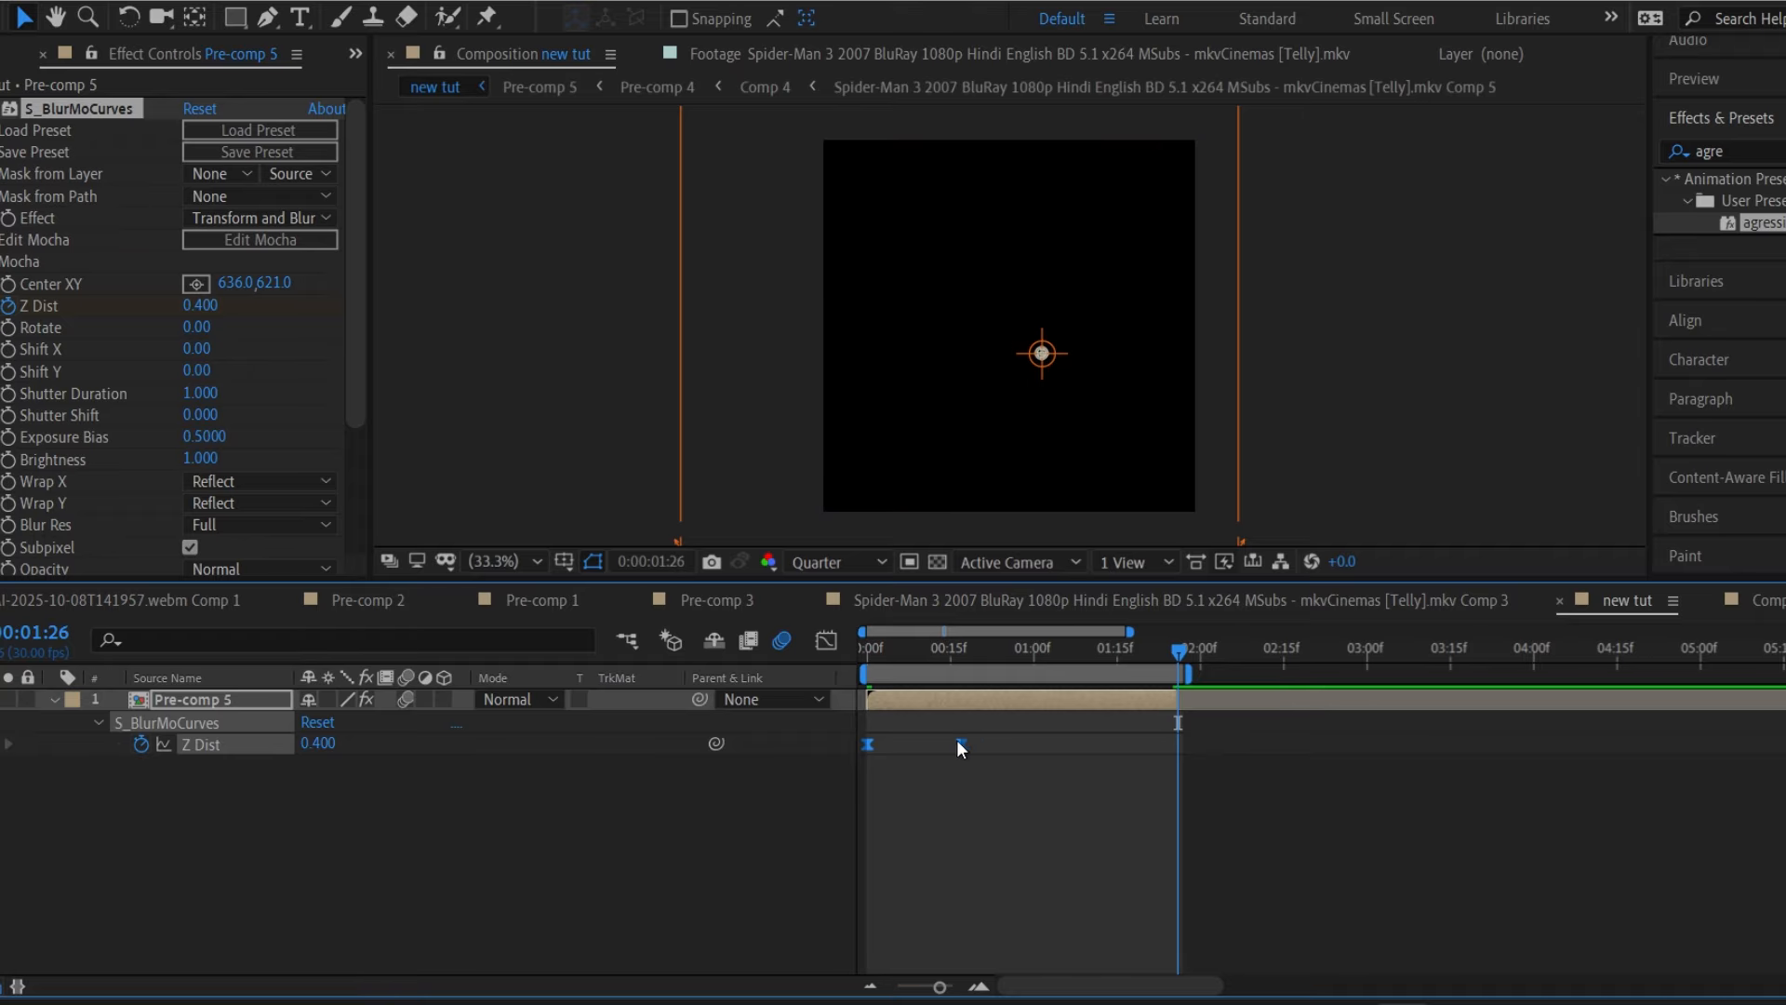
drag(962, 744, 1180, 755)
drag(964, 651, 971, 592)
key(space)
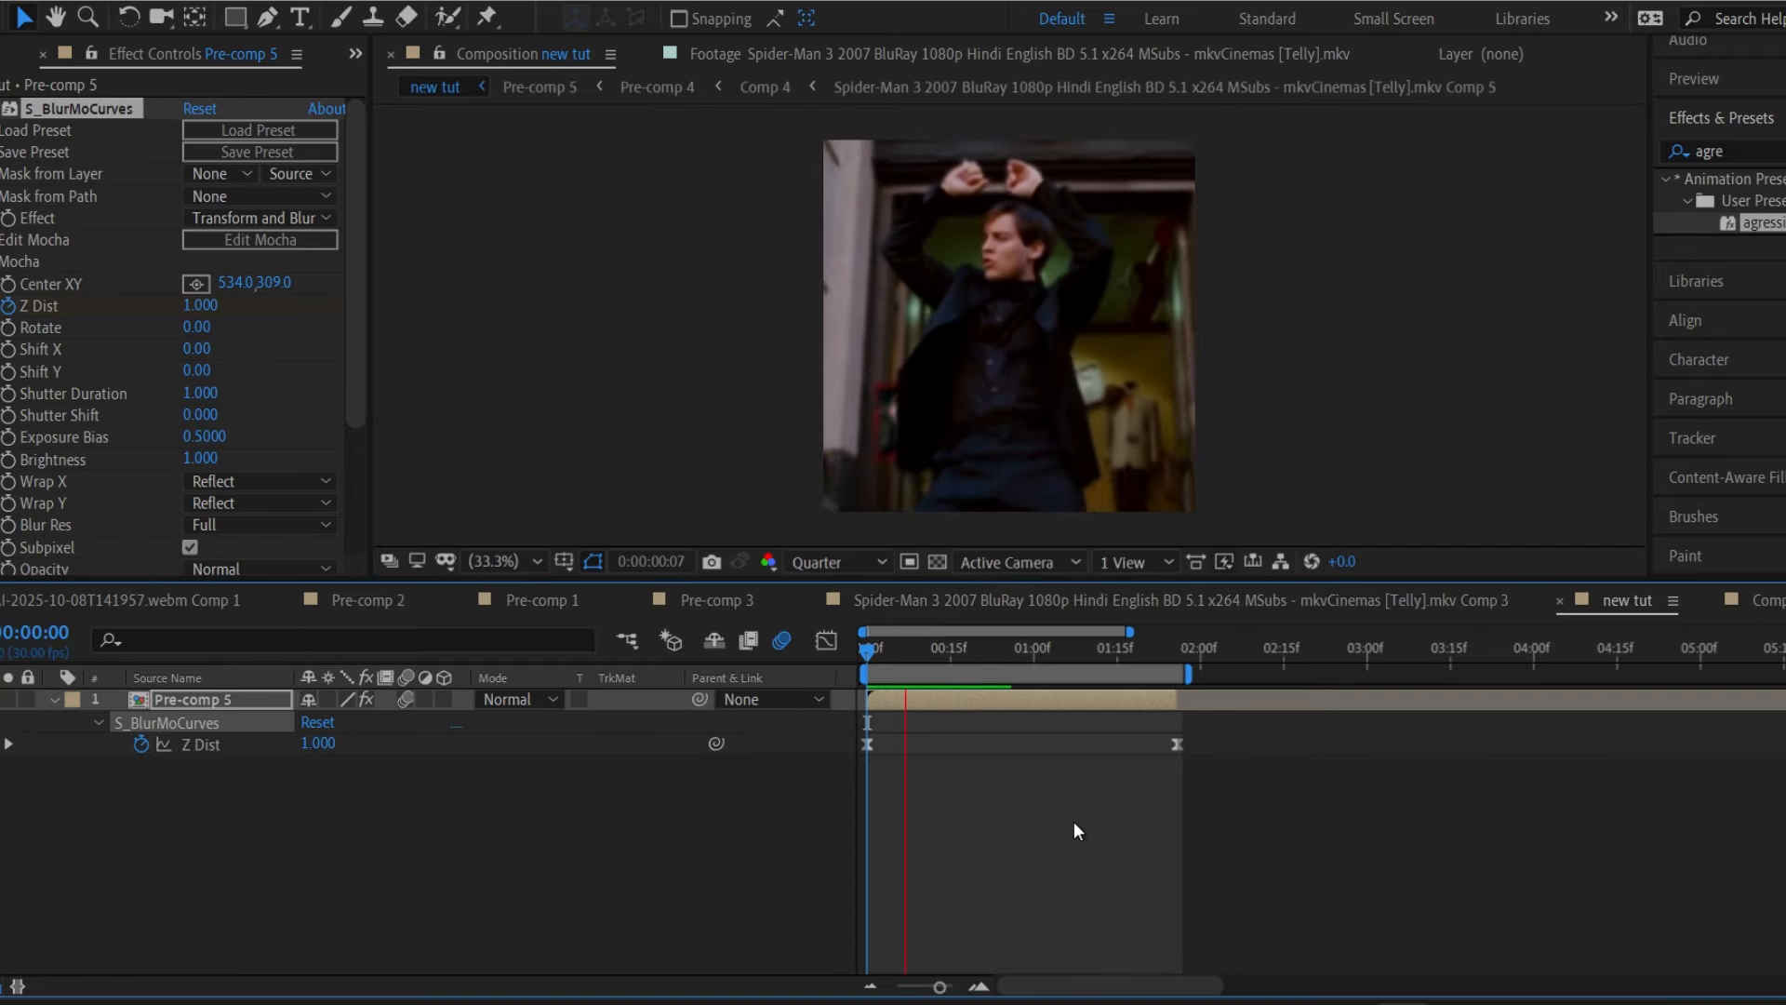
Delete the aggressive blur effect from Pre-comp 5.
click(1074, 822)
key(space)
click(1012, 869)
click(112, 109)
key(Delete)
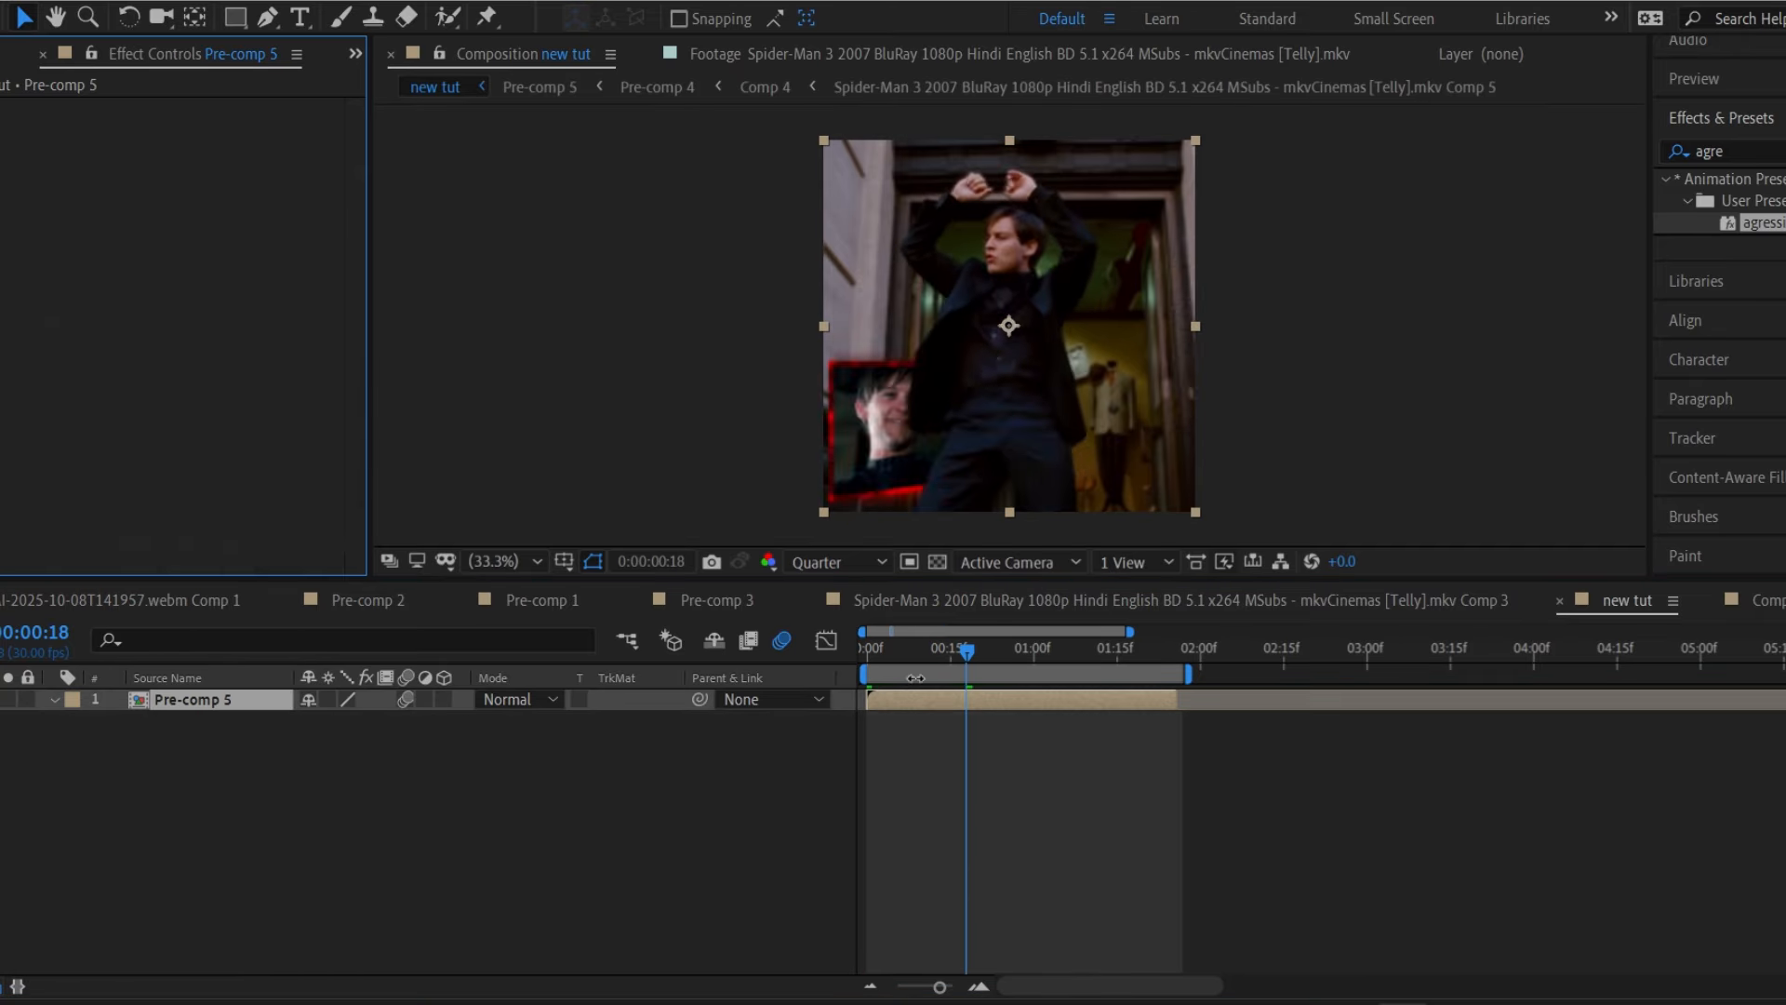
drag(881, 650, 864, 649)
Apply the smooth S_BlurMoCurves preset and move its last Z Dist keyframe to the layer end.
click(1719, 150)
text(smoo)
double_click(1761, 202)
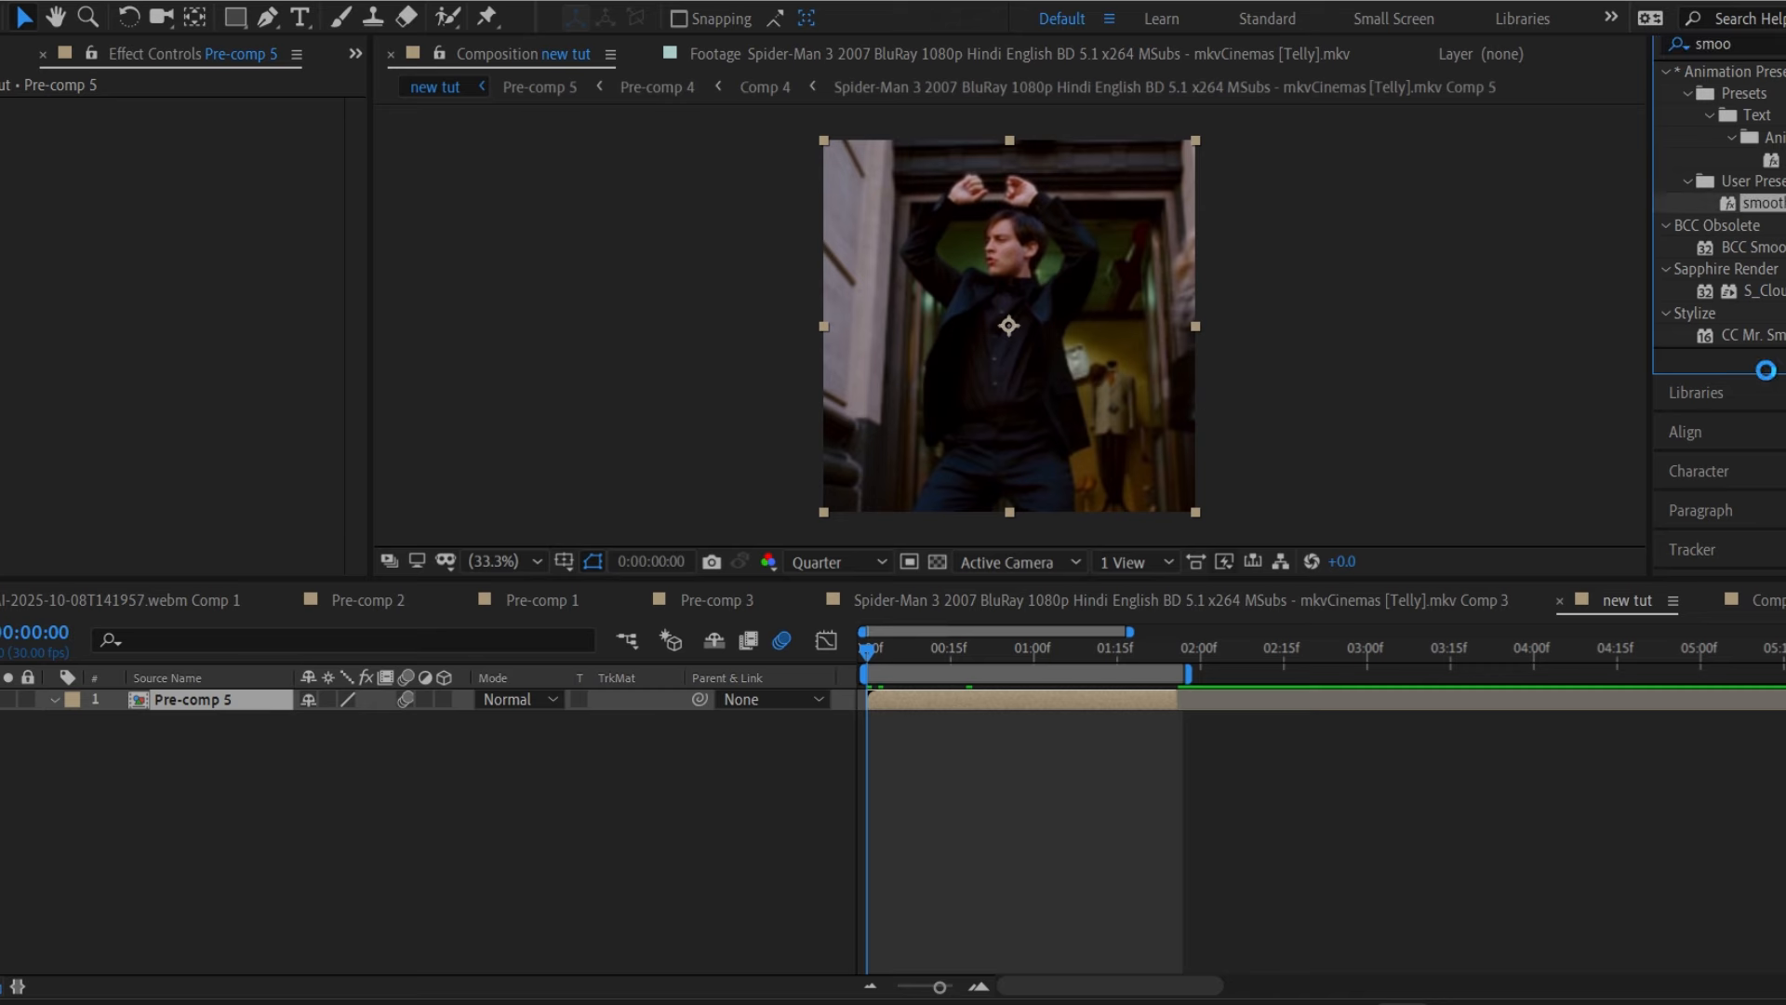
key(u)
key(o)
drag(975, 735, 864, 772)
key(Page_Down)
drag(945, 745, 1179, 750)
key(space)
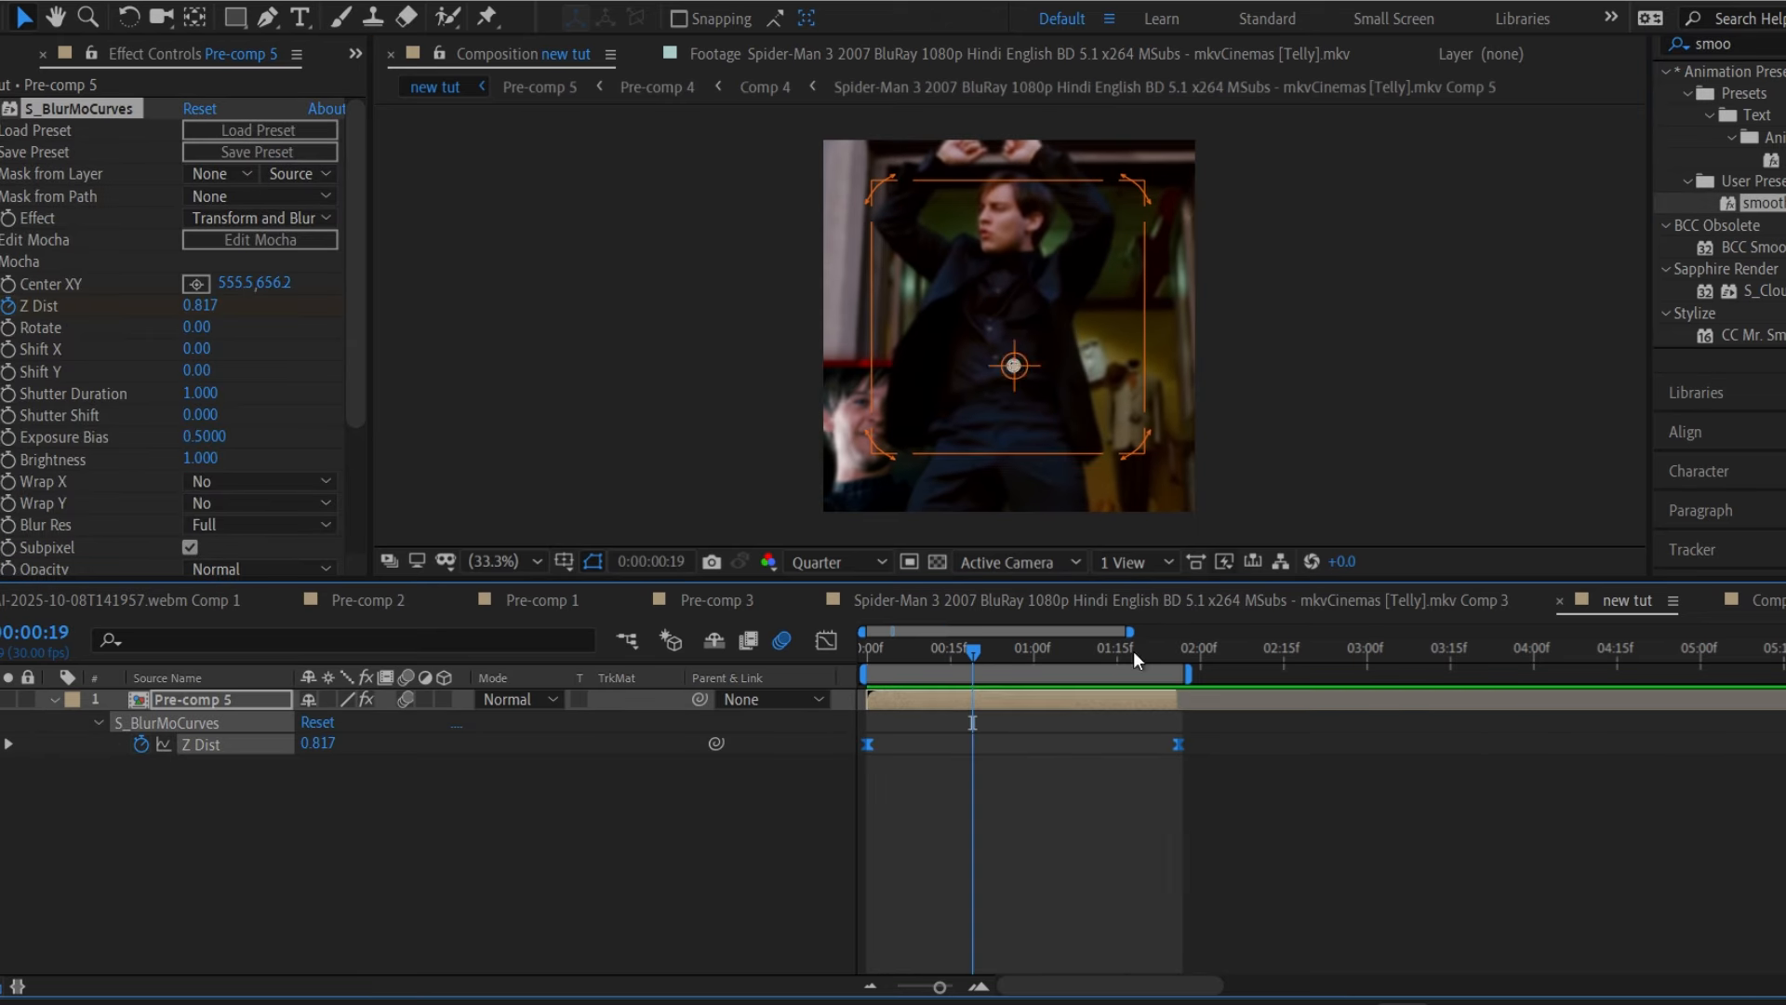
Move the blur centre point upward on the frame and preview the transition.
drag(1014, 366, 1002, 239)
key(u)
drag(973, 650, 867, 651)
key(space)
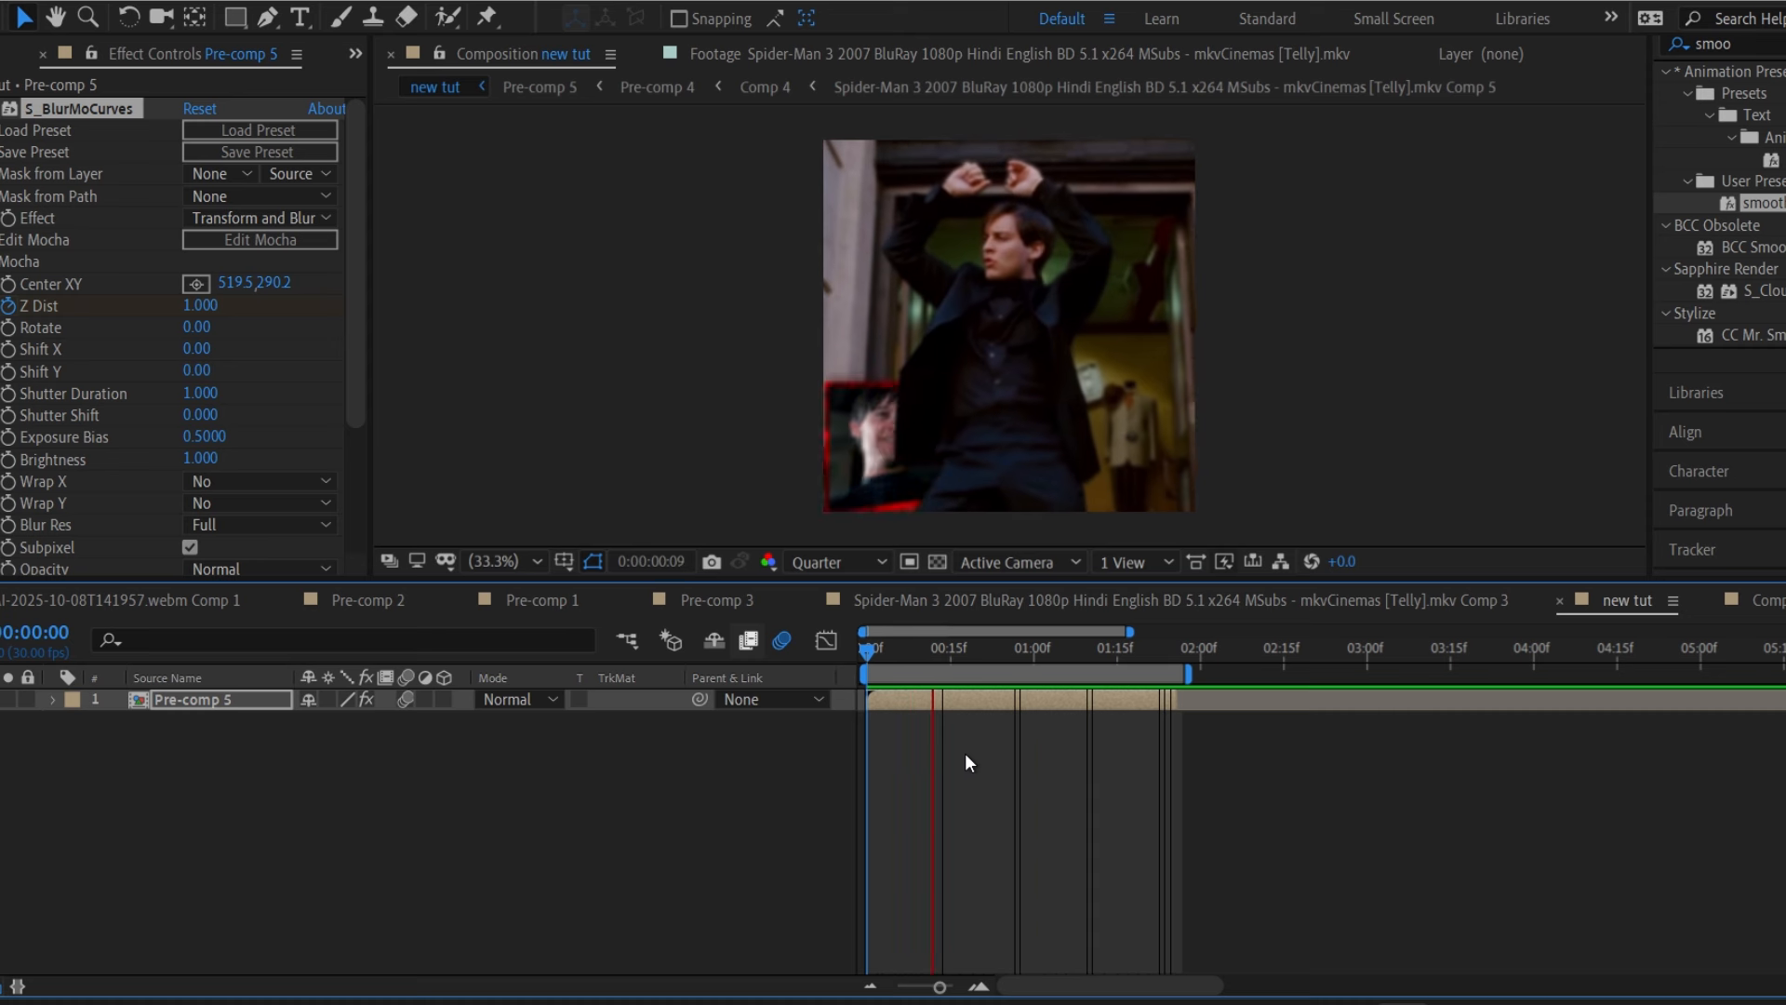
key(space)
Inspect Pre-comp 4's Scale keyframes inside Pre-comp 5, then preview new tut.
double_click(917, 700)
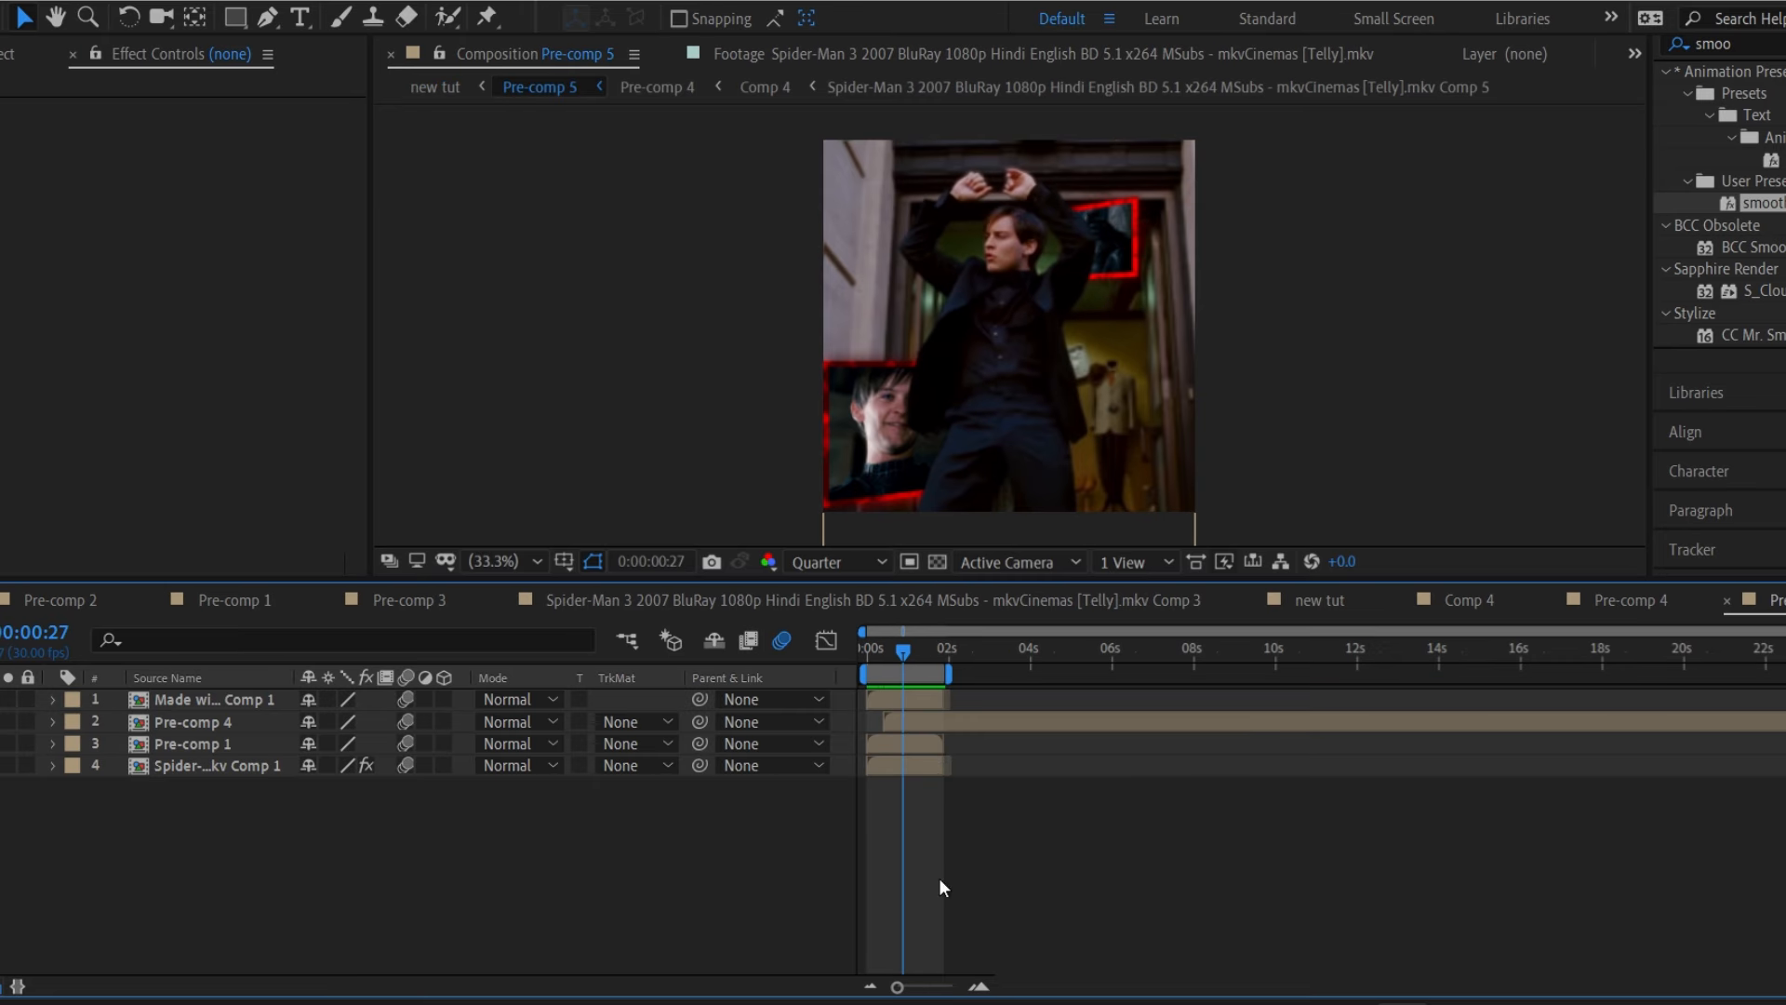
key(equal)
key(equal)
click(980, 703)
click(990, 723)
key(u)
mouse_move(1072, 654)
mouse_down()
mouse_move(1120, 659)
mouse_move(963, 687)
mouse_move(1069, 679)
mouse_up()
click(1320, 600)
key(space)
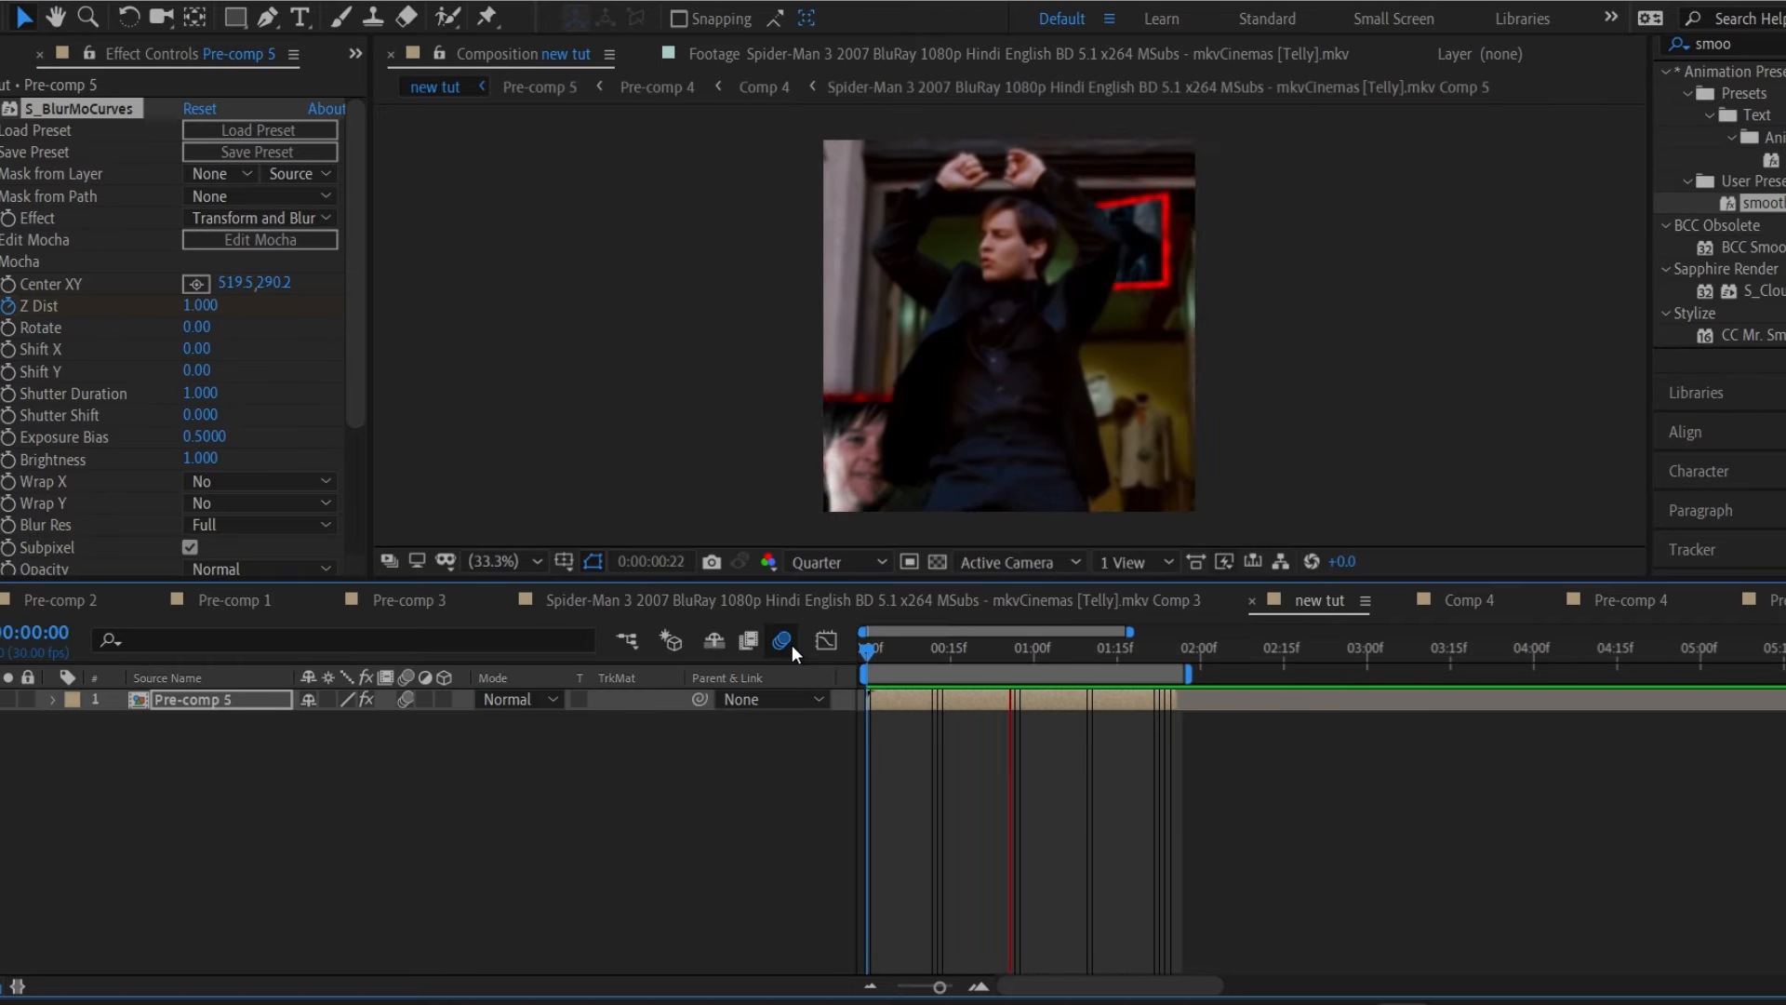
Add an adjustment layer with the S_Sharpen preset, save, and preview the result.
key(ctrl+s)
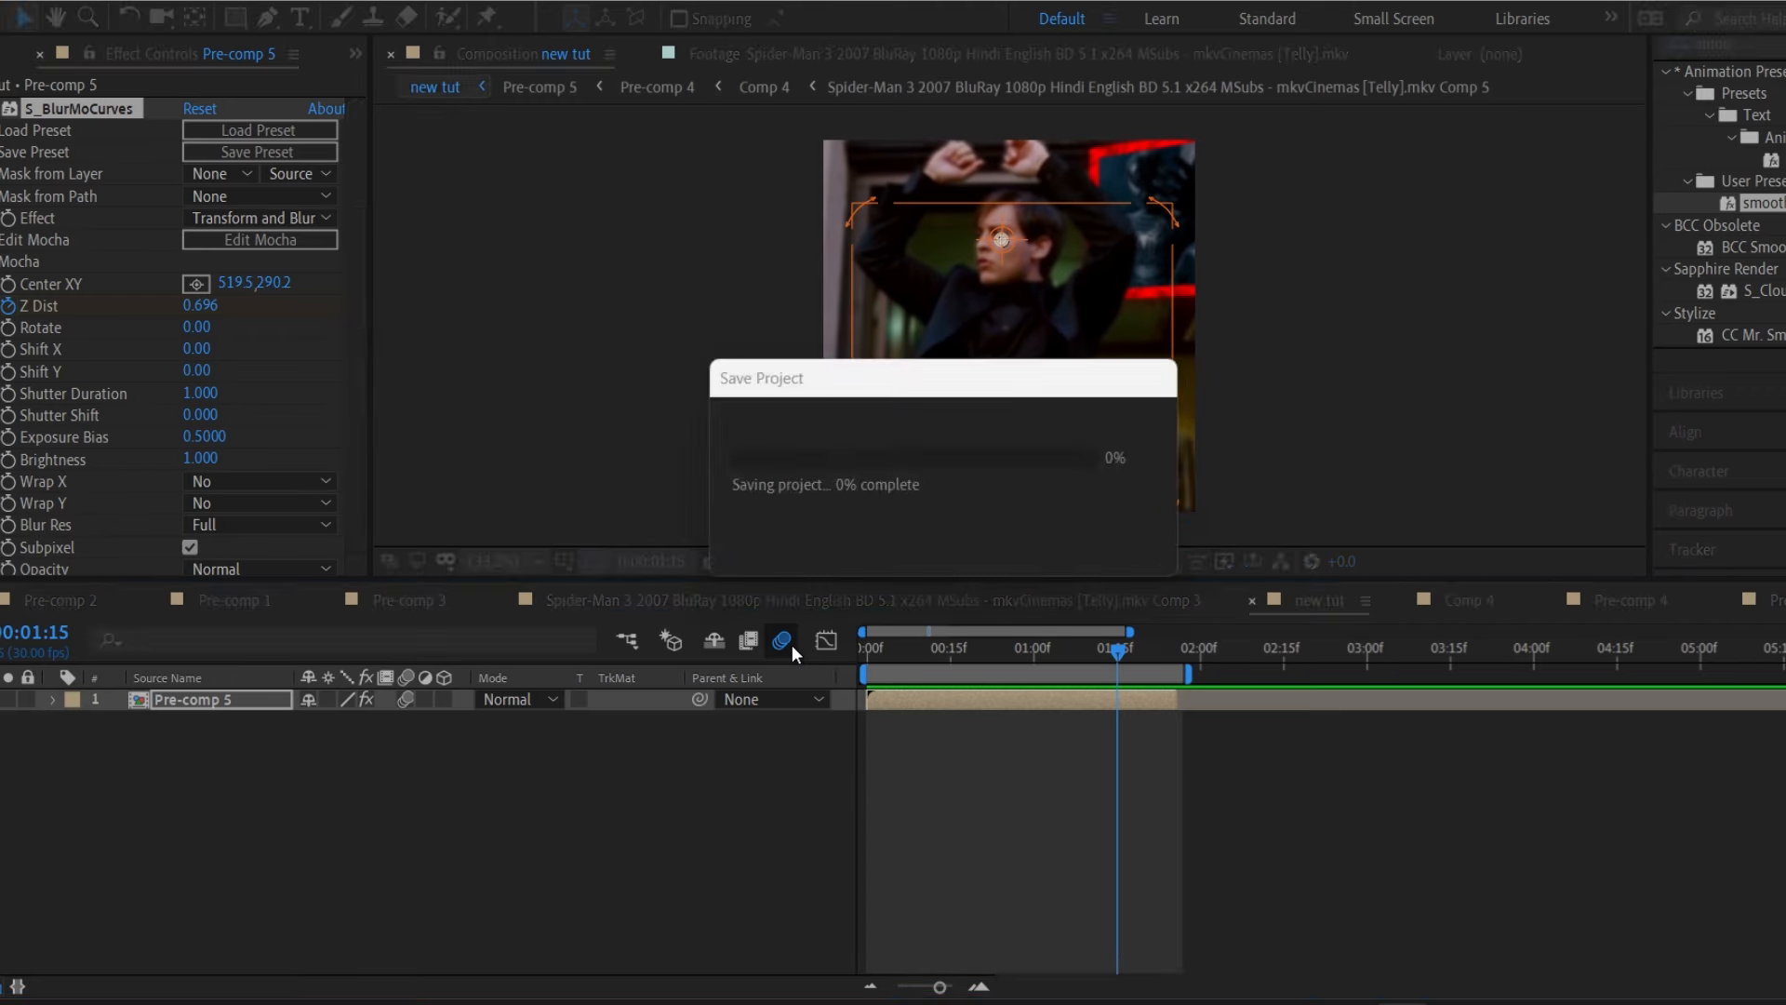
key(ctrl+alt+y)
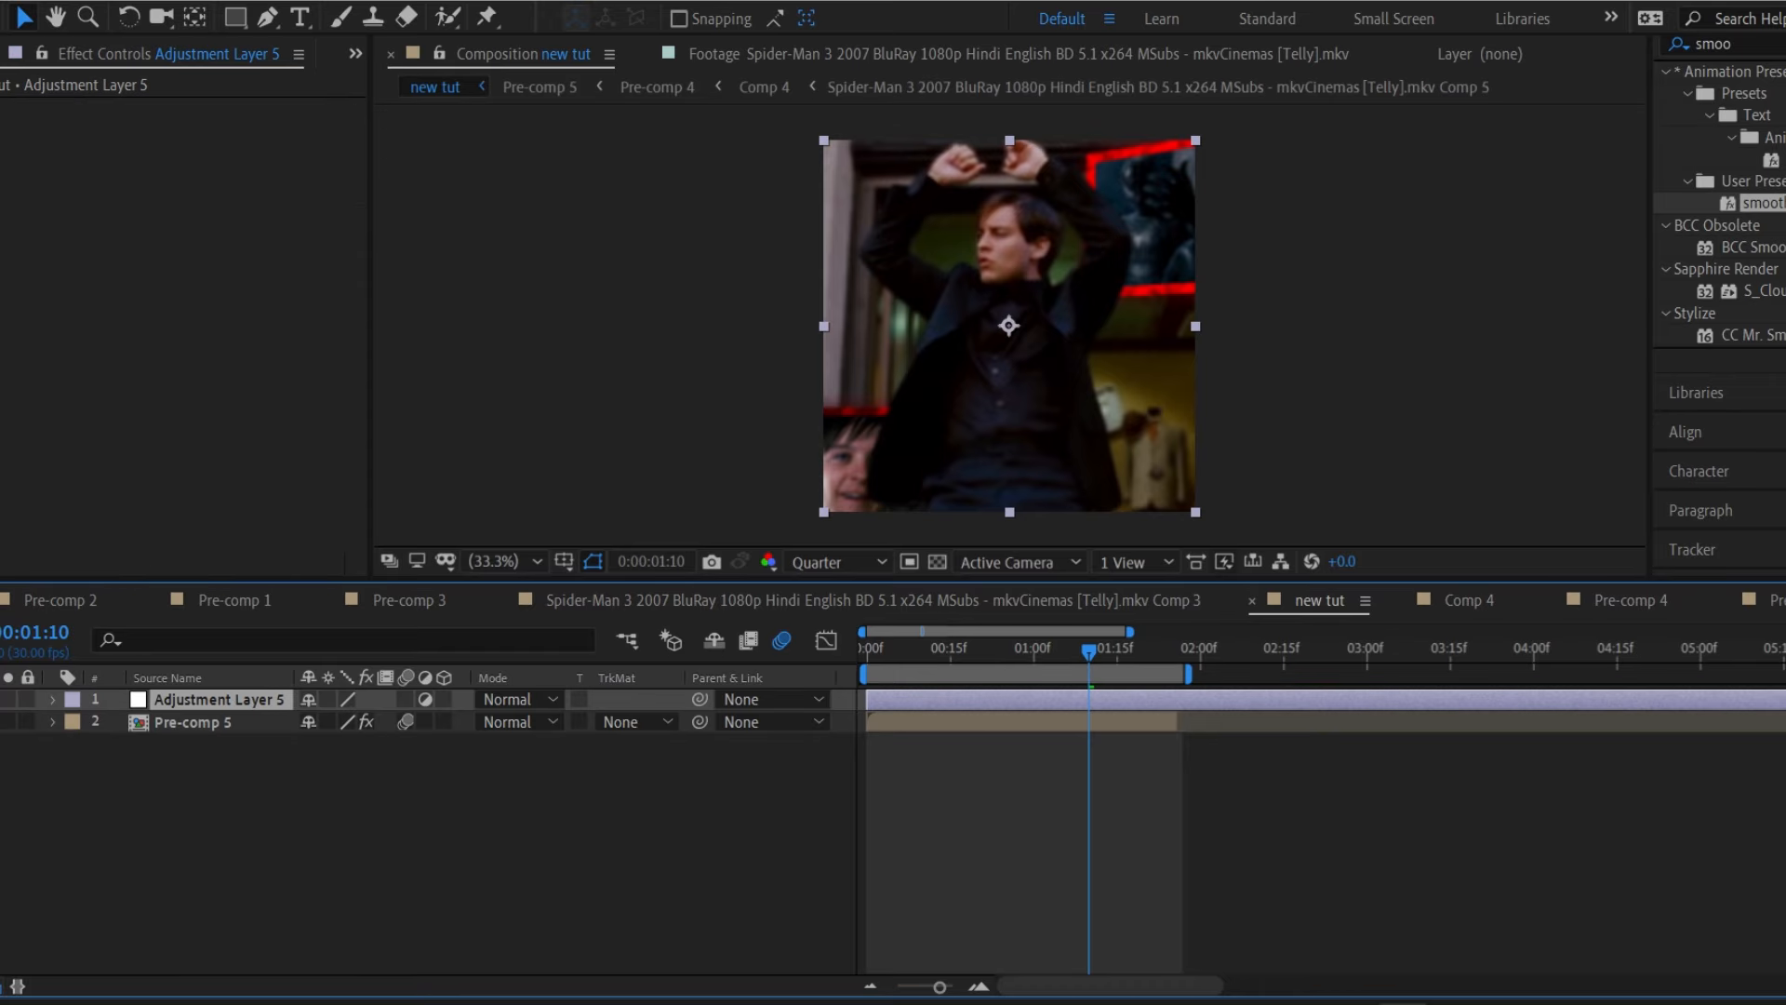
click(1749, 43)
text(part)
double_click(1763, 224)
key(ctrl+s)
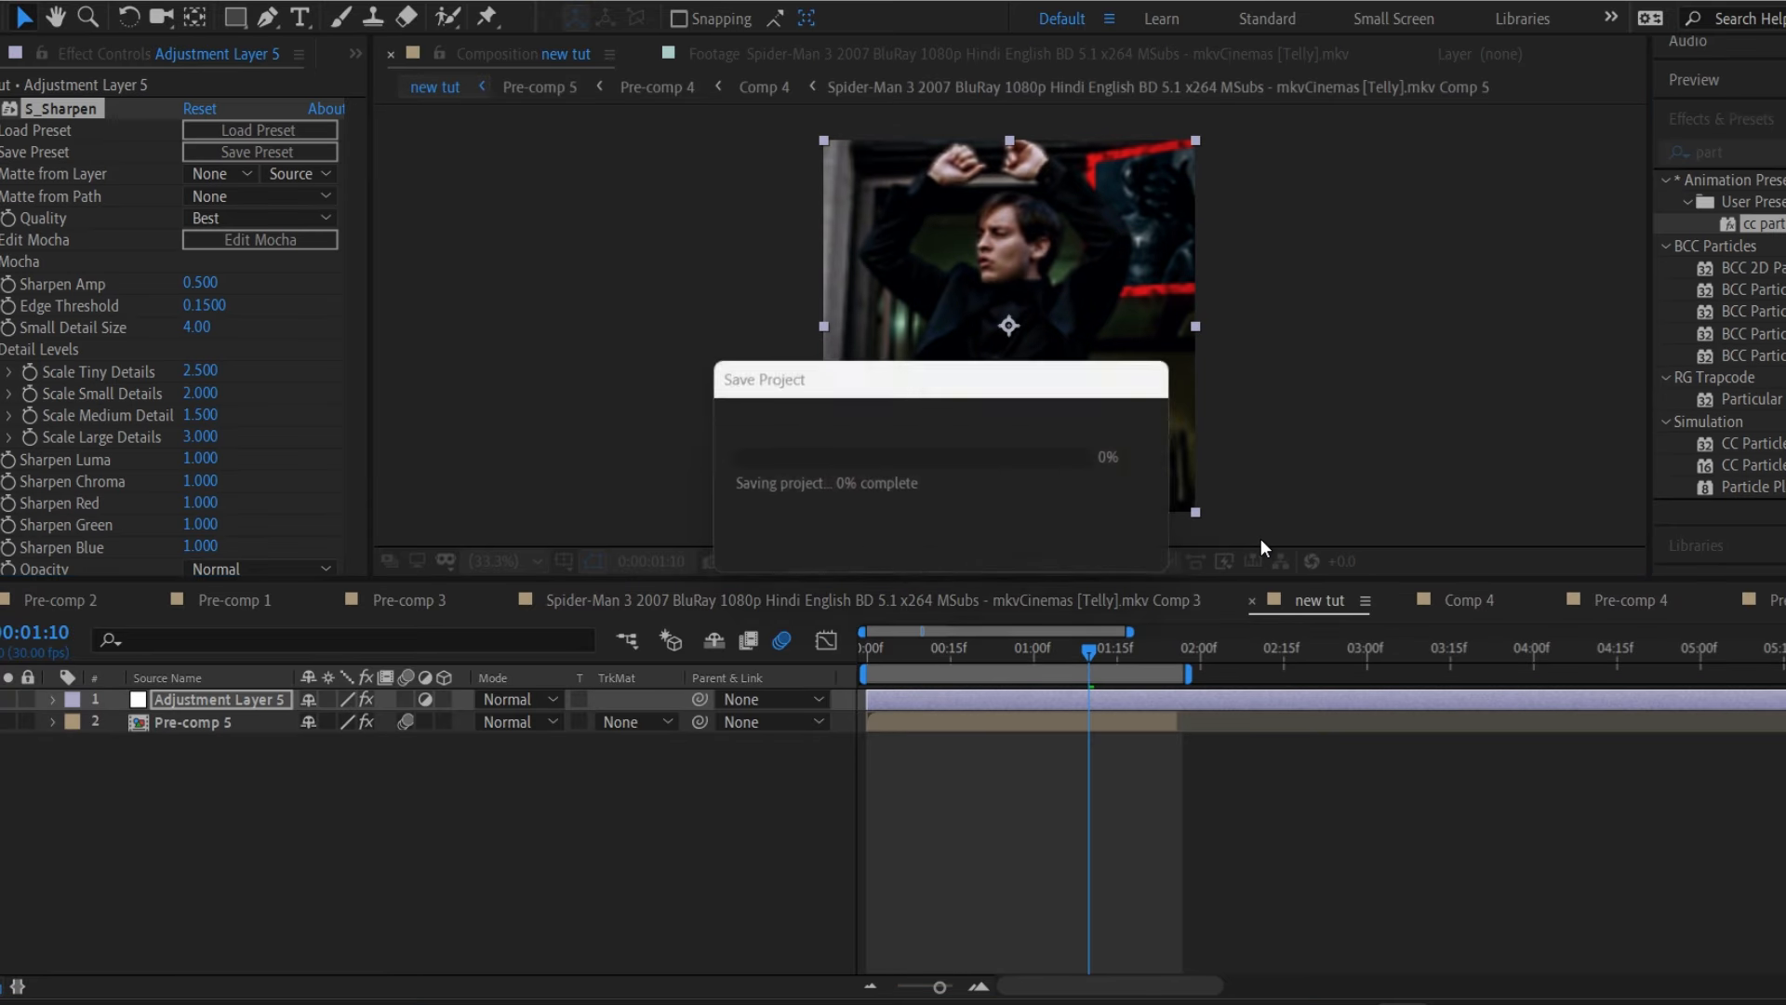
key(space)
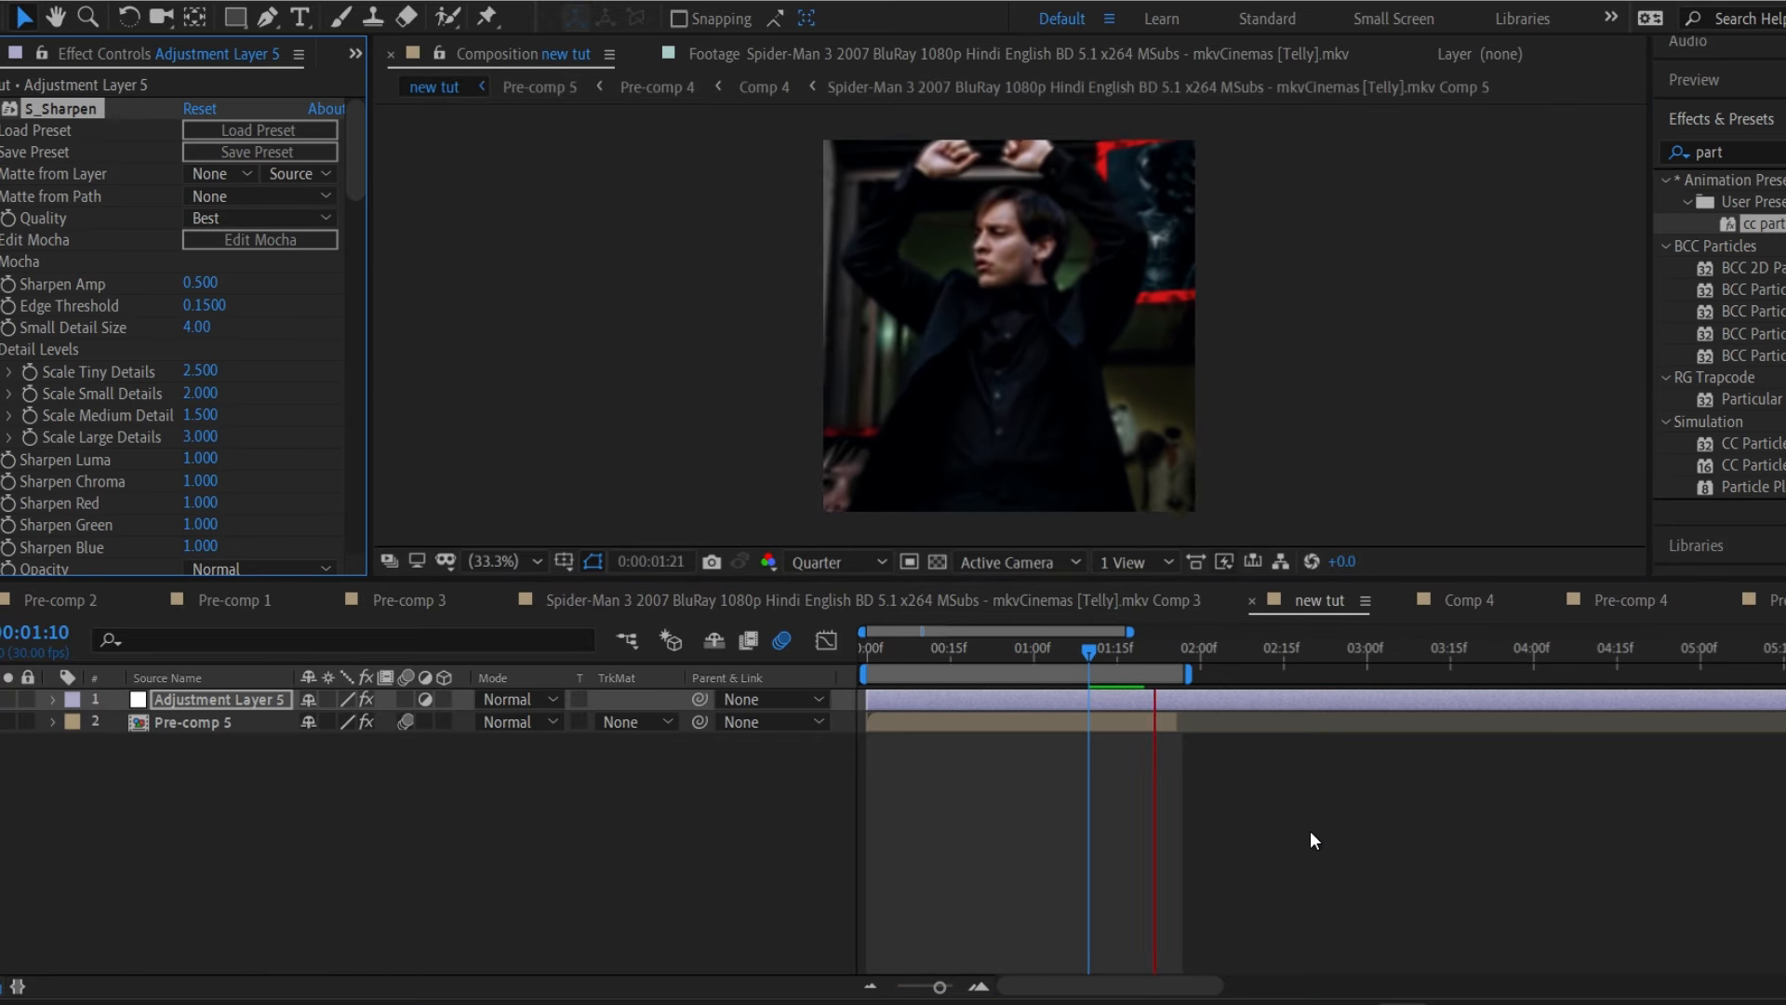